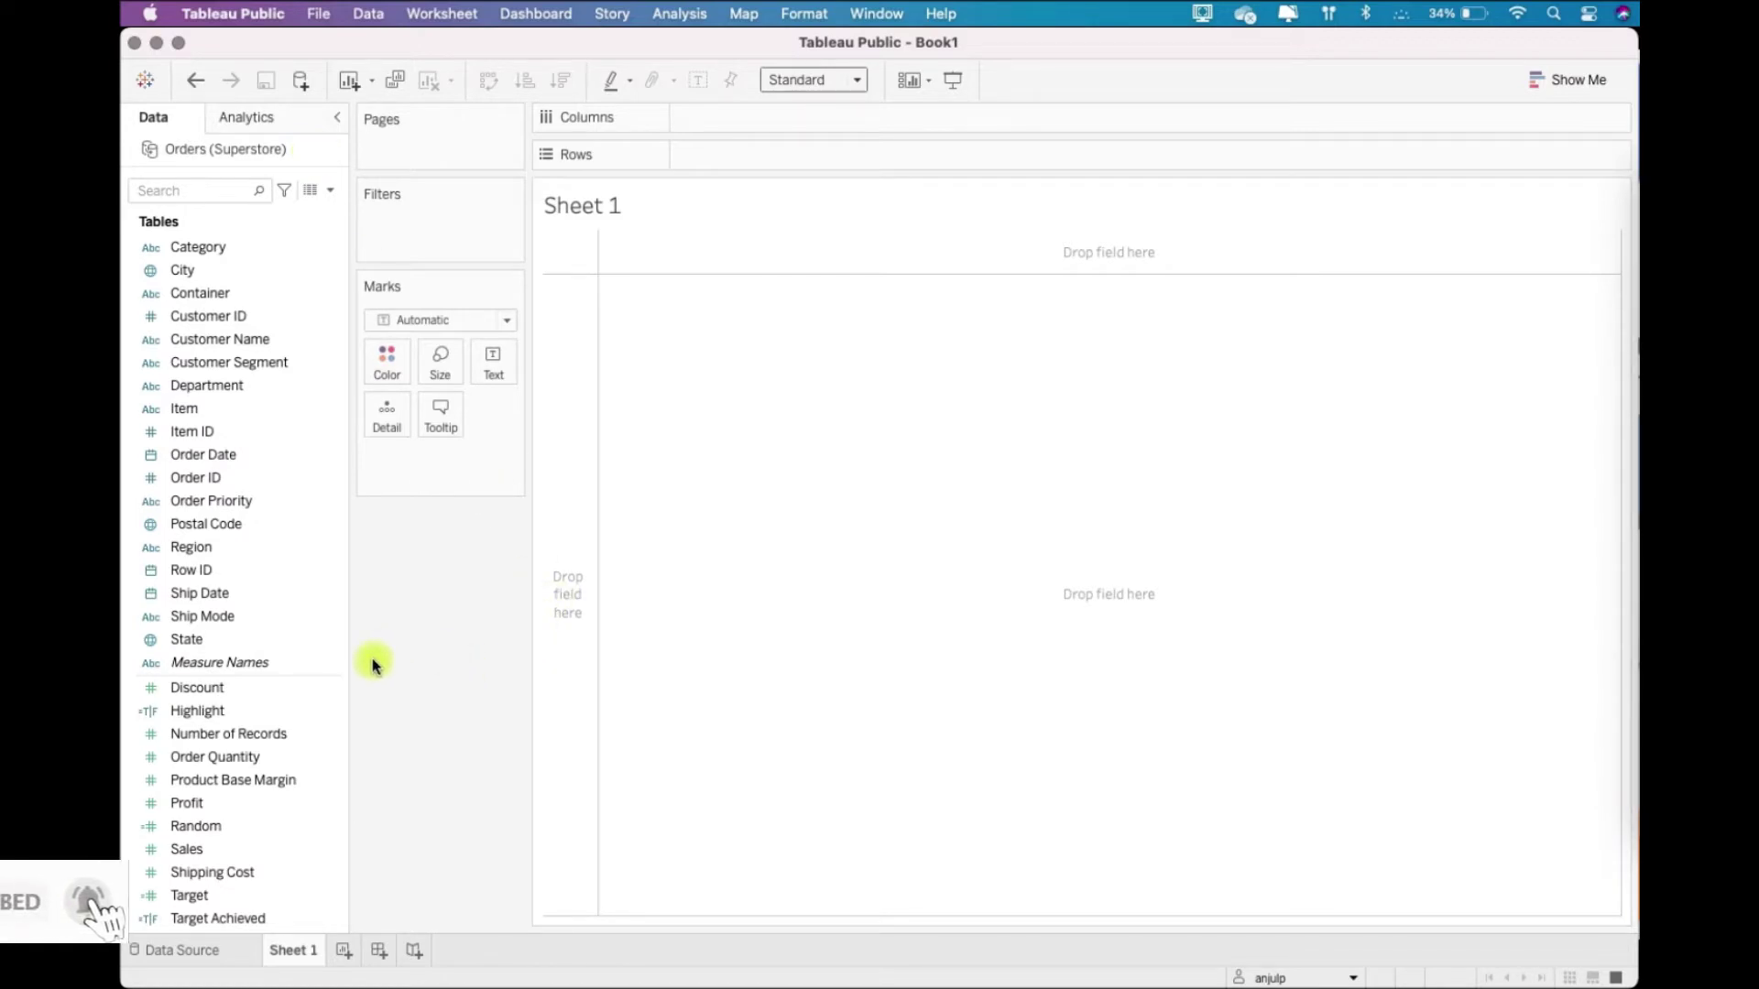
Build a bar chart with Category on columns and the sum of Sales on rows.
left_click_drag(231, 244, 740, 117)
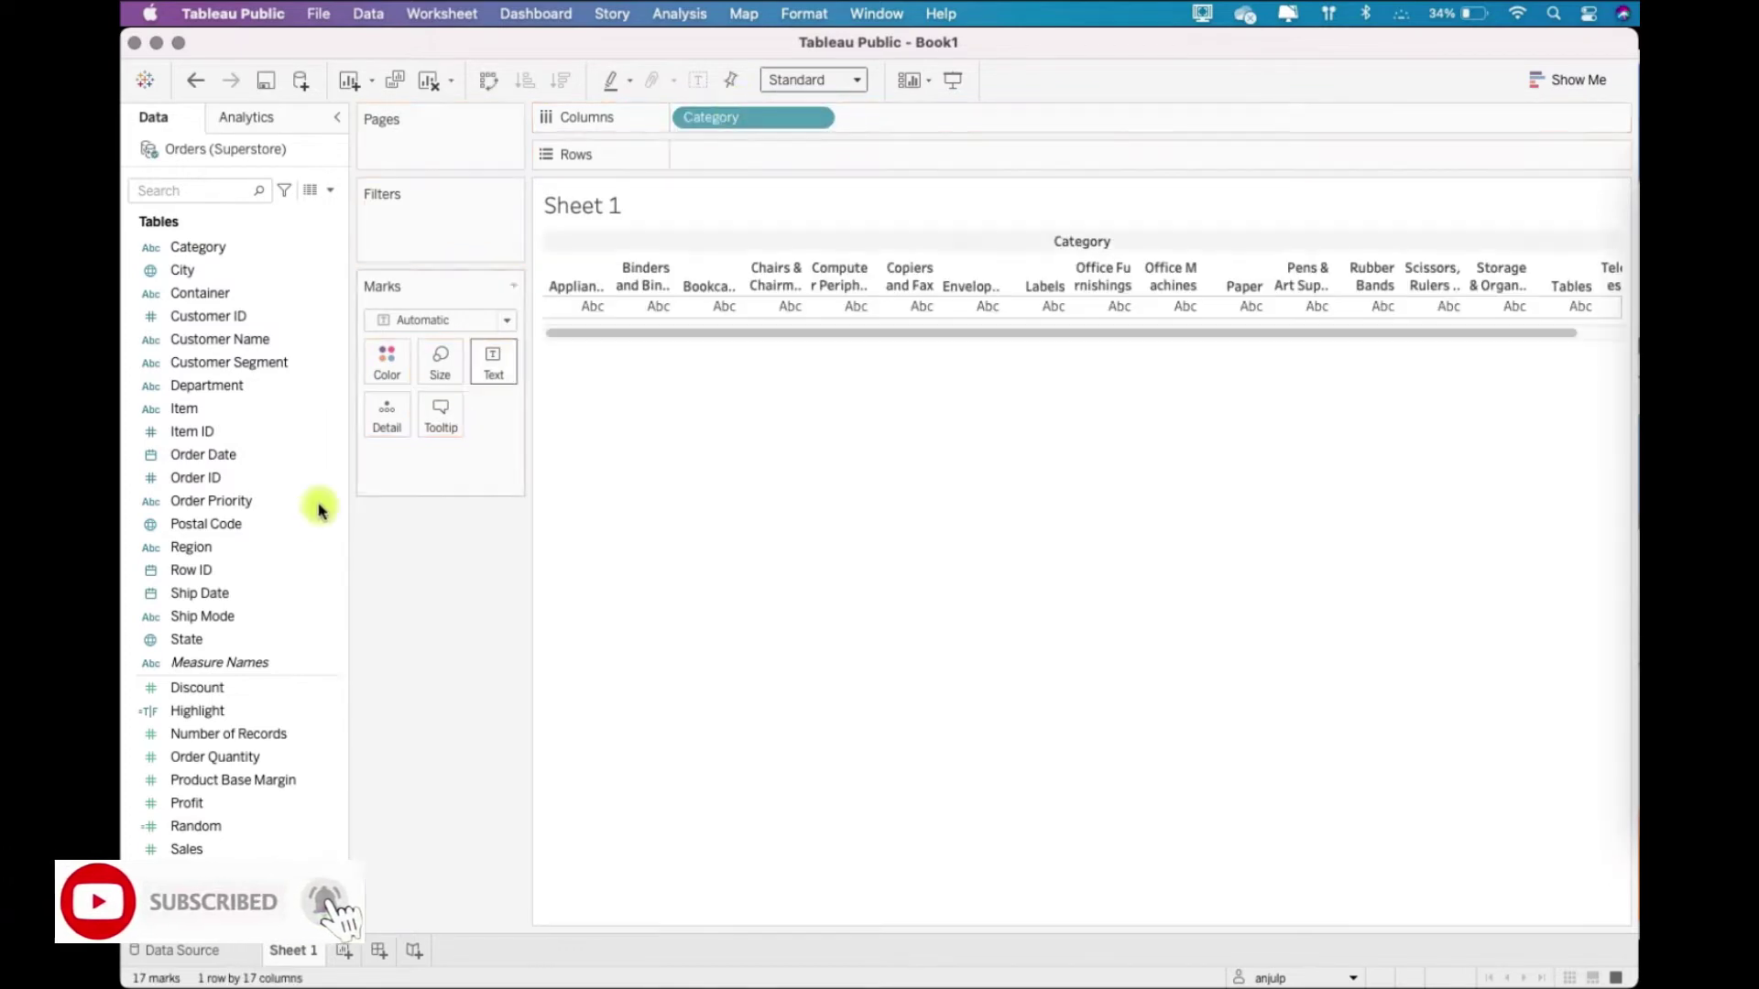
left_click_drag(188, 848, 722, 151)
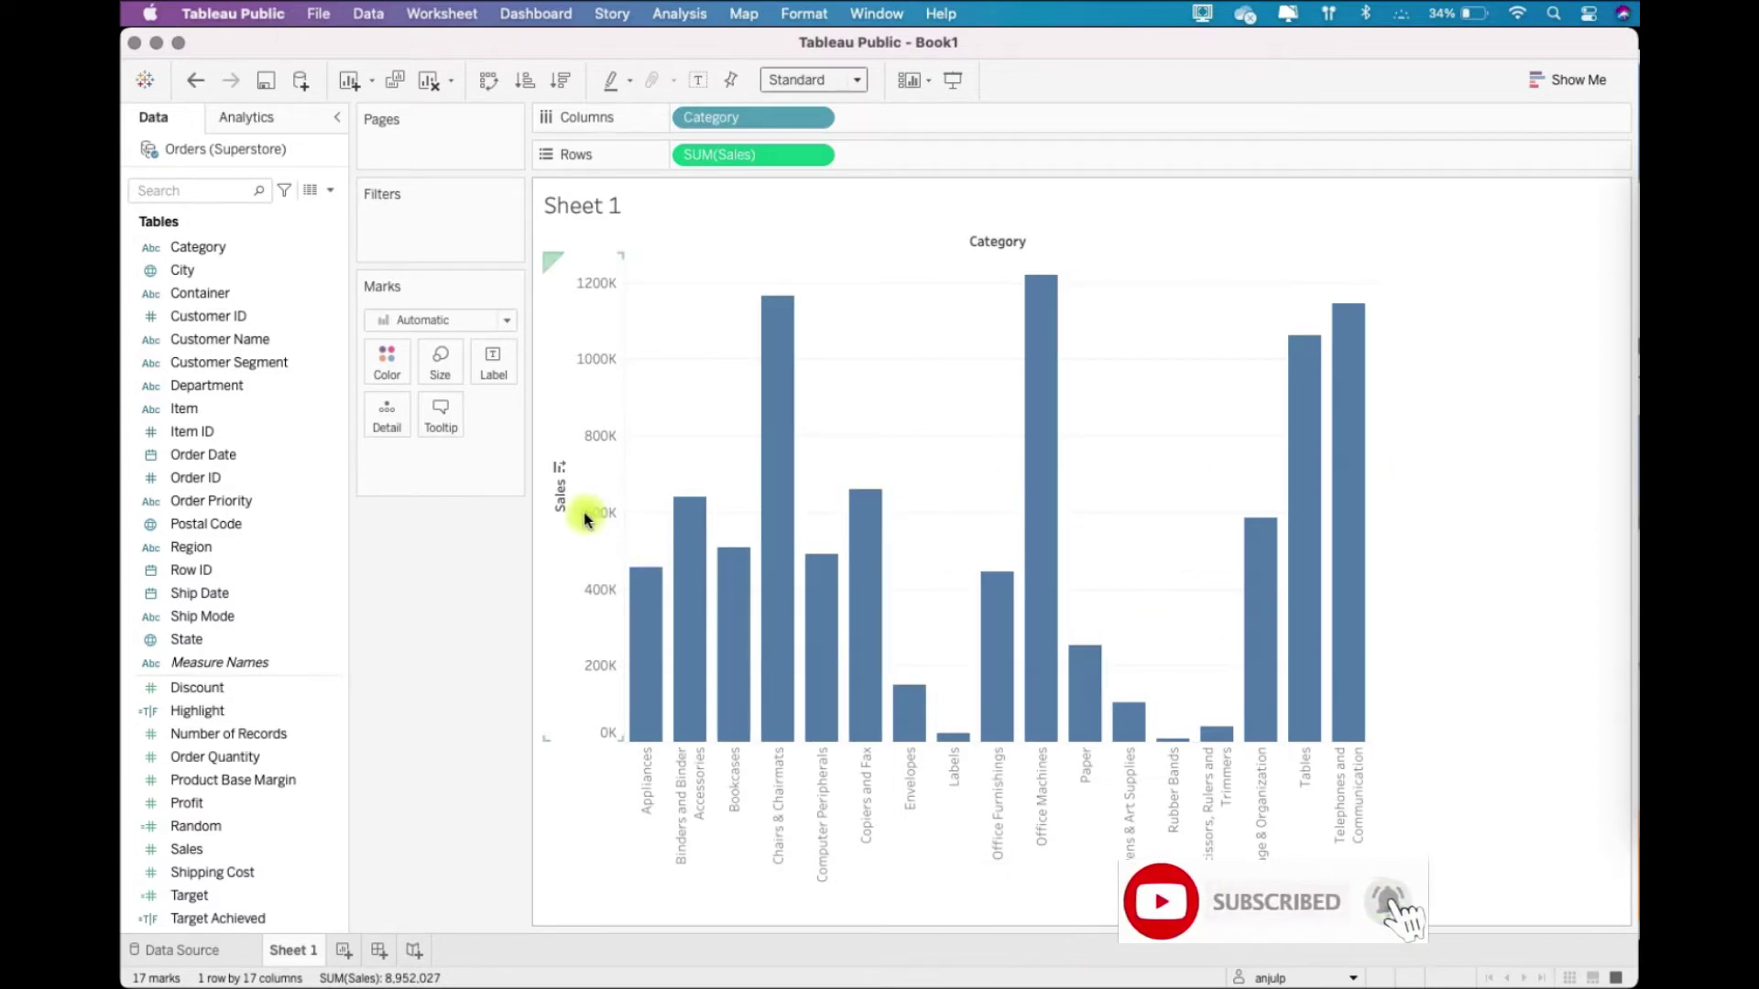
Start adding a reference line to the Sales axis, based on the average of SUM(Sales).
right_click(564, 572)
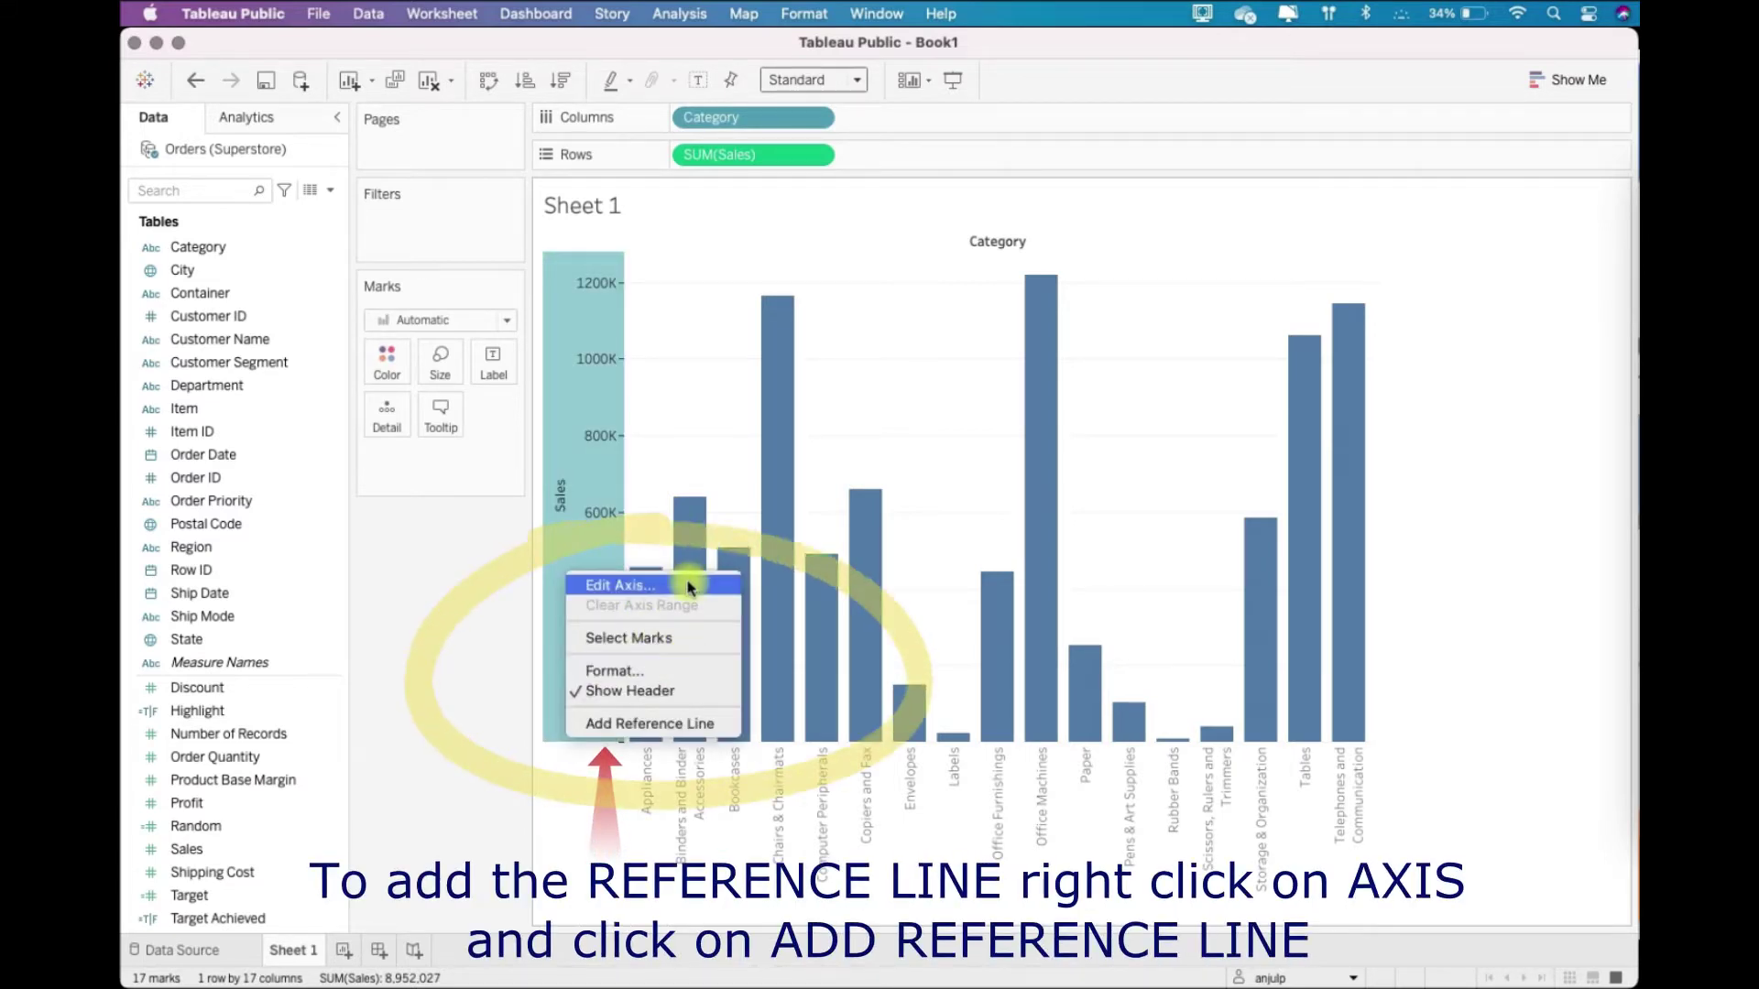
left_click(725, 726)
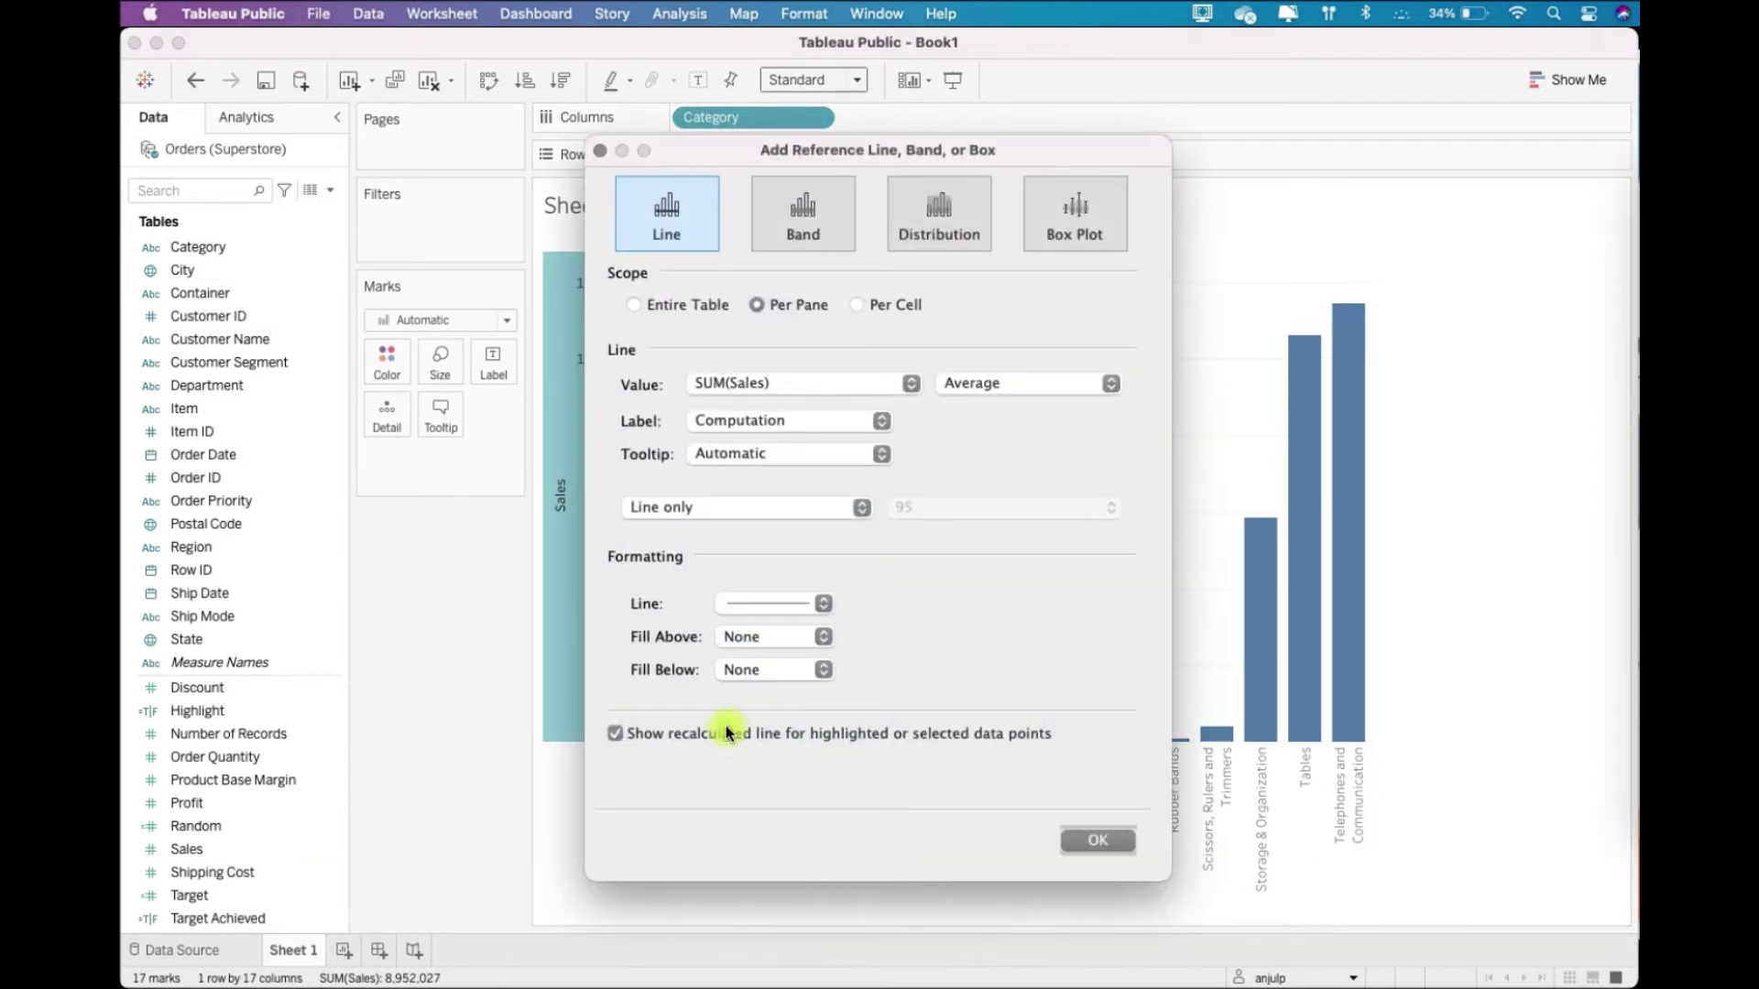
left_click(675, 214)
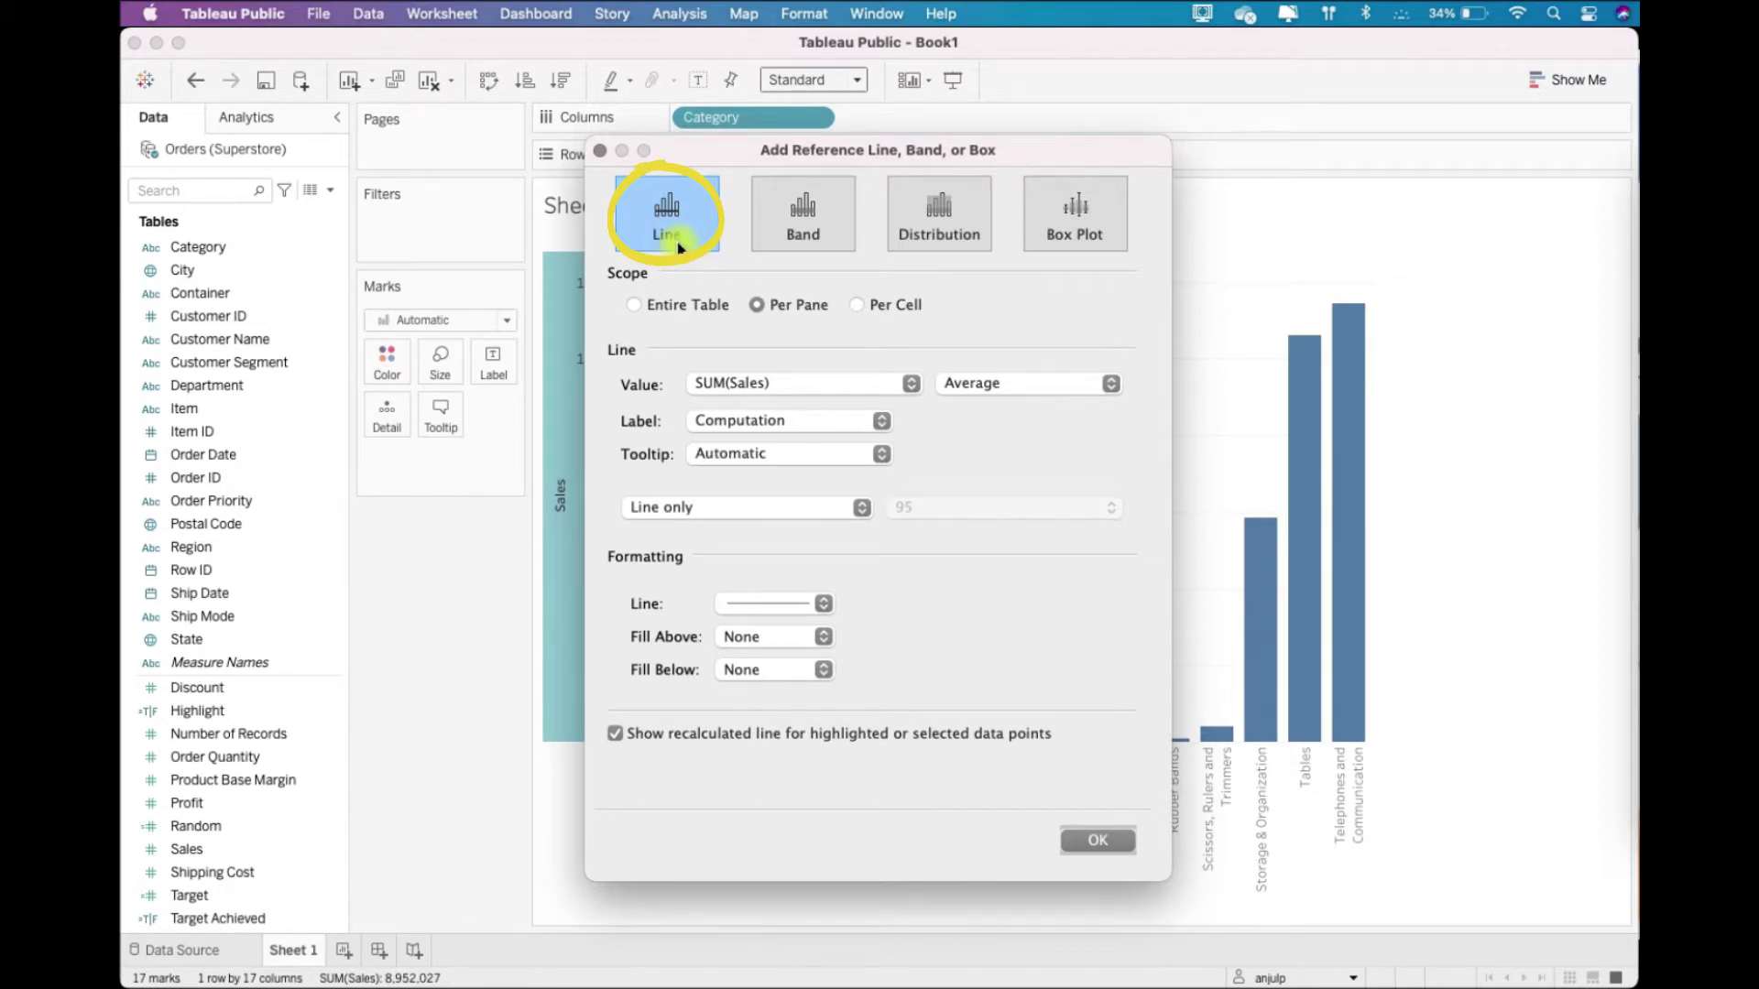
mouse_move(817, 161)
left_mouse_down()
mouse_move(1298, 167)
mouse_move(1324, 156)
mouse_move(1310, 125)
left_mouse_up()
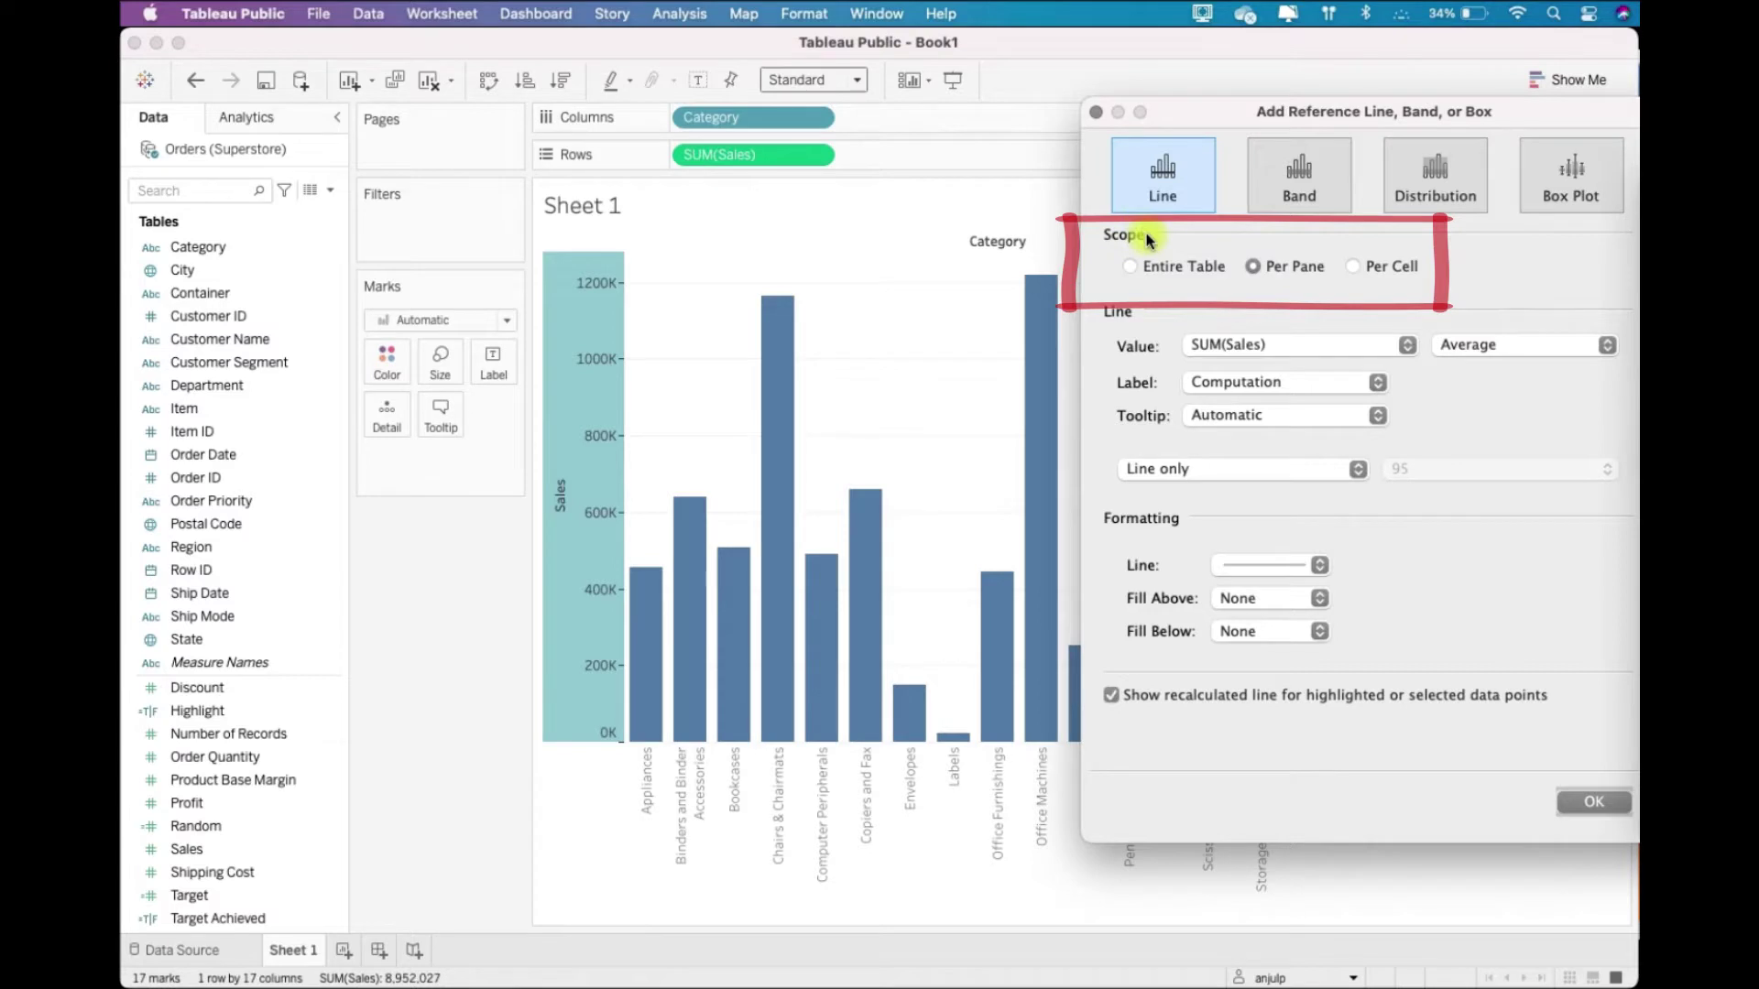
left_click(1243, 355)
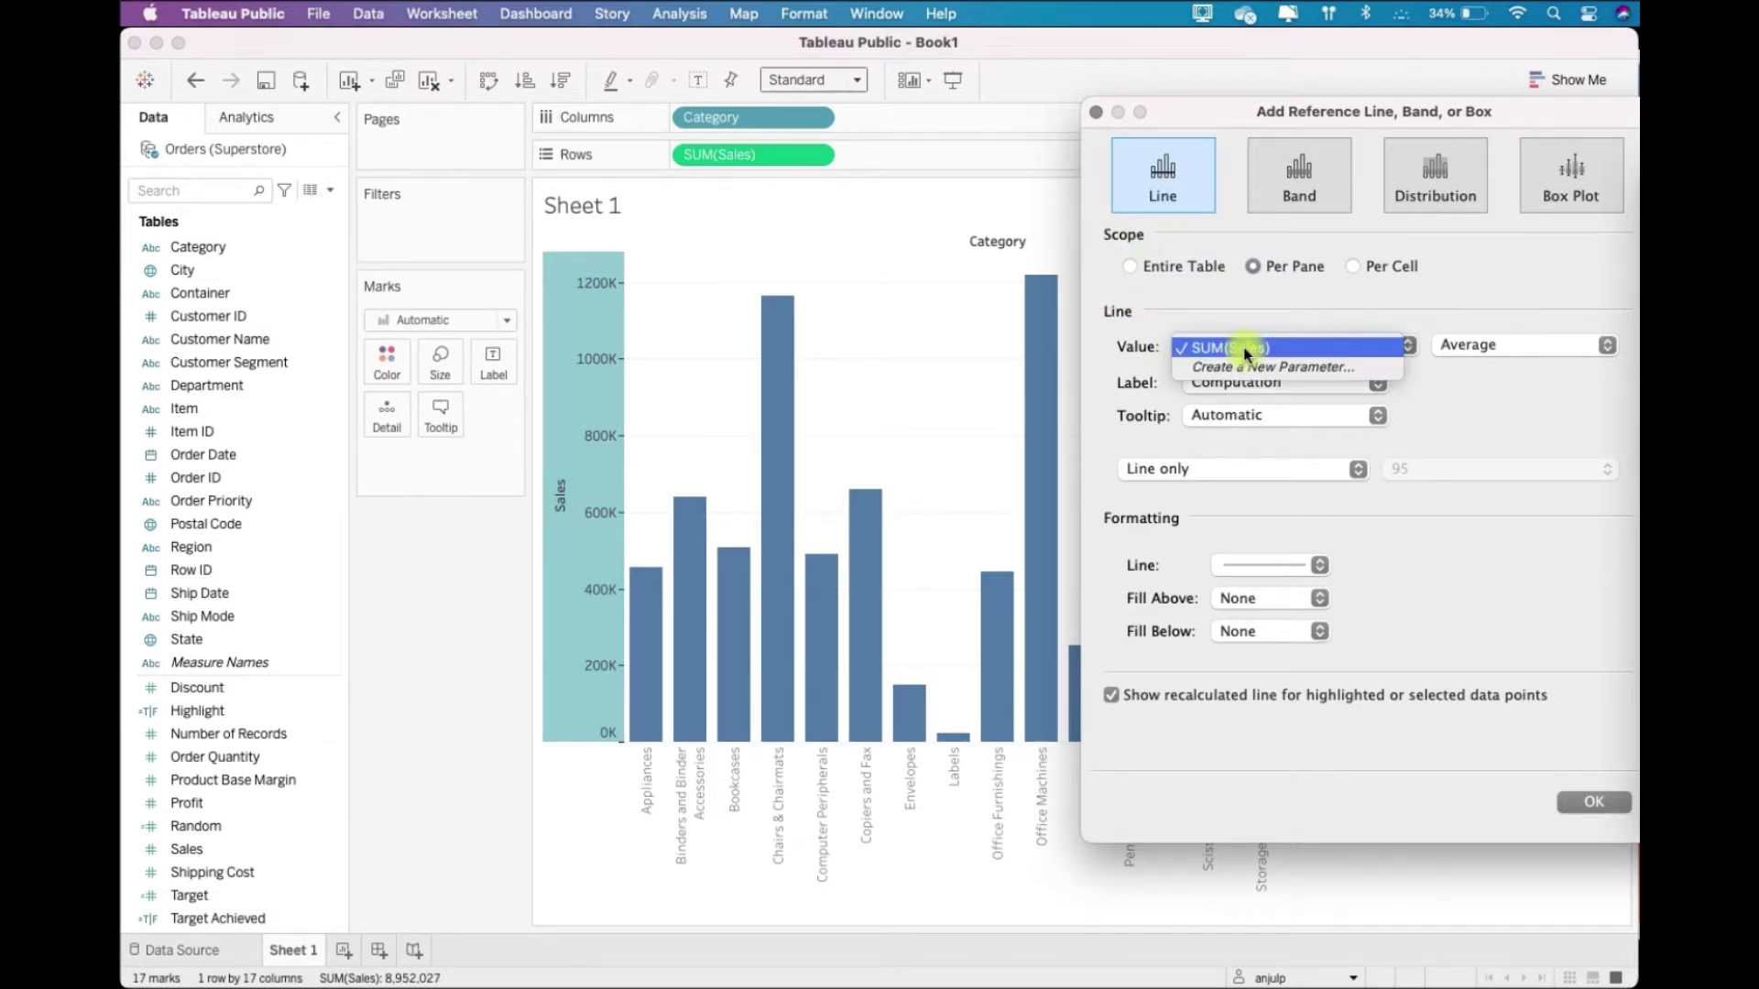
left_click(1283, 344)
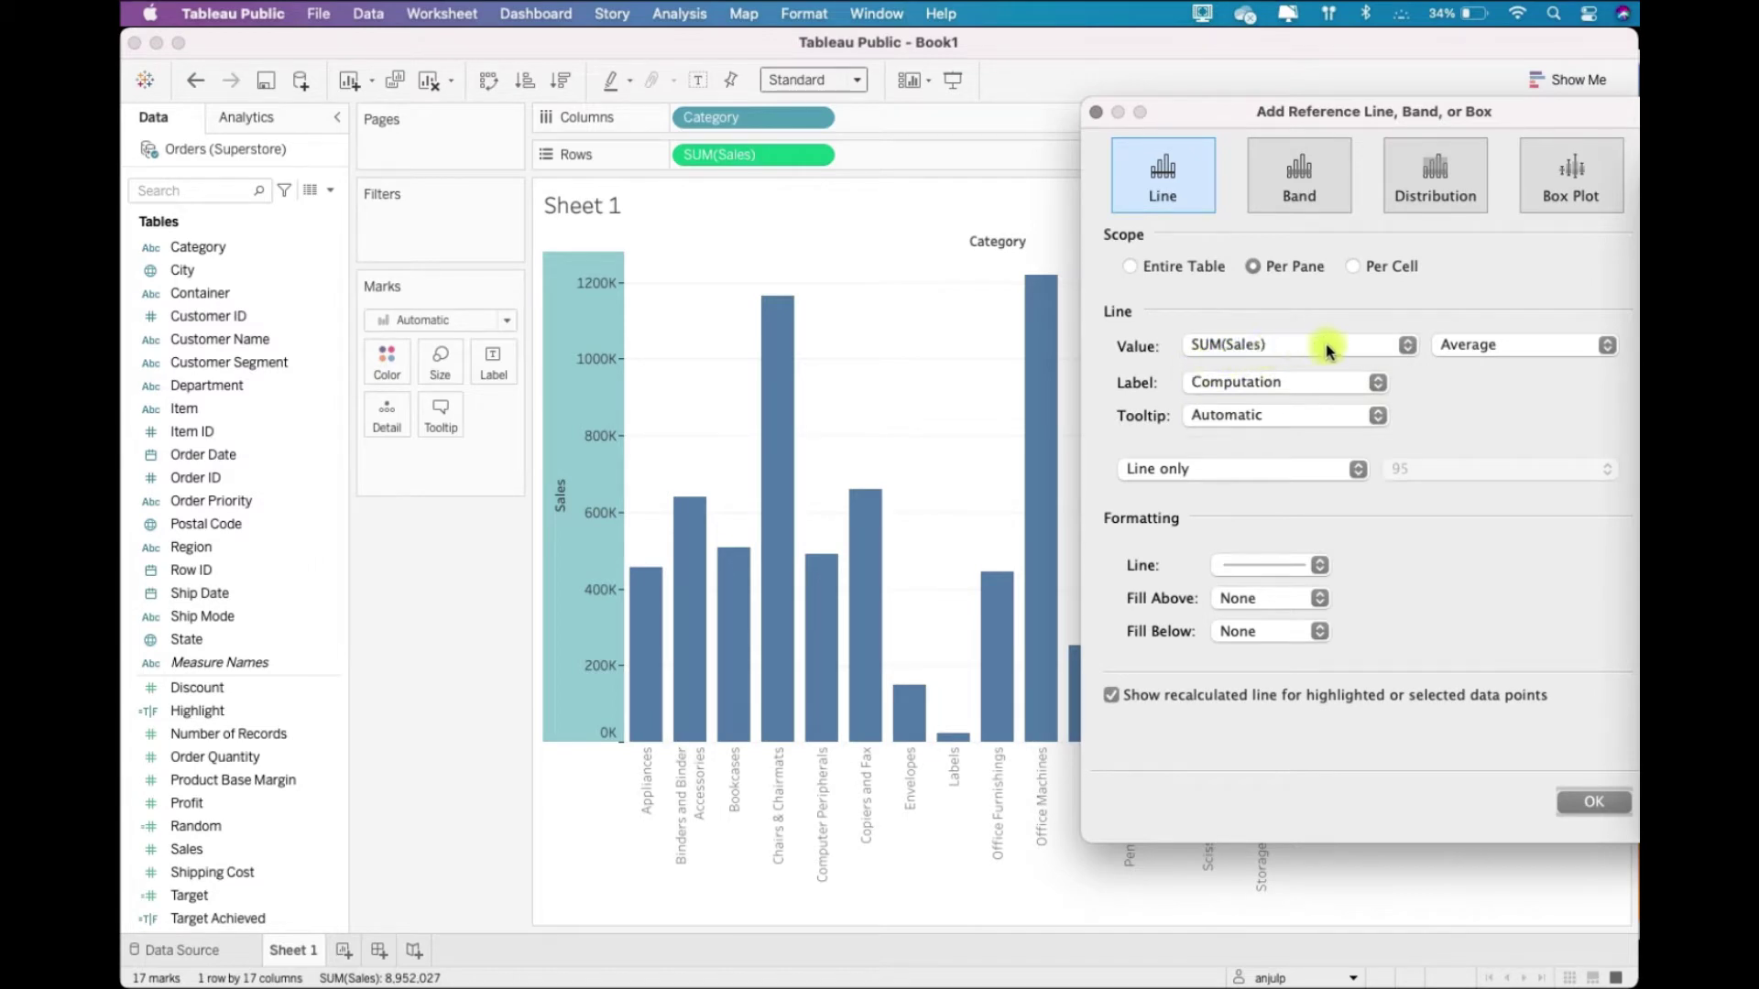
left_click(1510, 346)
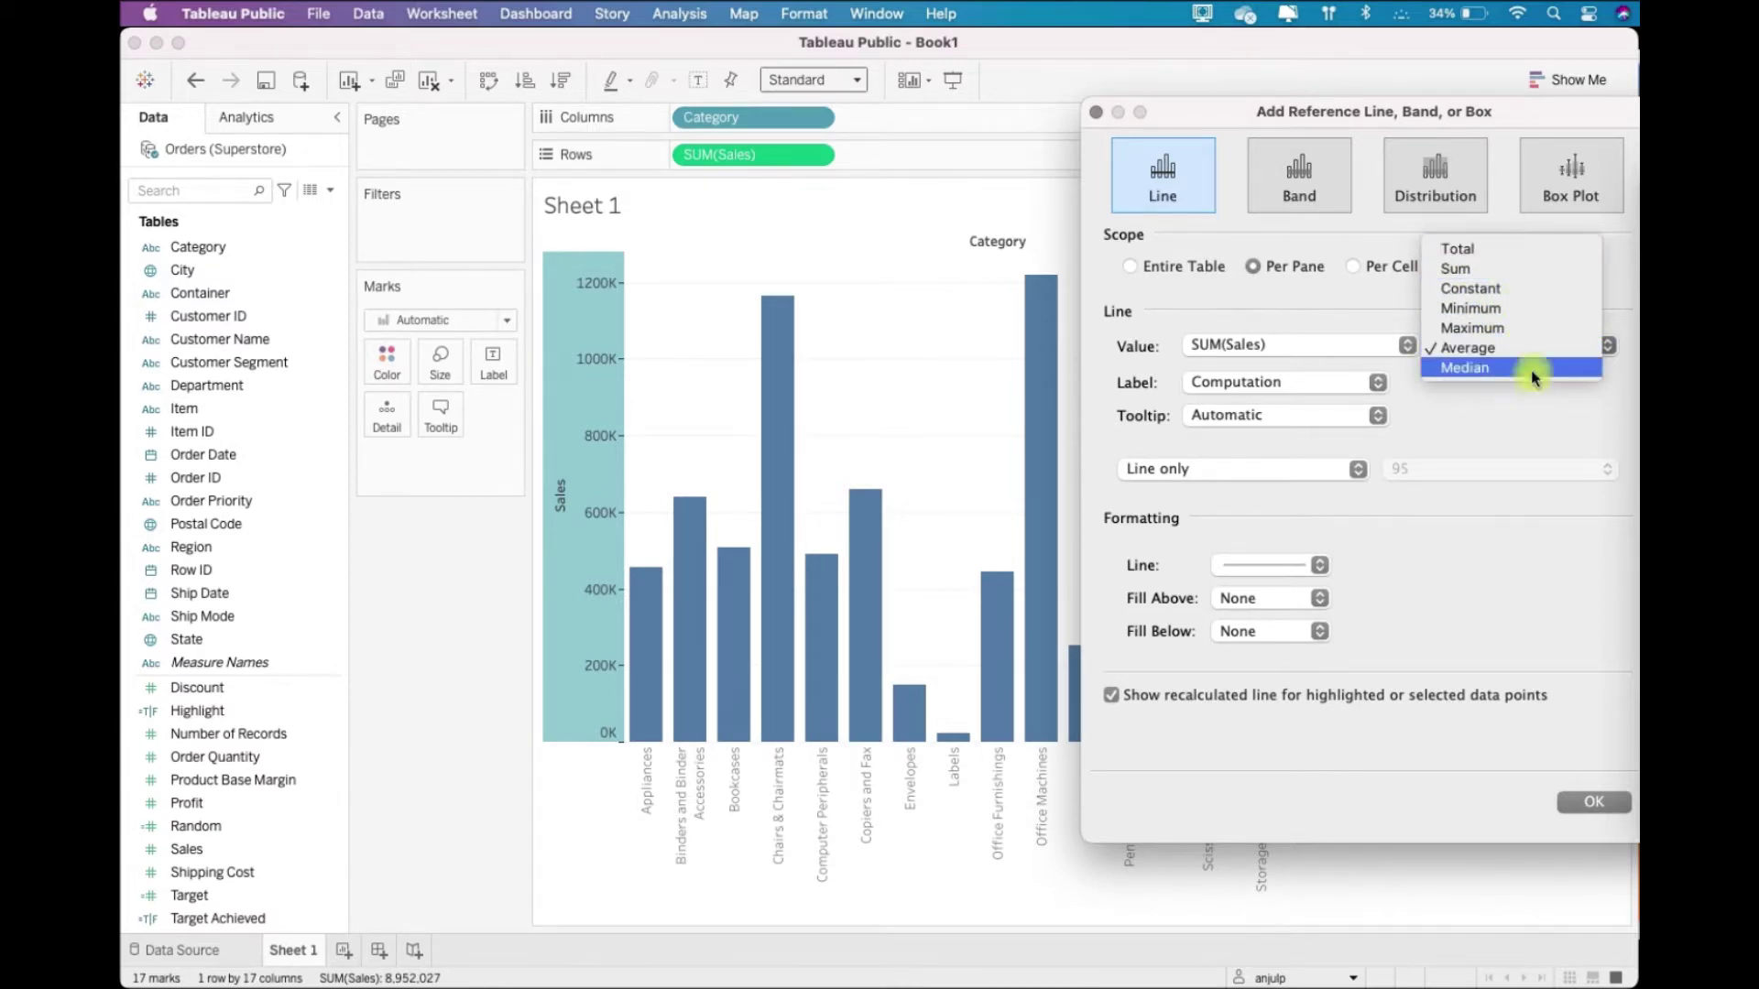
left_click(1529, 430)
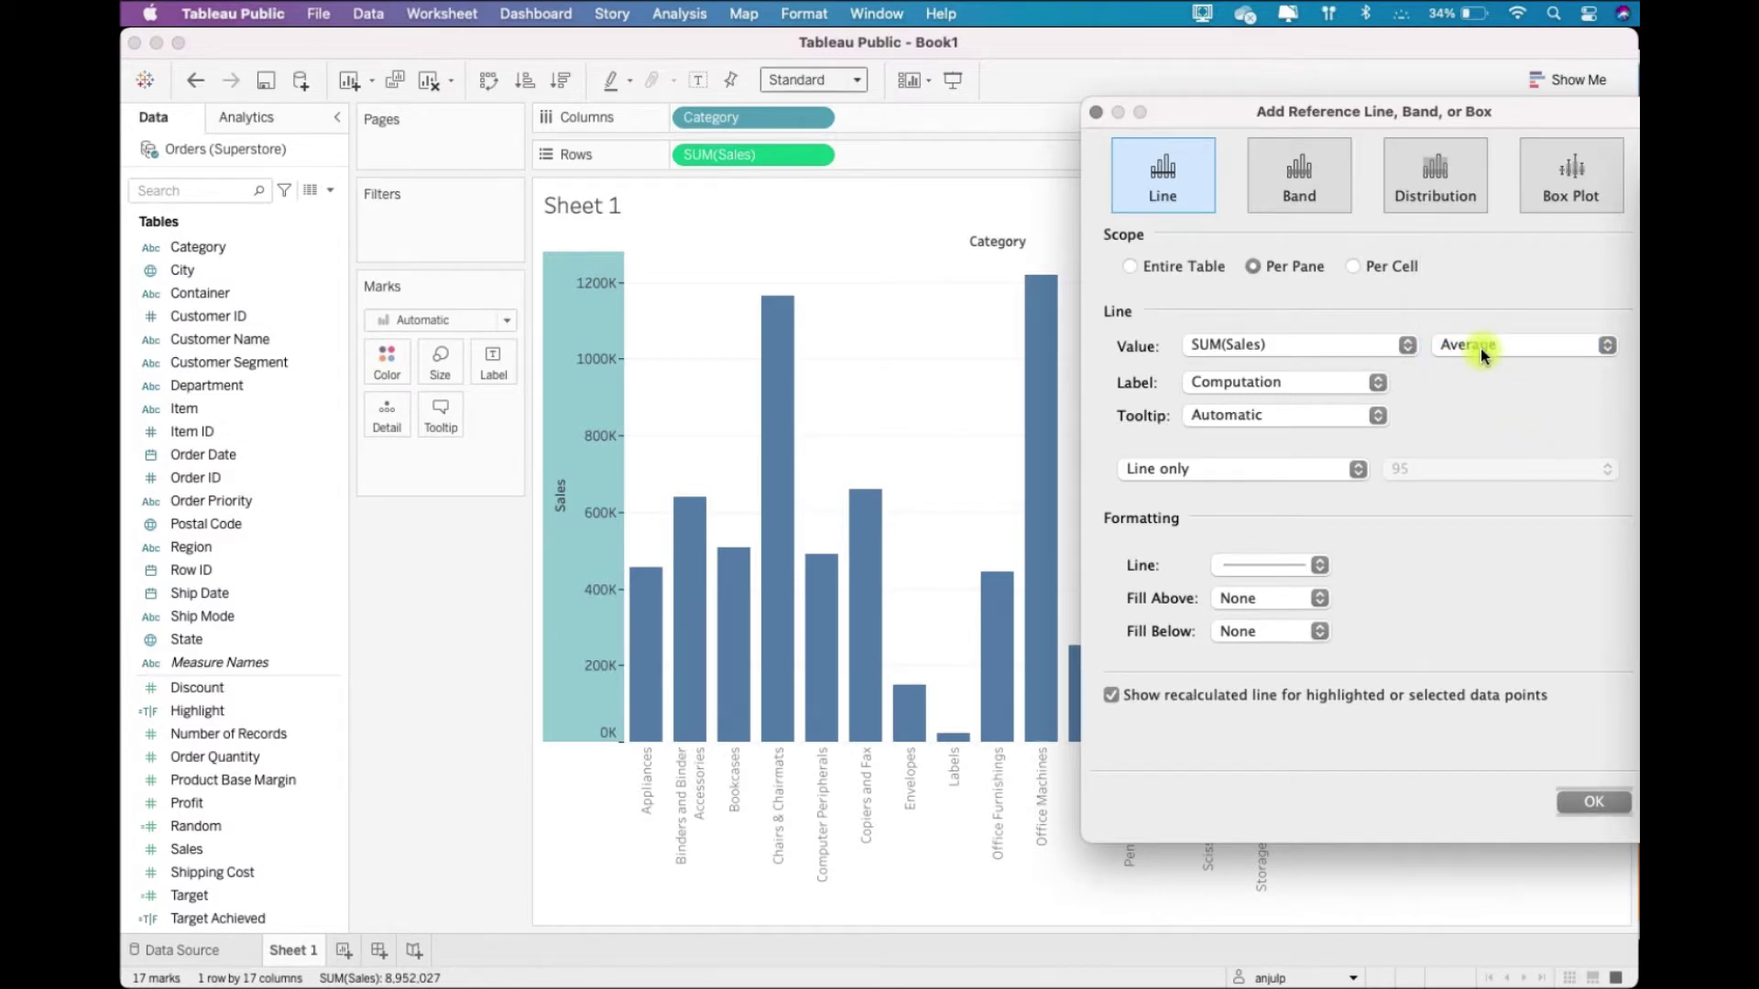
Keep the reference line's label as Computation and set its tooltip to None.
left_click(1280, 392)
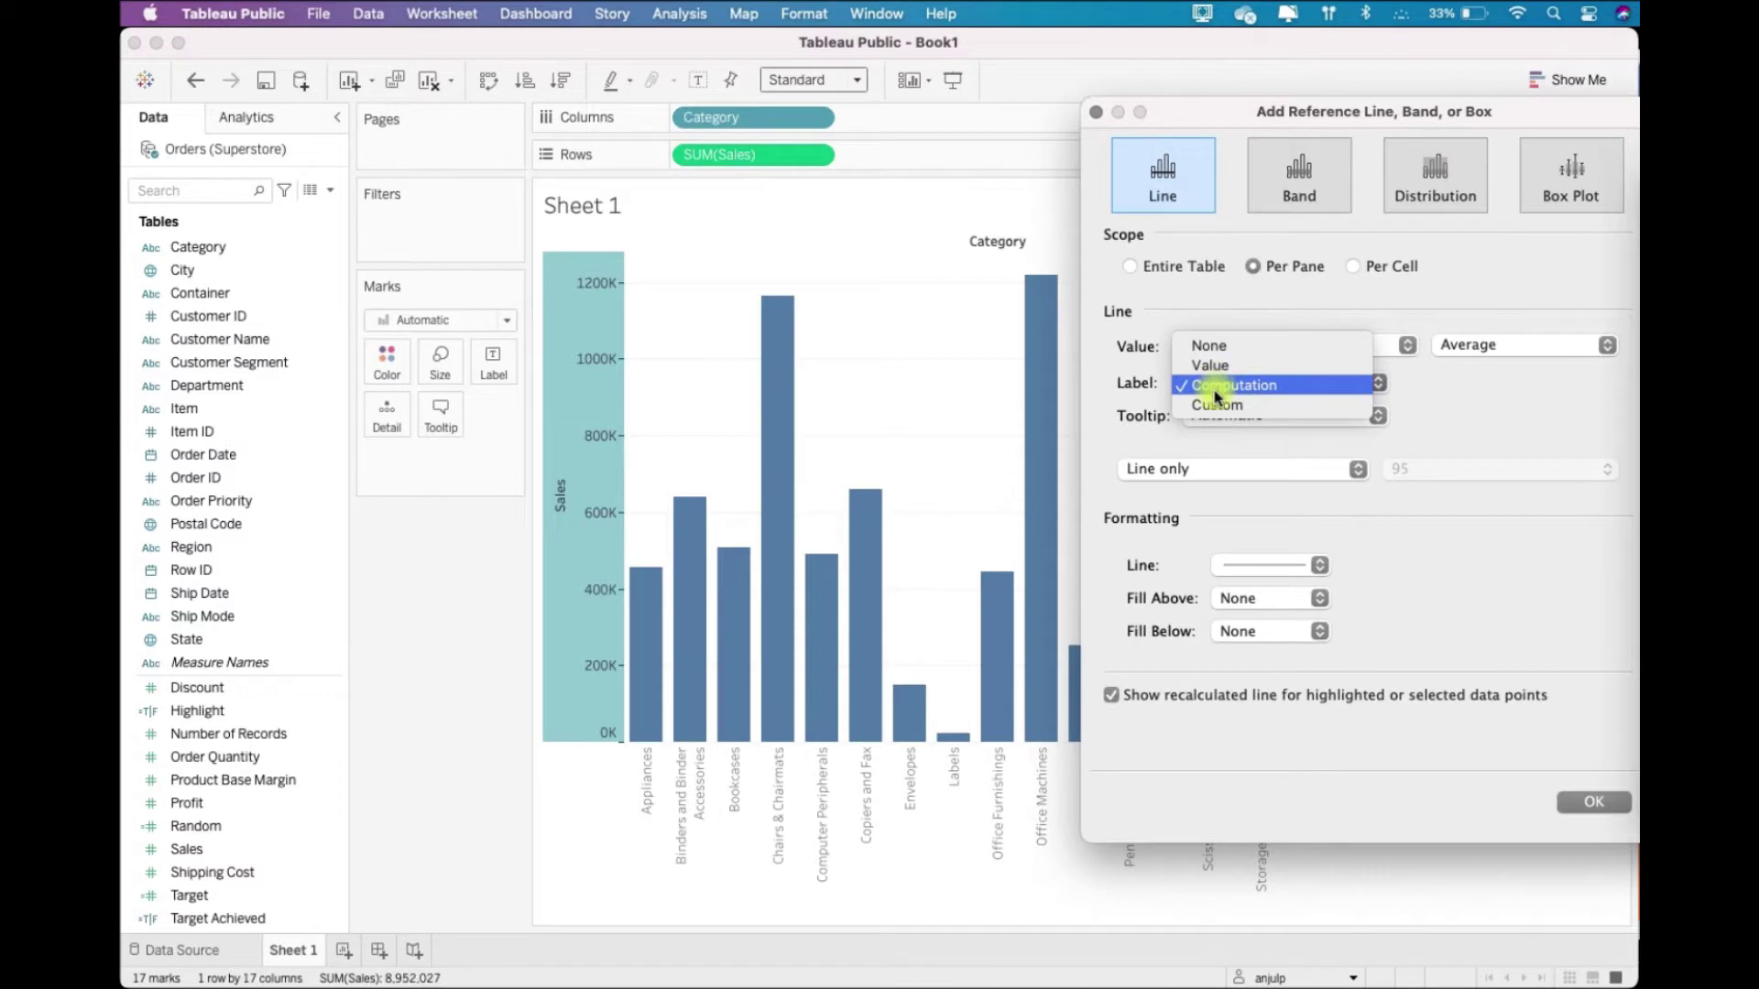
left_click(1482, 430)
left_click(1310, 416)
left_click(1210, 401)
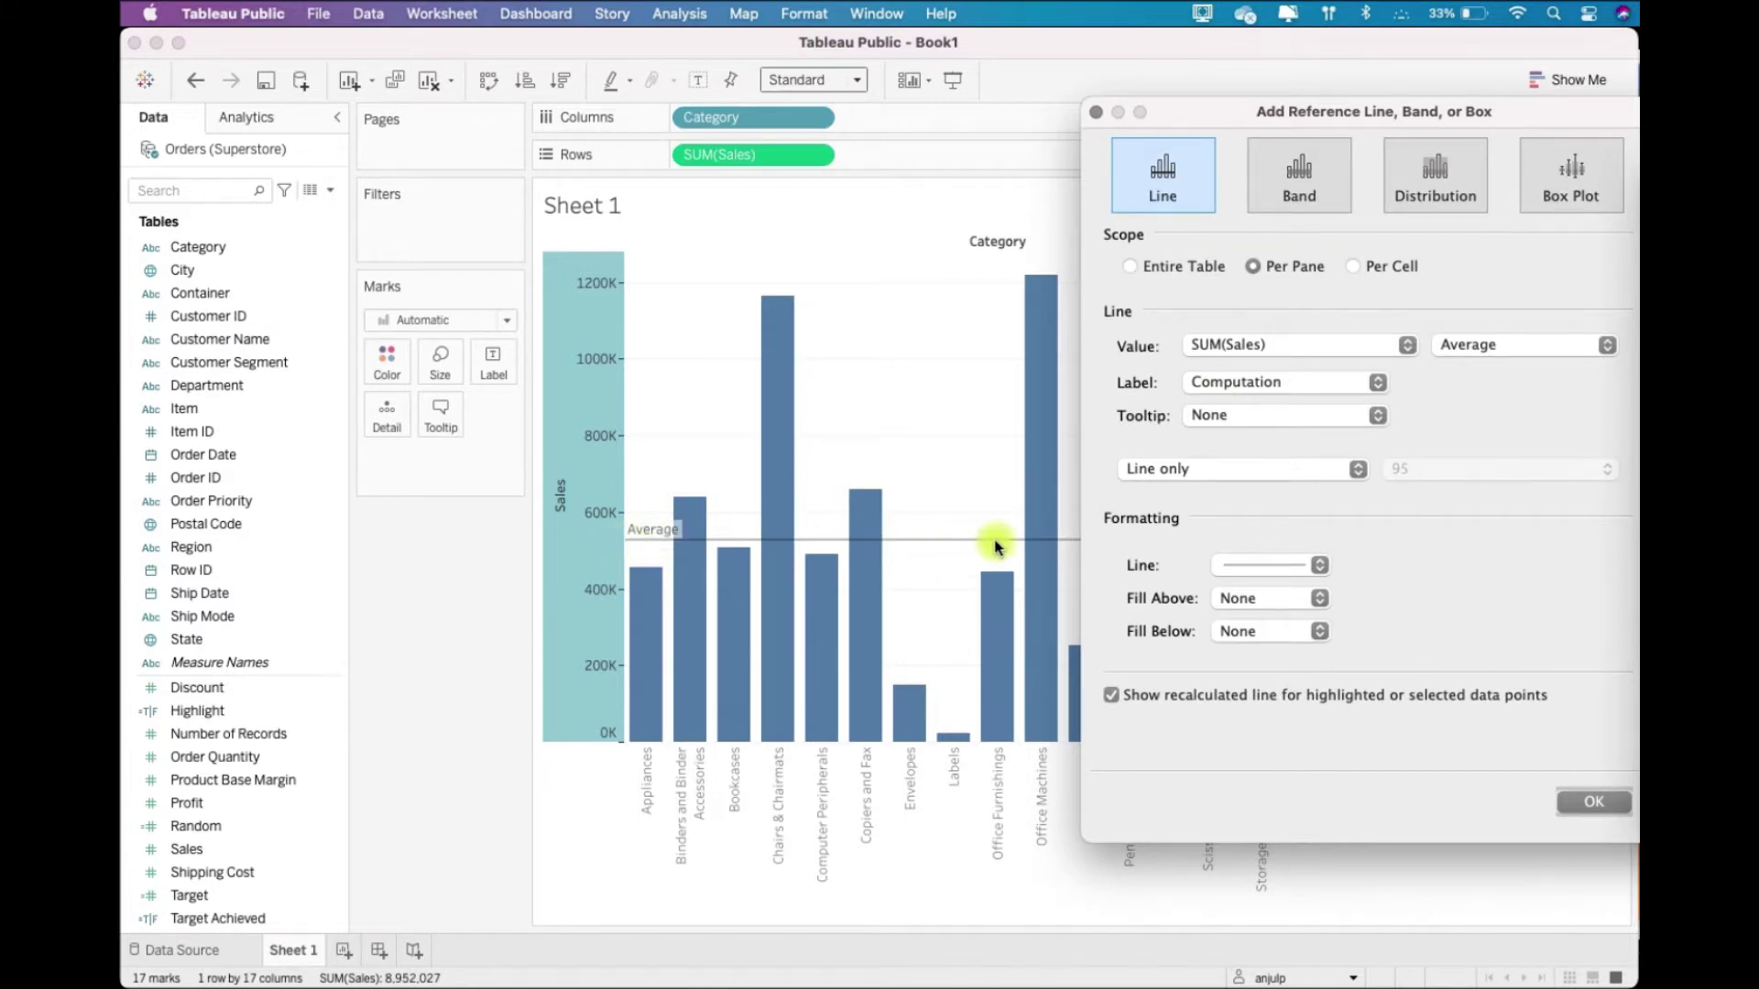
Try the Per Cell scope for the reference line and settle on Entire Table.
left_click_drag(1265, 115, 1428, 140)
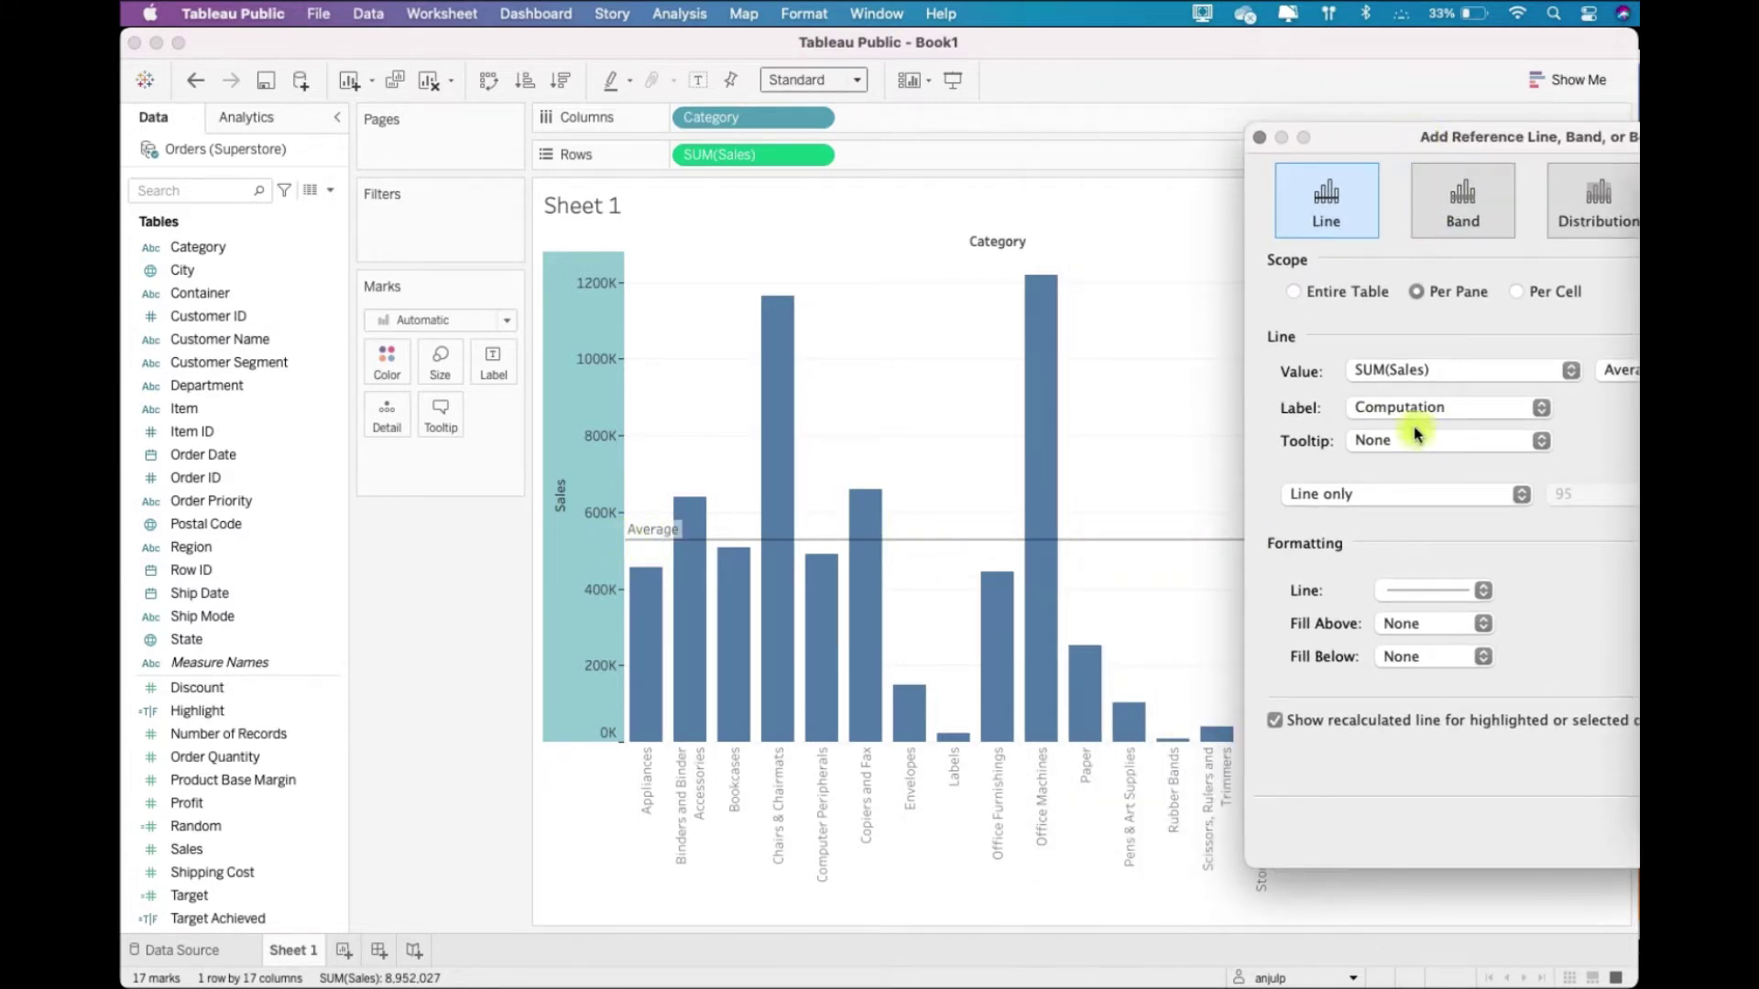
left_click(1317, 294)
left_click(1516, 293)
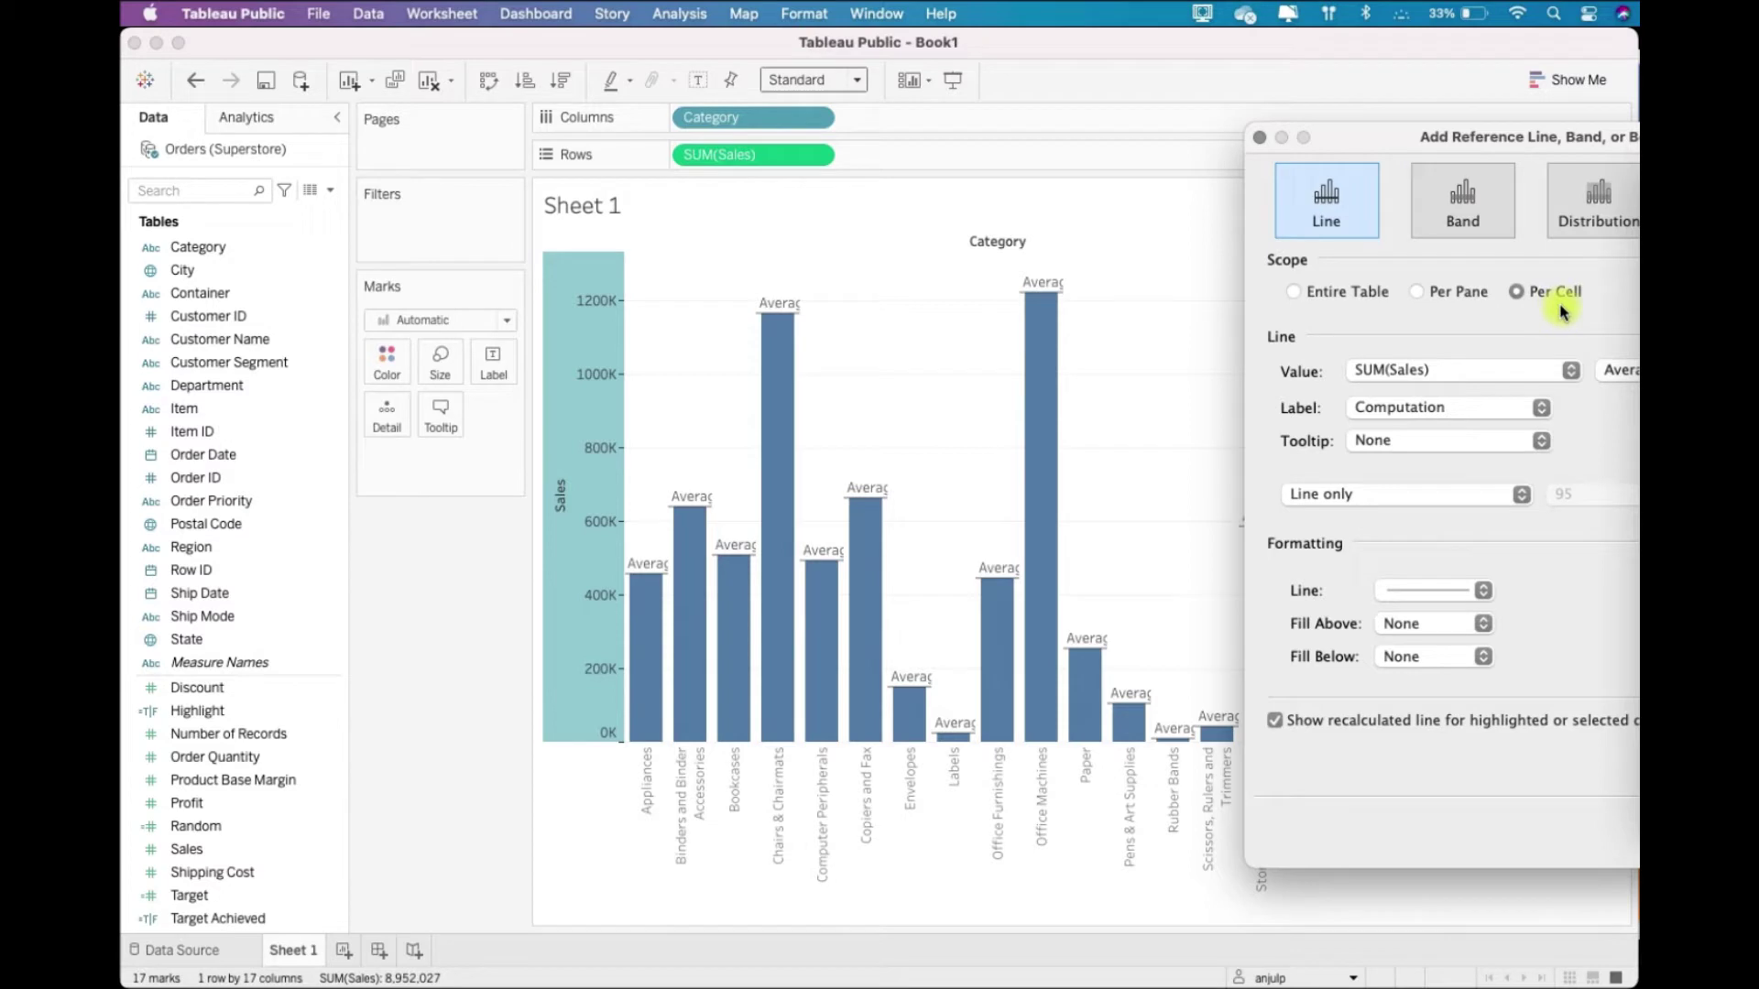
left_click(1292, 292)
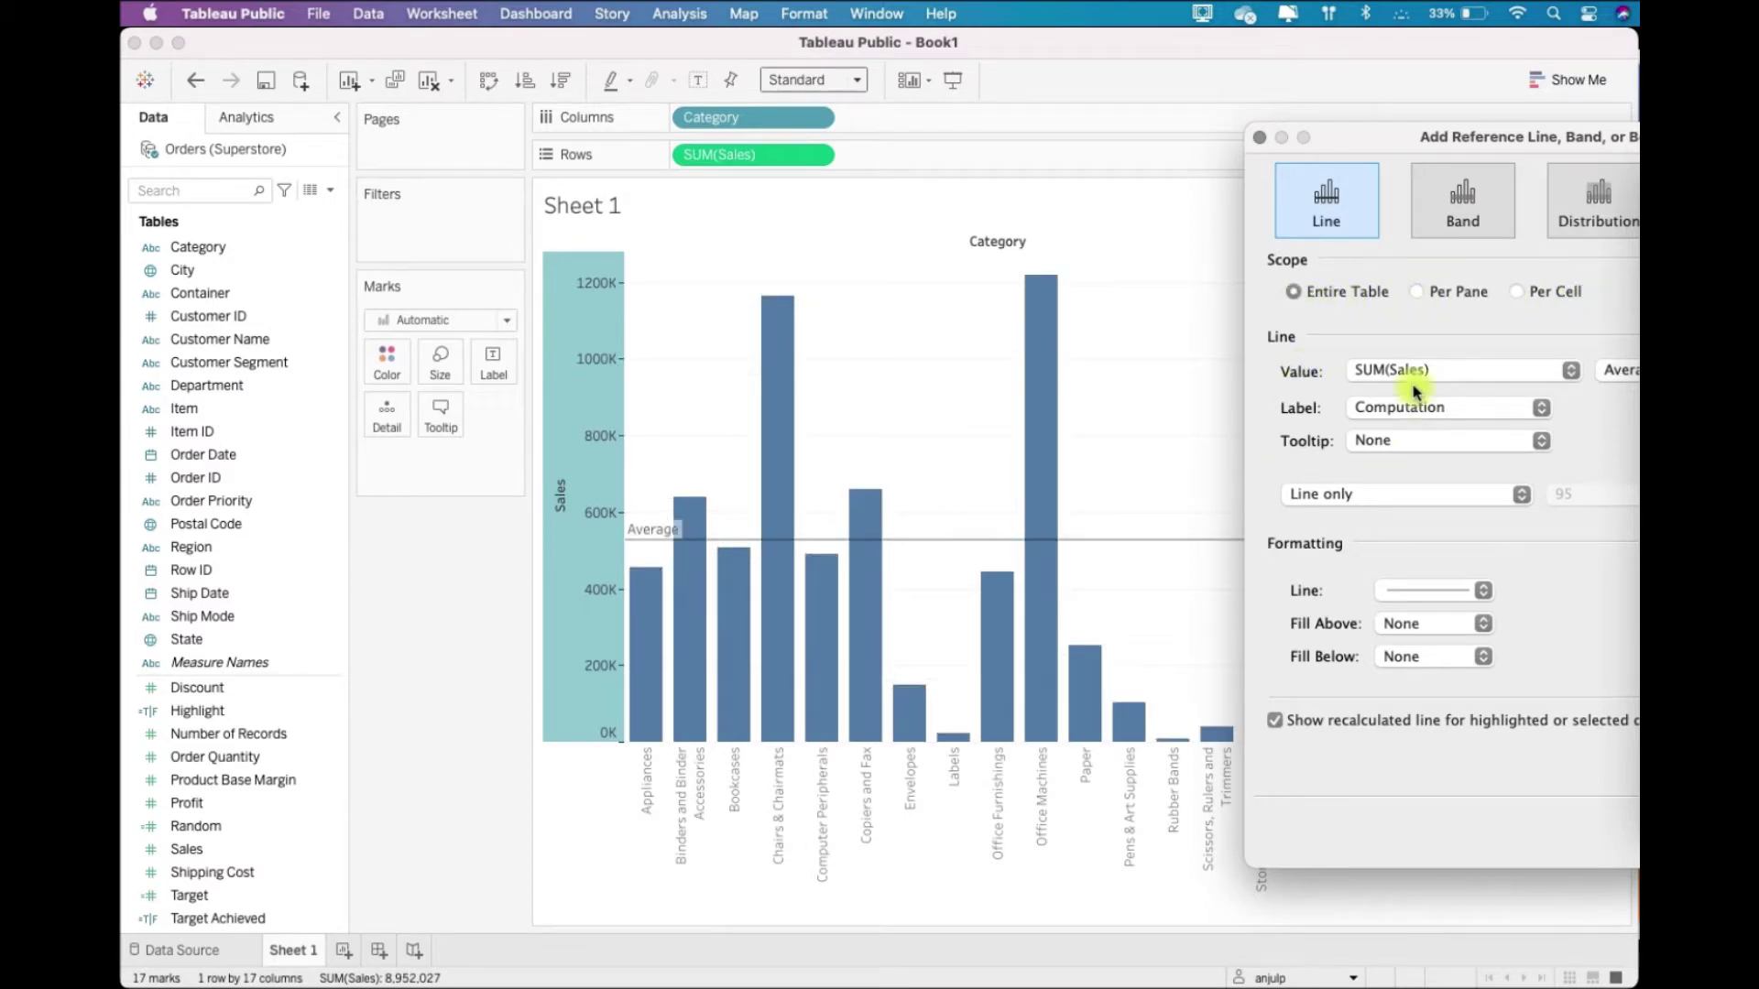
Try Maximum and Minimum as the reference line's aggregation, and return it to Average.
left_click_drag(1571, 134, 1434, 130)
left_click(1488, 367)
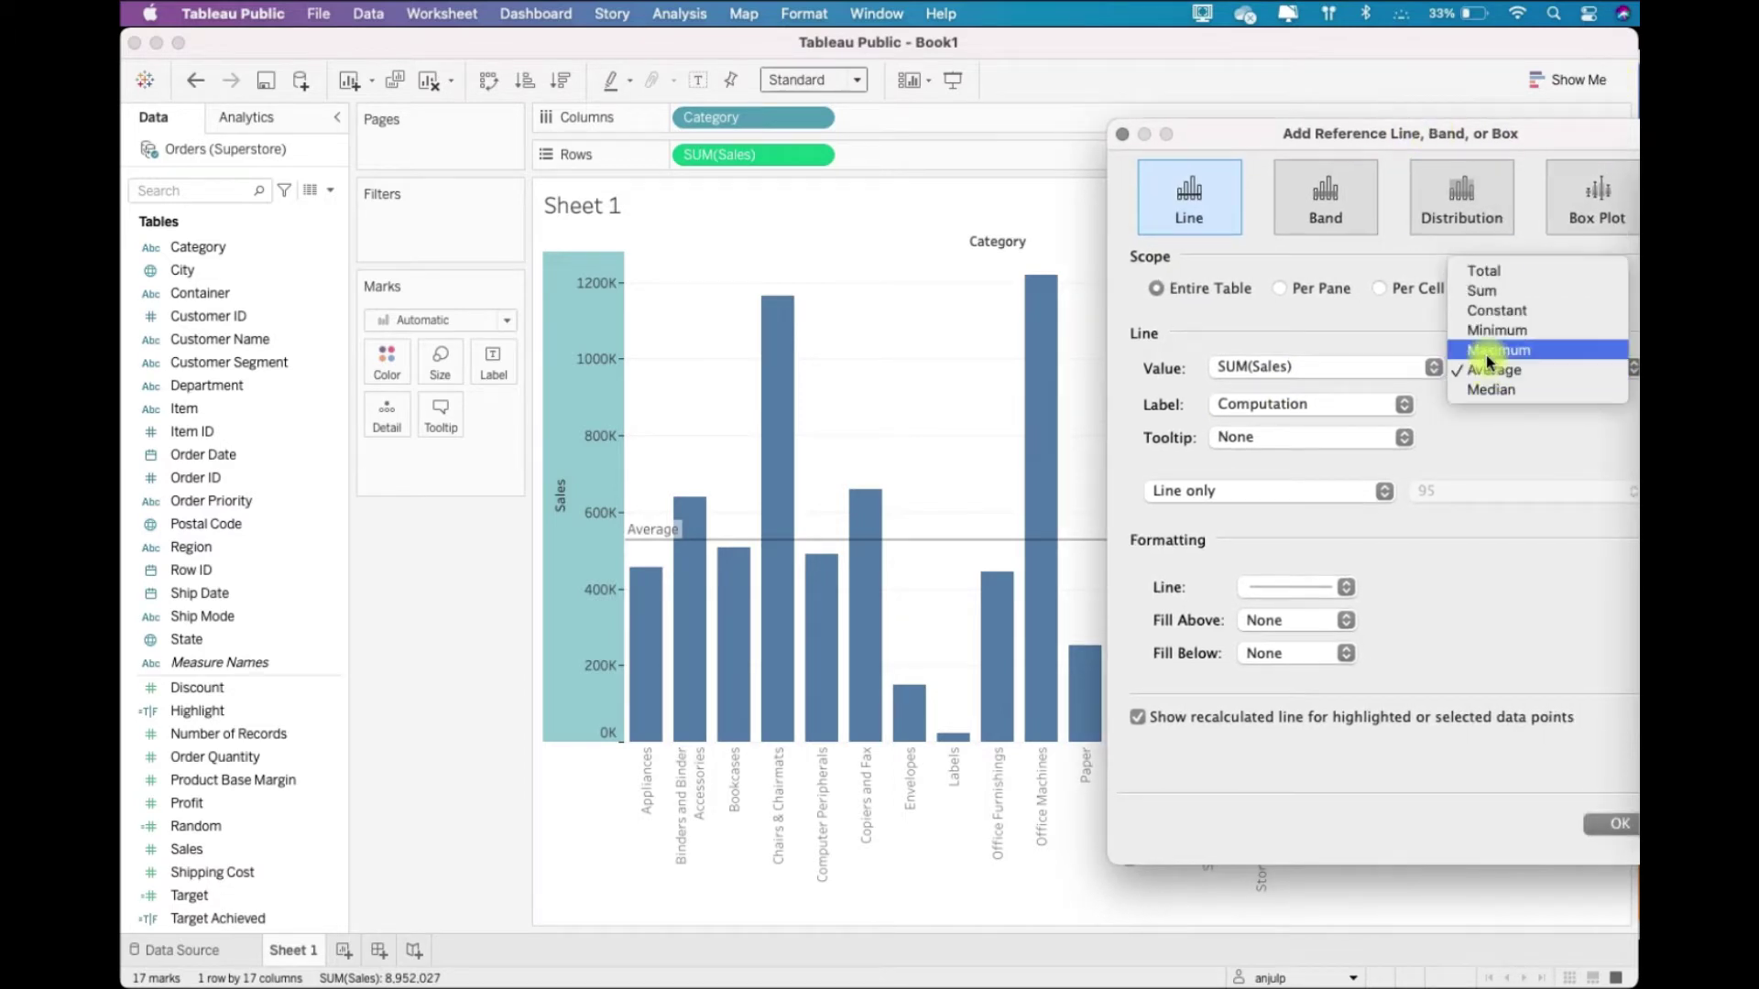
left_click(1486, 350)
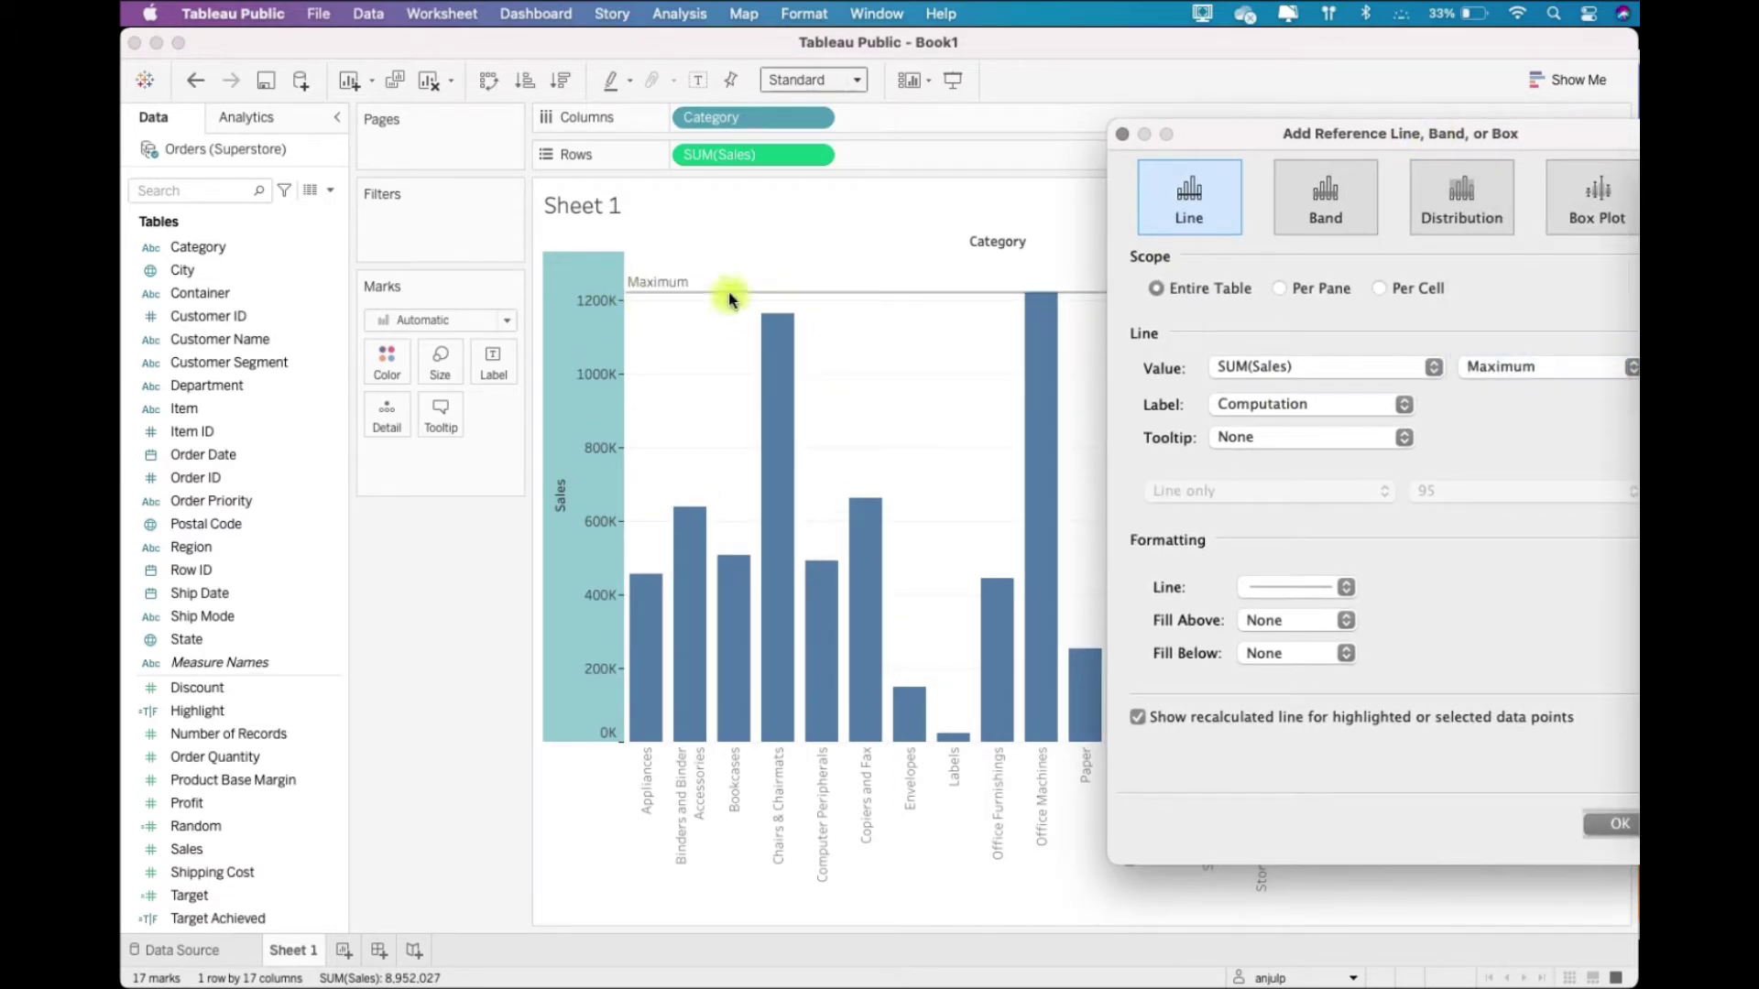
left_click(1502, 374)
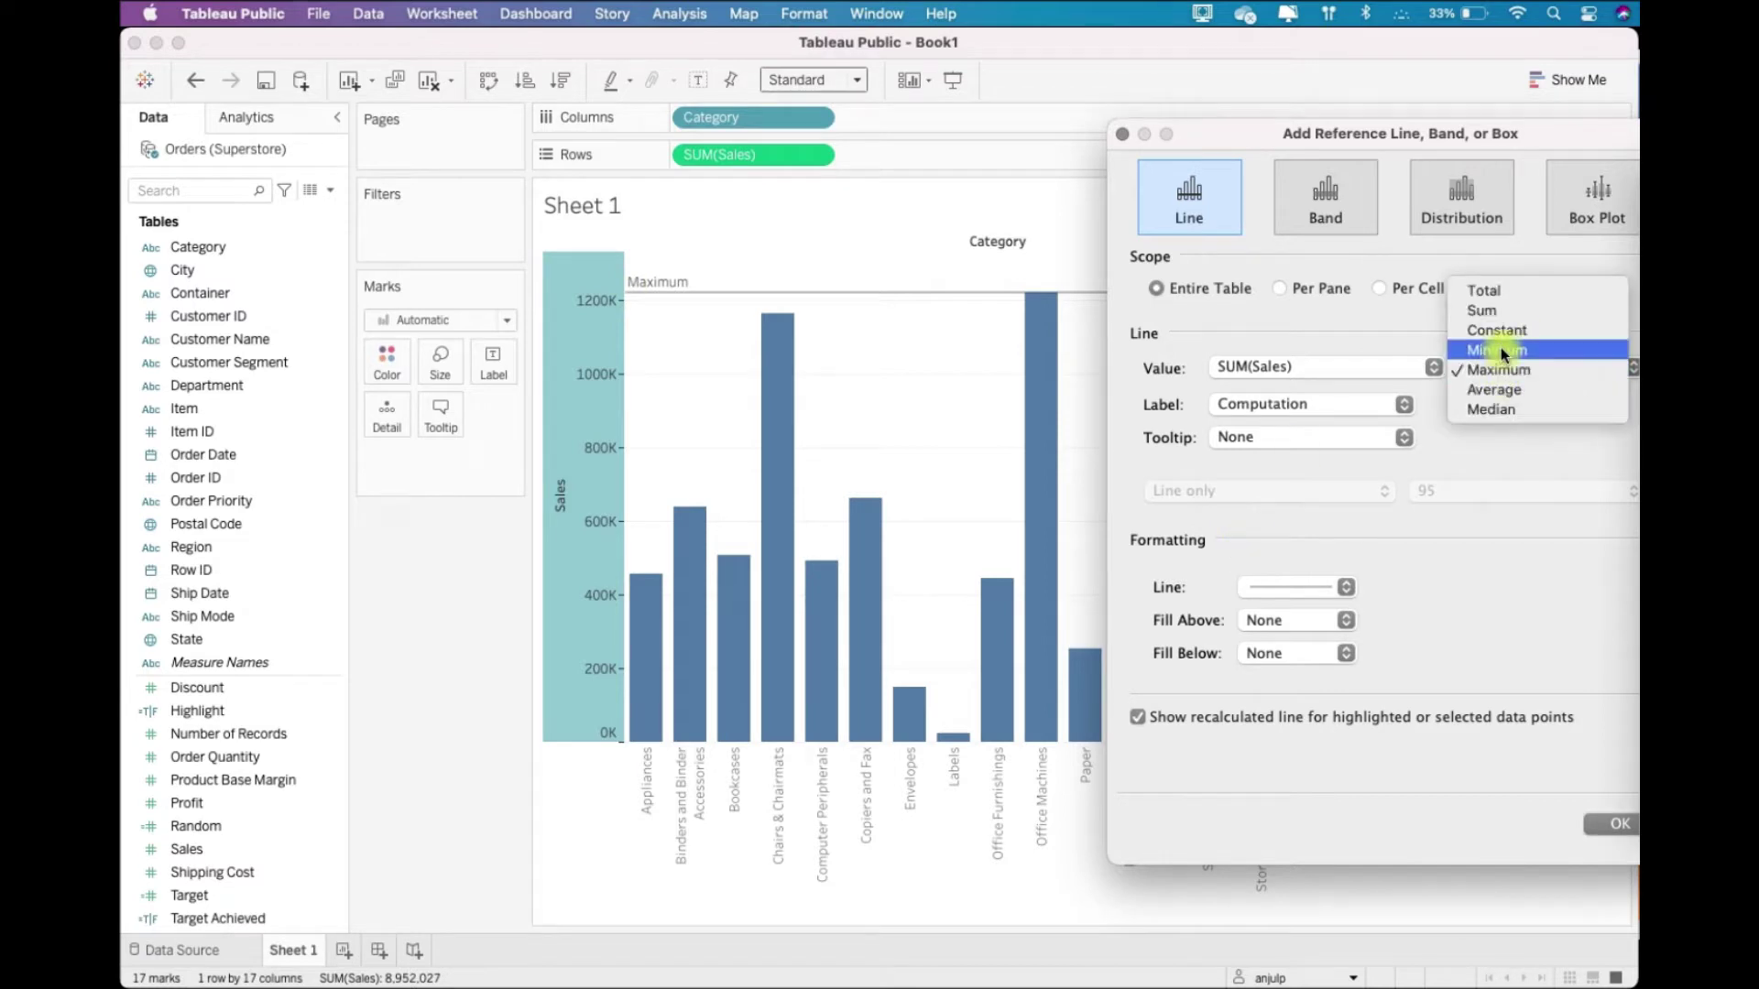
left_click(1501, 350)
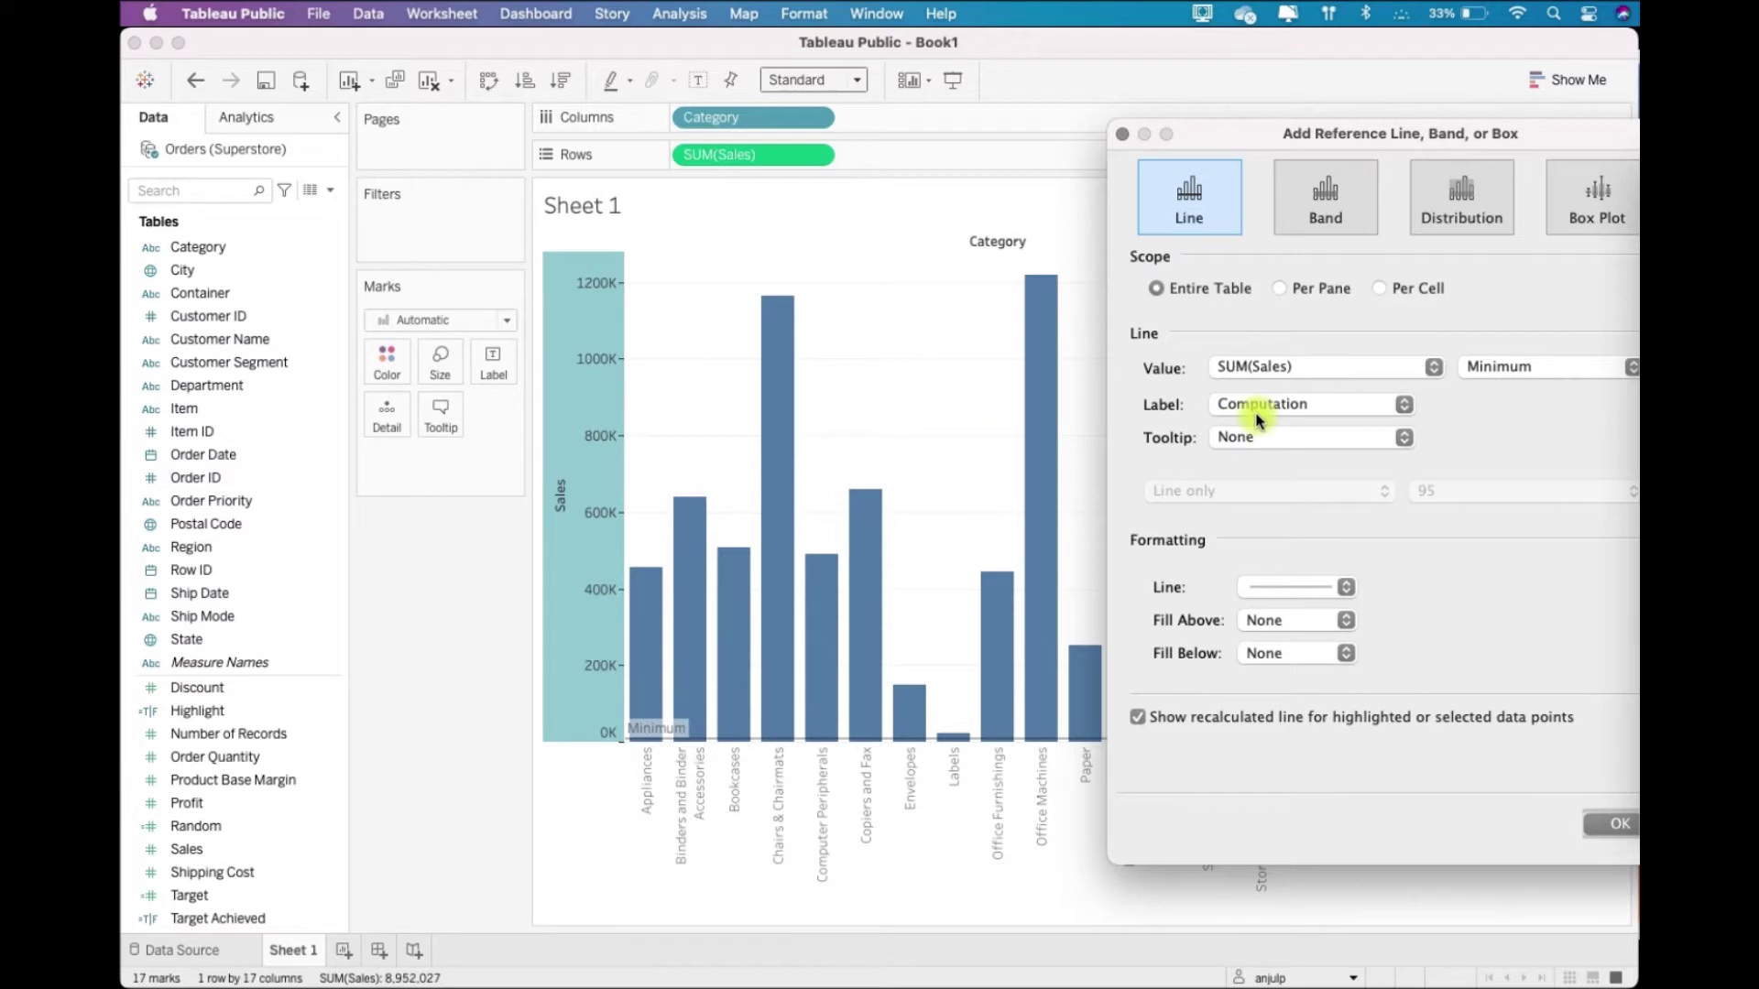
left_click(1521, 368)
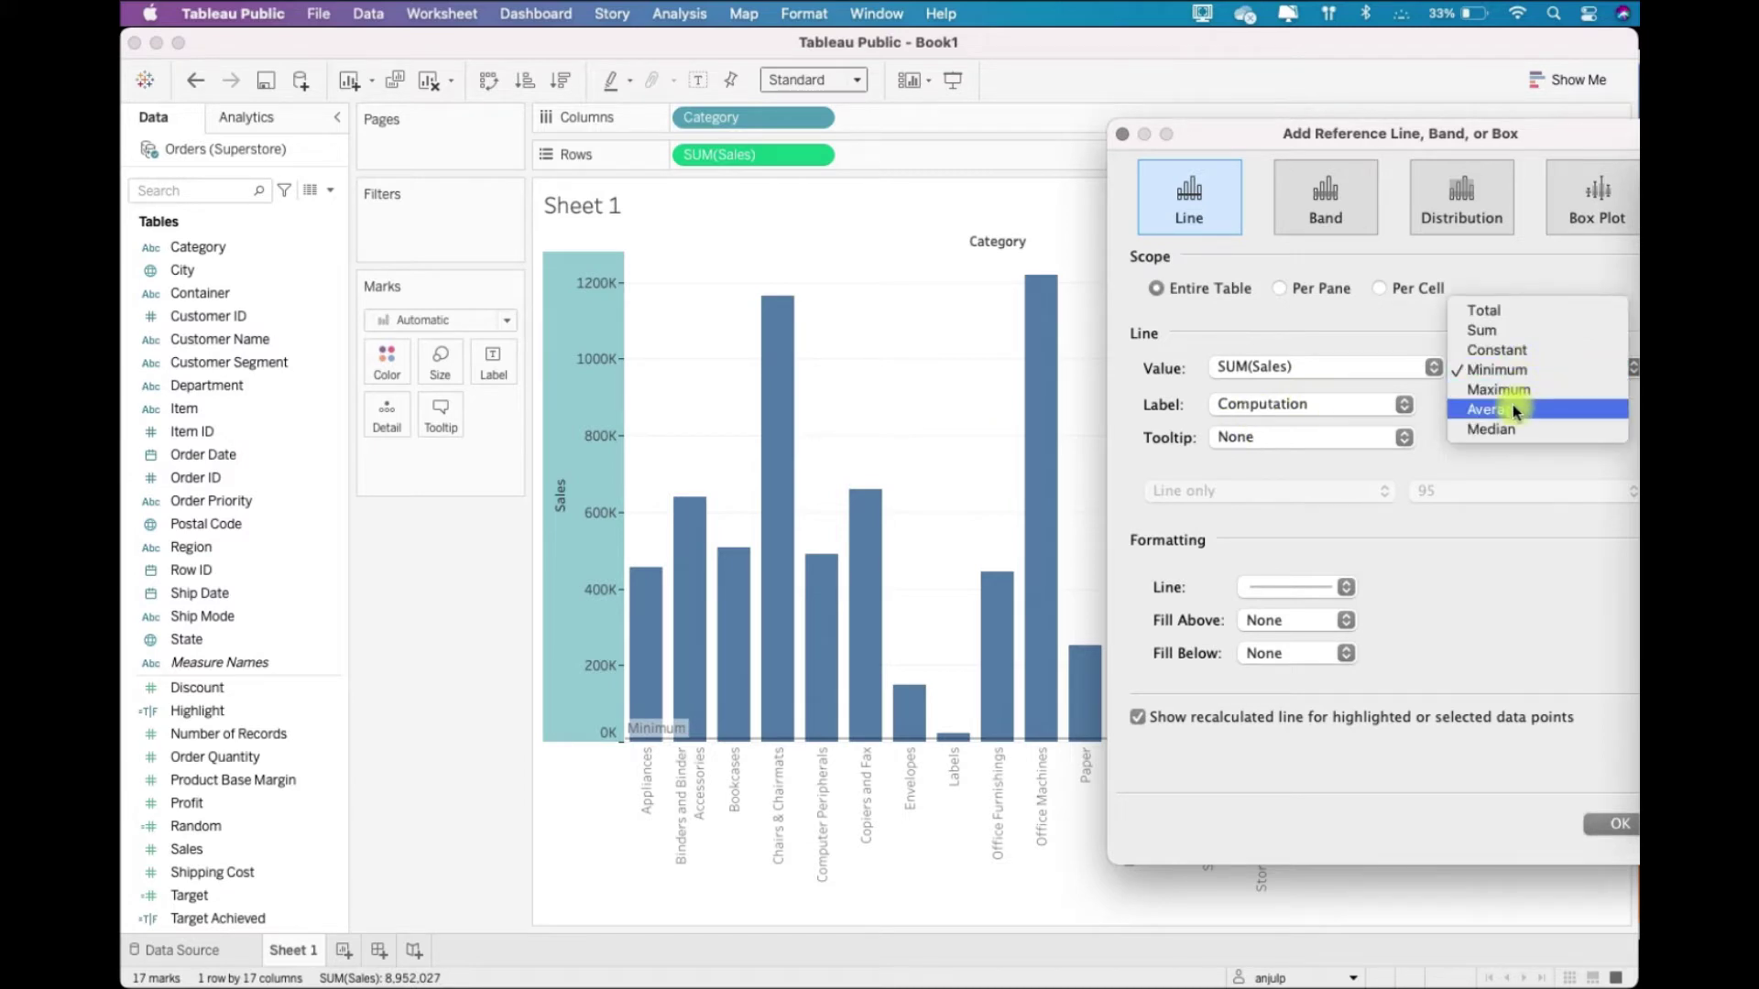
left_click(1513, 410)
Try Value as the reference line's label type and switch it back to Computation.
left_click(1247, 407)
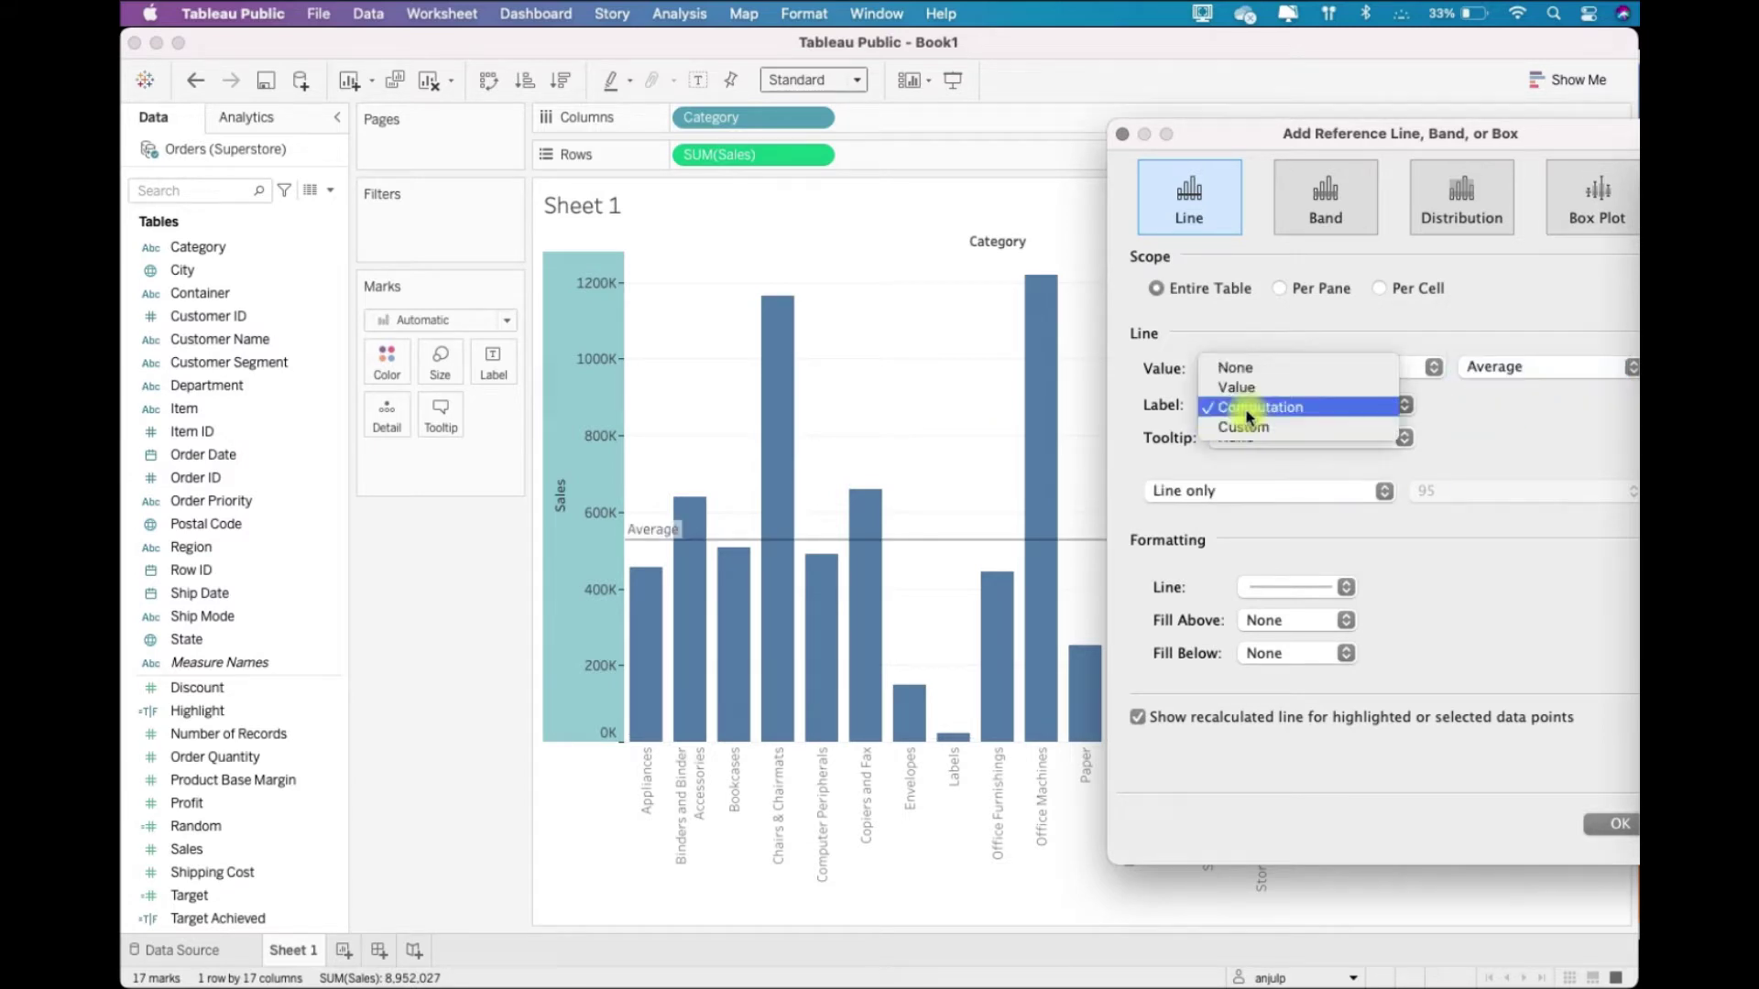
left_click(1247, 390)
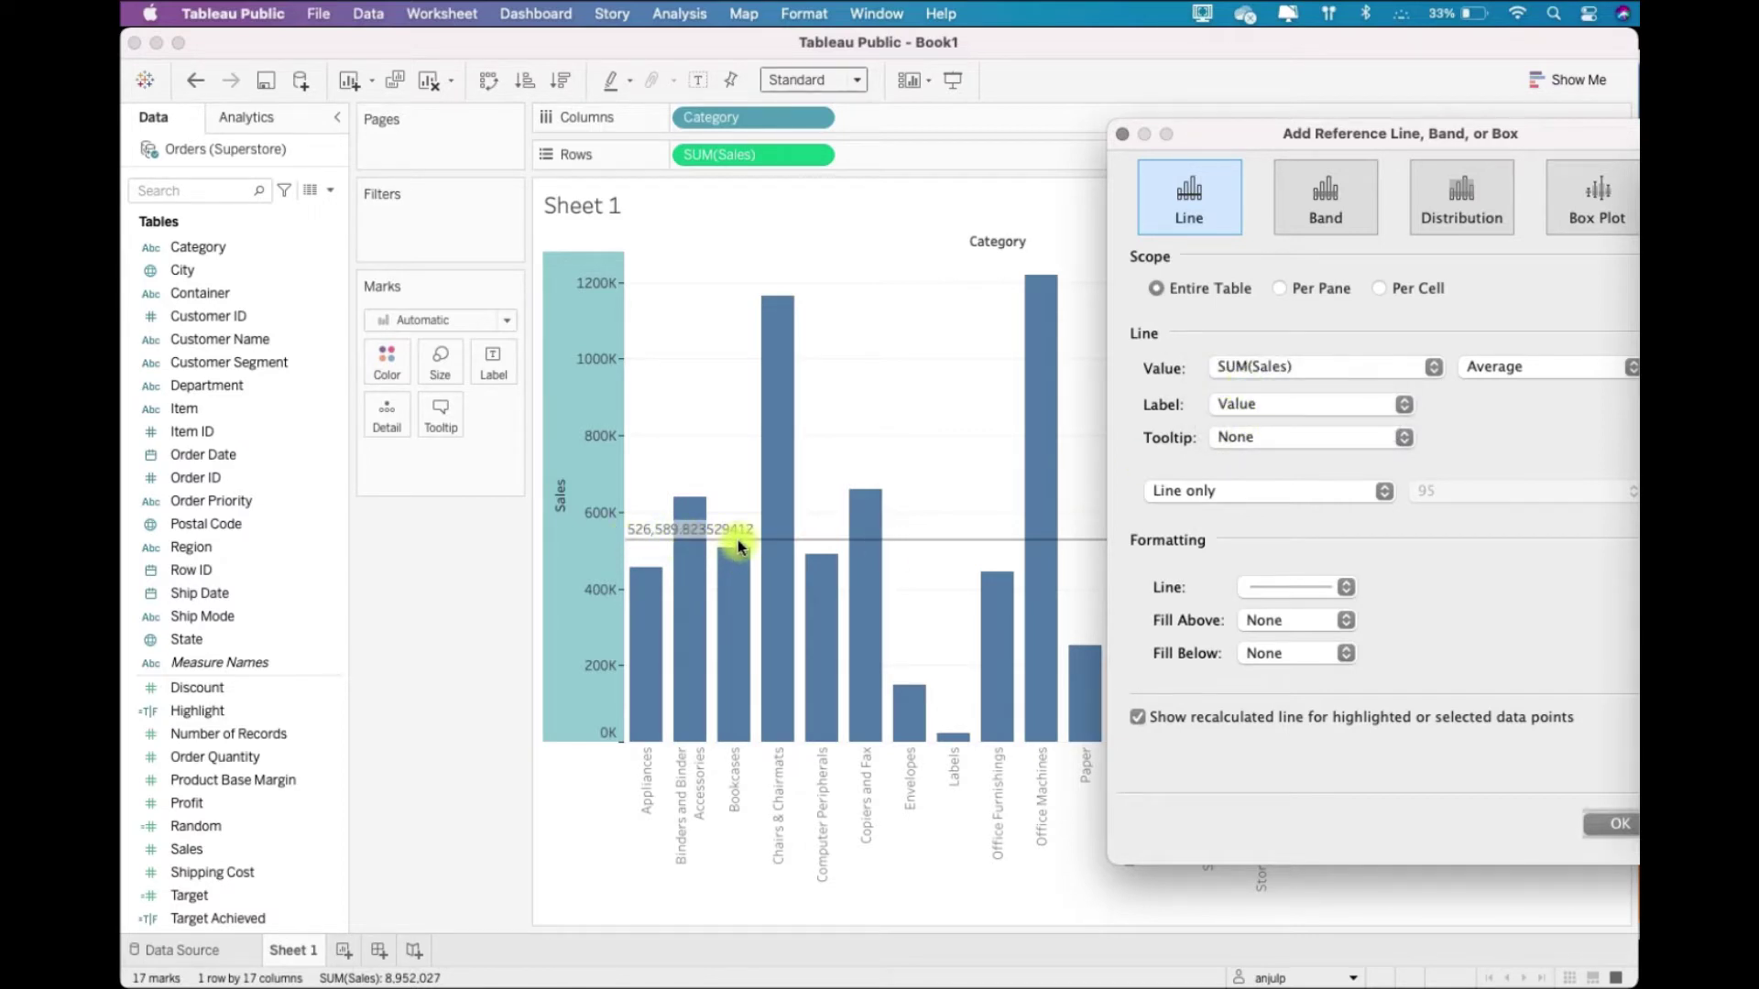
left_click(1310, 405)
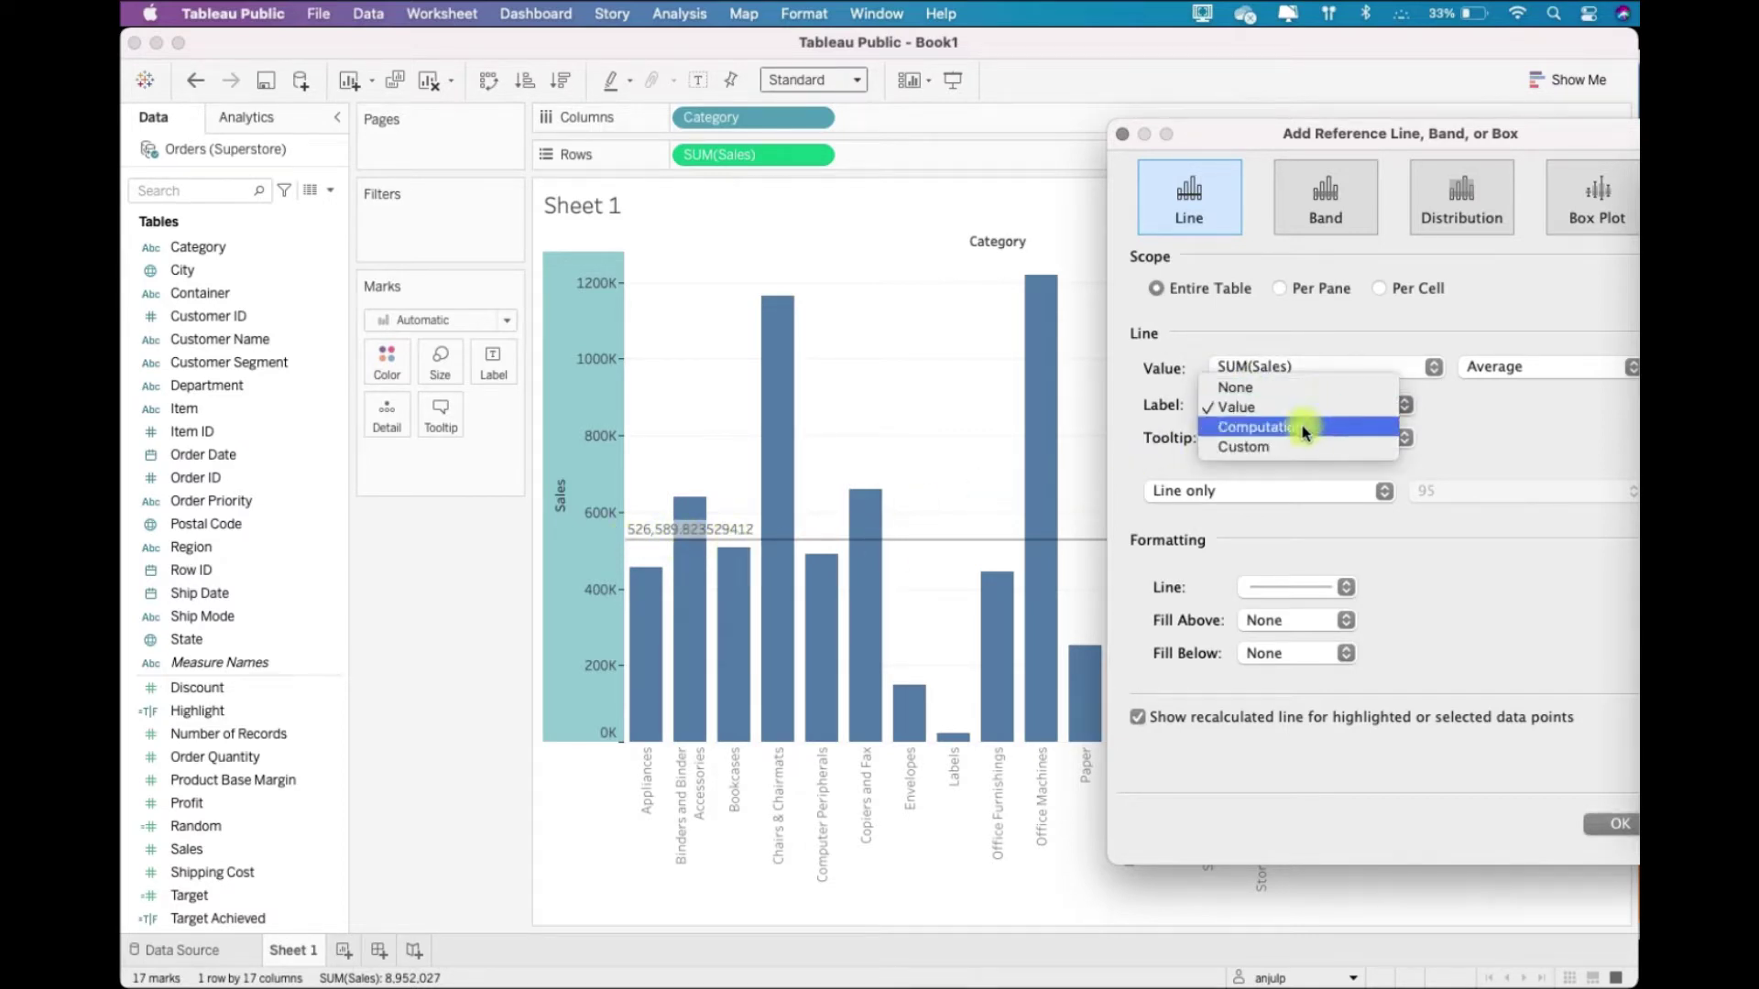
left_click(1305, 431)
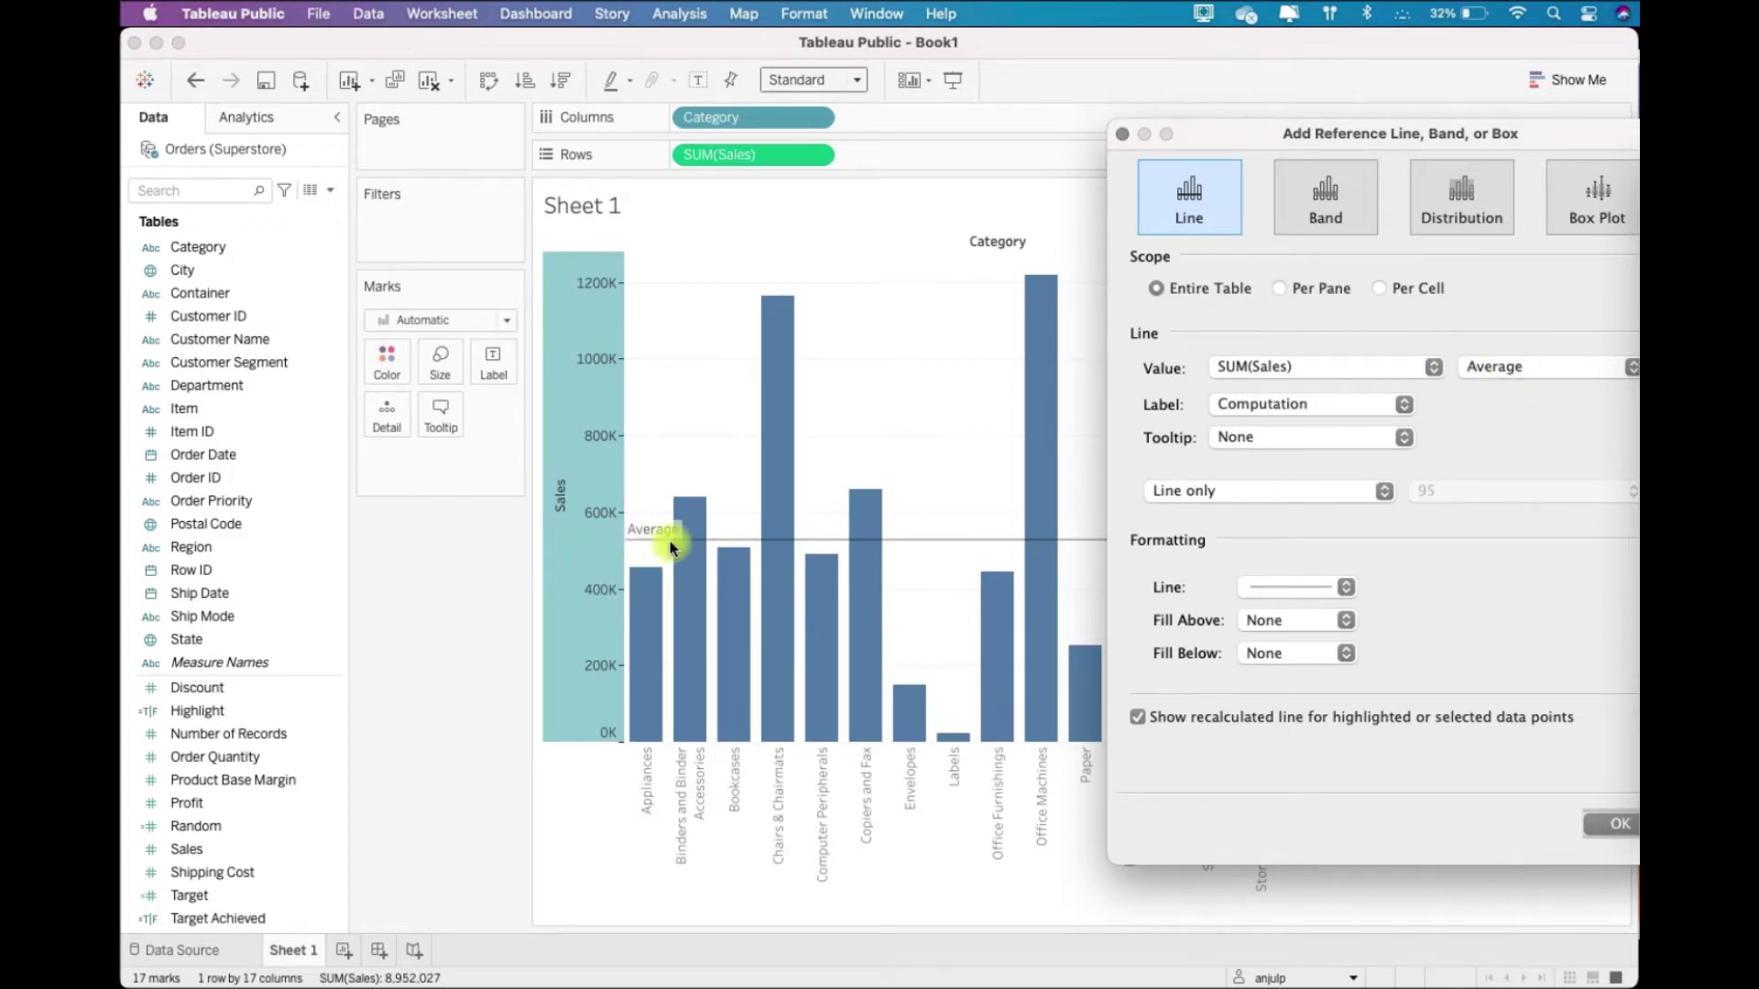
Give the reference line the custom label "<Computation> is <Value>".
left_click(1275, 406)
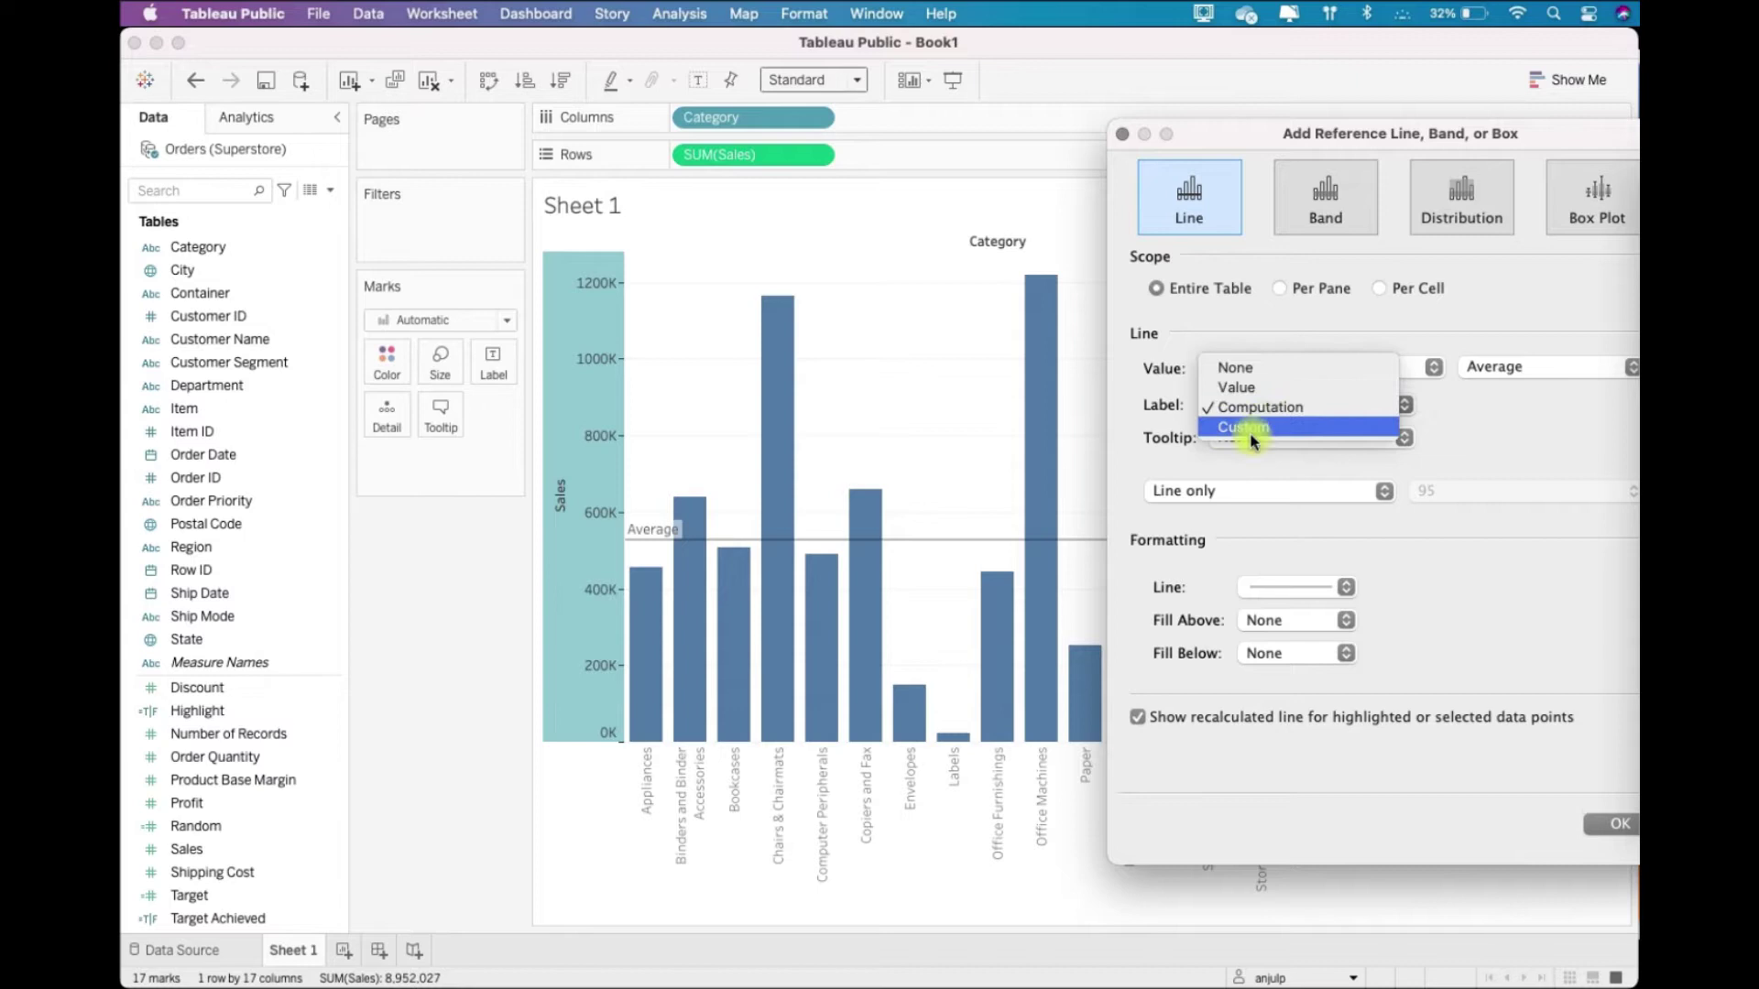
left_click(1252, 431)
left_click(1447, 406)
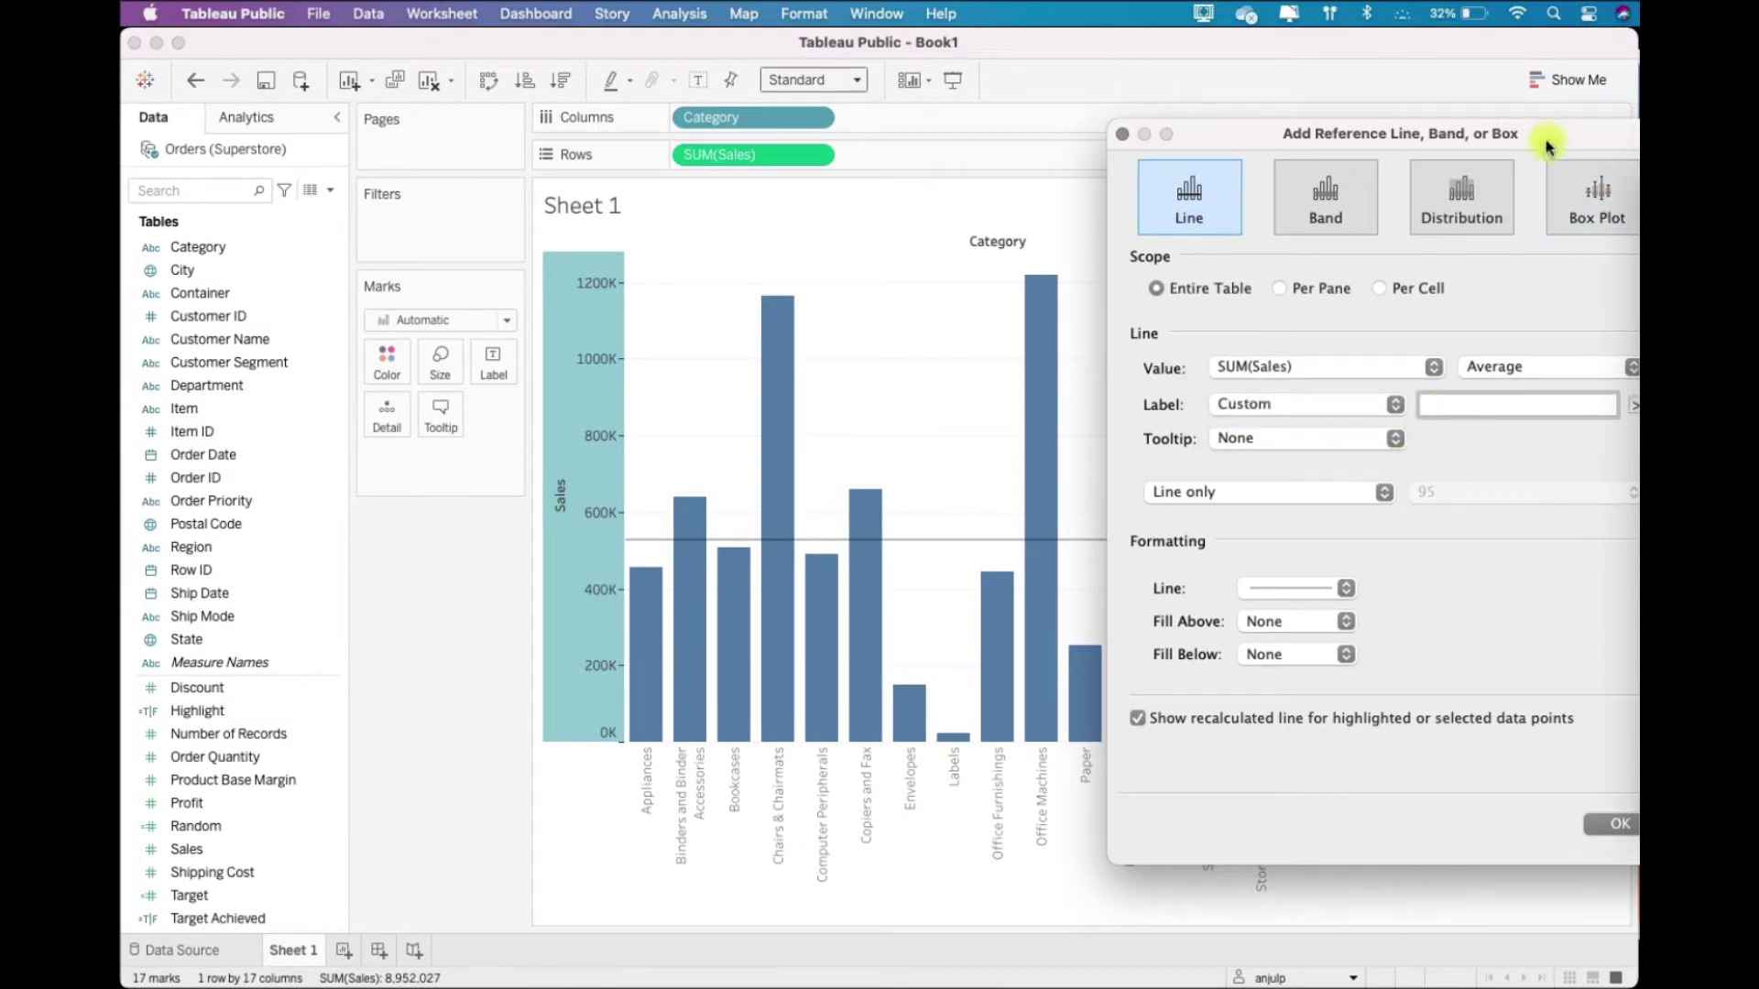
left_click_drag(1547, 140, 1408, 135)
left_click(1500, 406)
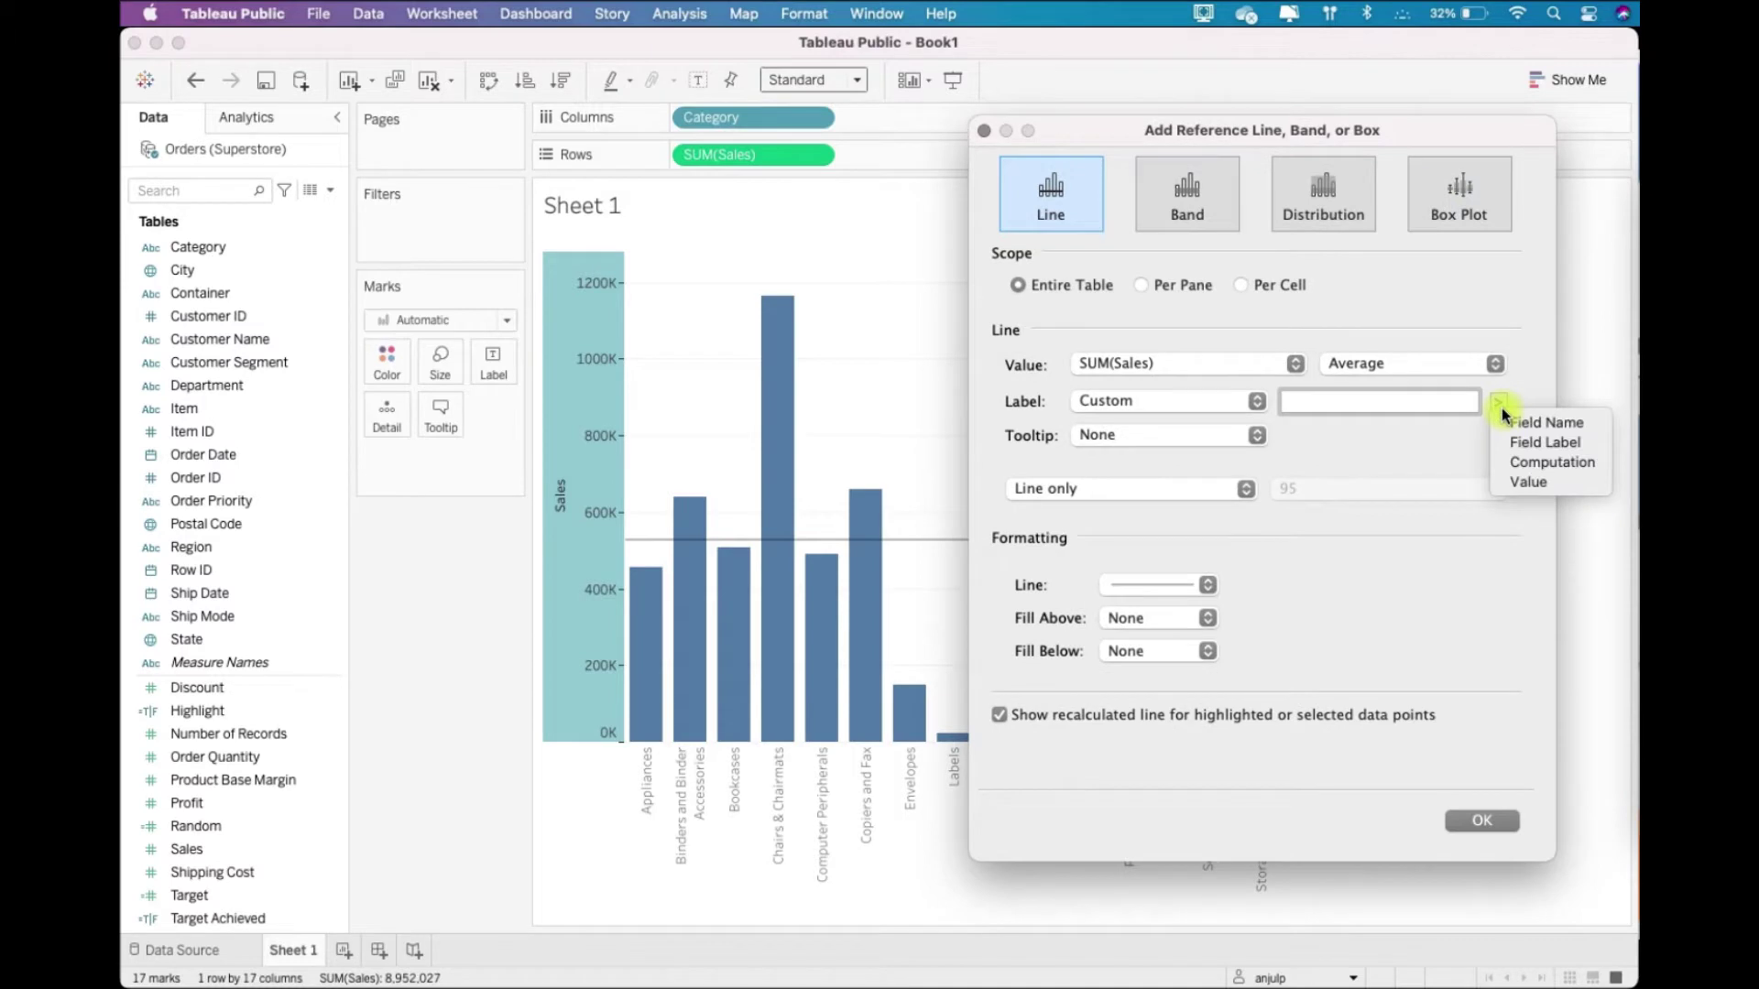
left_click(1523, 464)
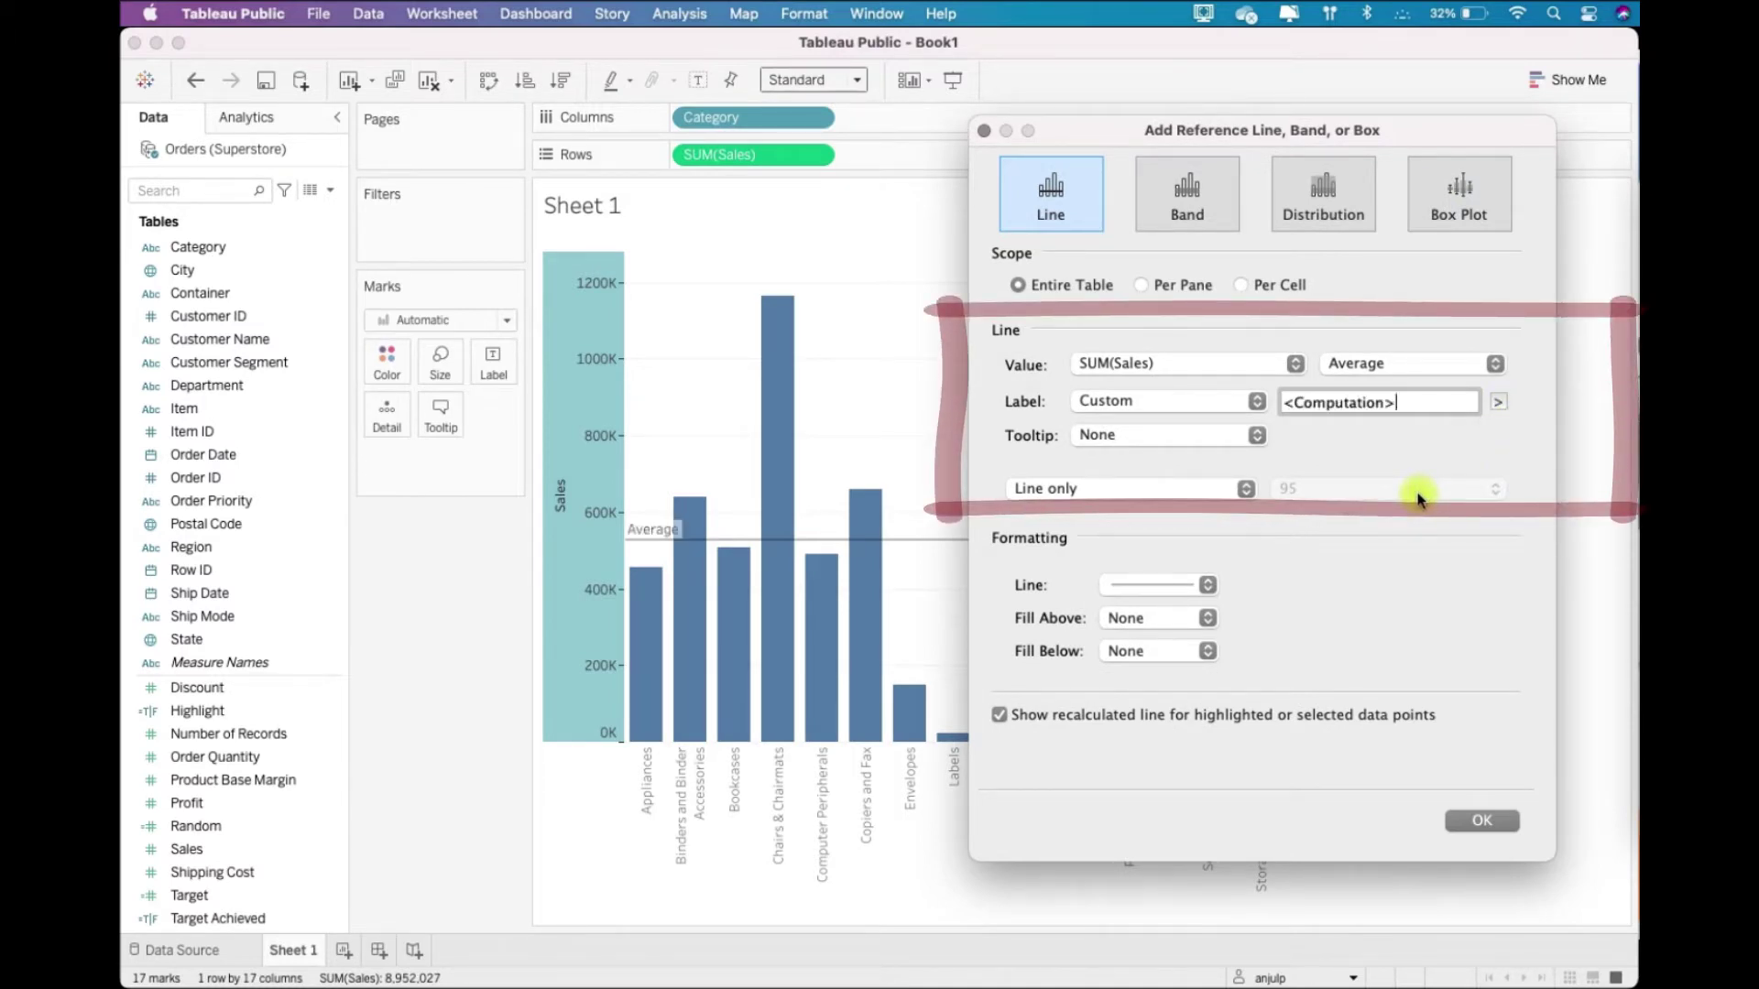
left_click(1500, 403)
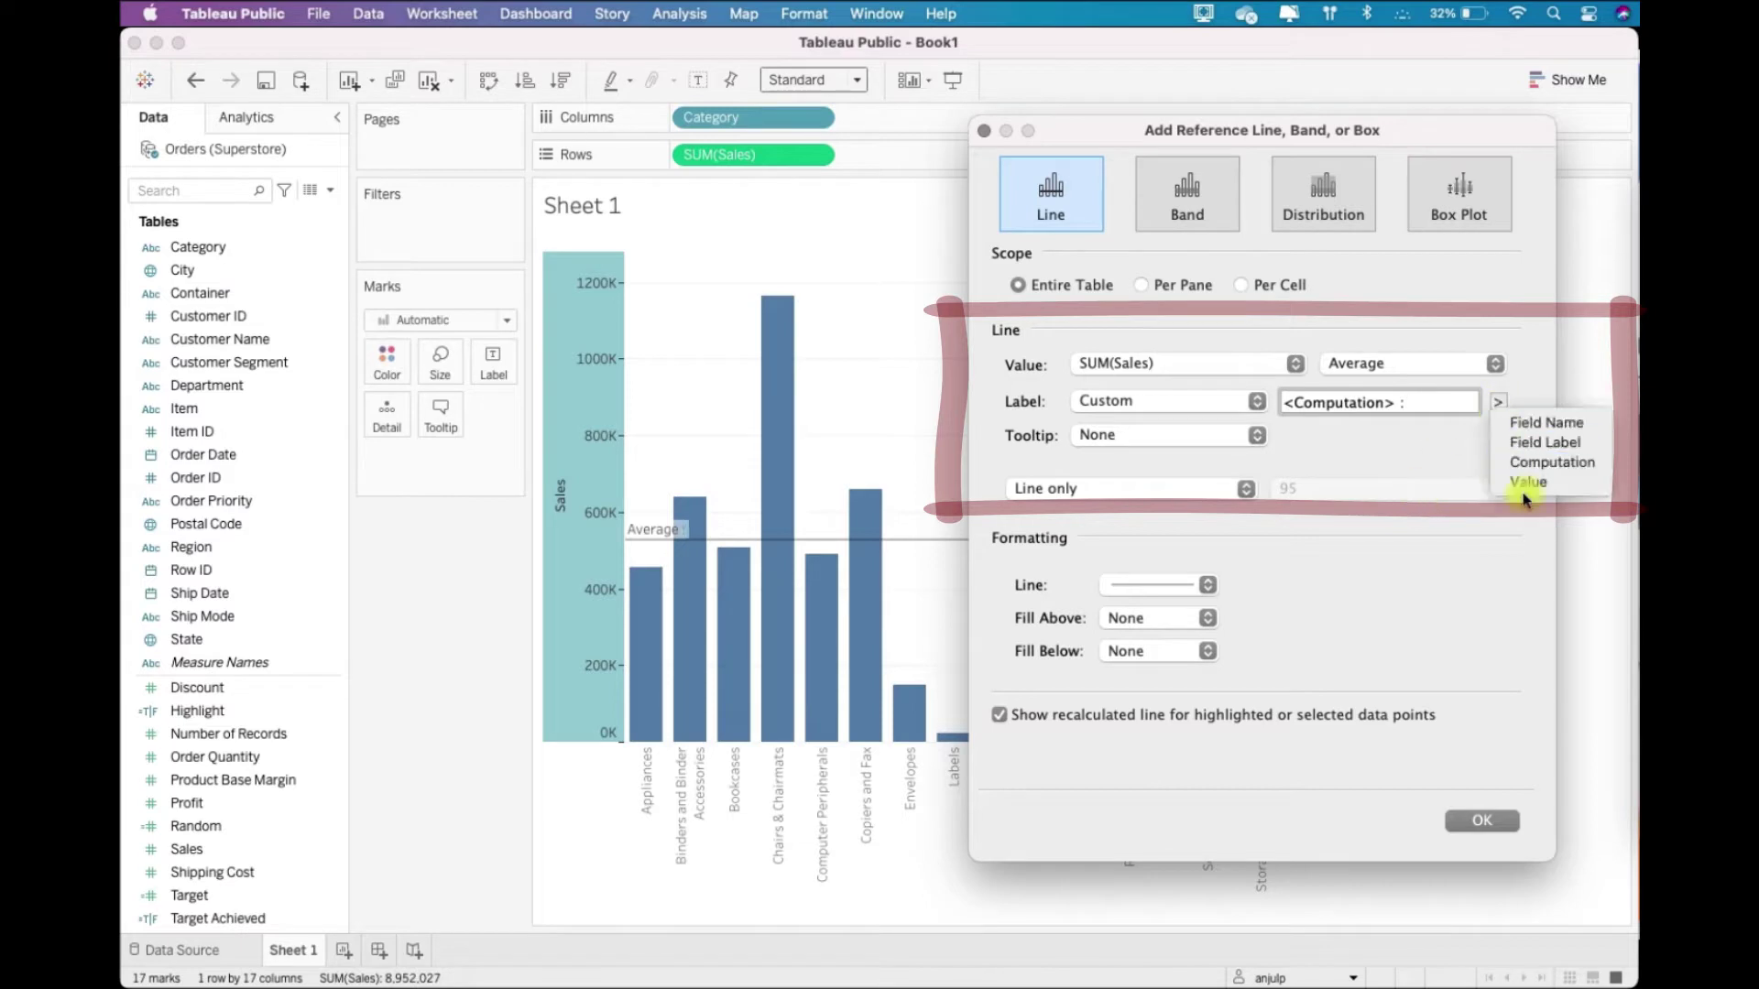
left_click(1525, 485)
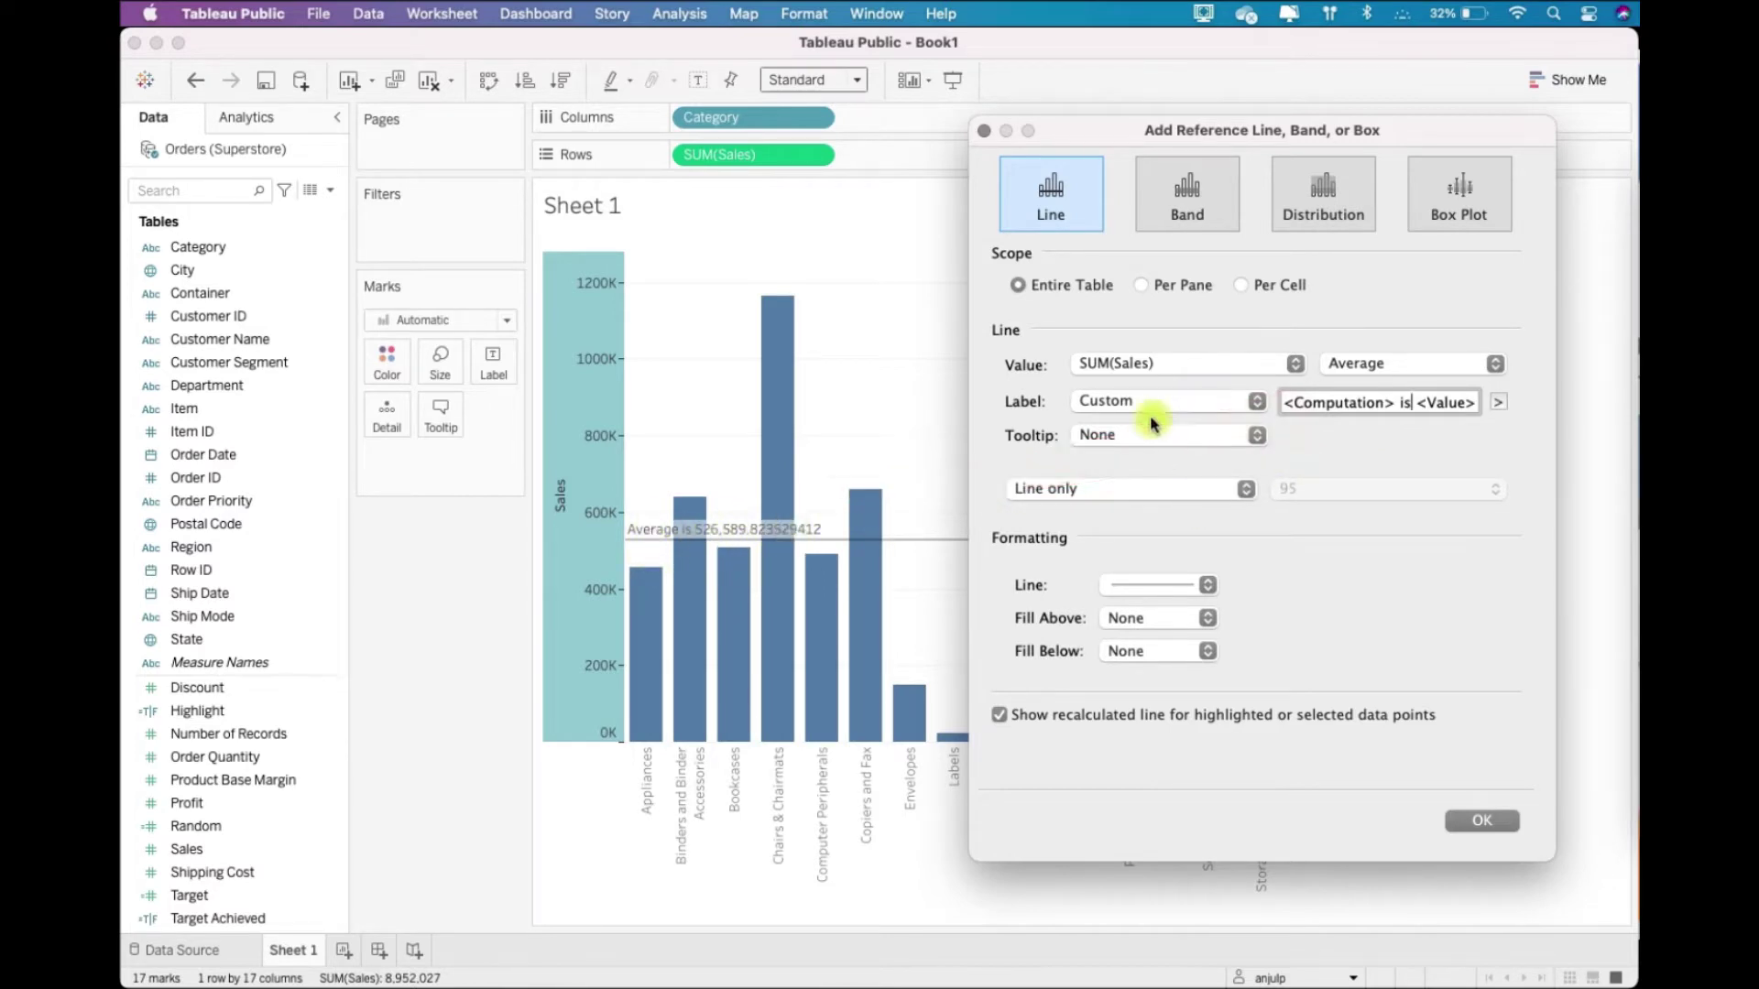
Fill the area below the reference line with a light pink shade.
left_click(1151, 591)
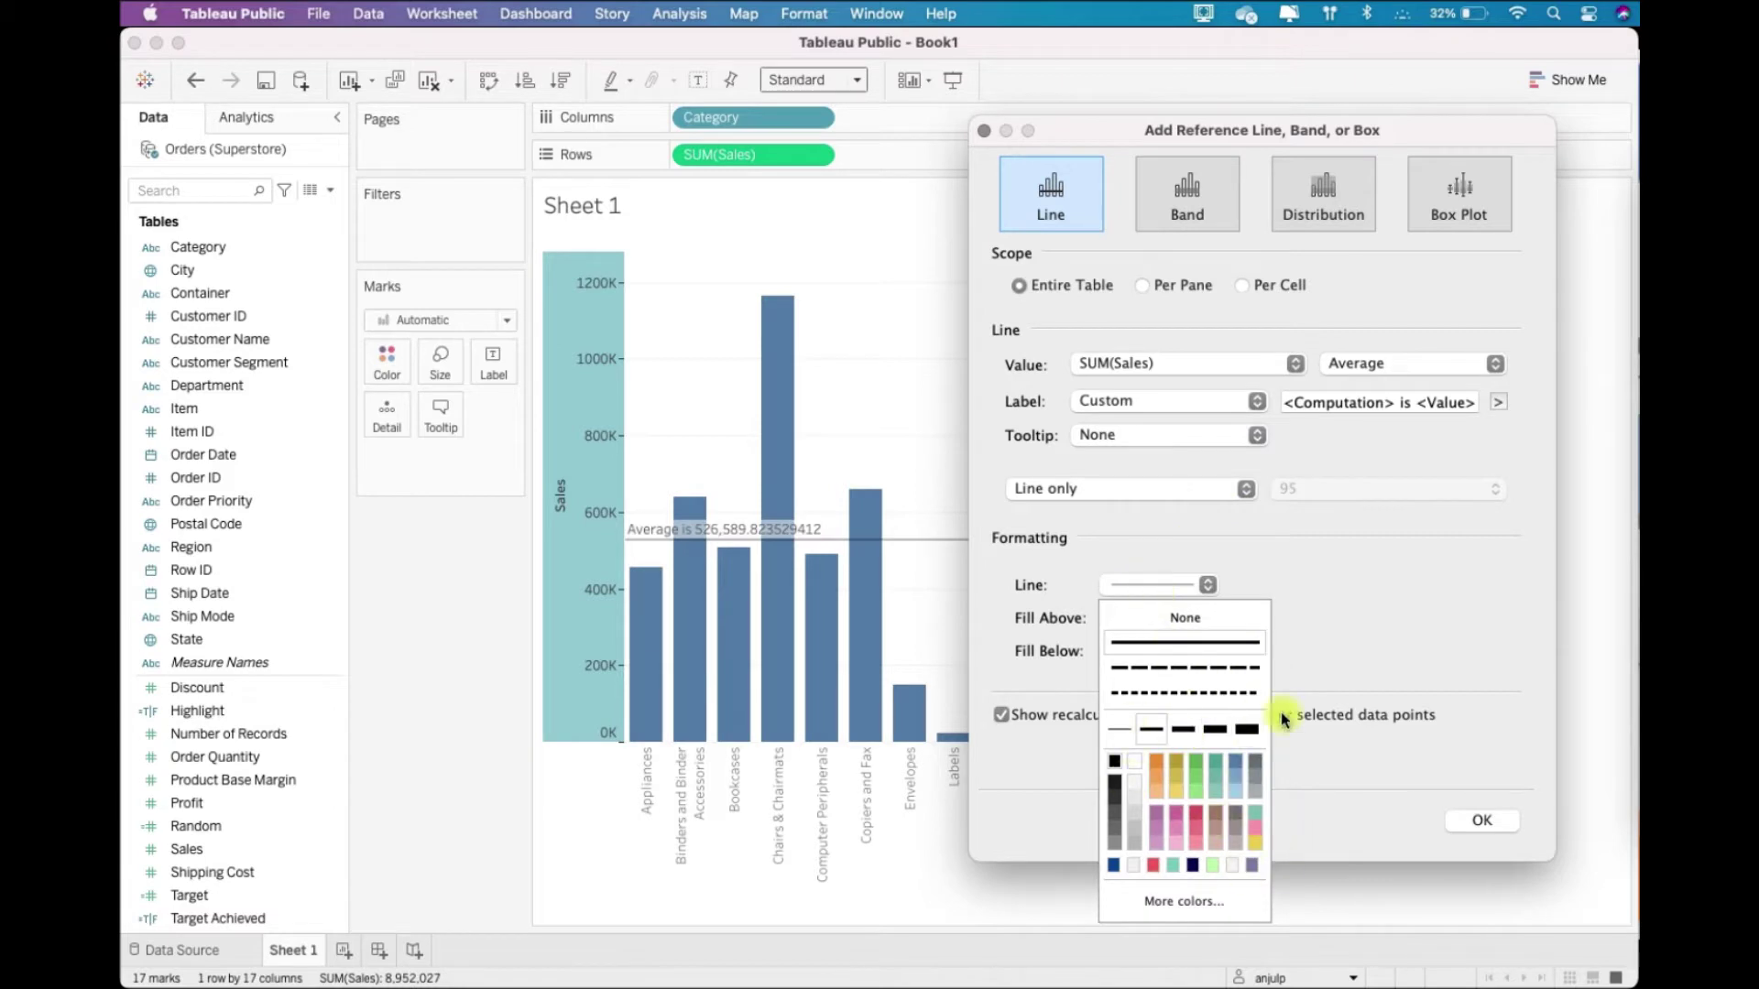
left_click(1353, 625)
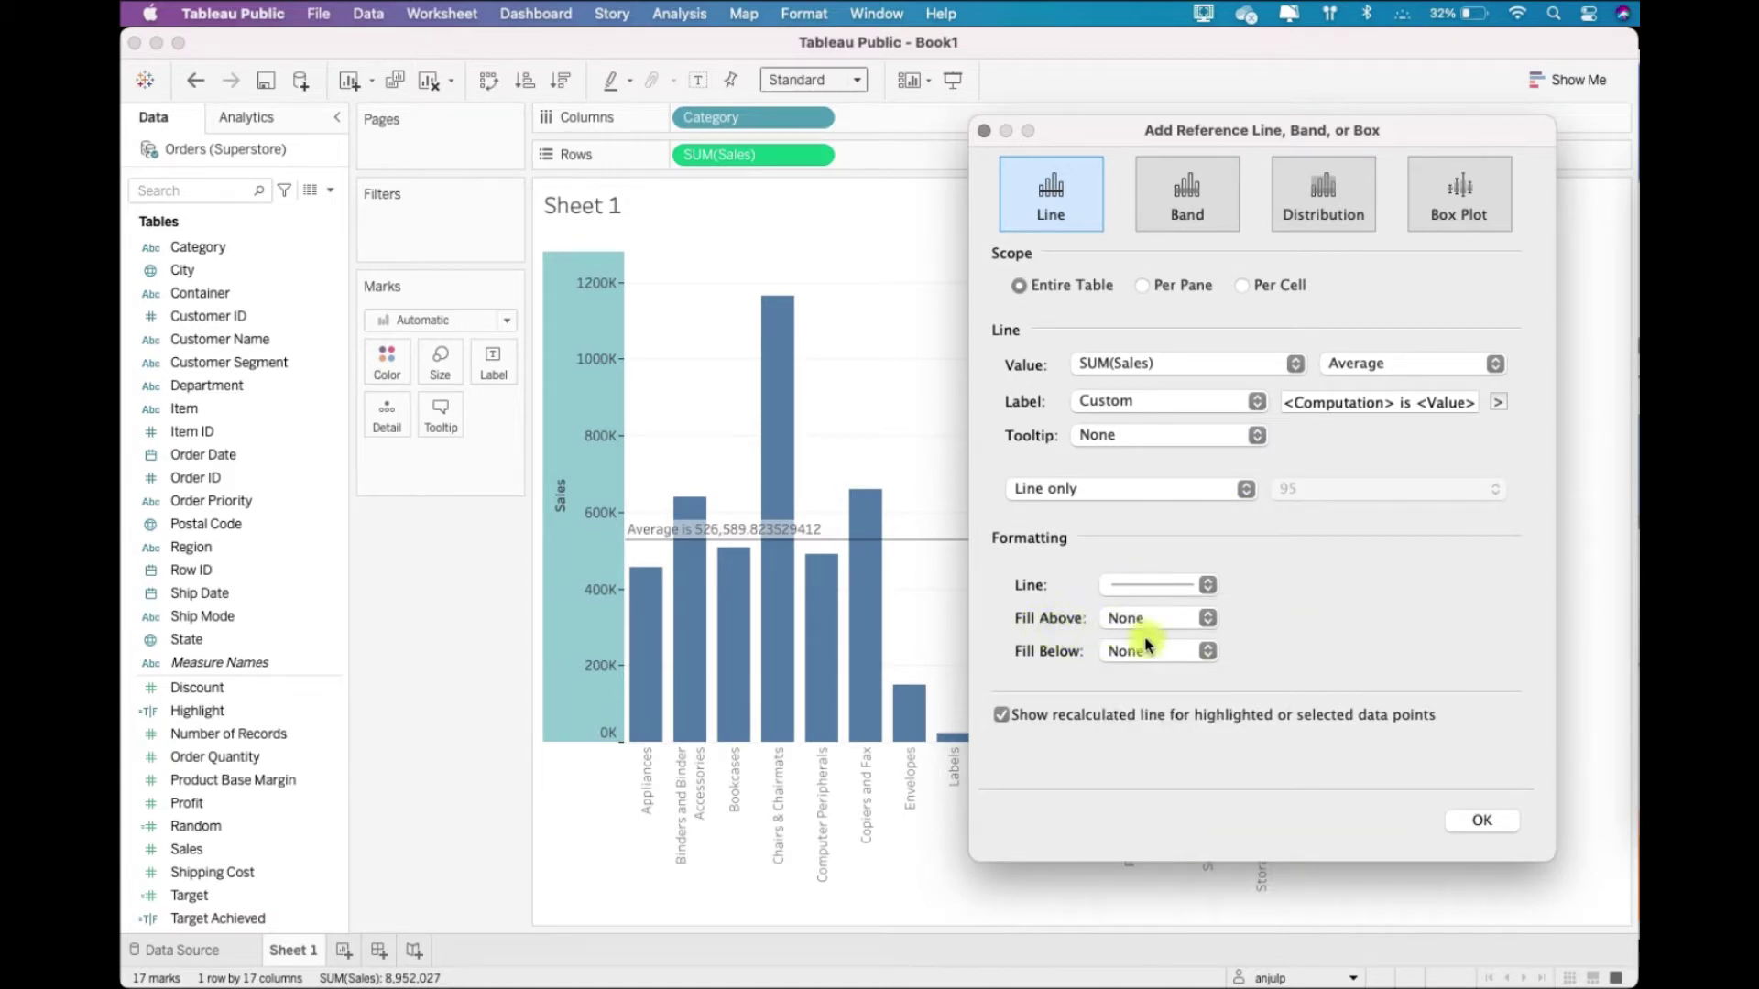
left_click(1126, 652)
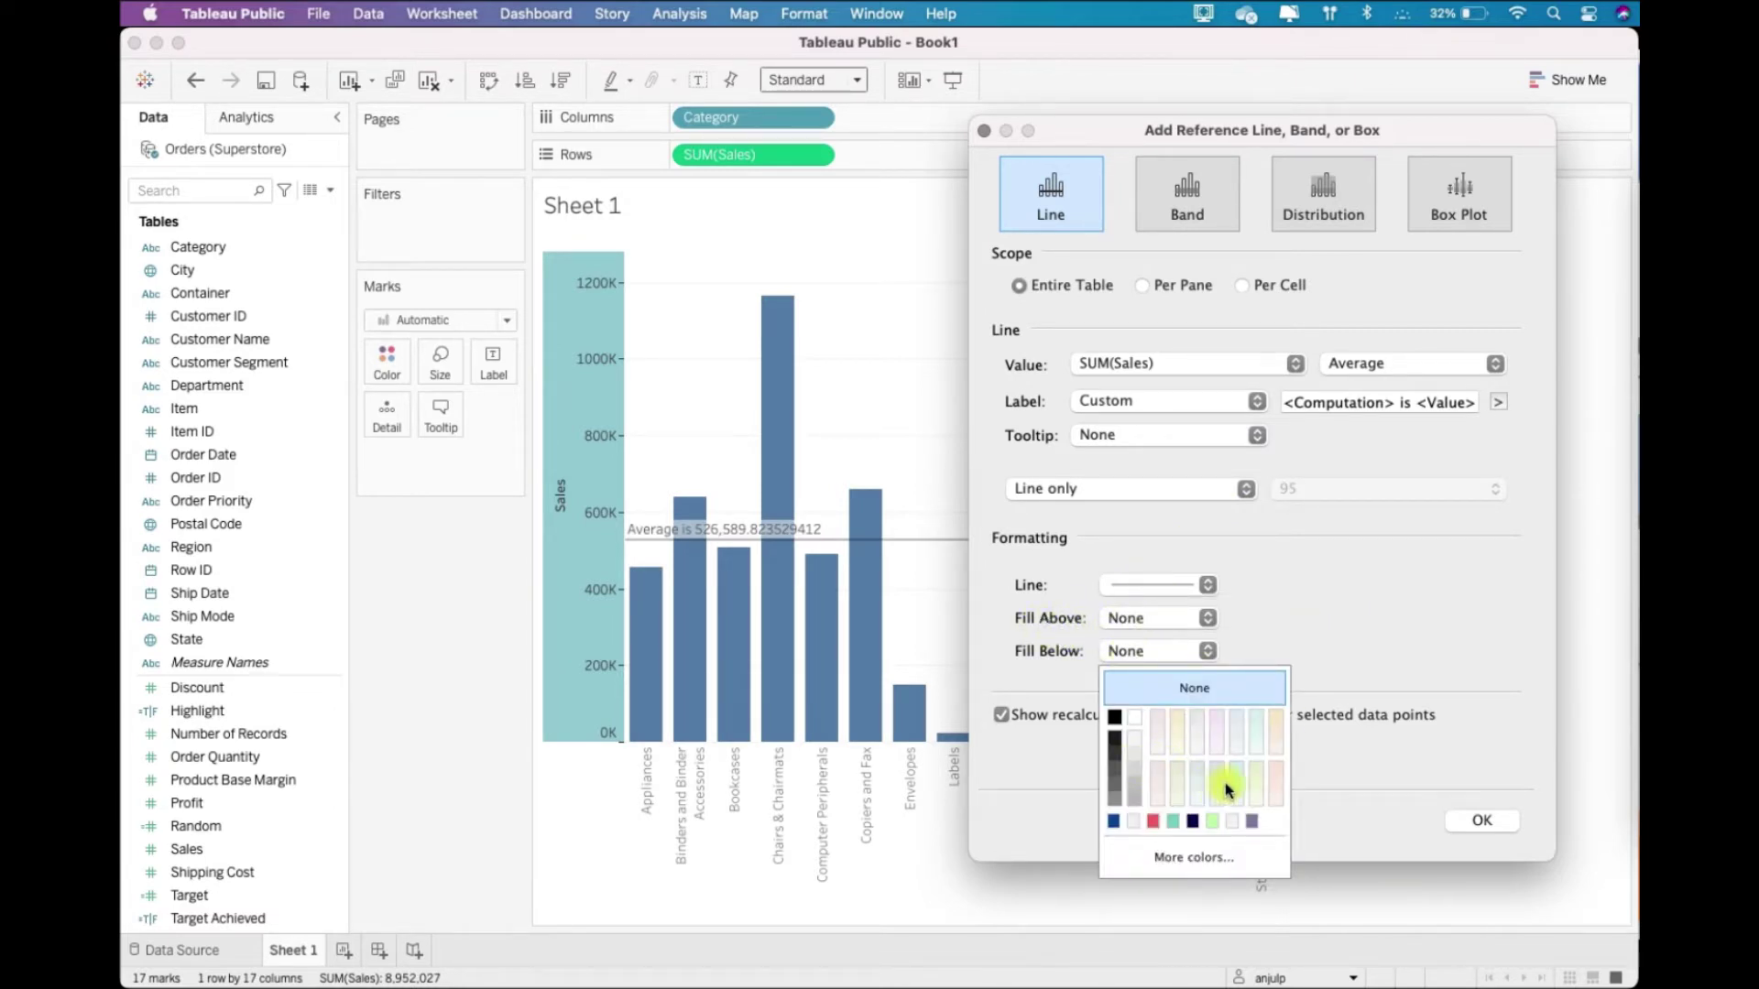
left_click(1231, 780)
left_click(1152, 653)
left_click(1152, 654)
left_click(1156, 654)
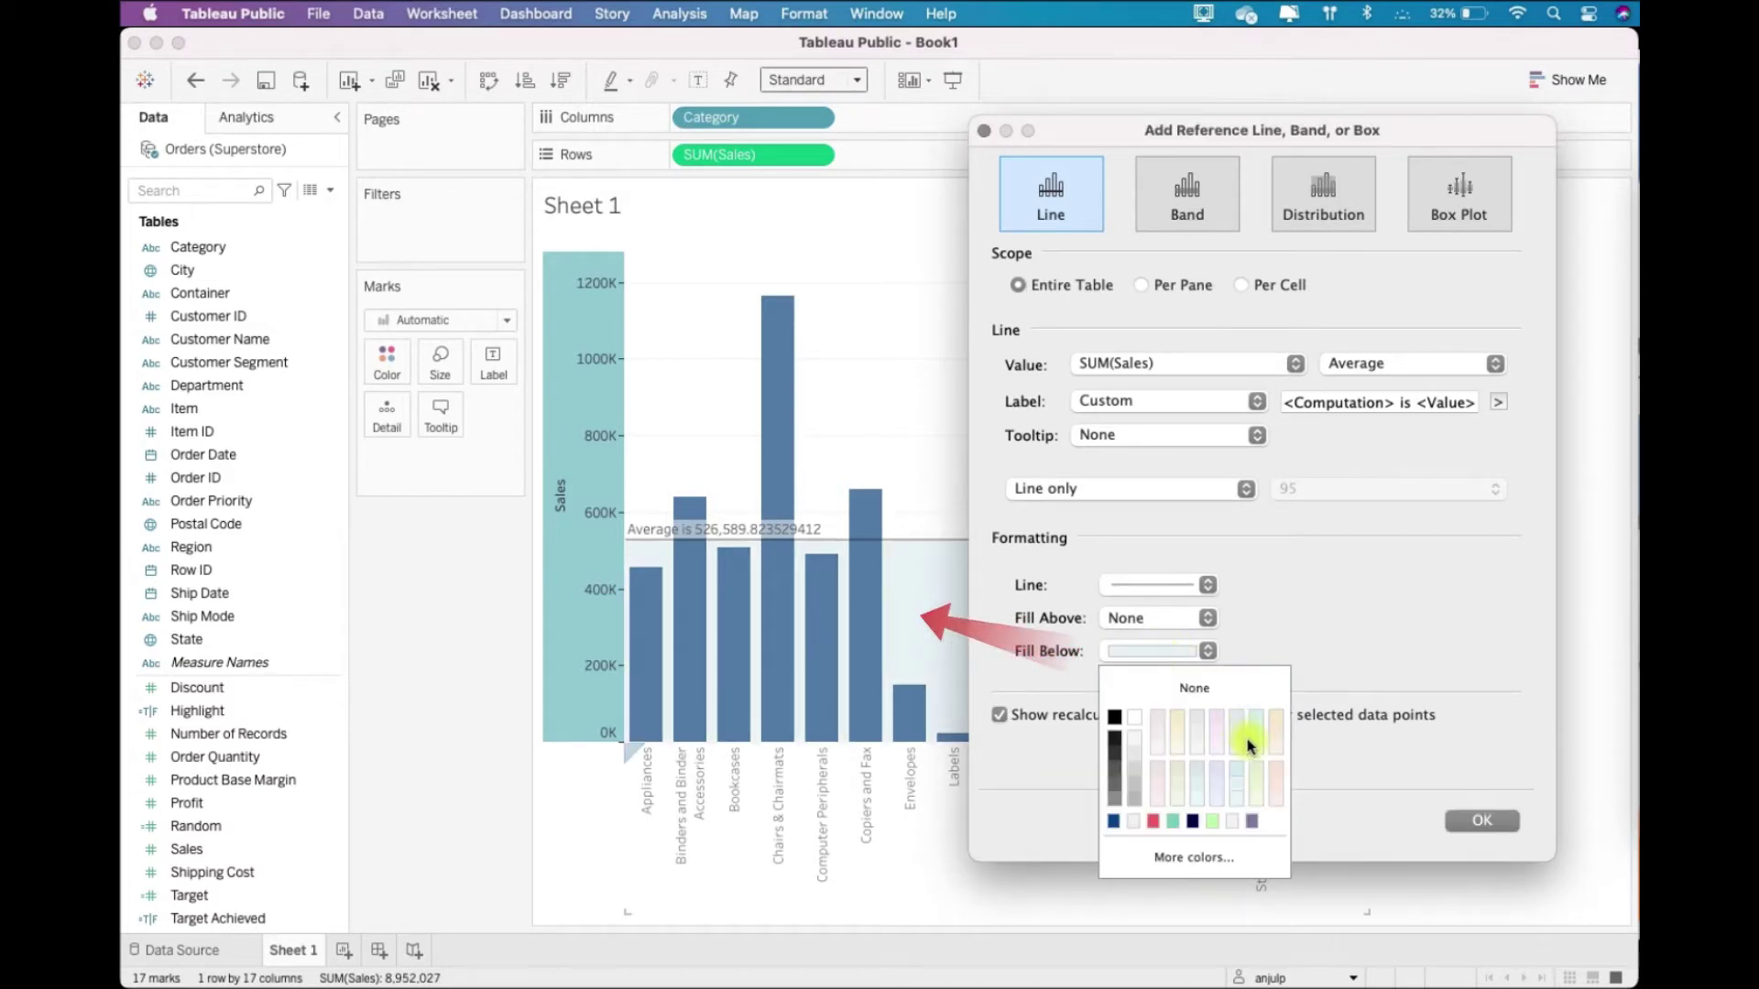
left_click(1279, 781)
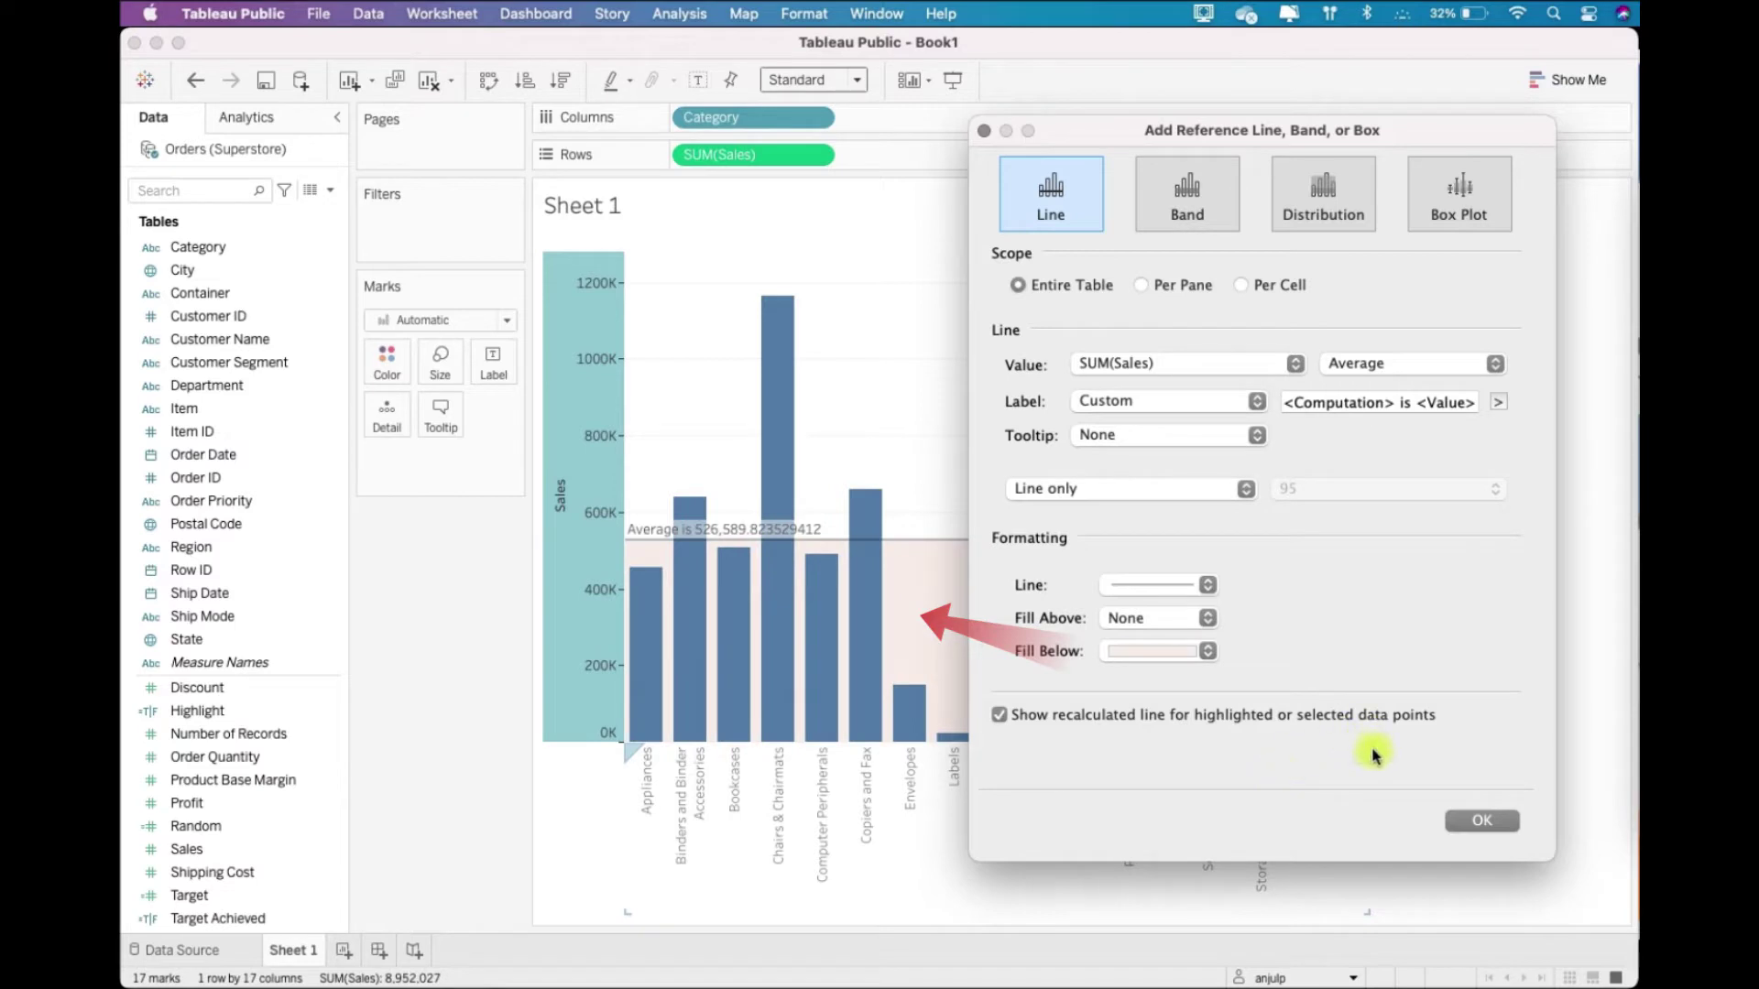
Accept the reference line settings and undo its latest shading, label and aggregation changes.
left_click(1481, 820)
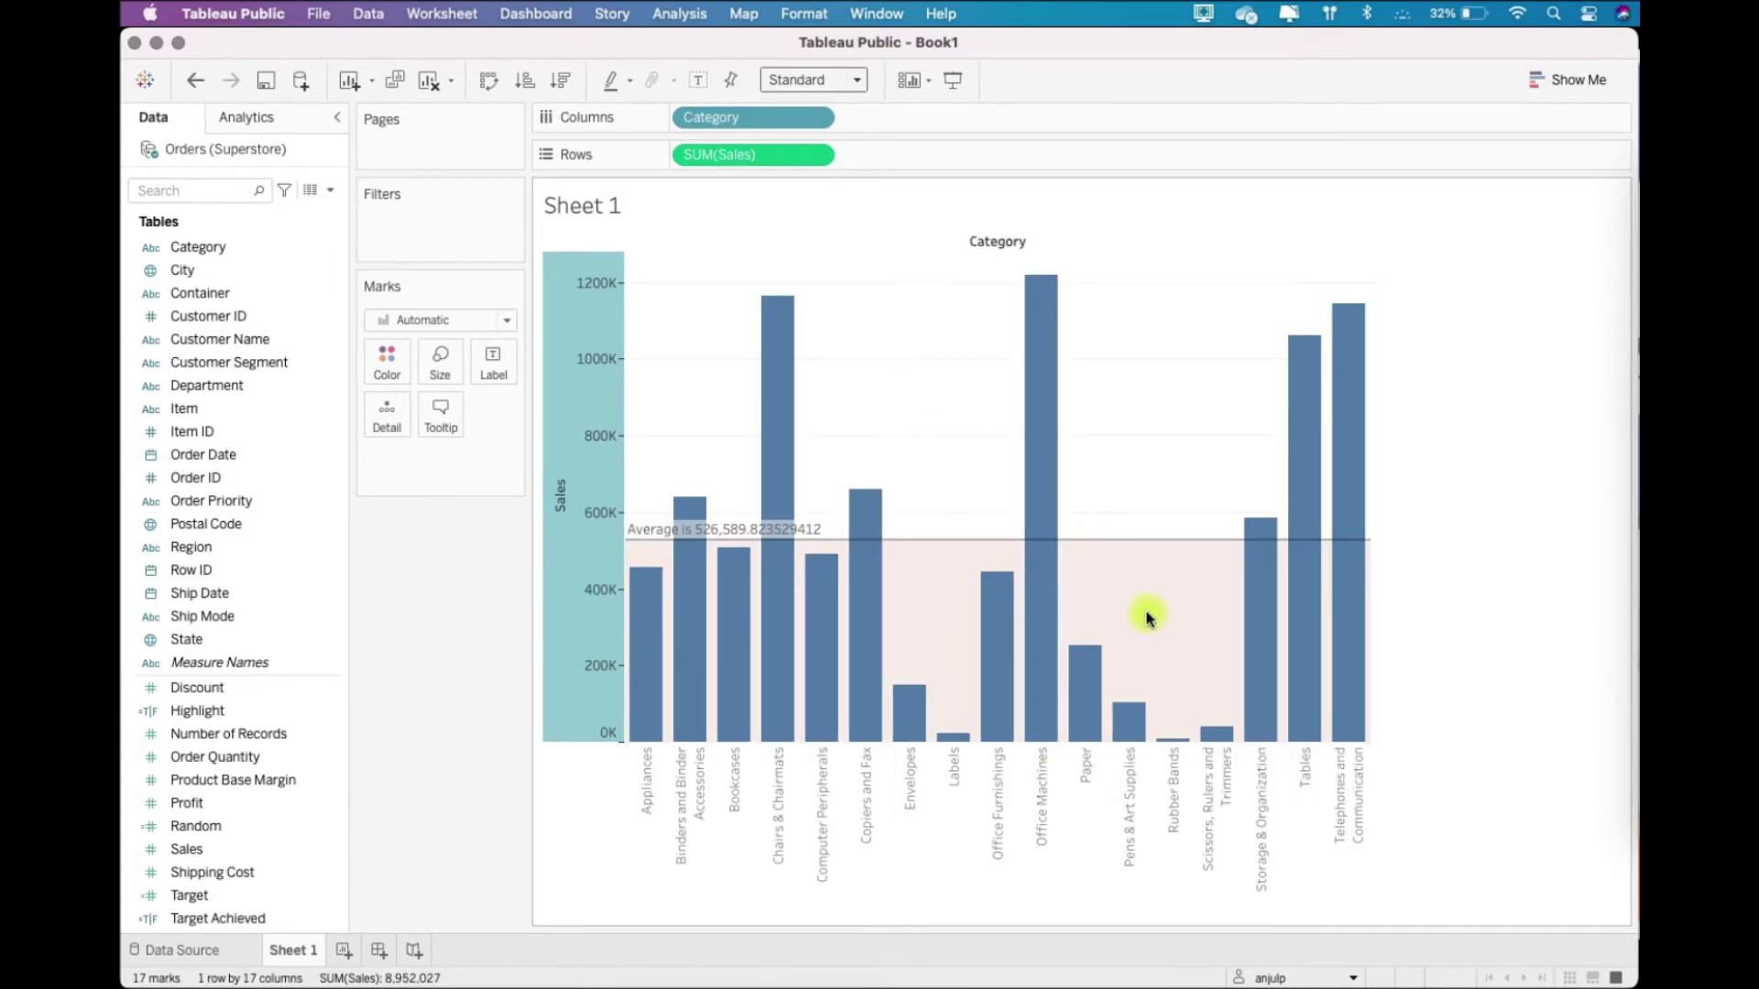
left_click(199, 88)
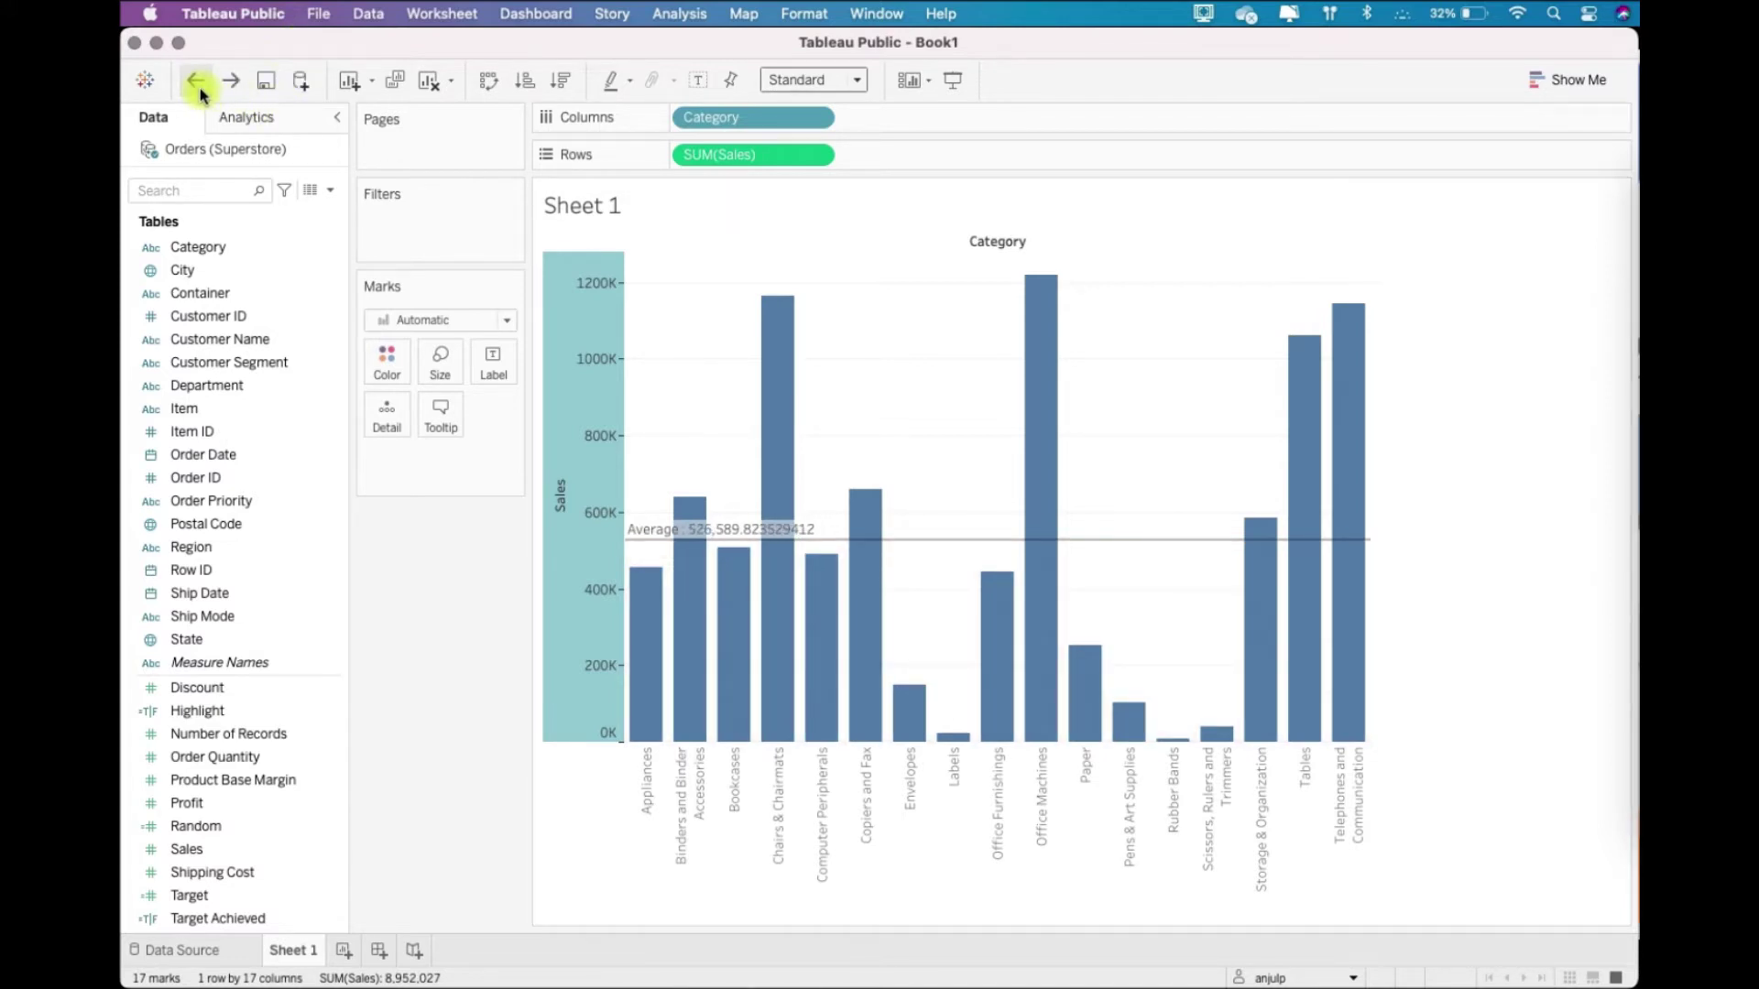
left_click(200, 88)
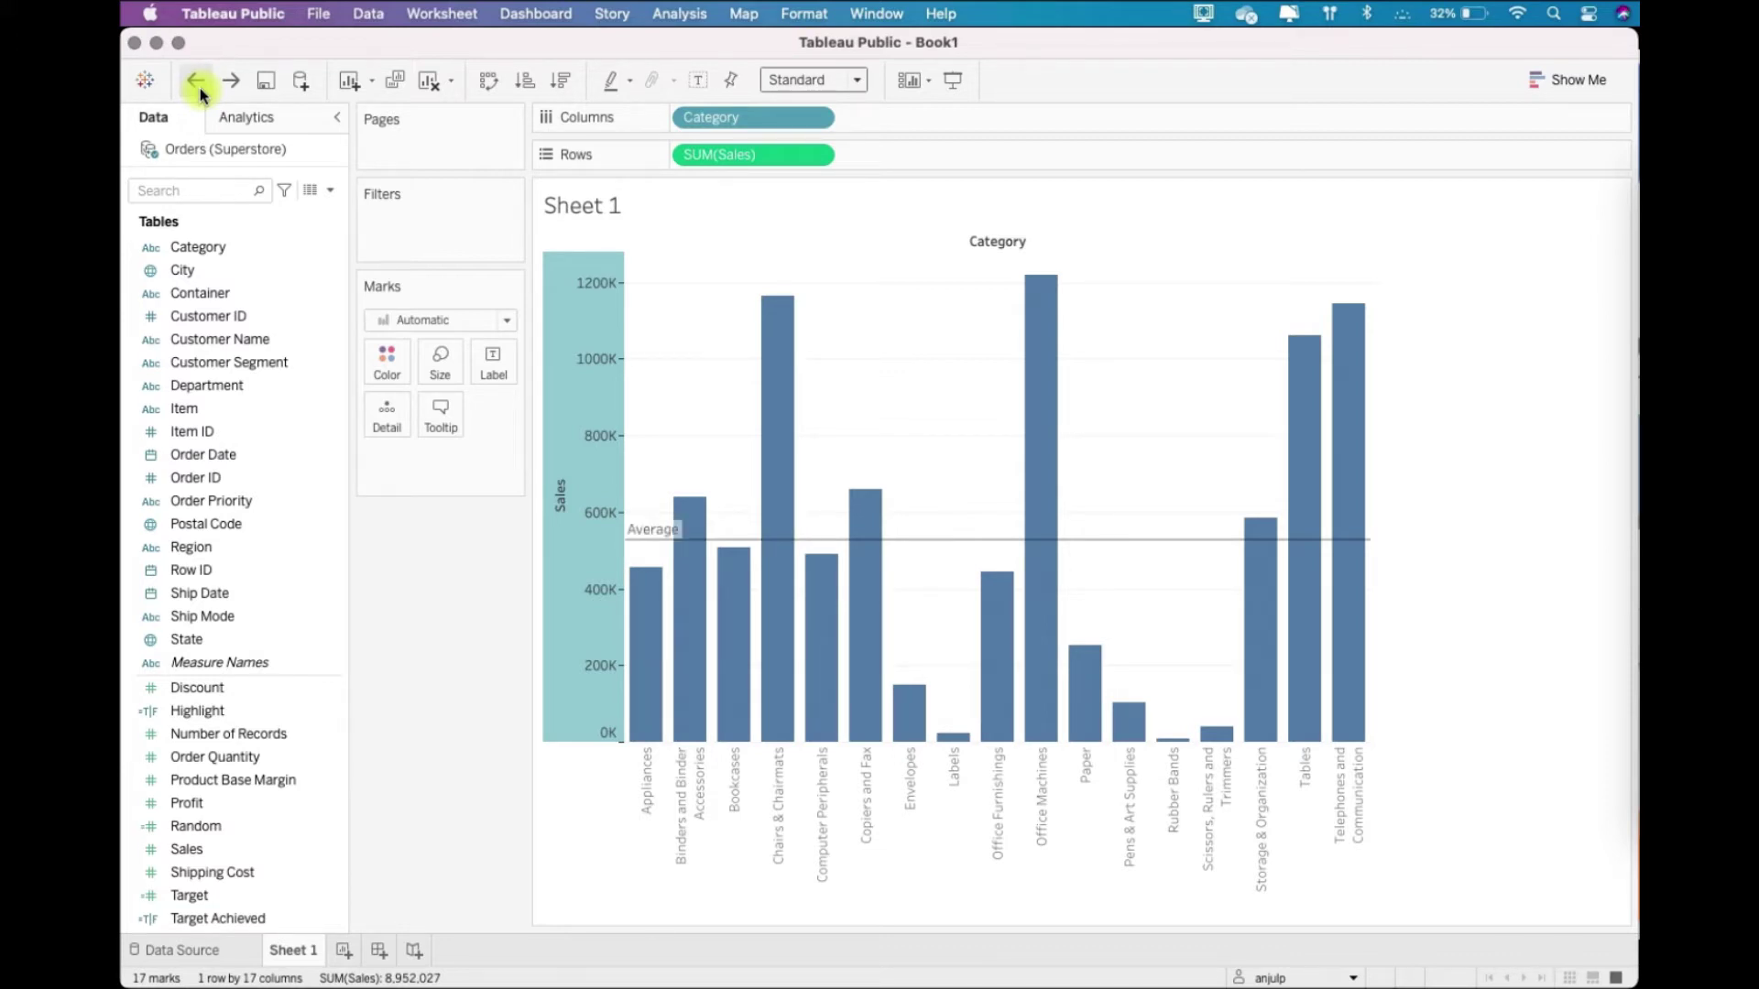
left_click(198, 84)
left_click(198, 85)
left_click(200, 90)
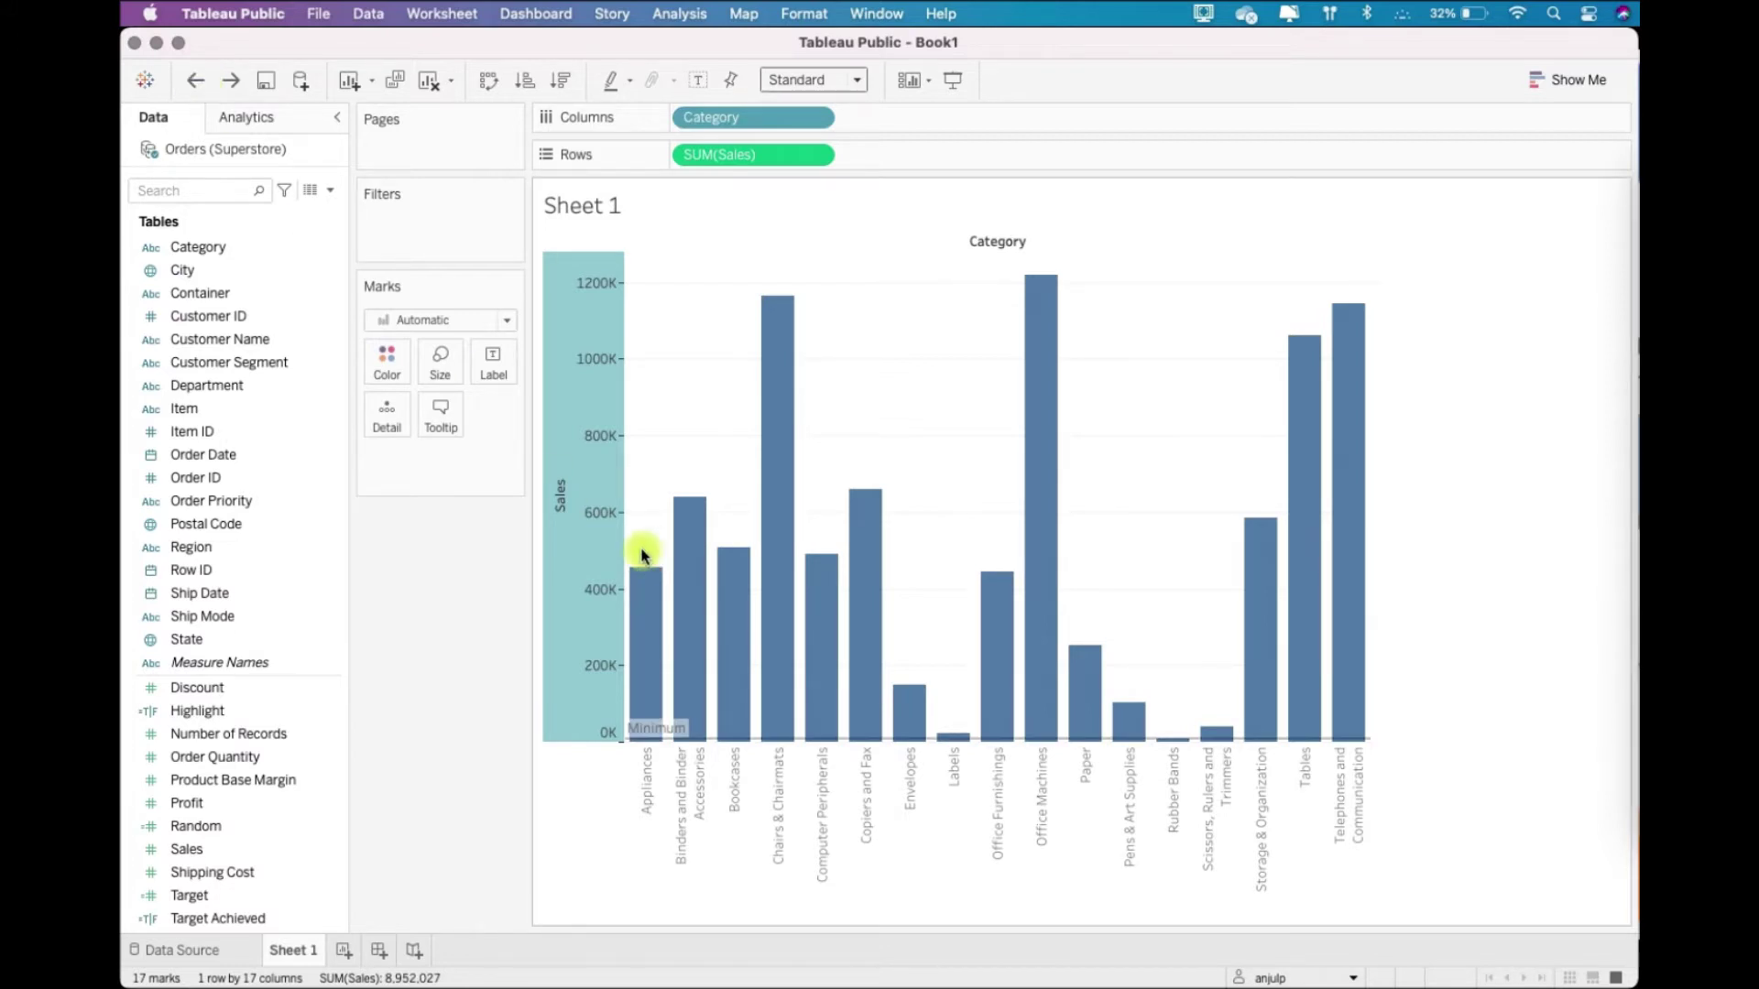
Remove the reference line from the Sales axis.
right_click(595, 513)
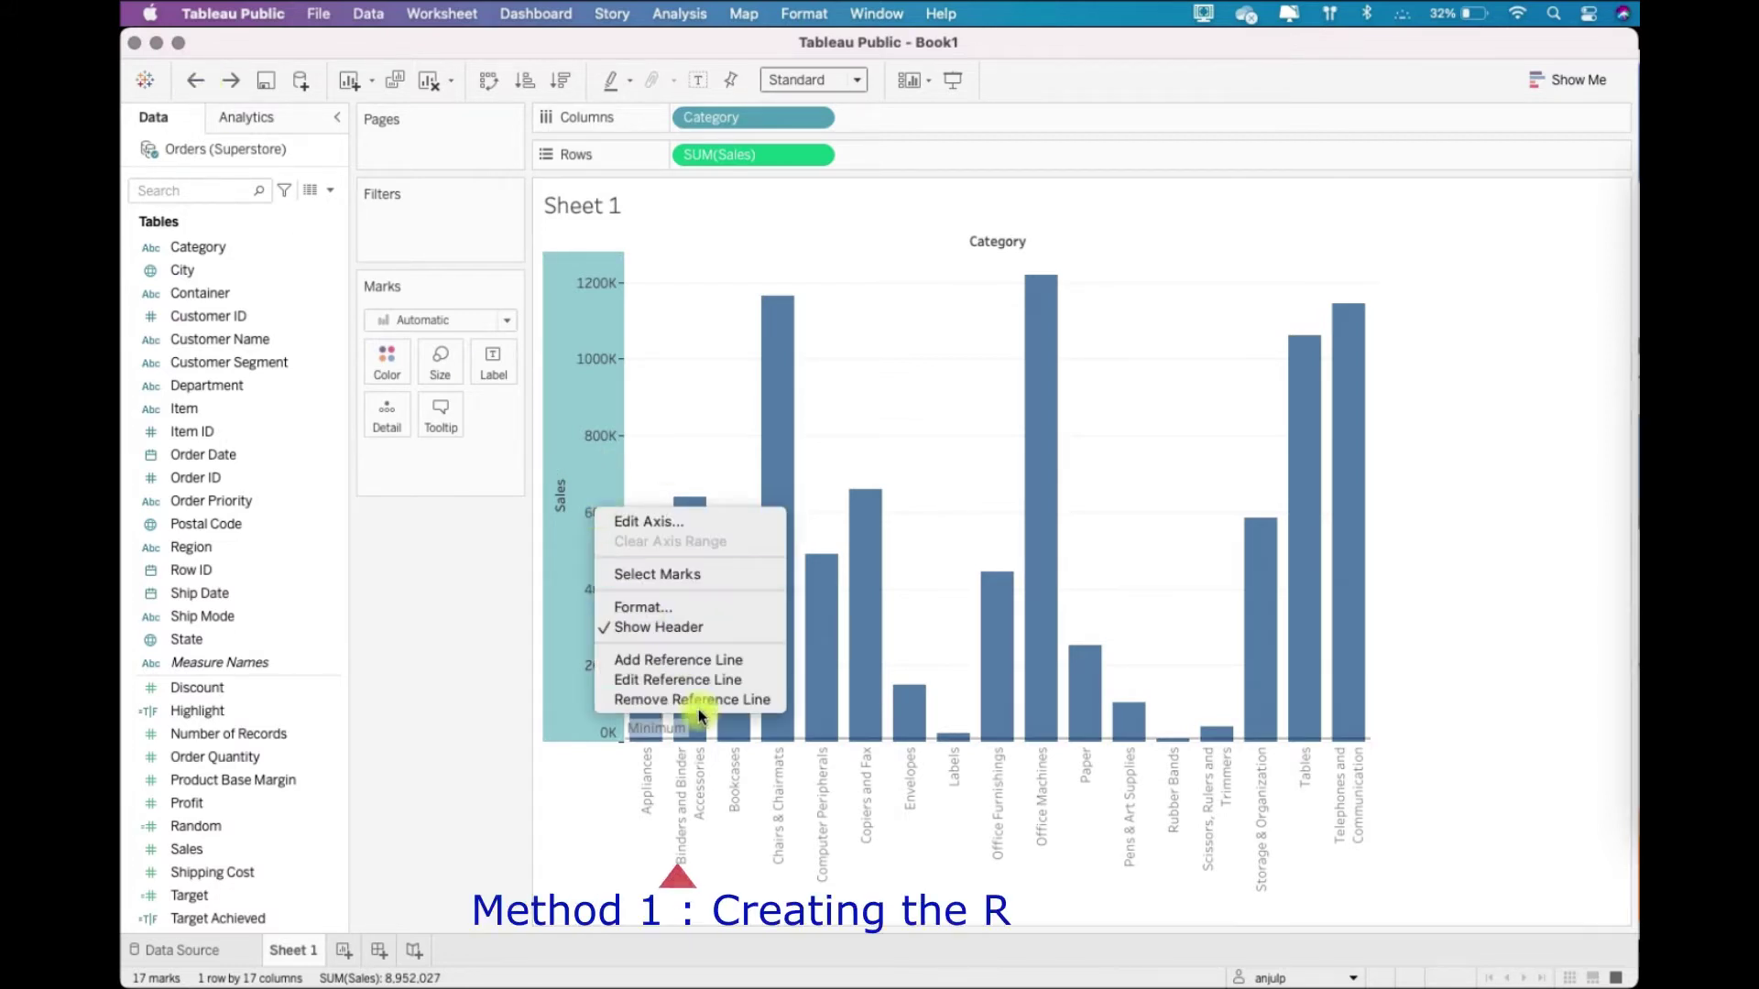
left_click(692, 699)
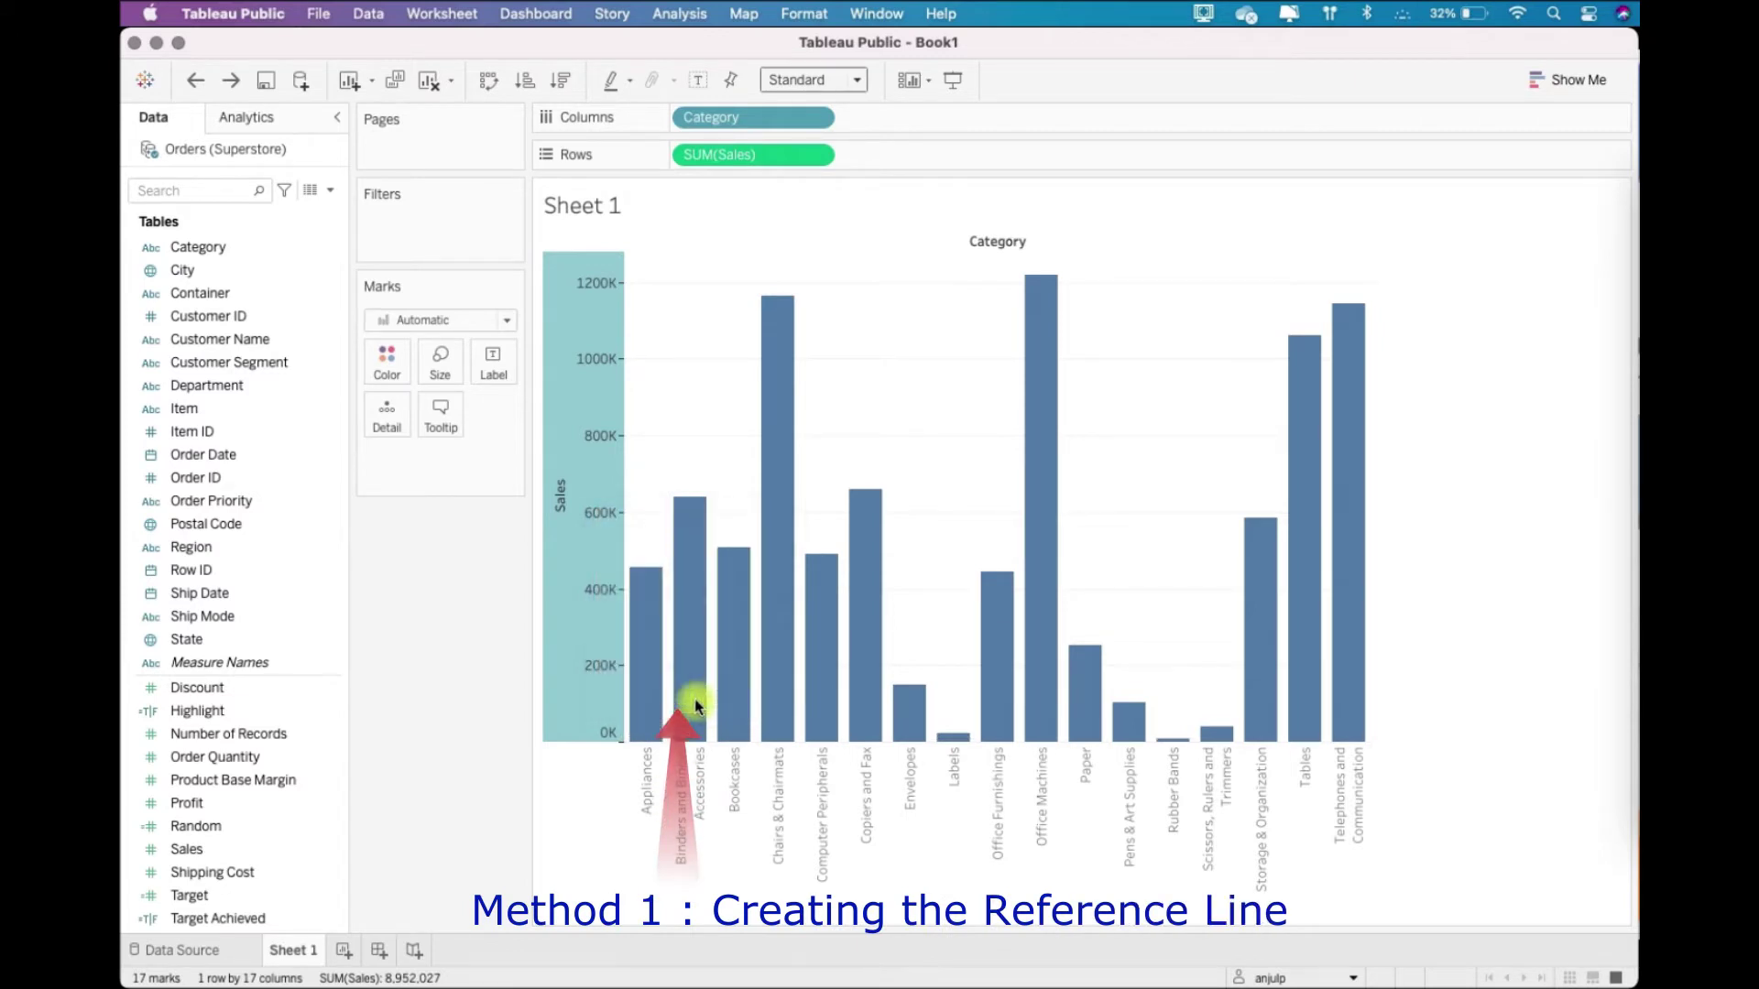
right_click(554, 598)
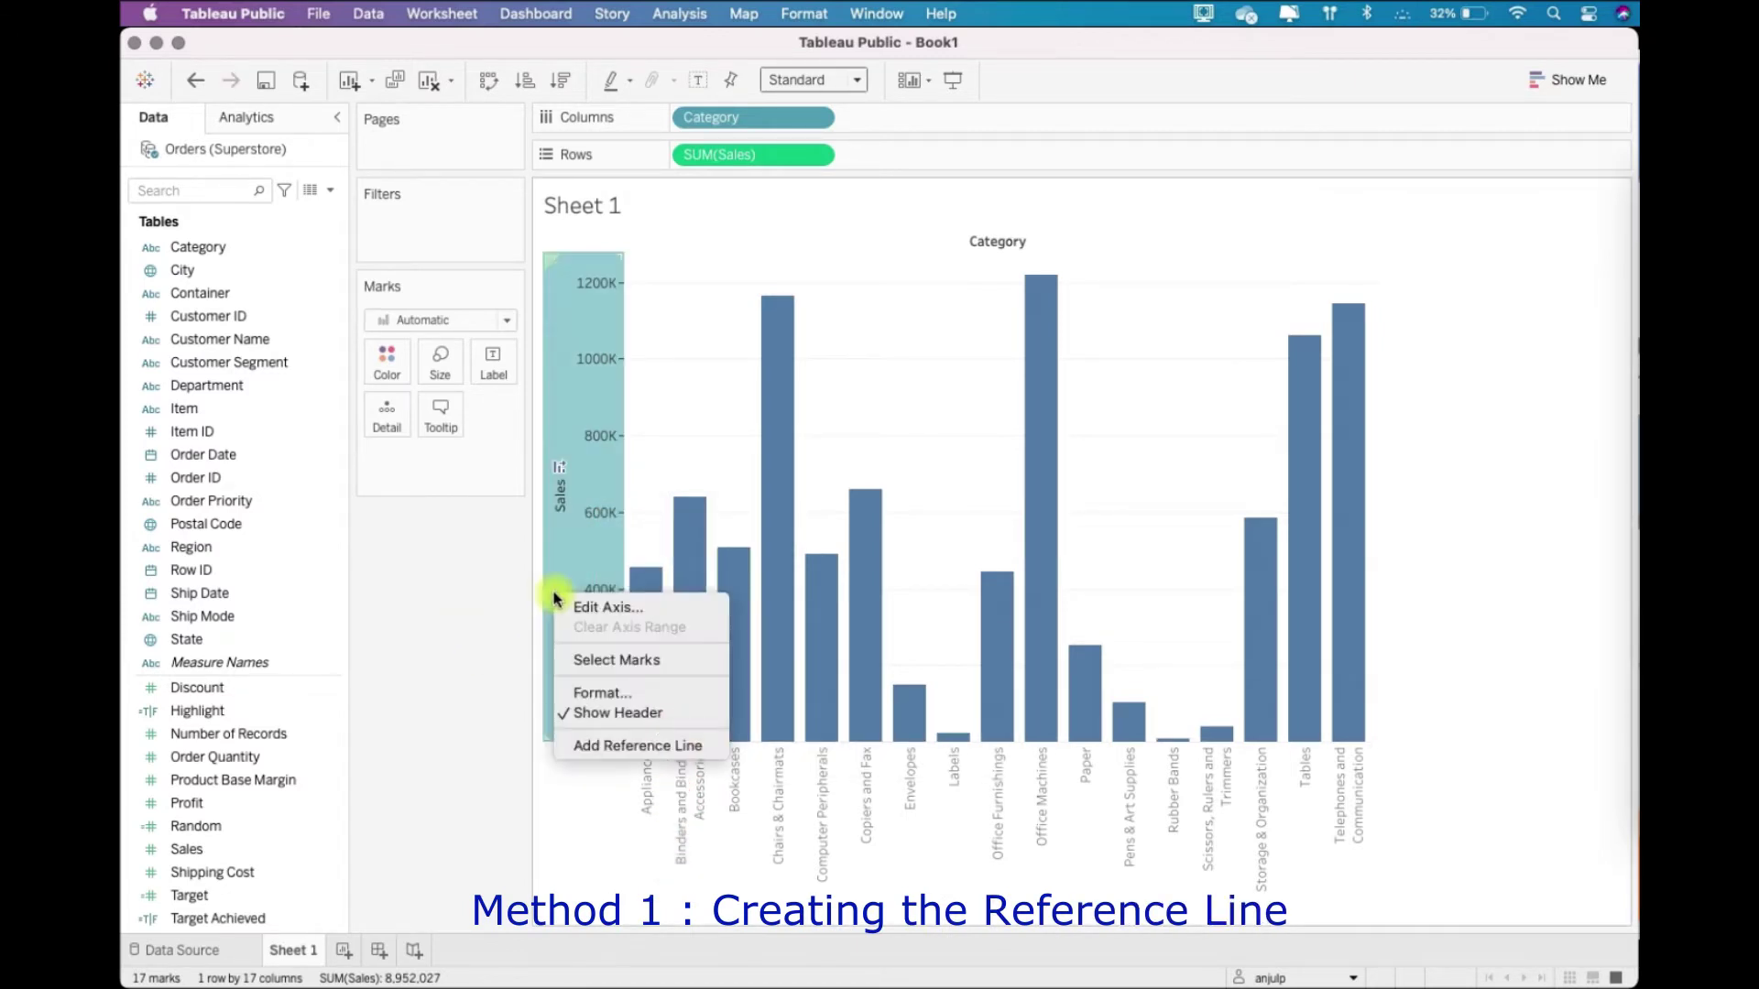
left_click(414, 473)
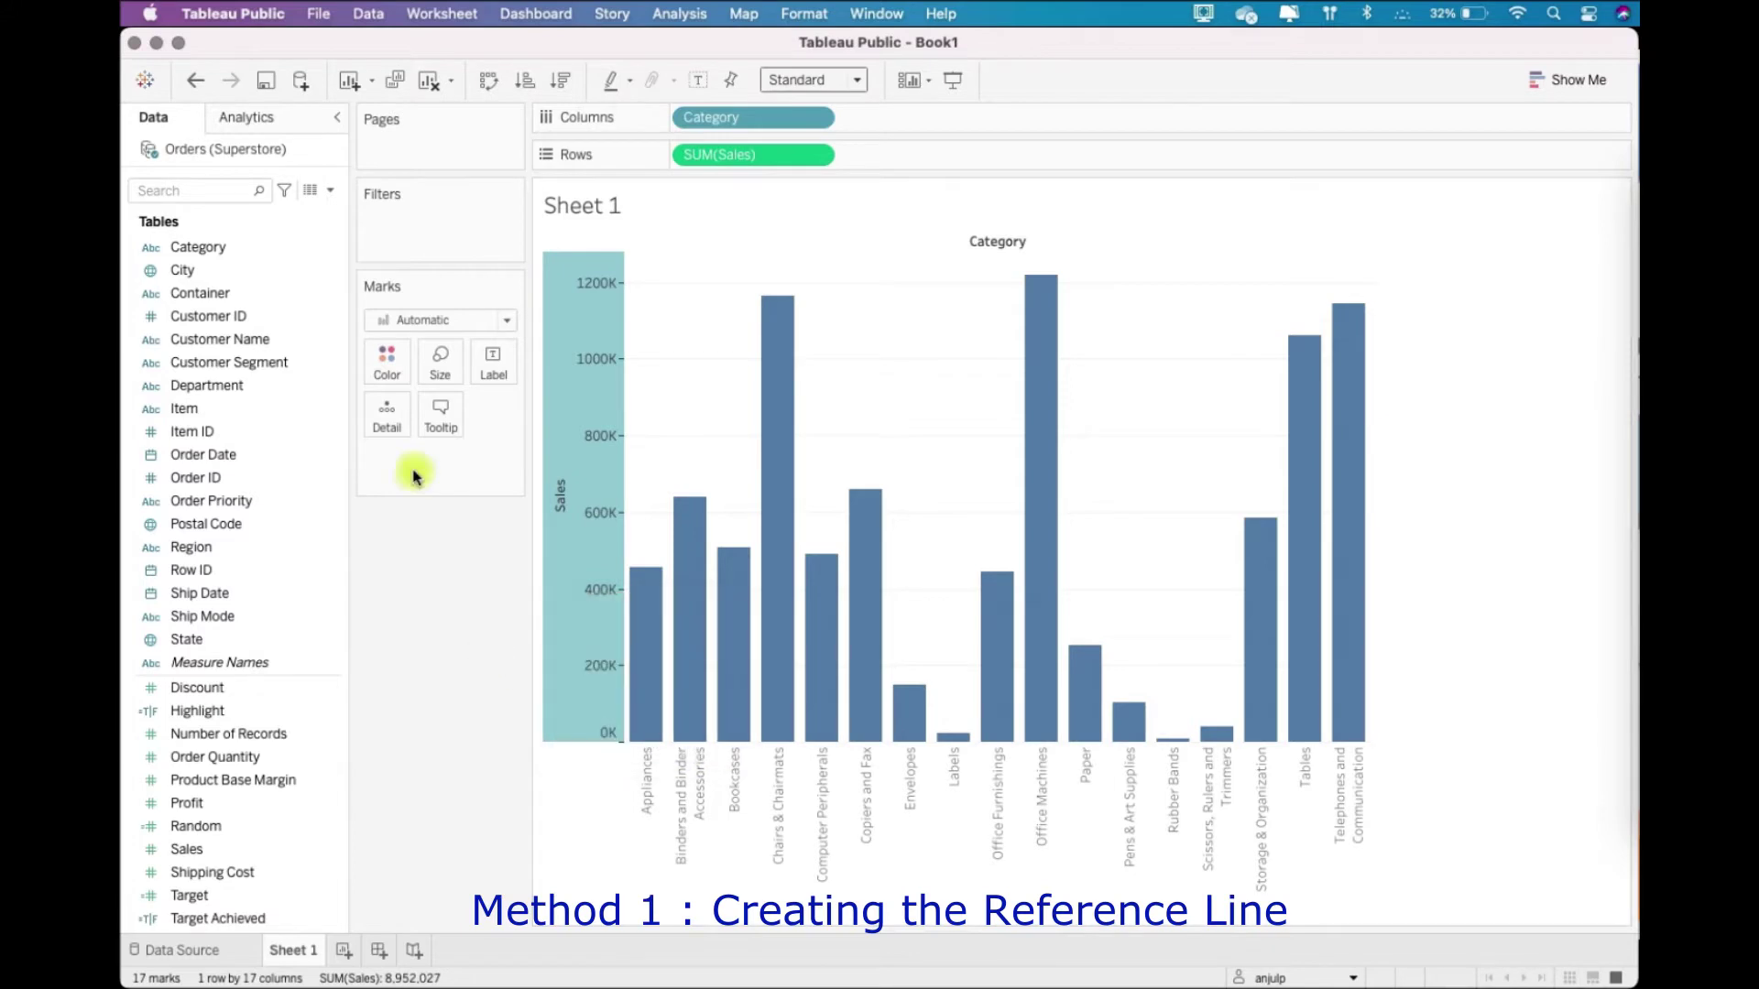
Add an average line across the entire table of the Sales chart and review its edit settings, including the recalculated-line option.
left_click(300, 129)
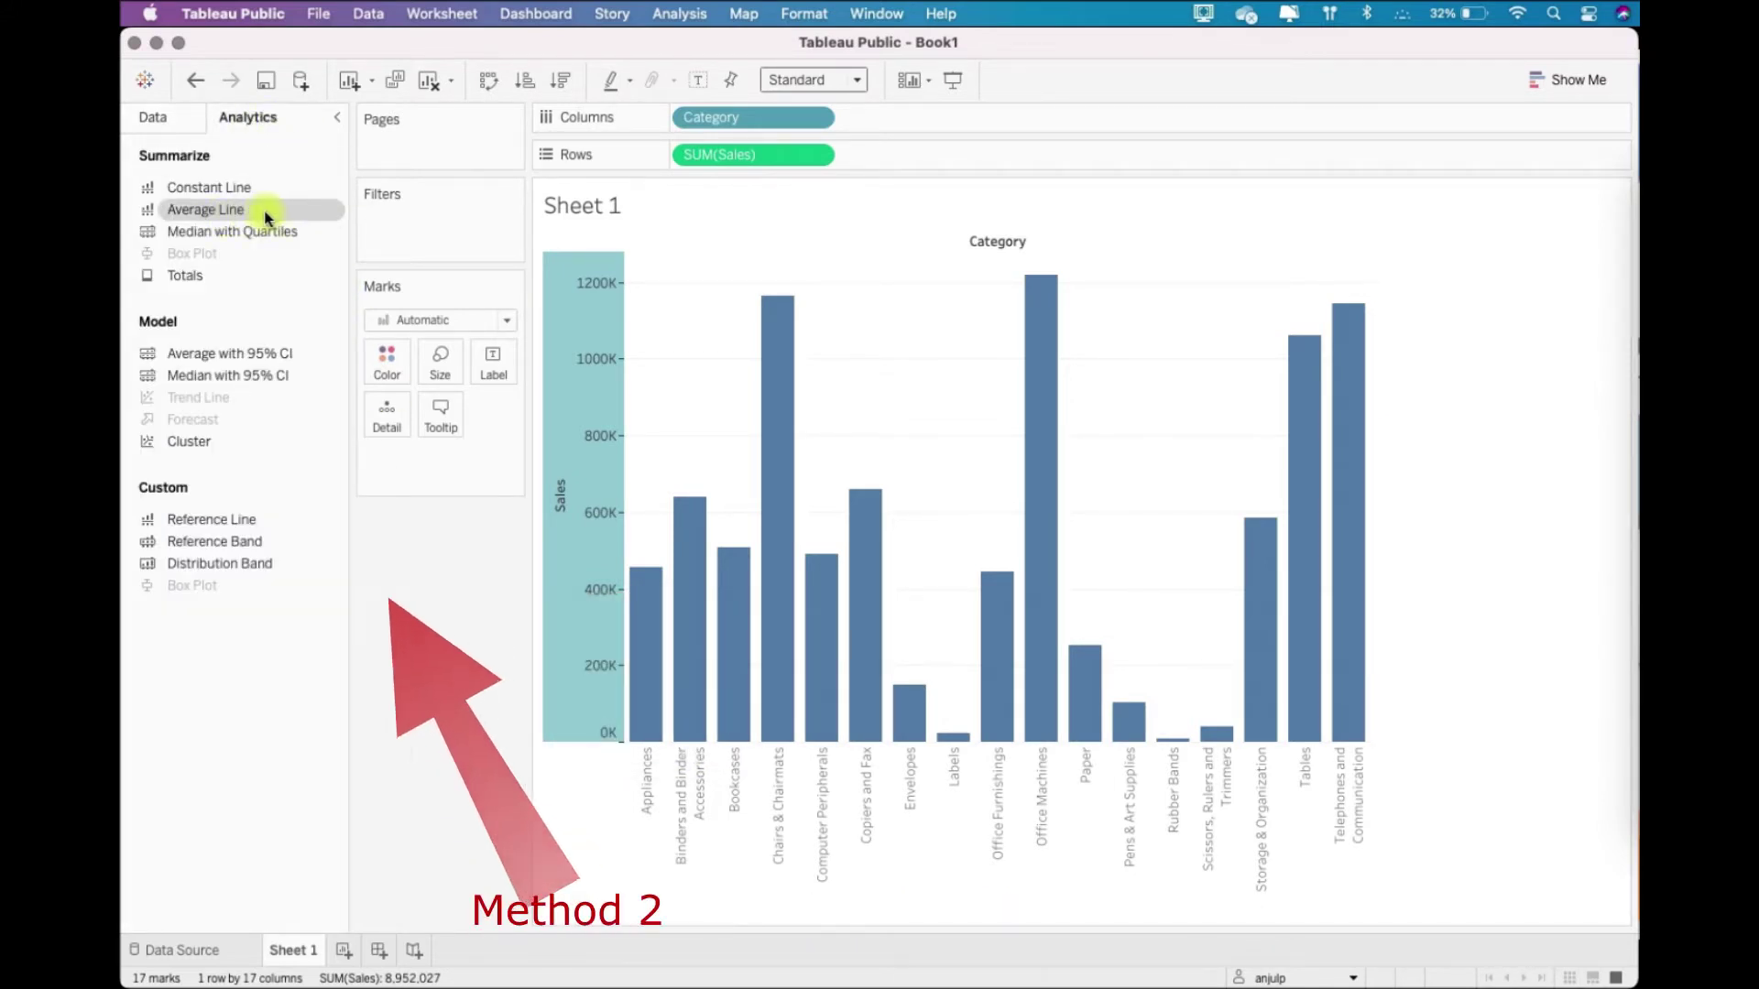
left_click_drag(267, 217, 736, 274)
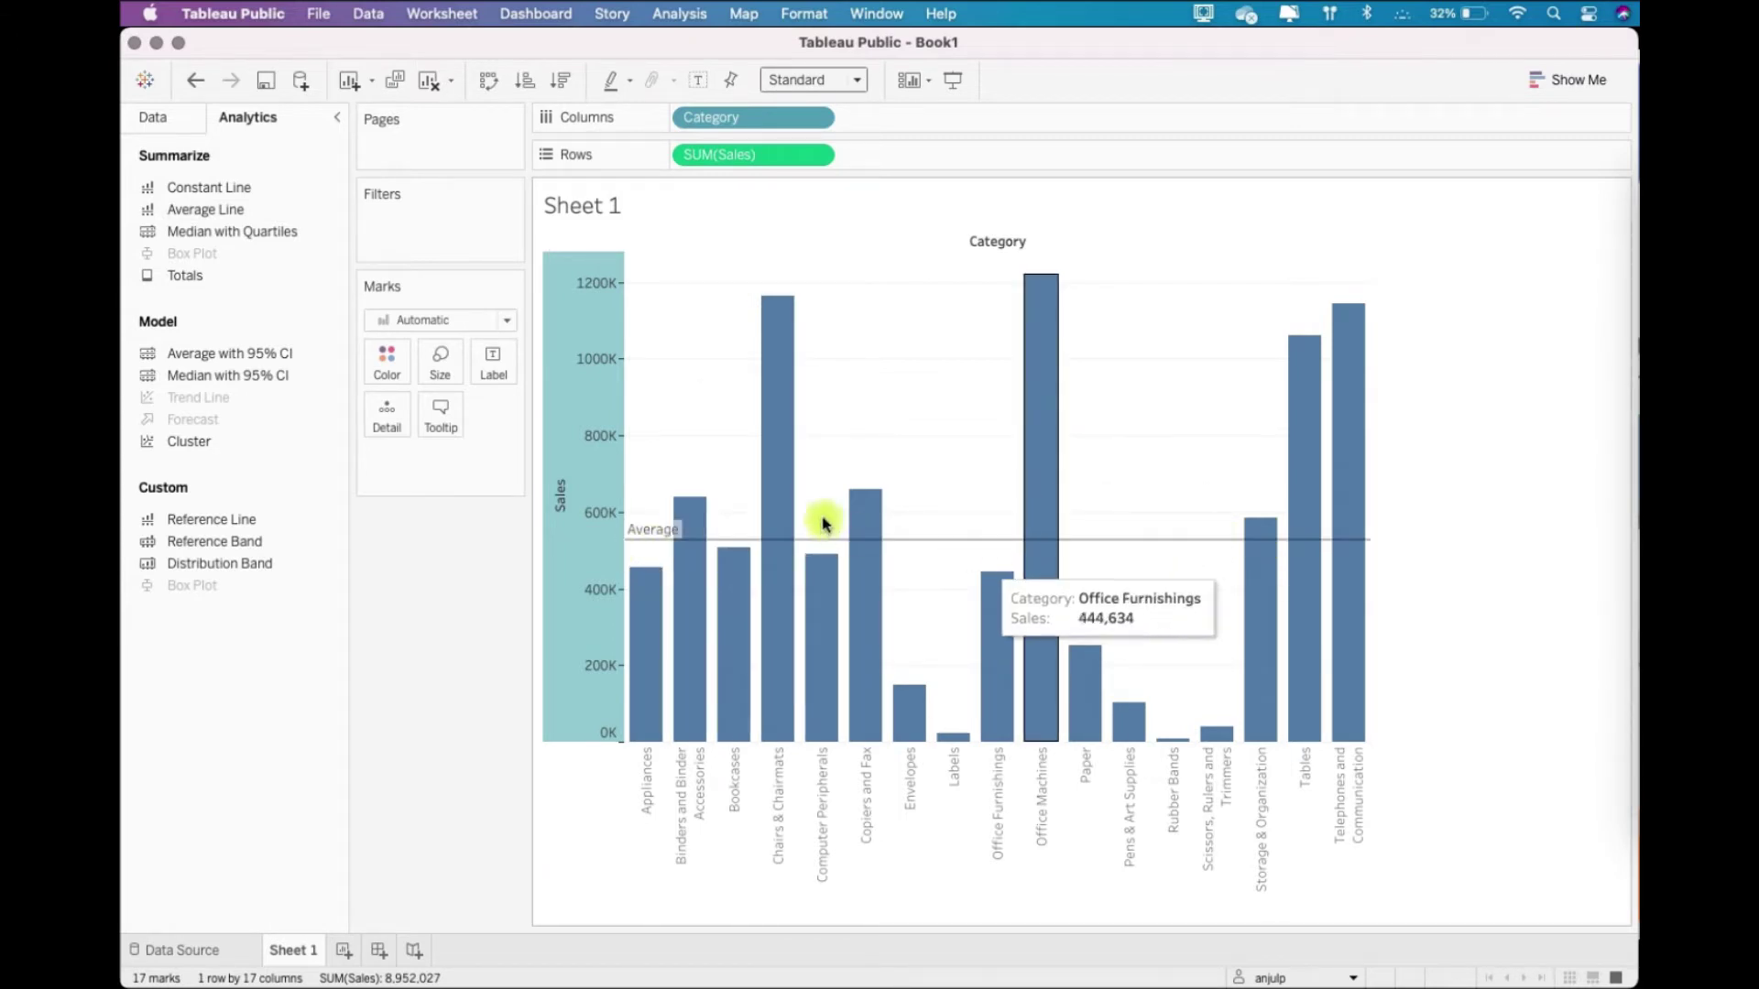
left_click(1152, 541)
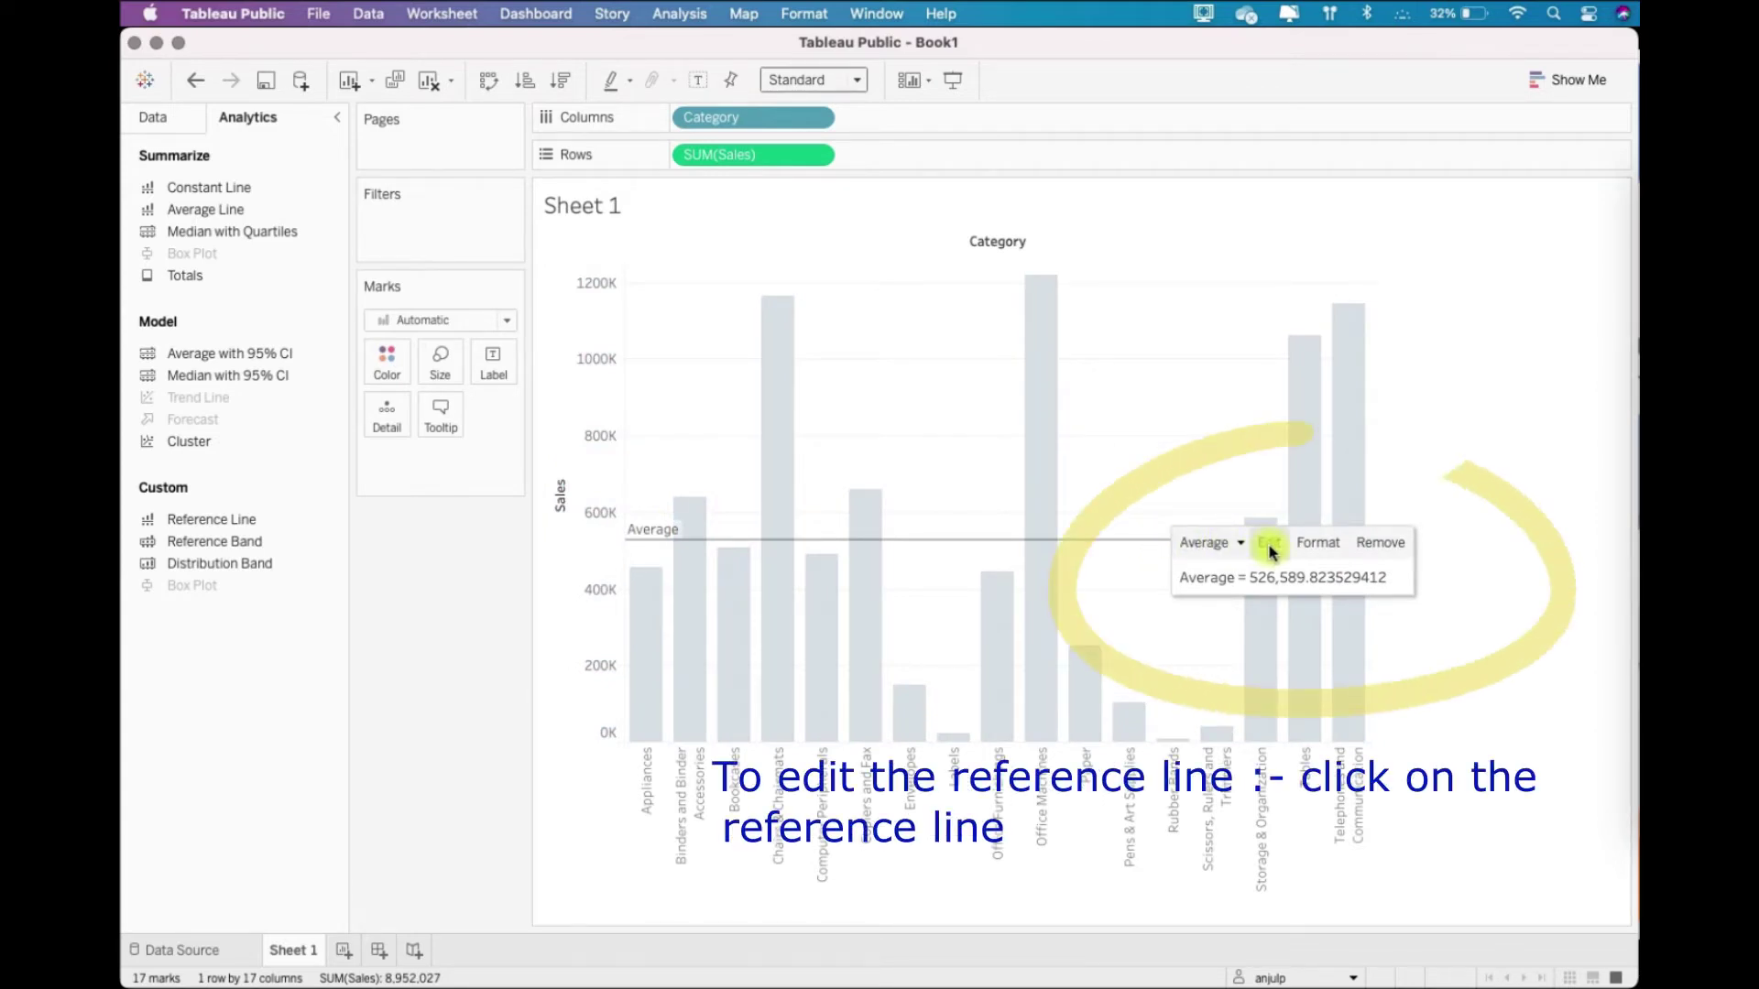
left_click(1279, 547)
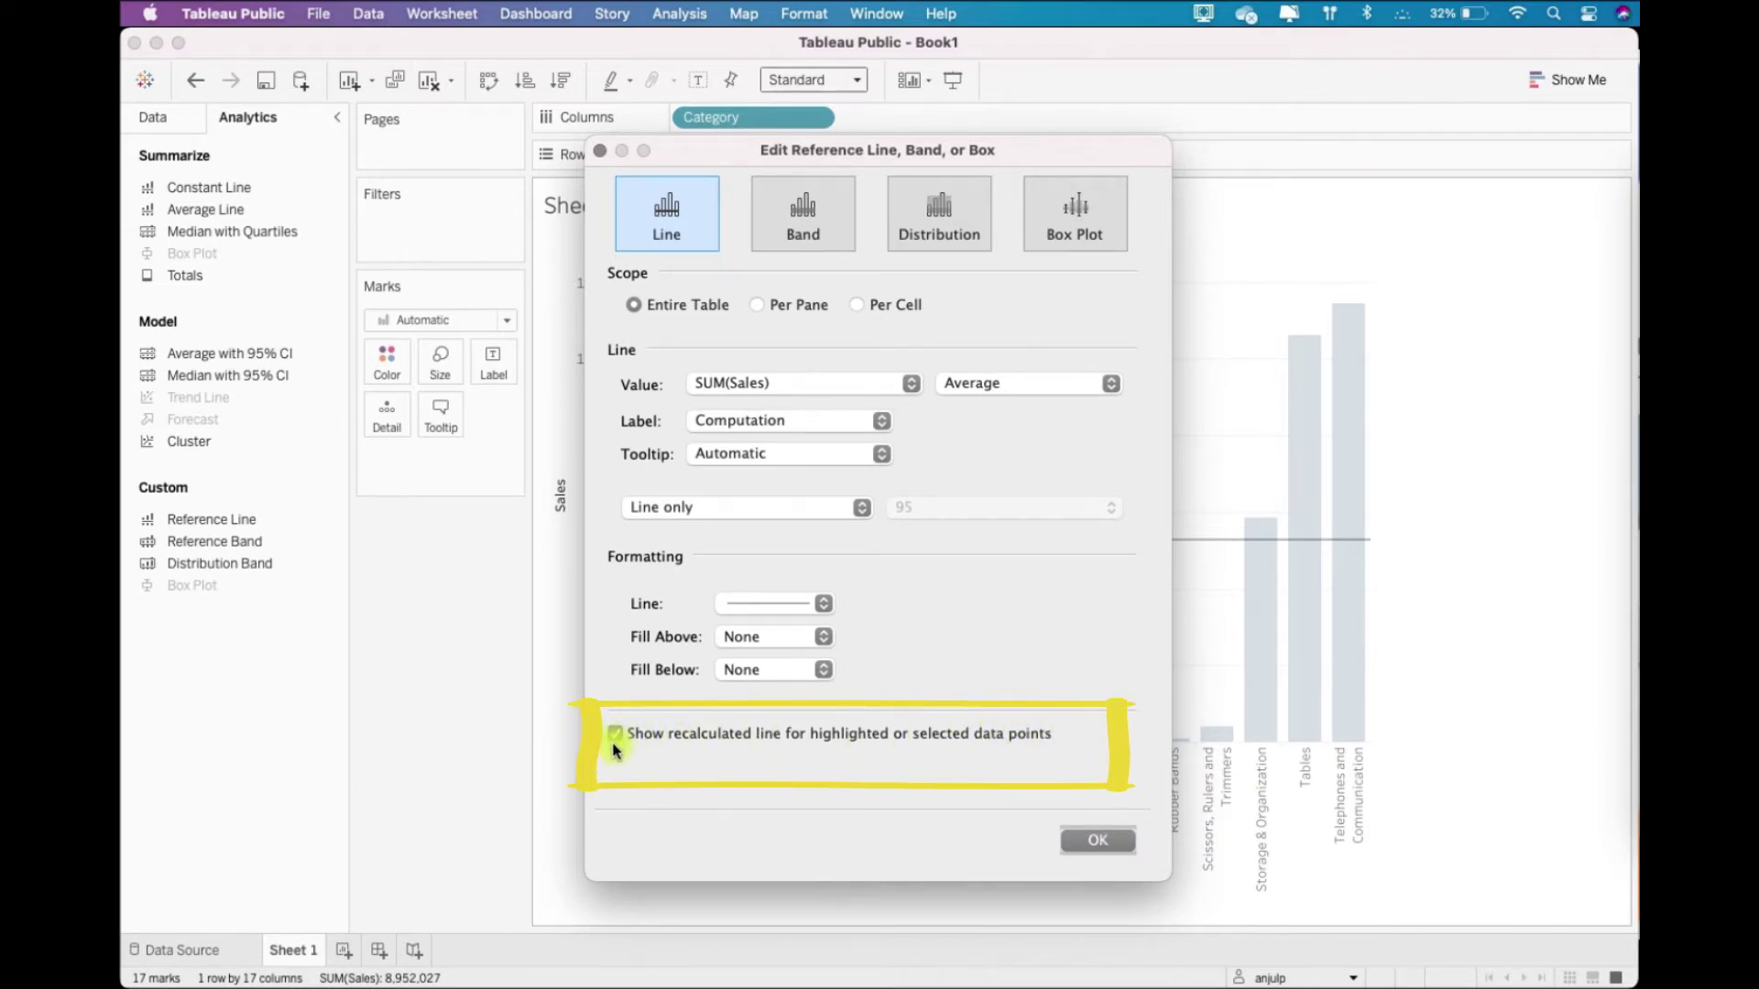
left_click(1098, 859)
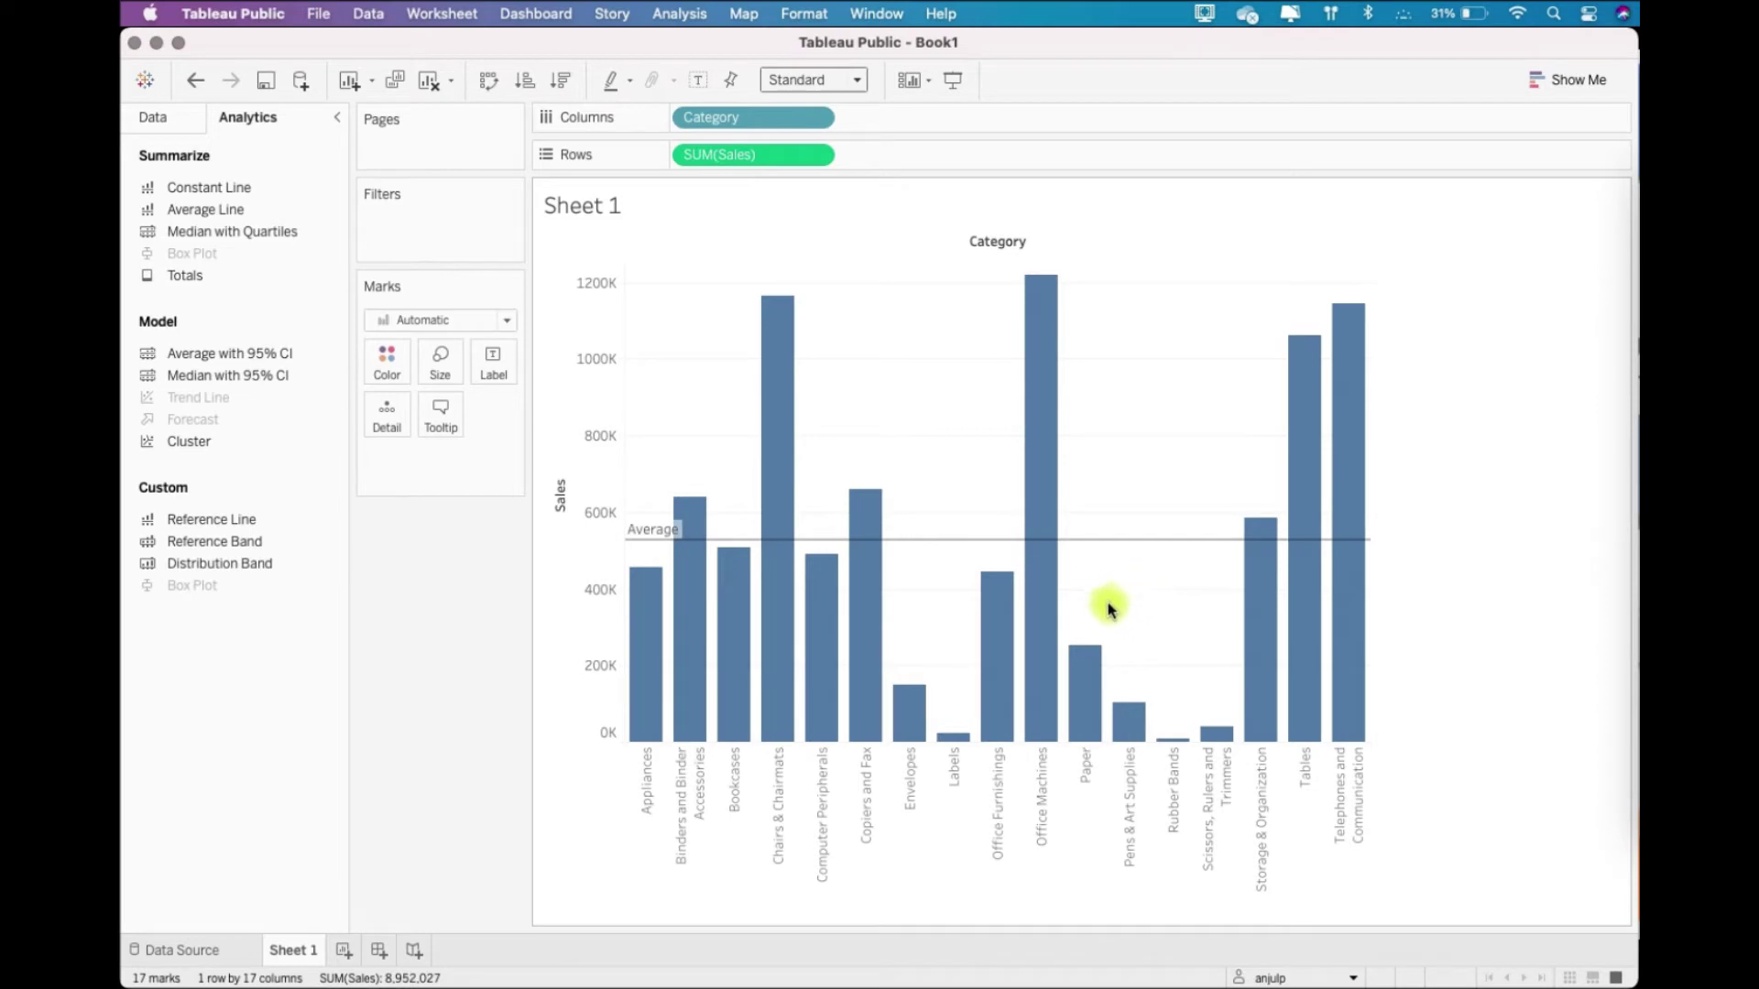
Check the recalculated average for selected bars between Bookcases and Office Machines, and for Storage & Organization, Tables and Telephones and Communication.
left_click_drag(727, 356, 1078, 648)
mouse_move(632, 447)
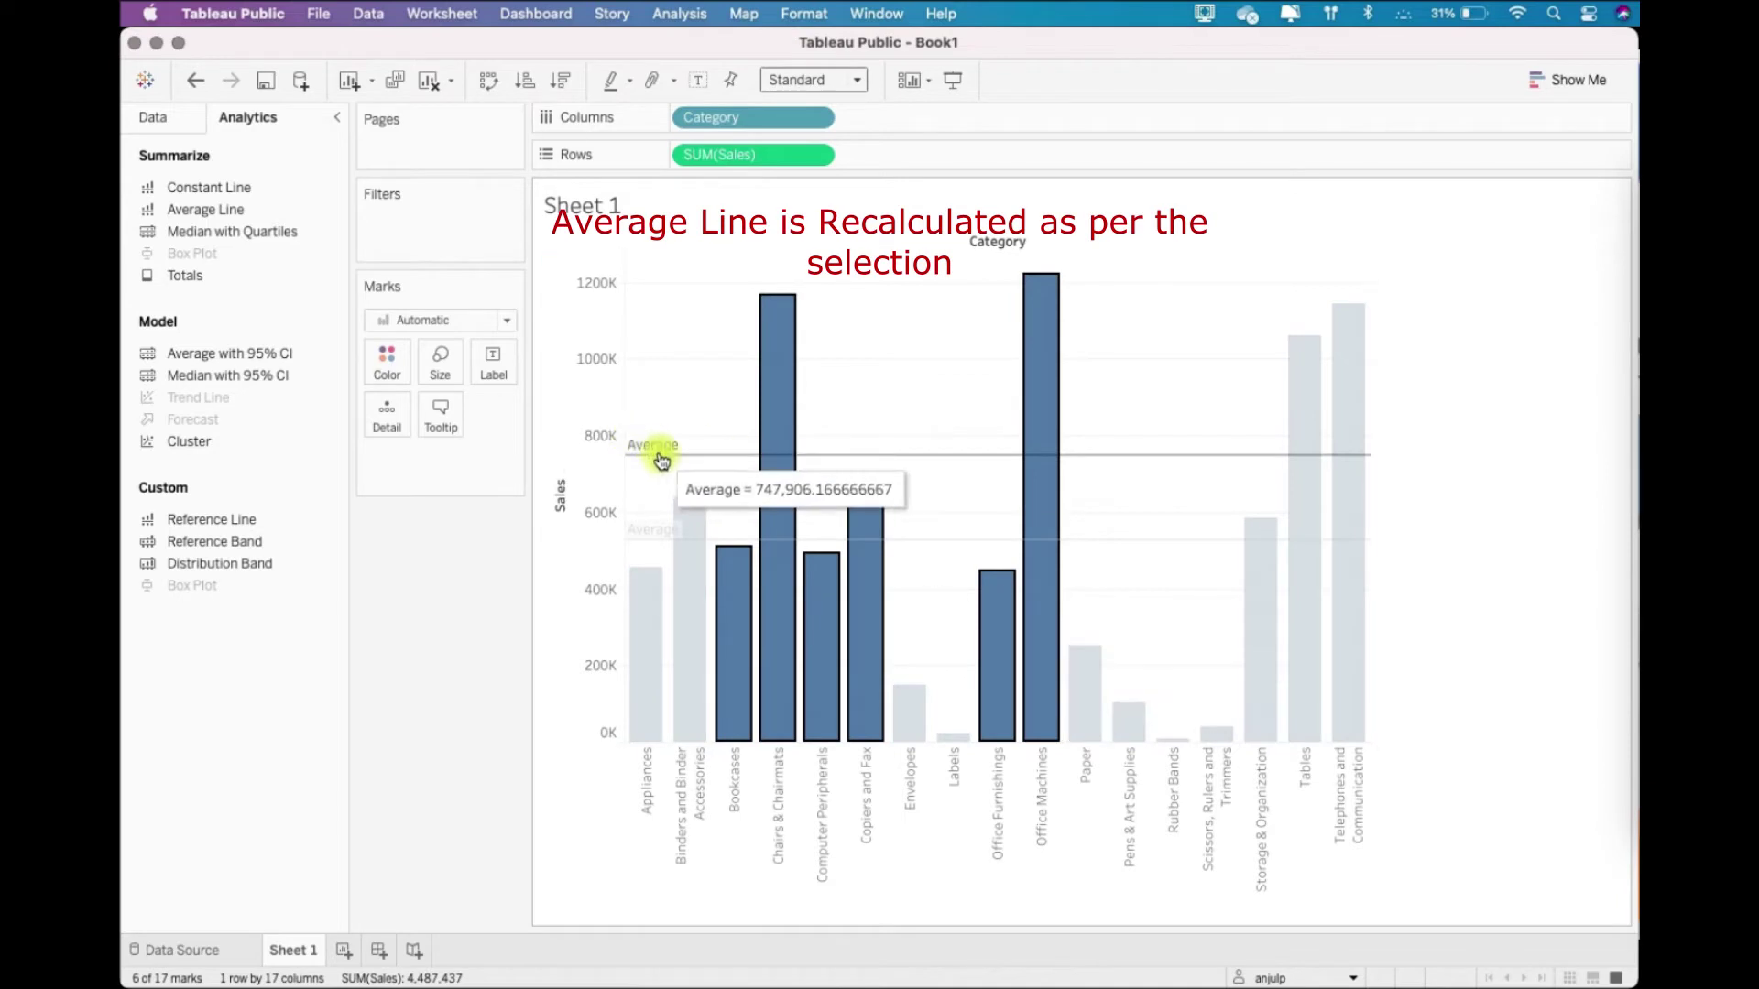
mouse_move(815, 612)
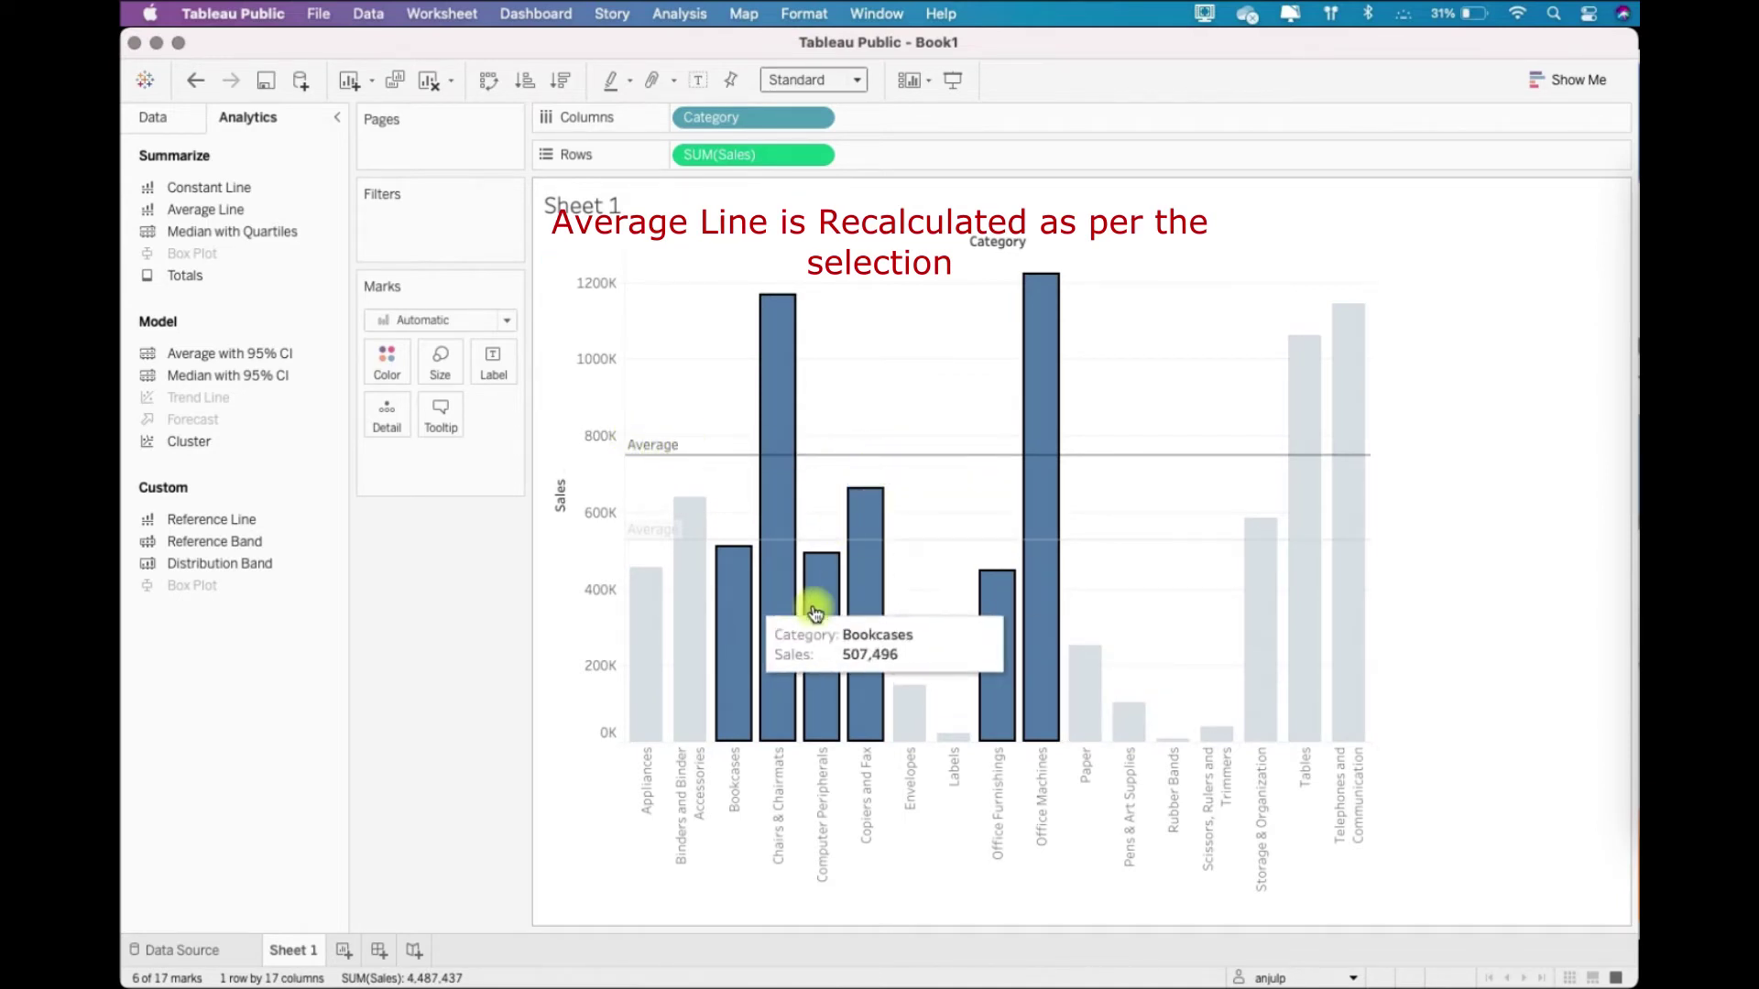
left_click(1130, 506)
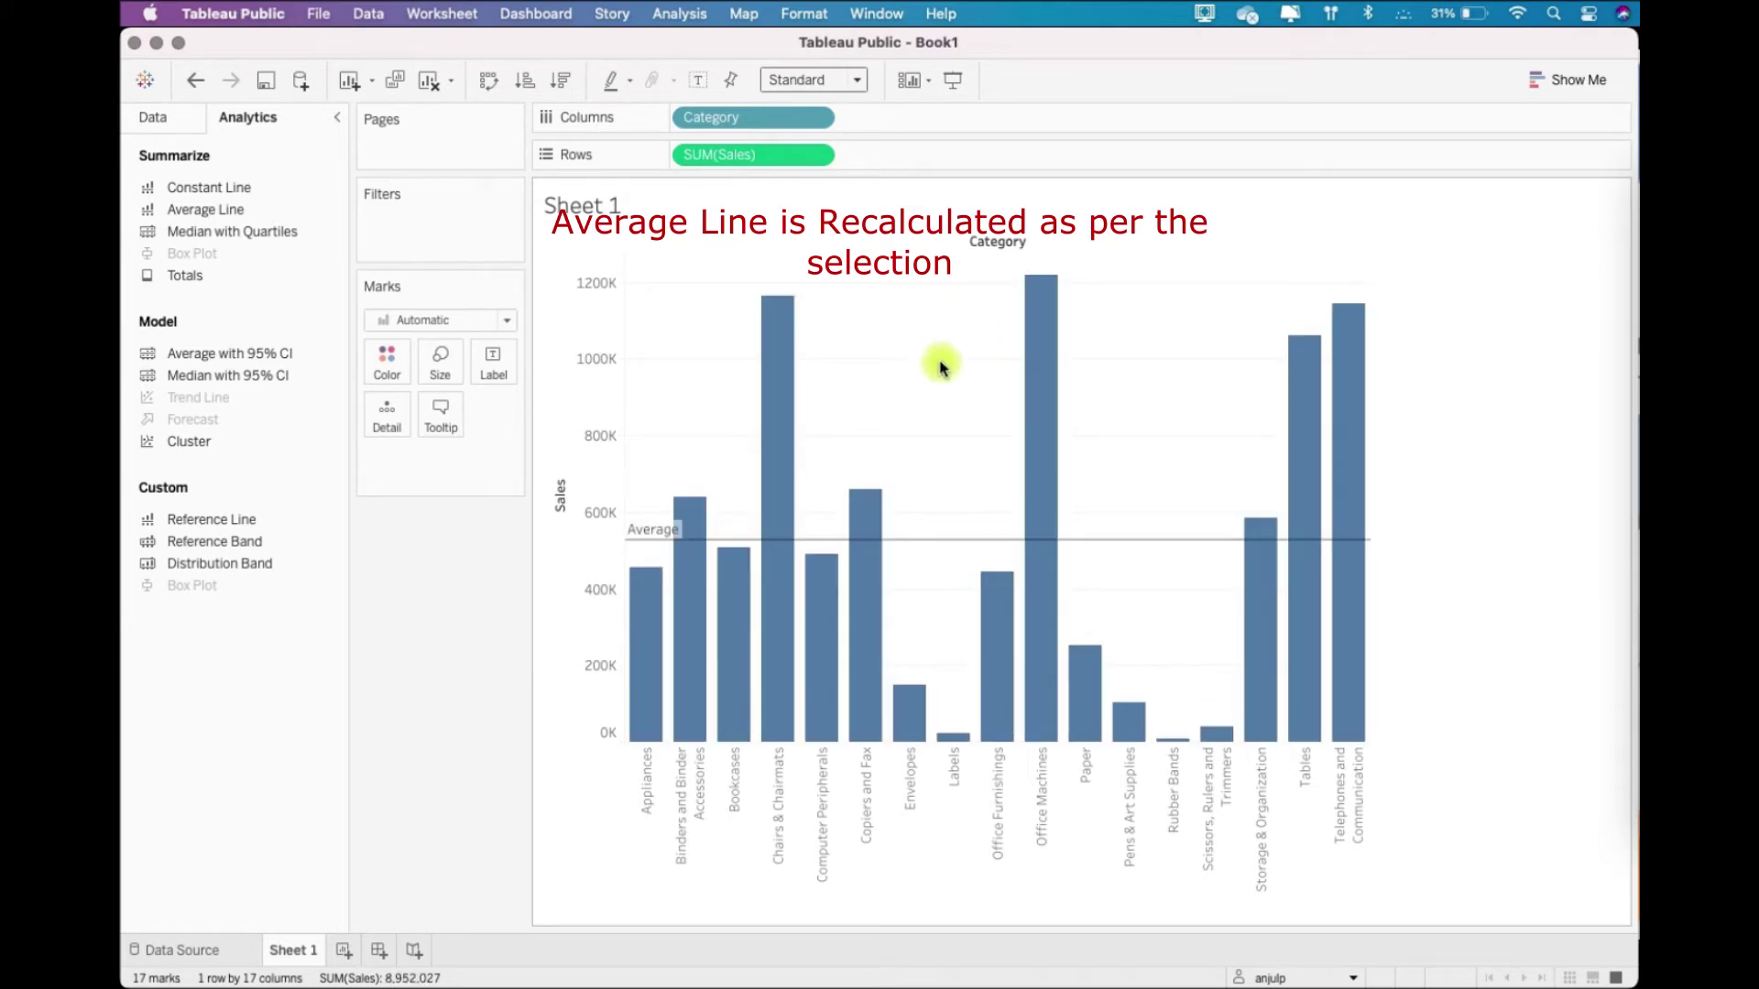
left_click_drag(1191, 587, 1496, 718)
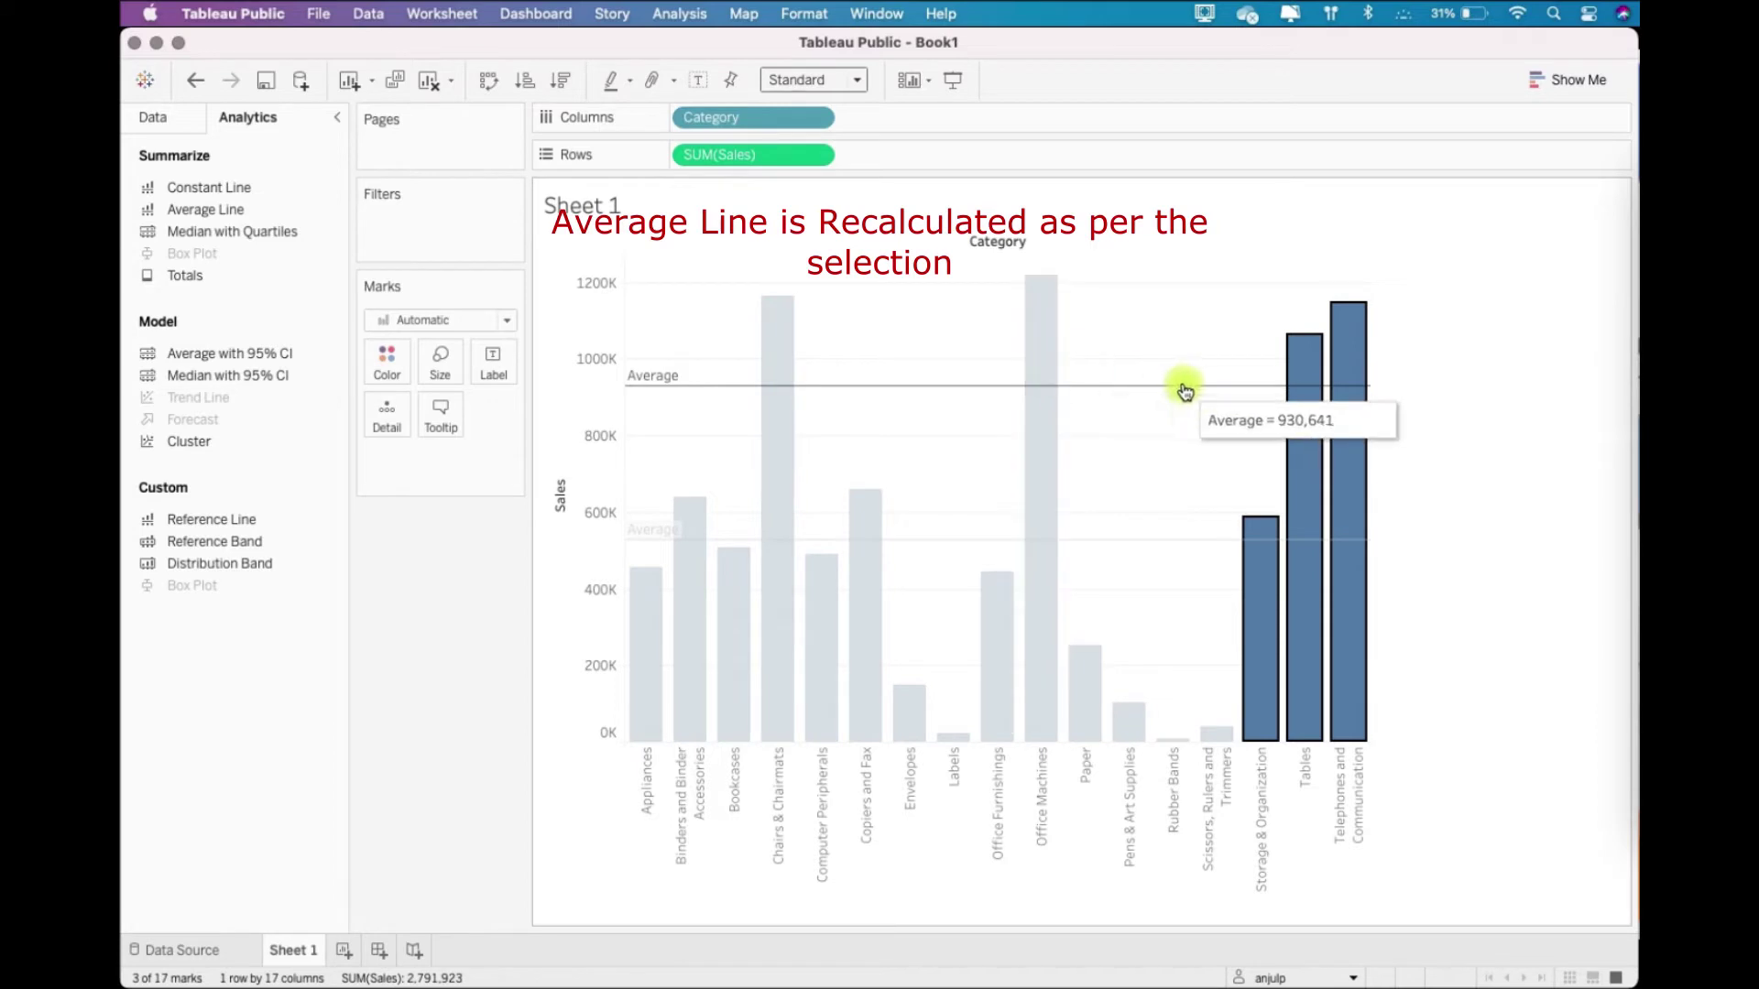
left_click(1159, 465)
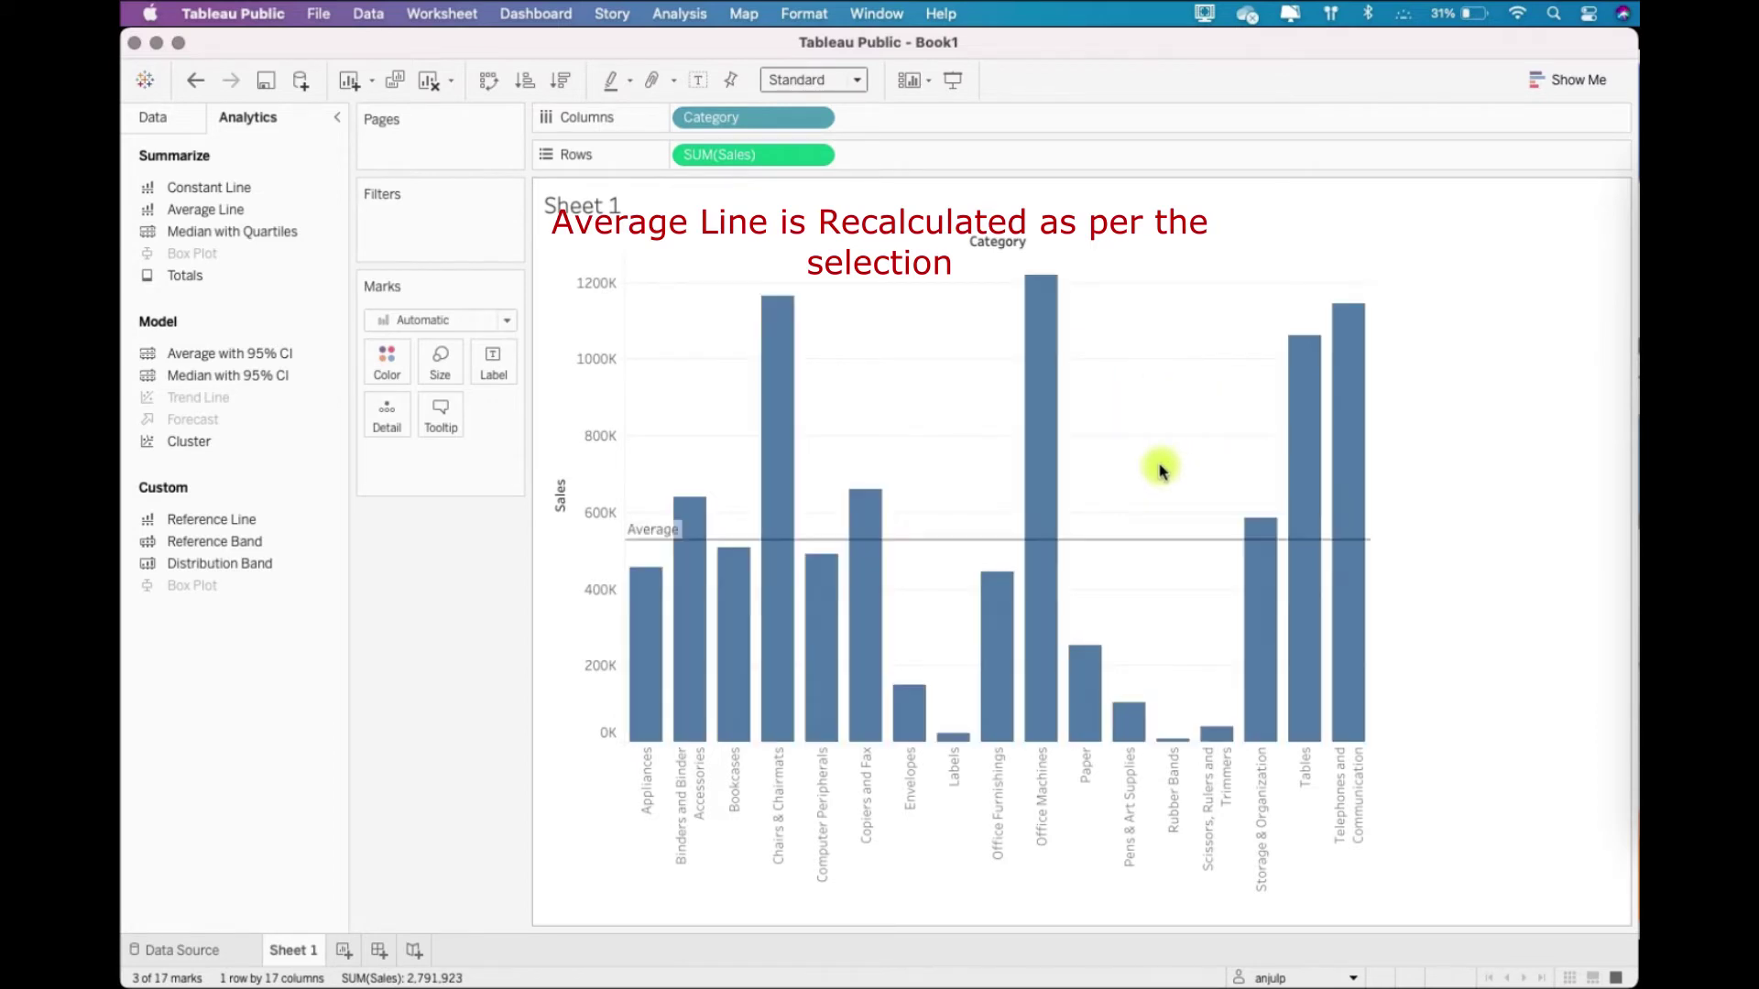
Turn off the recalculated line for highlighted or selected data points on the average line.
left_click(1147, 541)
left_click(1264, 543)
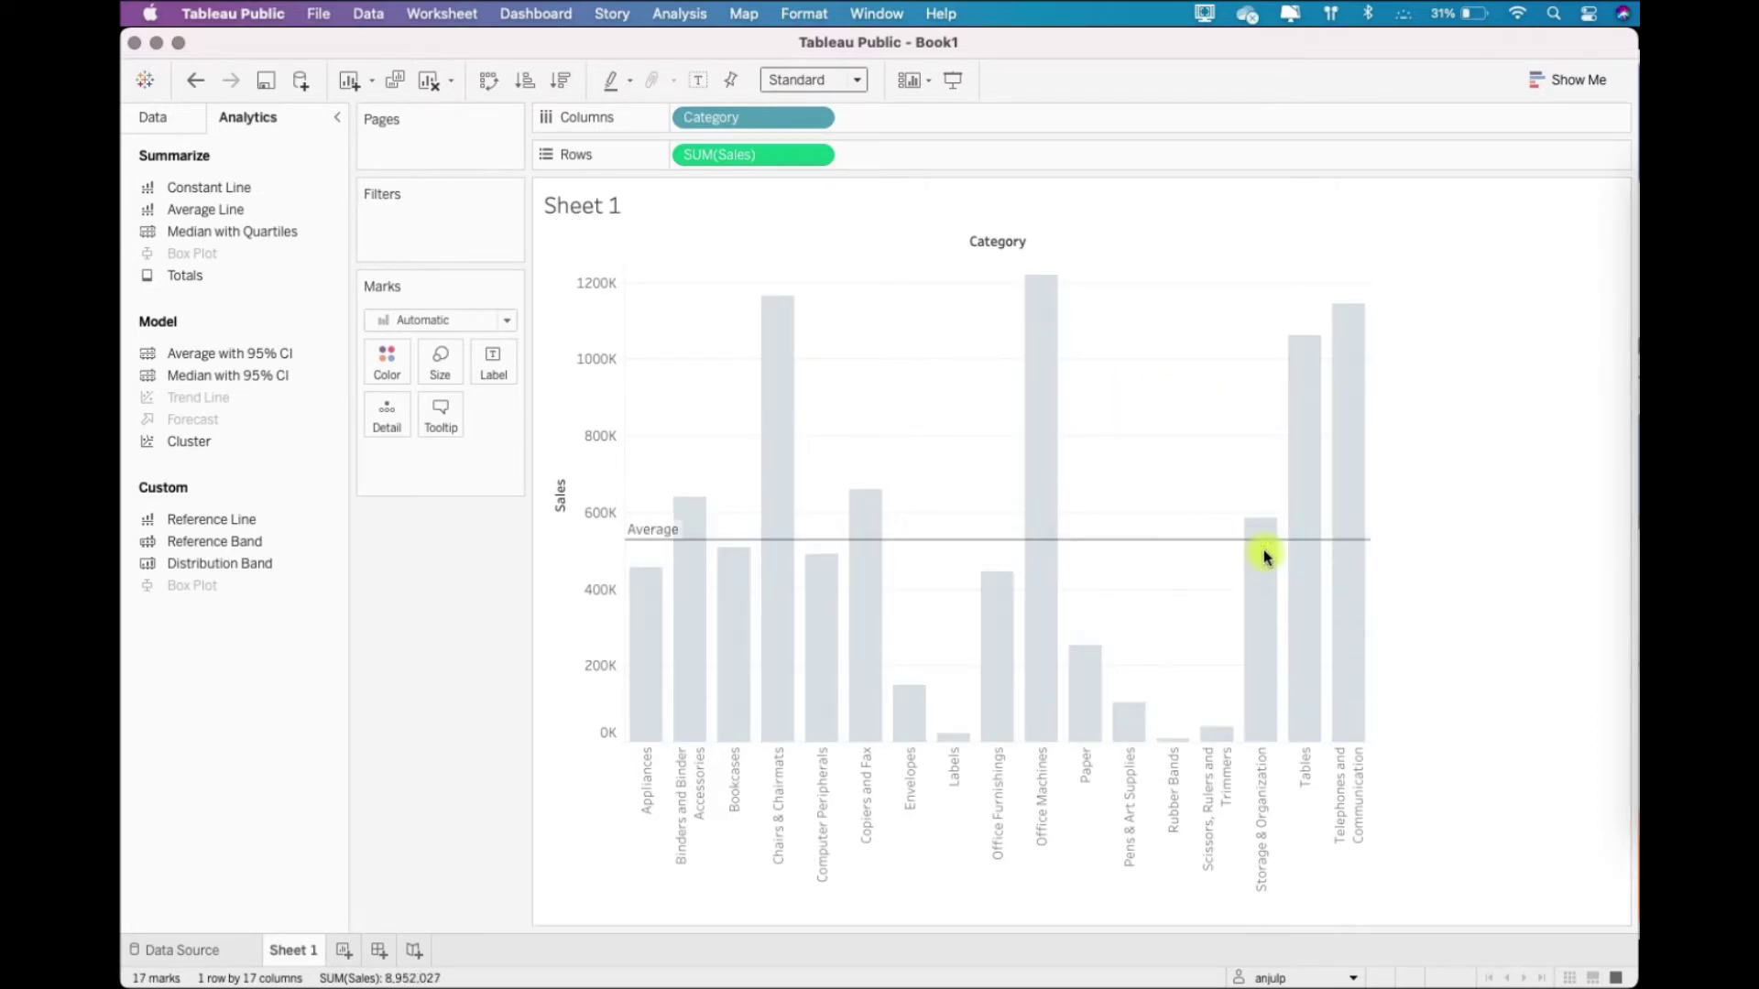
left_click(615, 734)
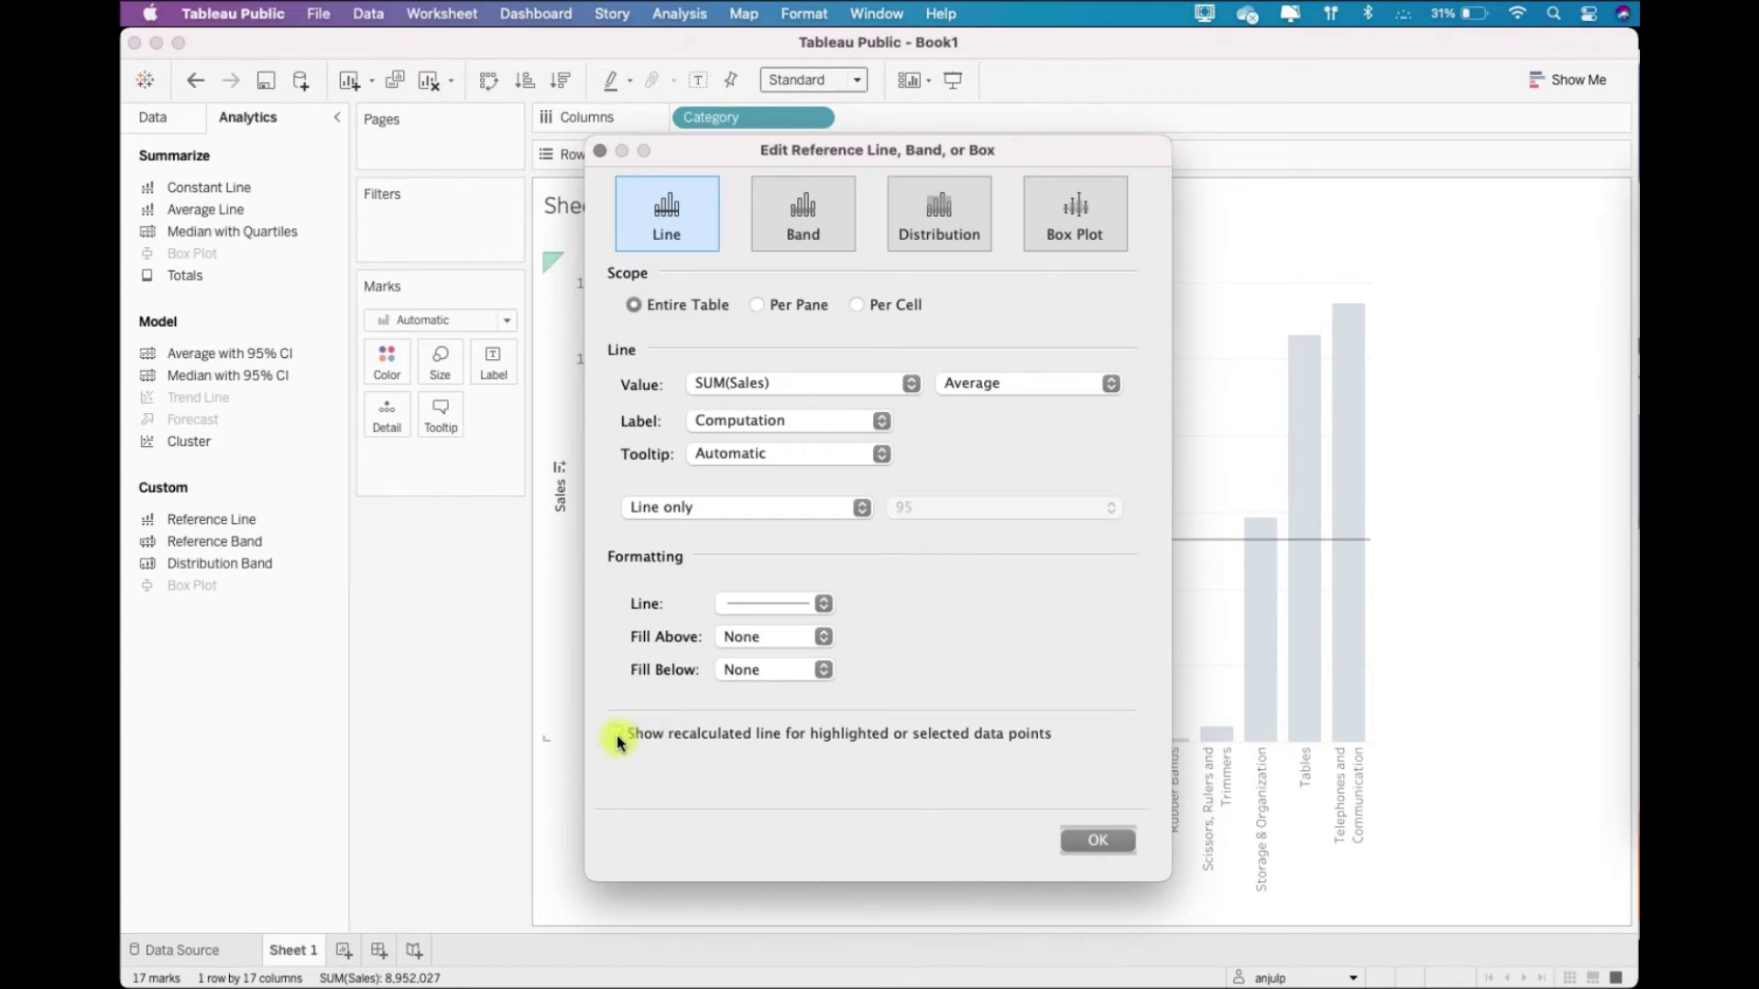
left_click(1119, 844)
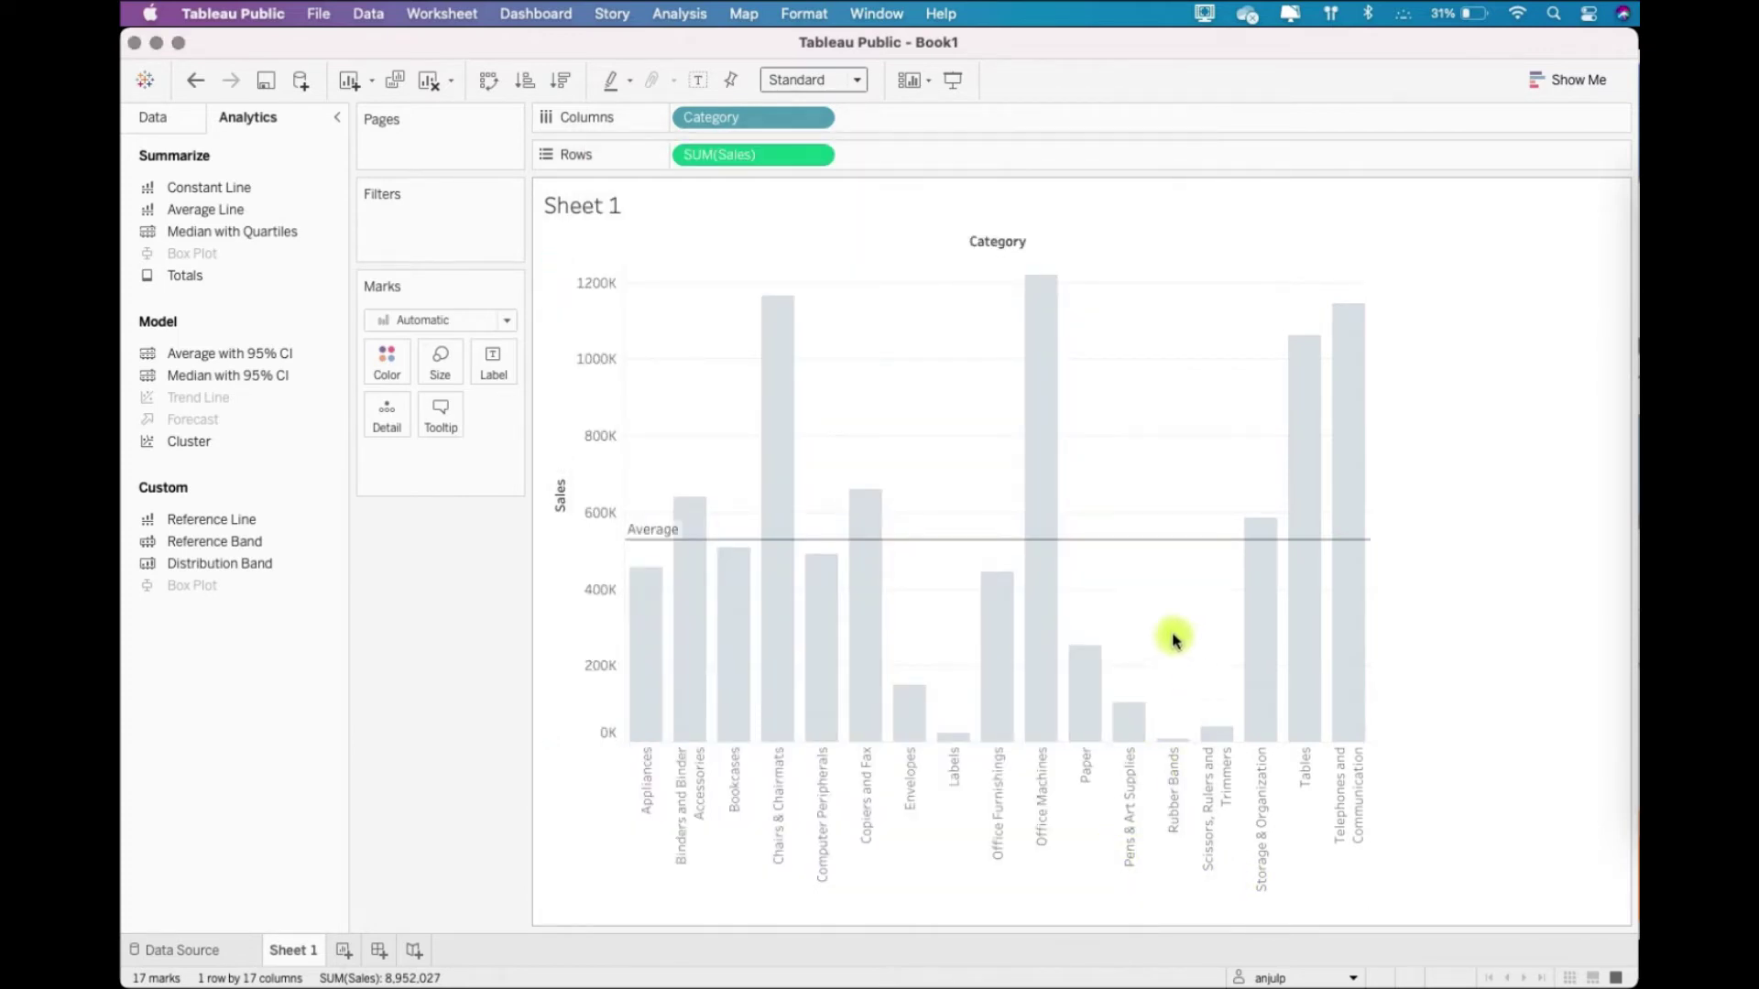
Select a group of bars between Bookcases and Paper to check the average line with recalculation off, and clear the selection.
left_click(1148, 603)
left_click_drag(722, 381, 1117, 676)
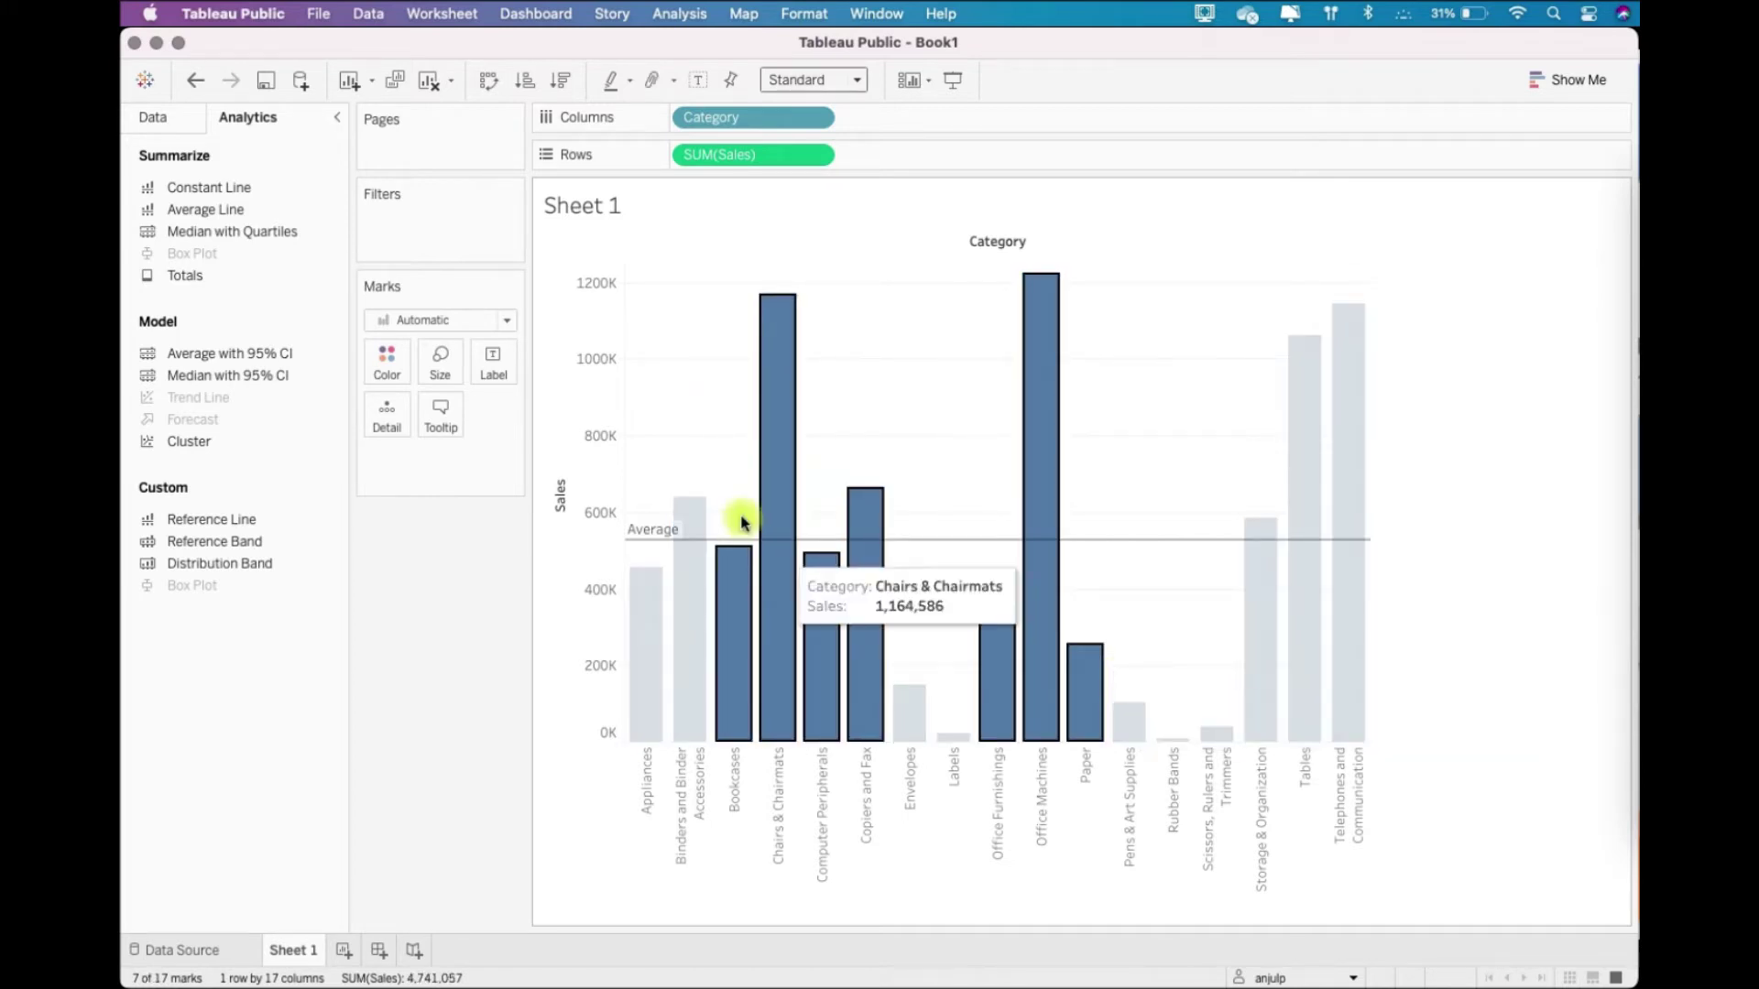
left_click(1236, 470)
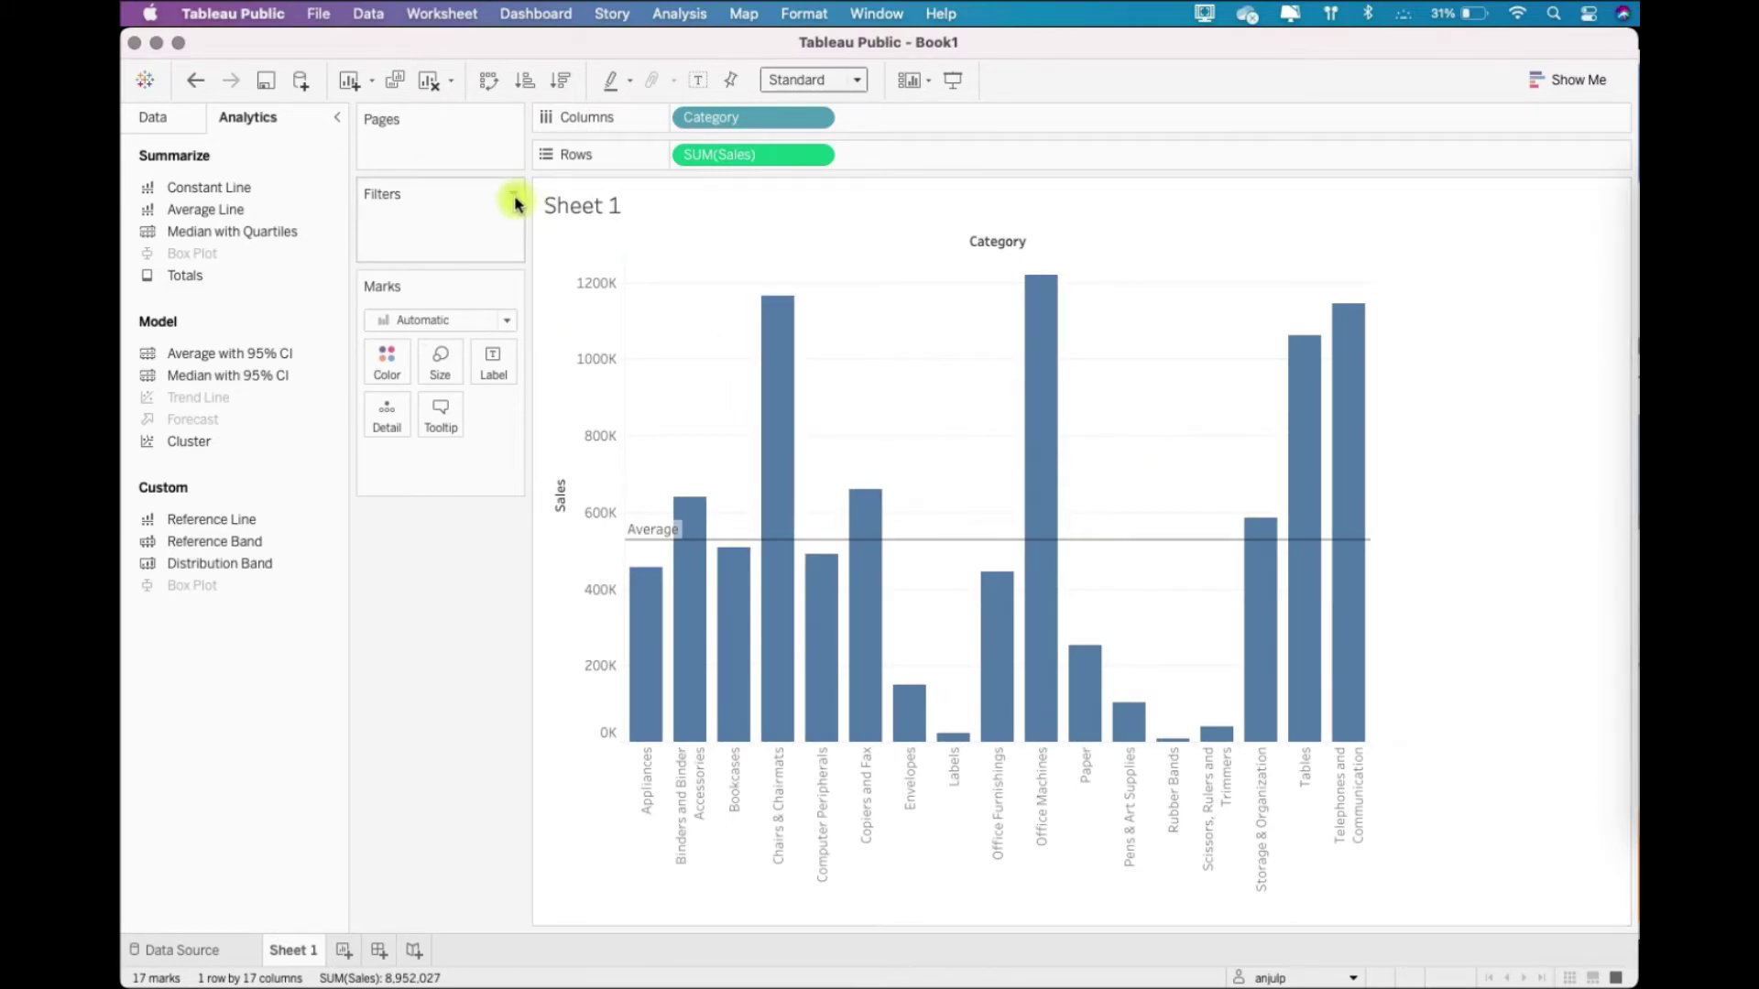
Remove the average line from the Sales axis.
right_click(577, 518)
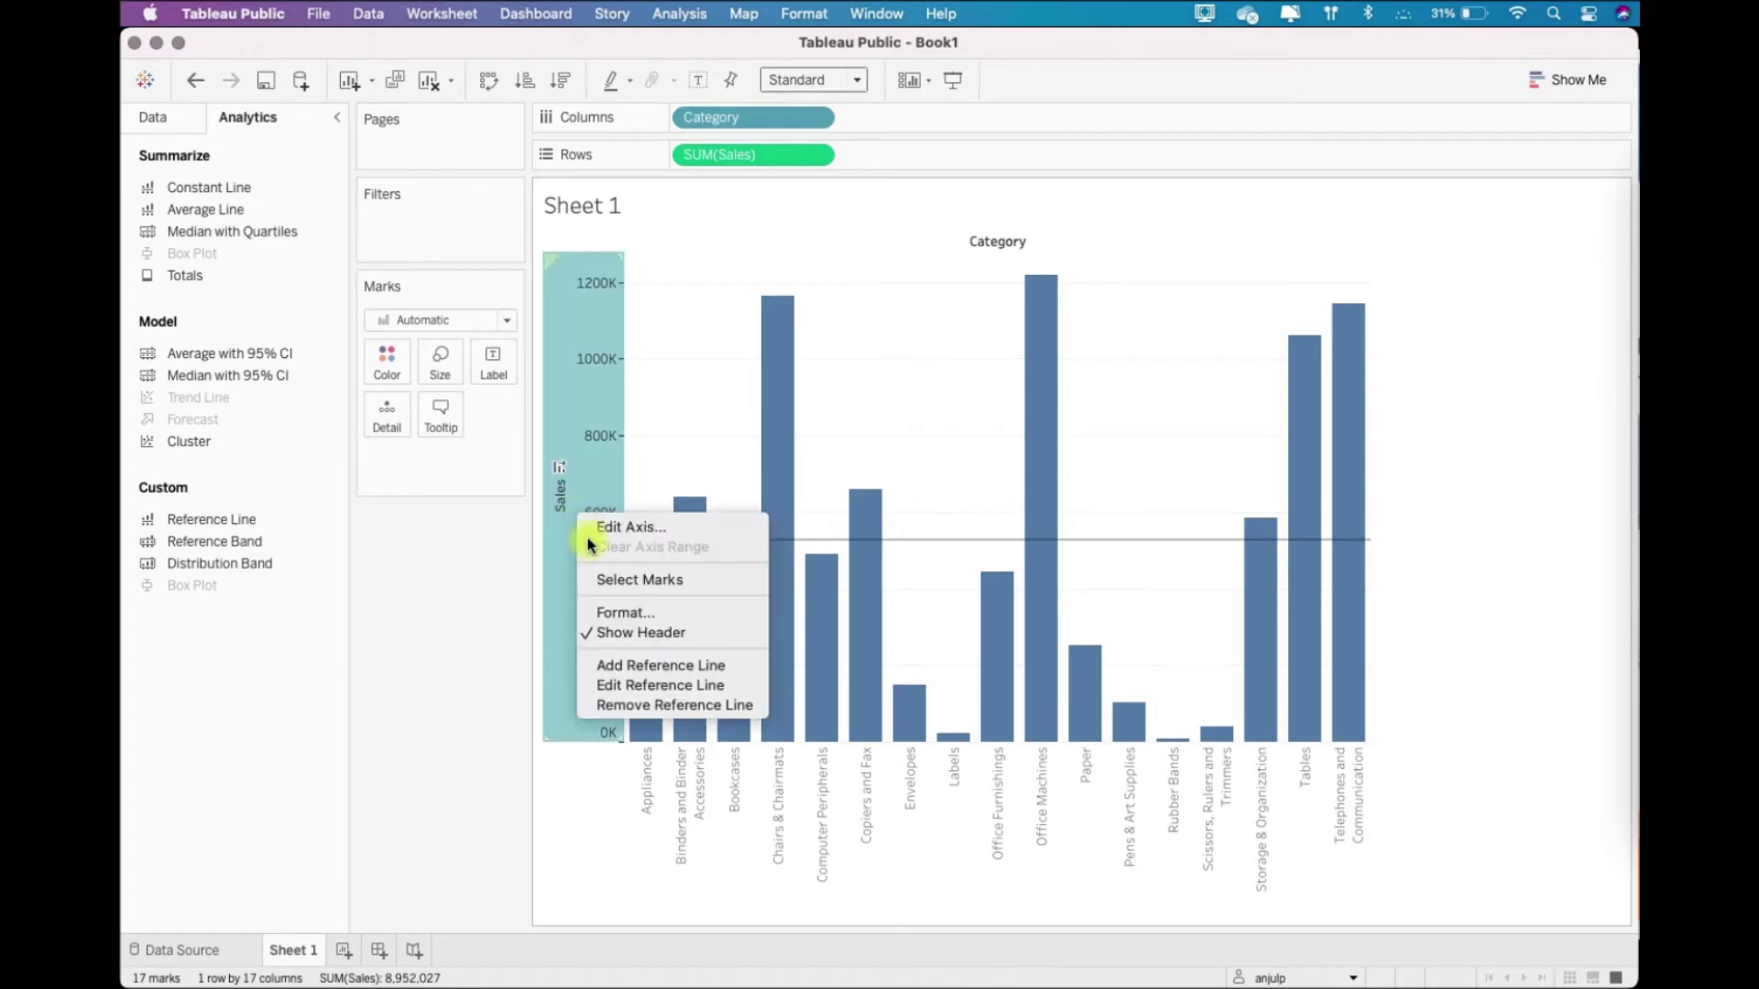
left_click(663, 705)
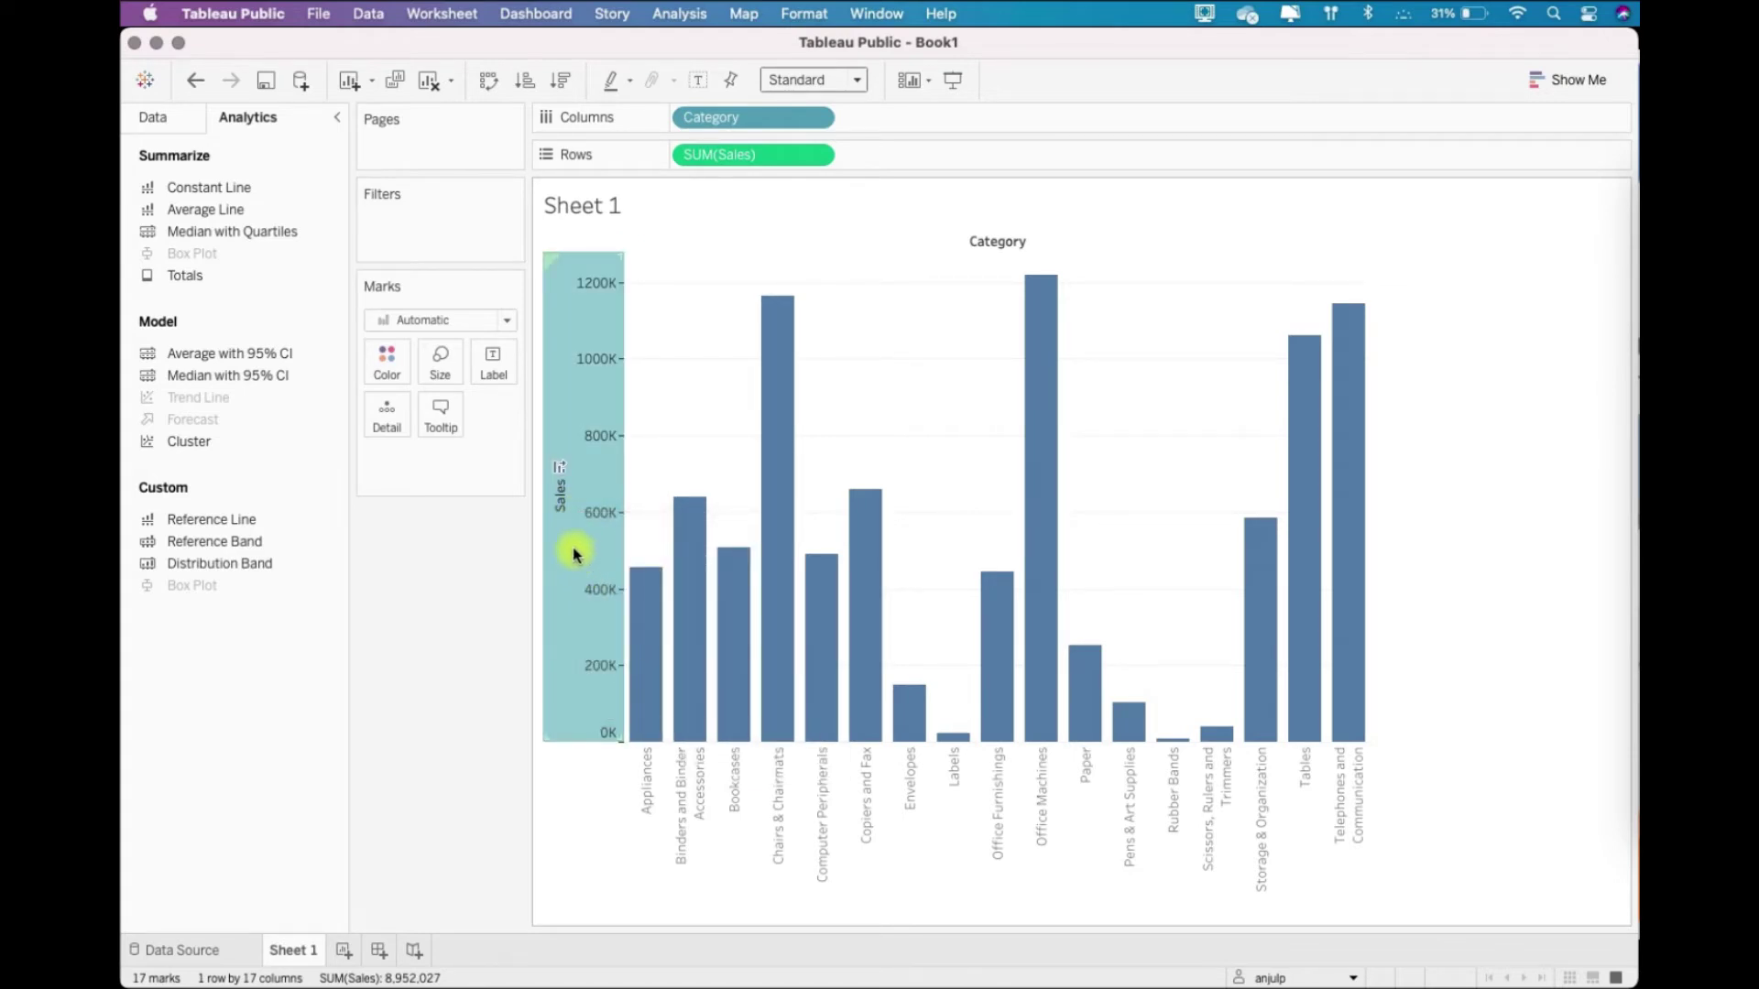
Start a new per-pane reference line on the Sales axis with Constant as its aggregation.
right_click(575, 552)
left_click(687, 702)
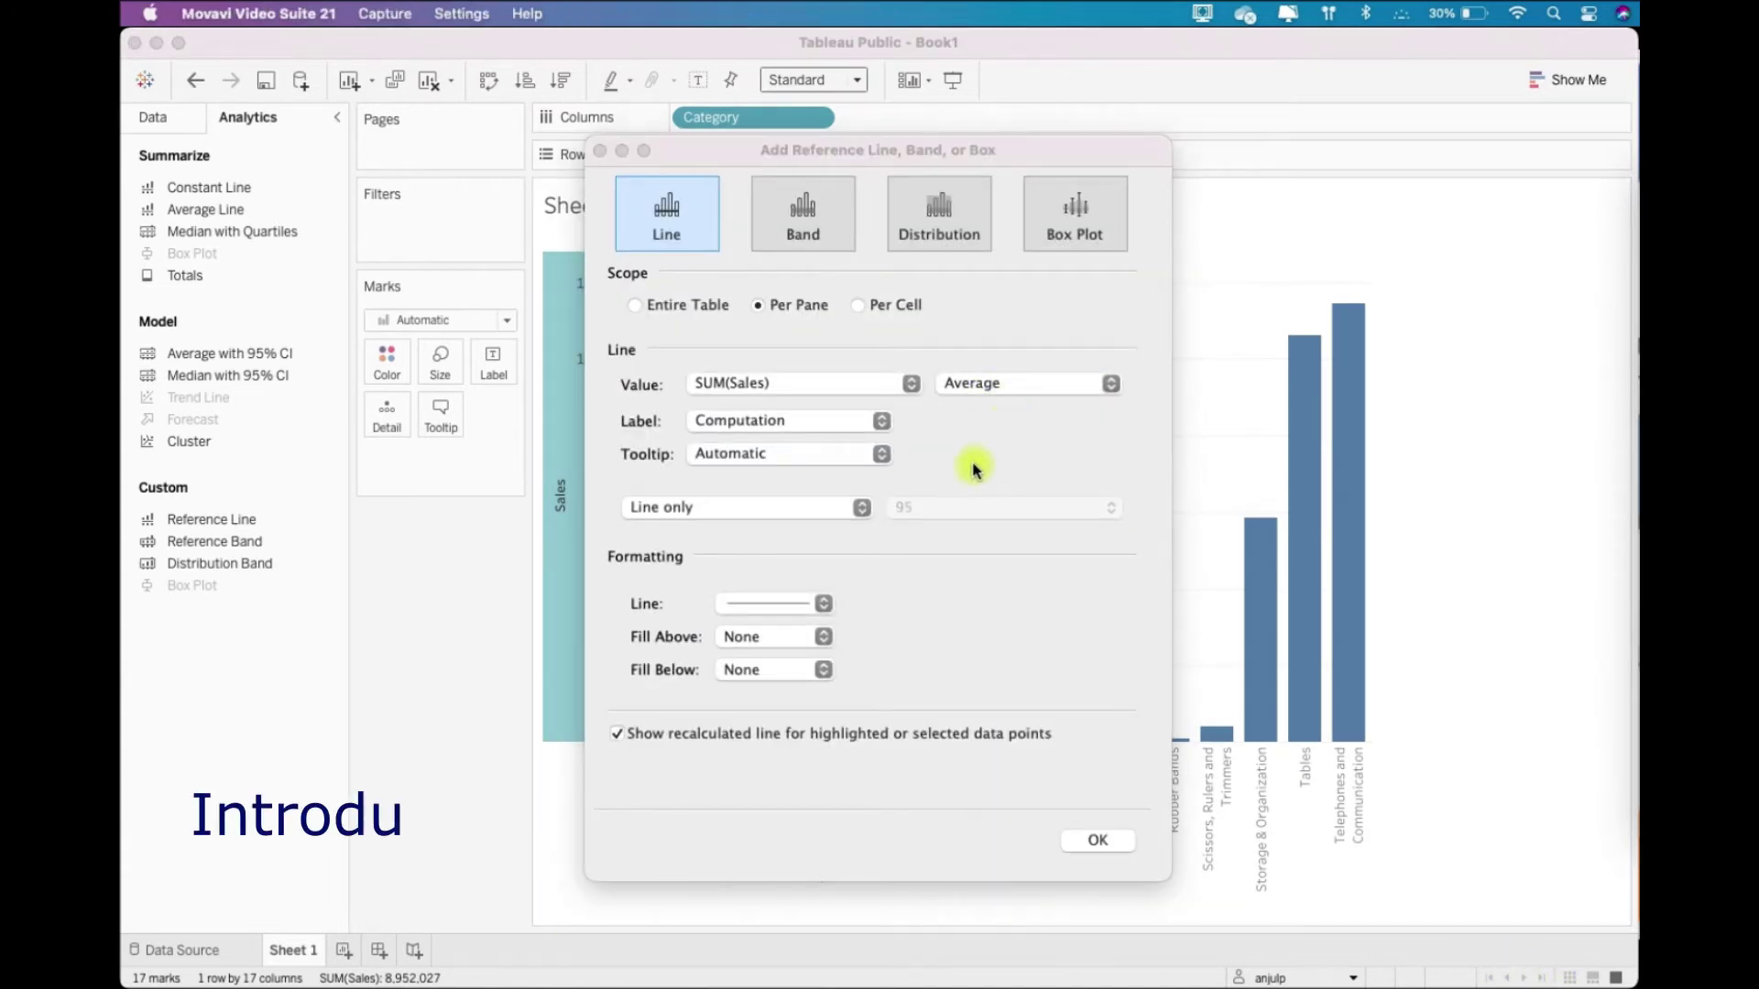
left_click(786, 385)
left_click(806, 383)
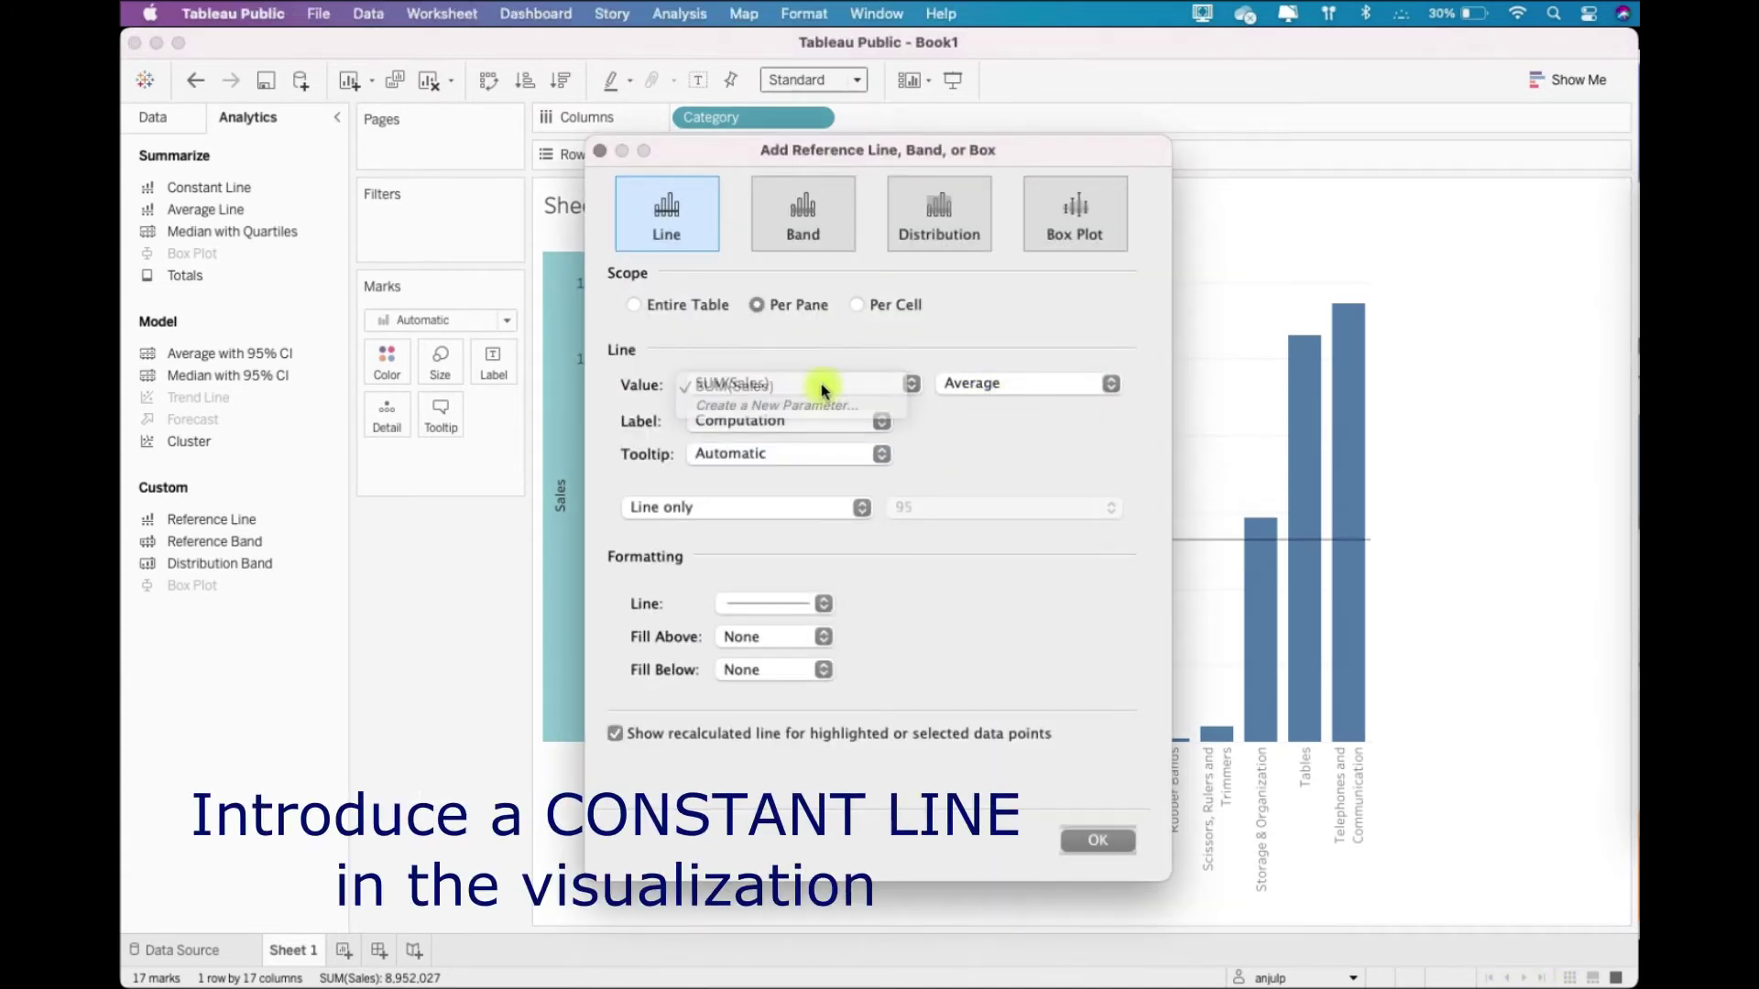
left_click(949, 383)
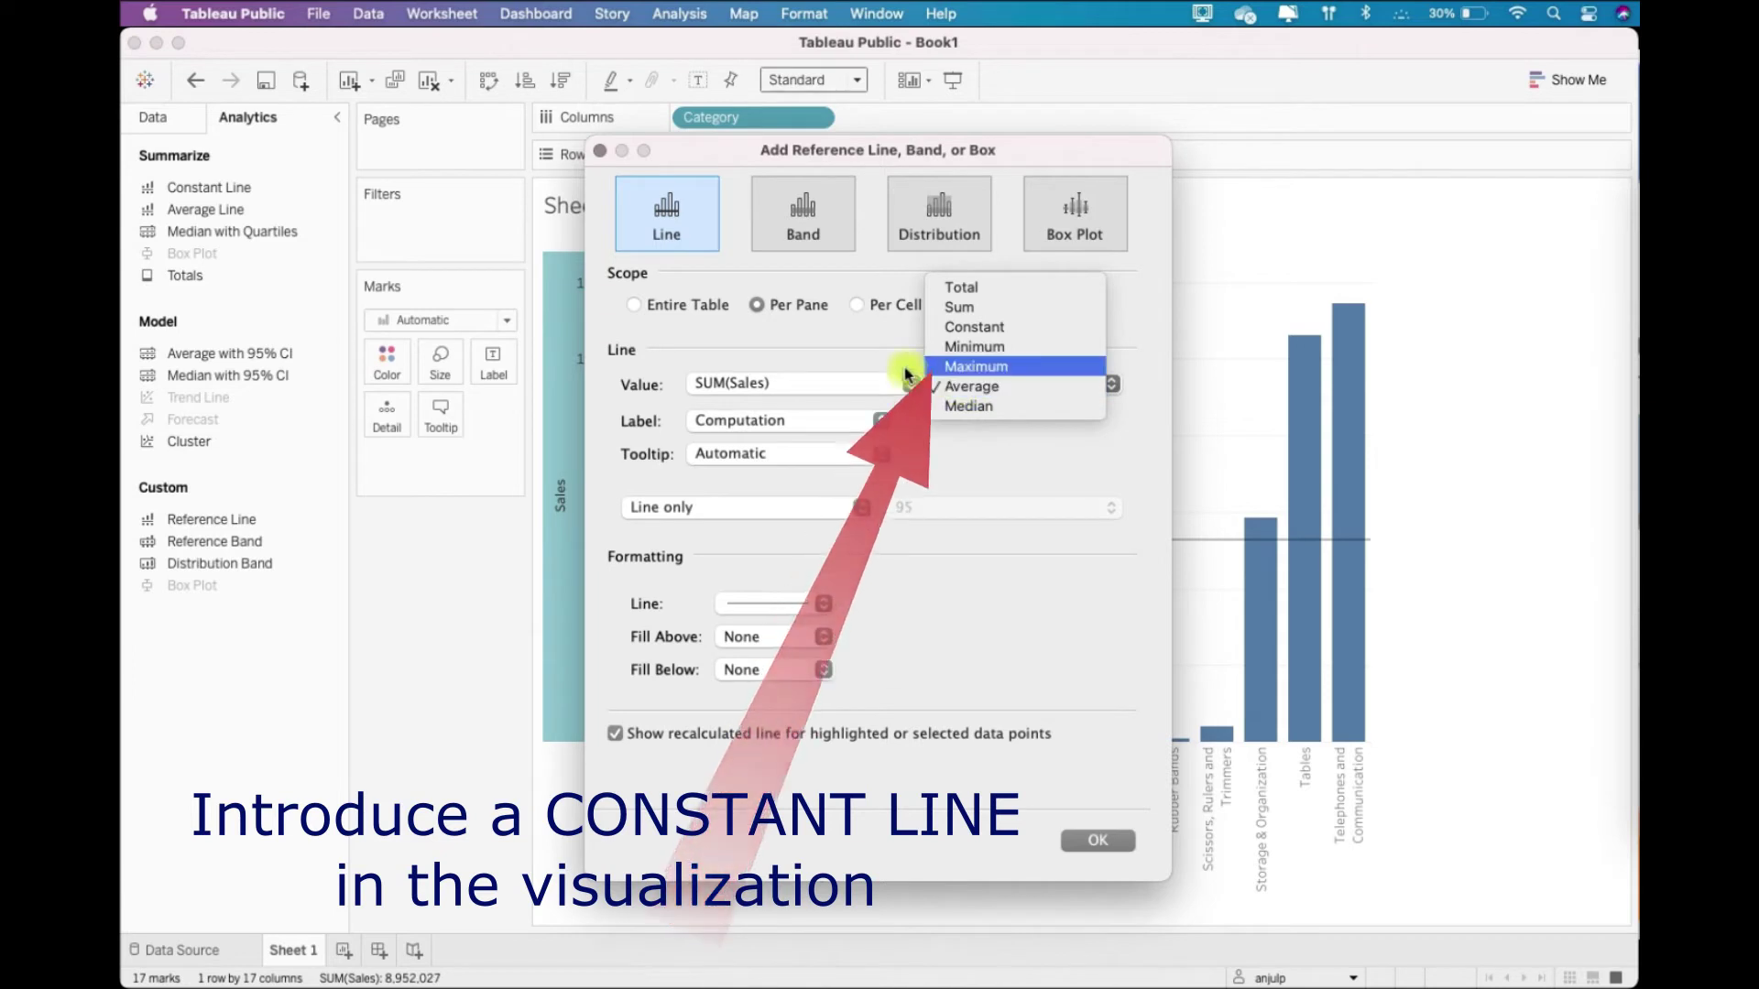
left_click(1015, 456)
left_click(990, 382)
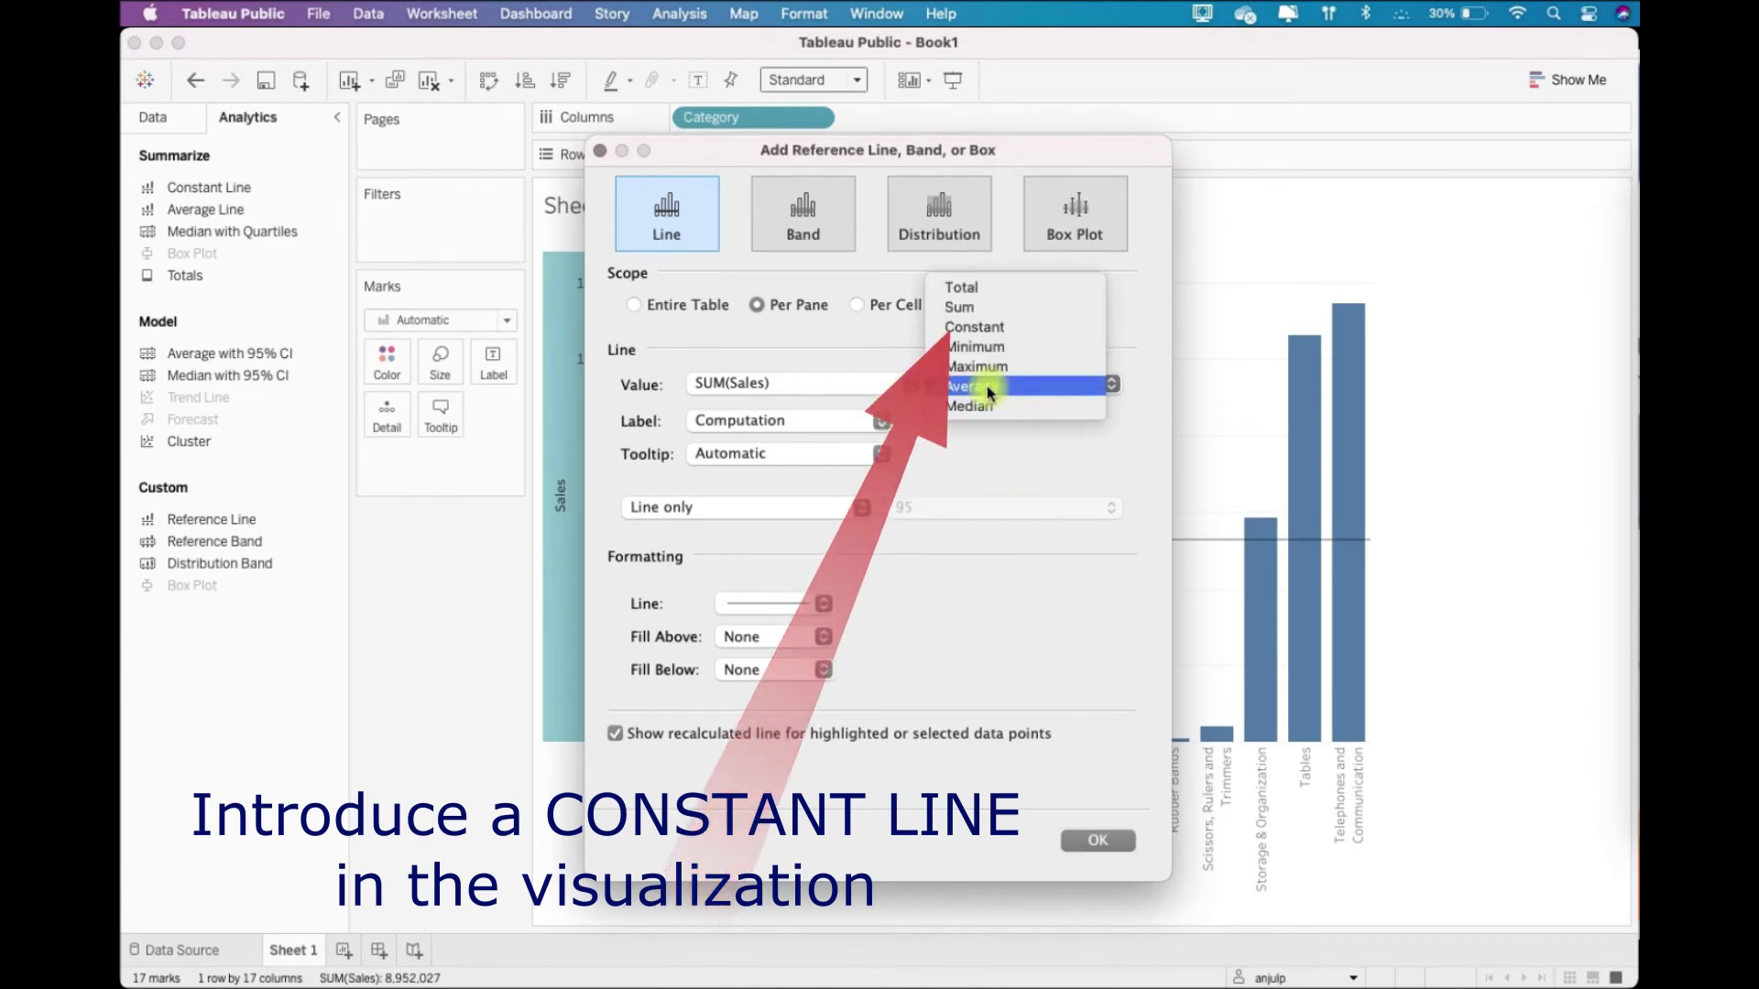
left_click(982, 322)
Set the constant line's value to 1000K after trying 10000K, apply it, and view the line's quick options.
left_click_drag(770, 154, 1088, 262)
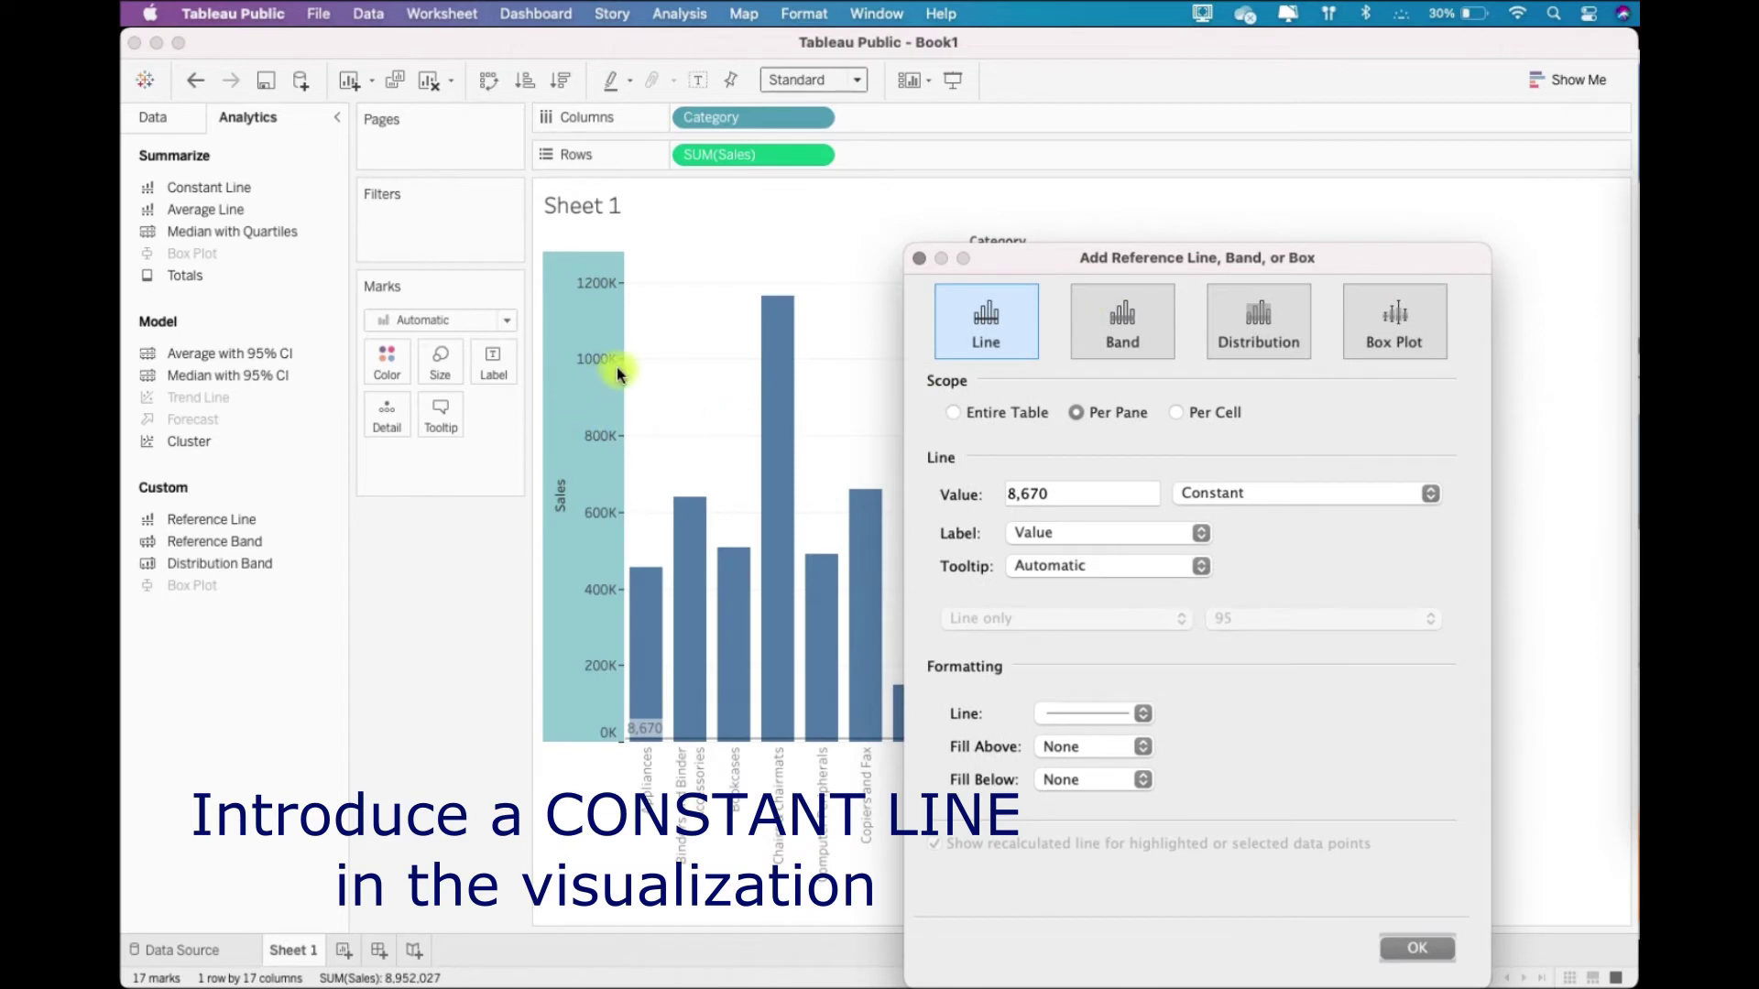
left_click(1068, 492)
type("10000K")
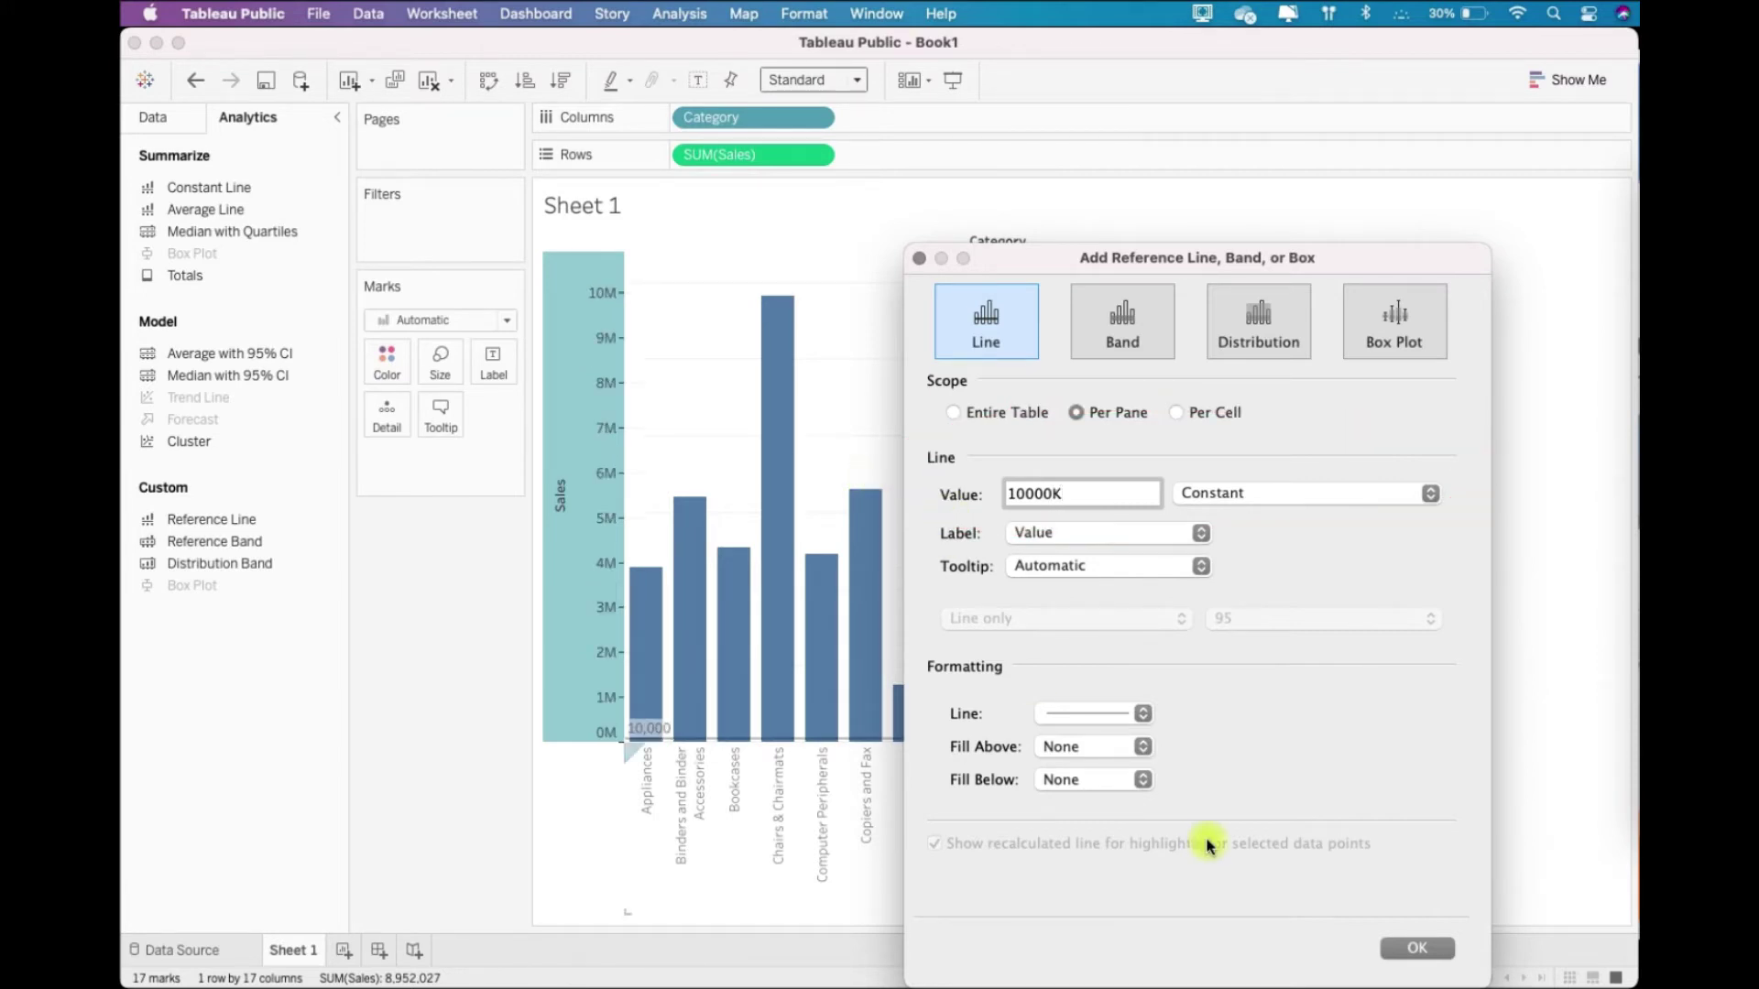
left_click(1410, 948)
left_click_drag(1162, 256, 1236, 131)
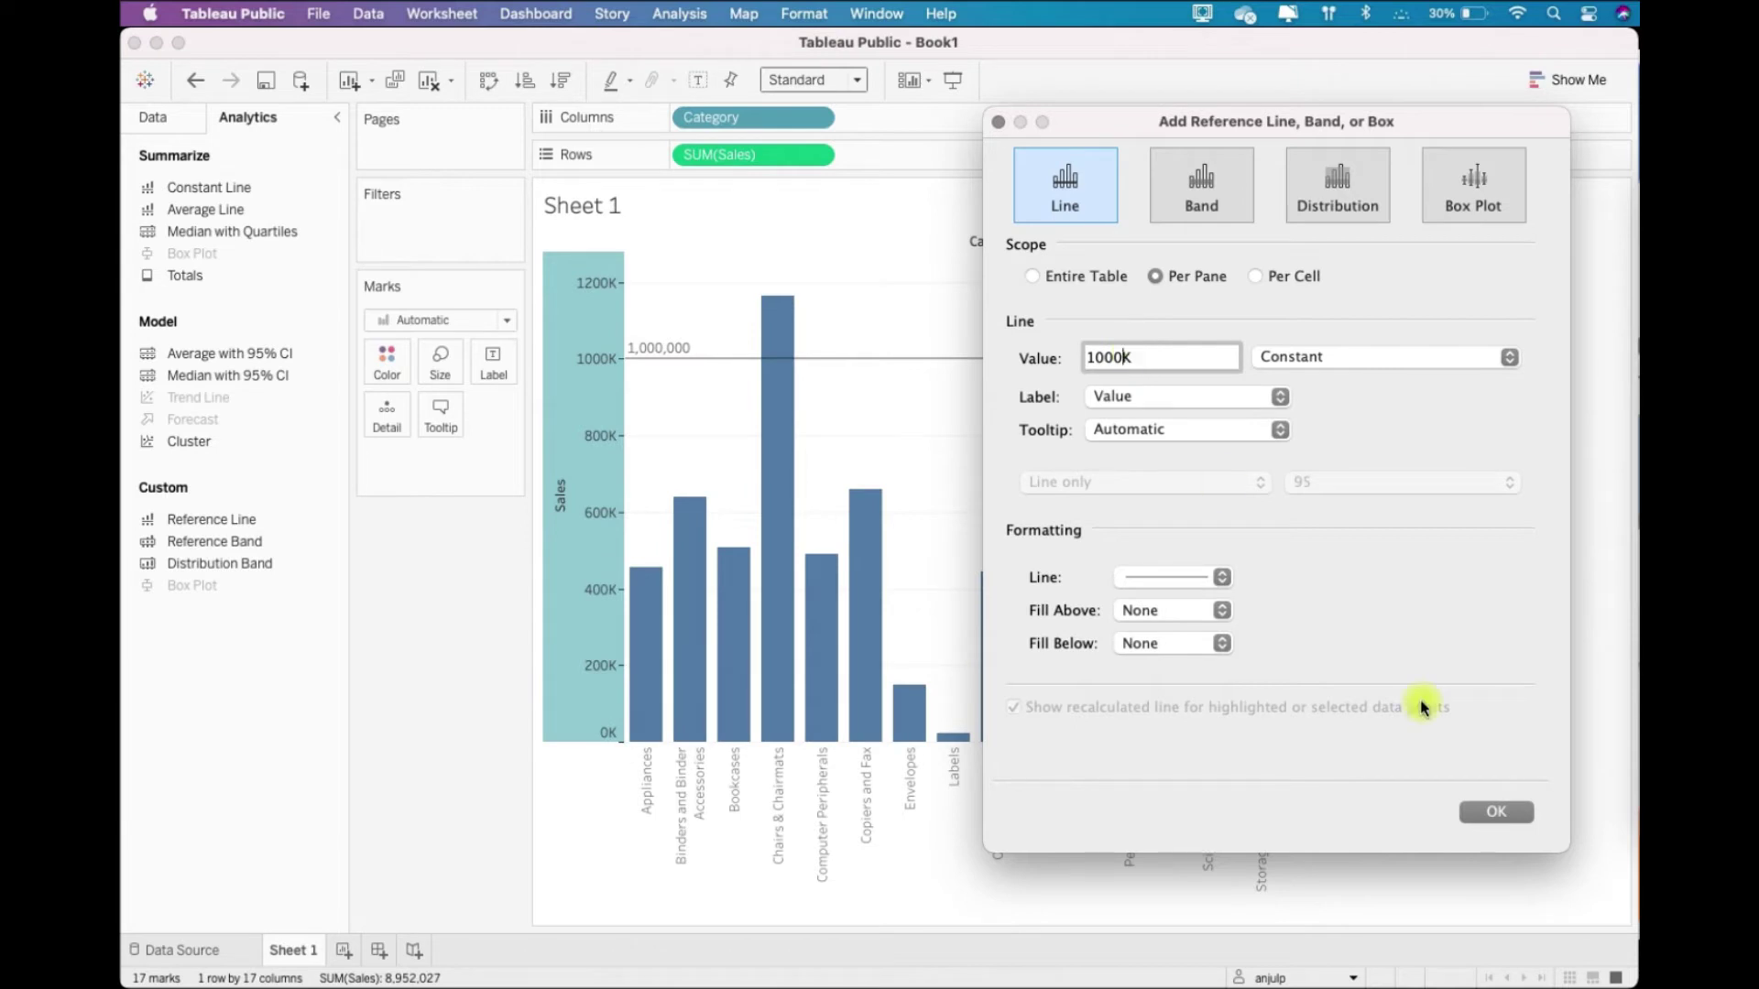
left_click(1496, 812)
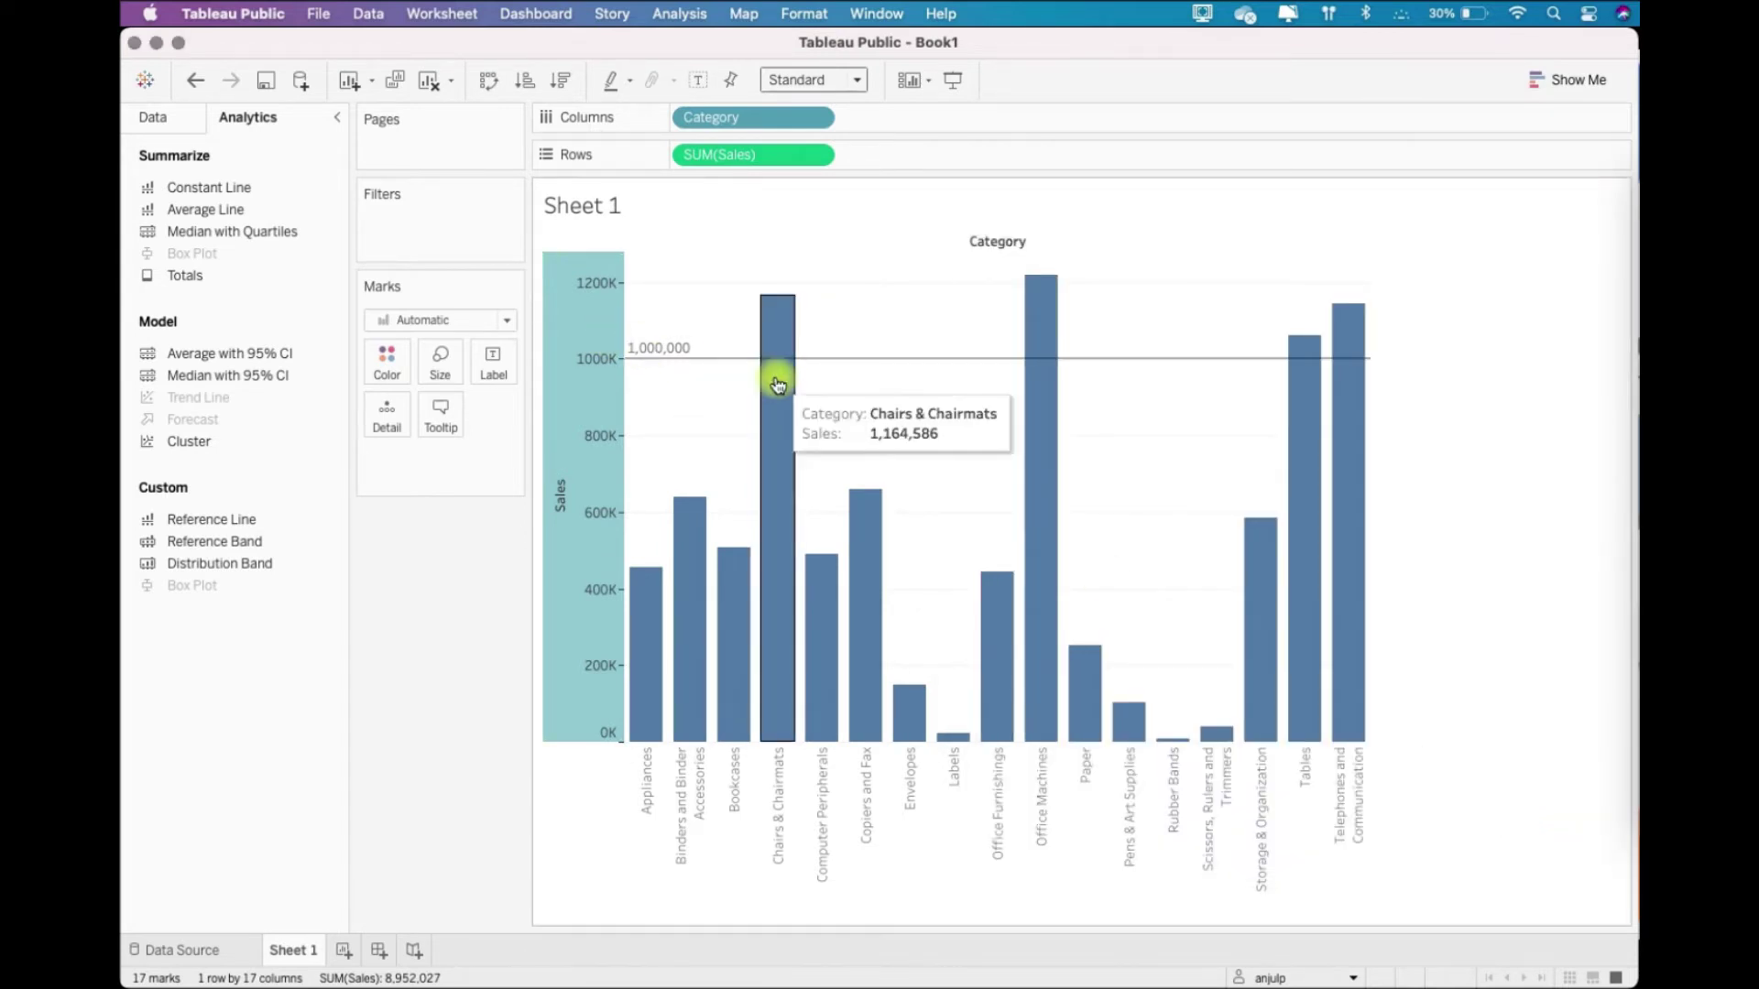
left_click(1154, 364)
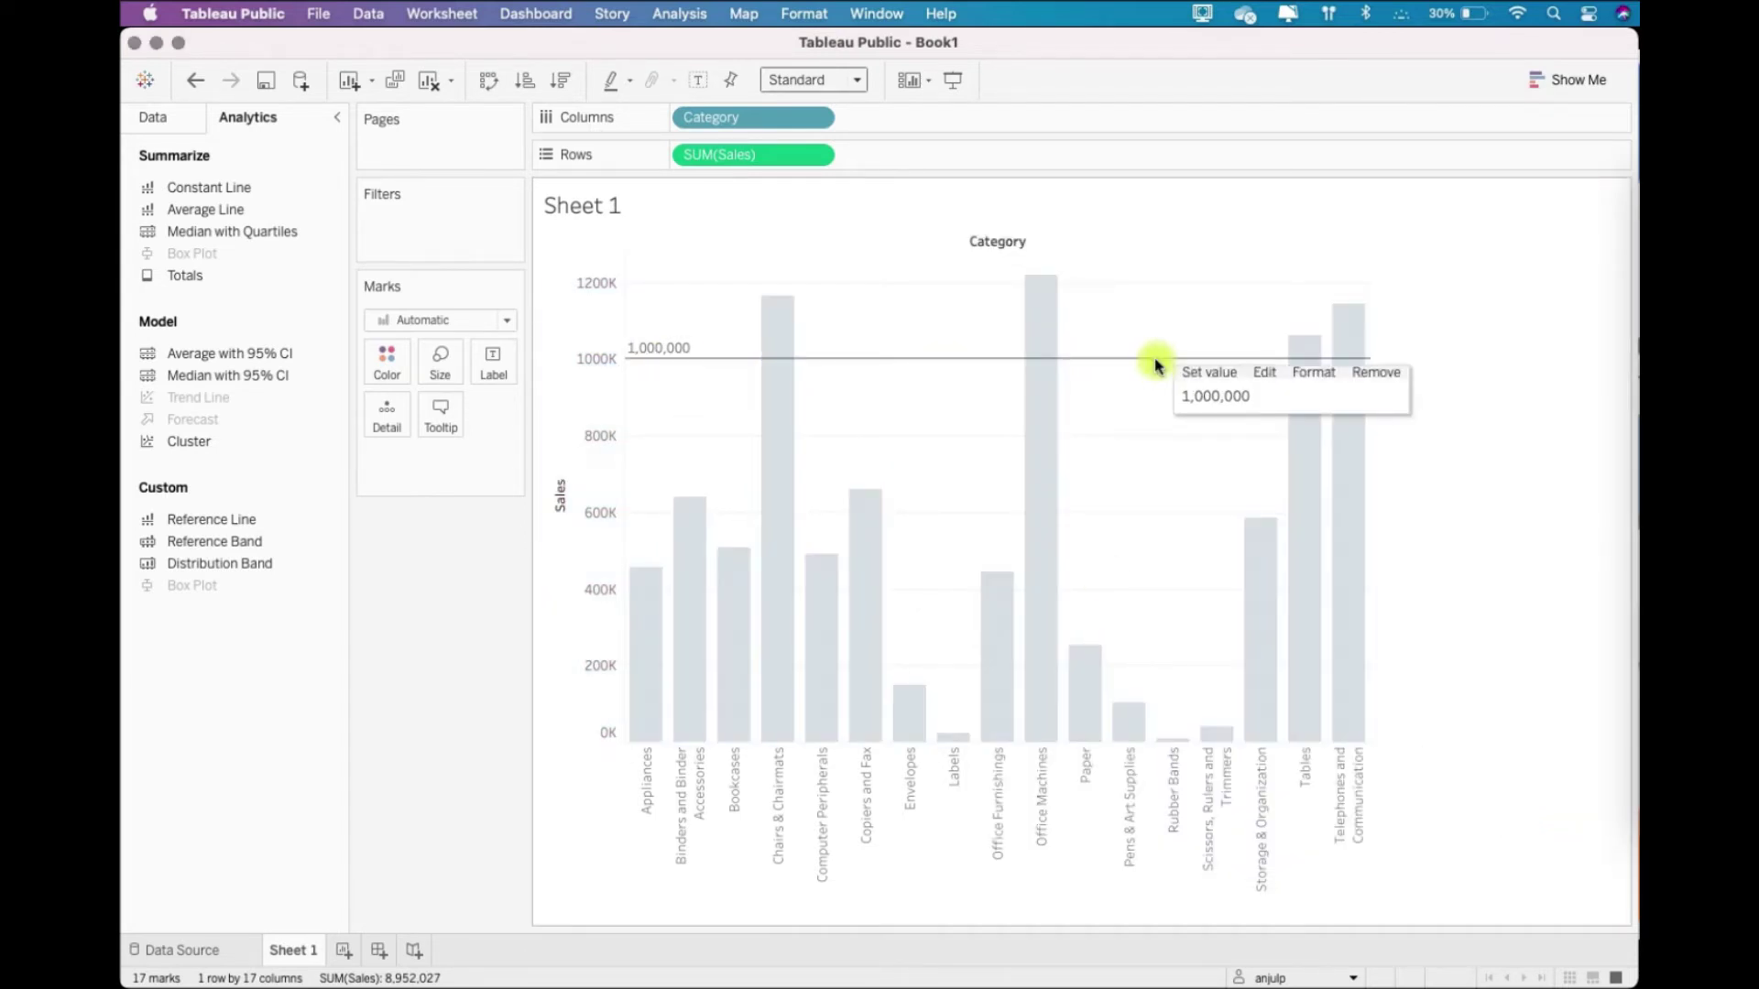
left_click(1154, 494)
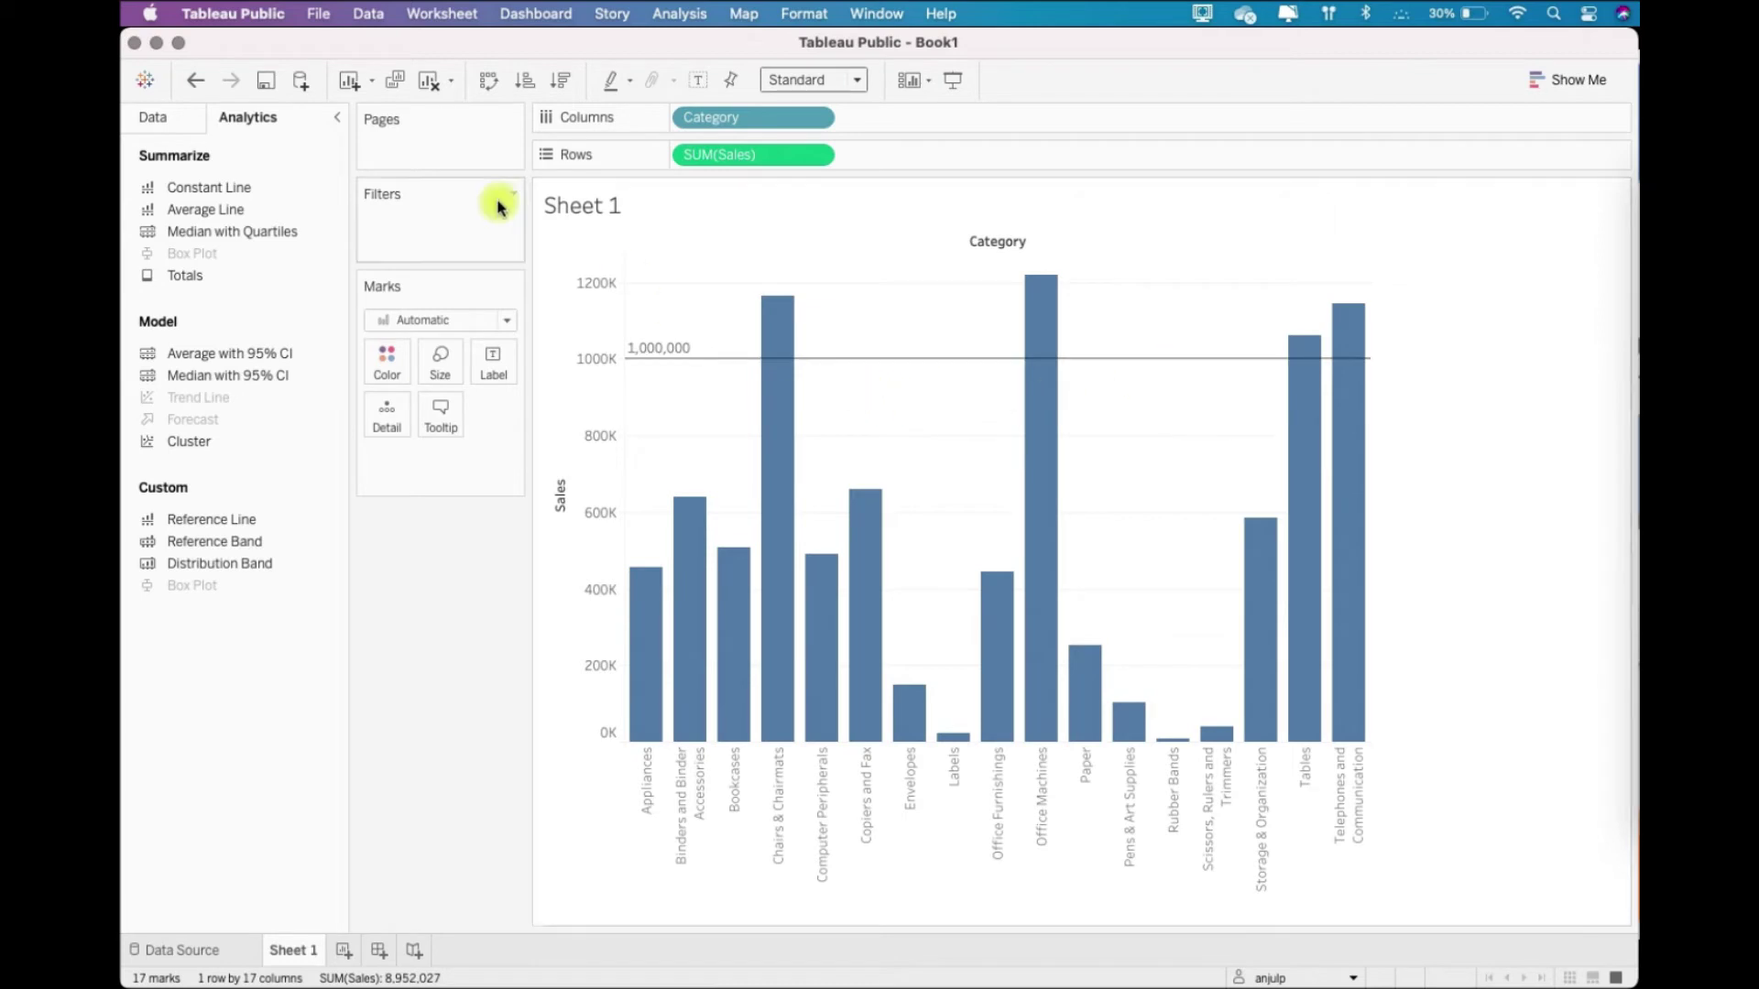
Remove the constant line from the Sales axis and view the axis's Add Reference Line option.
left_click(645, 360)
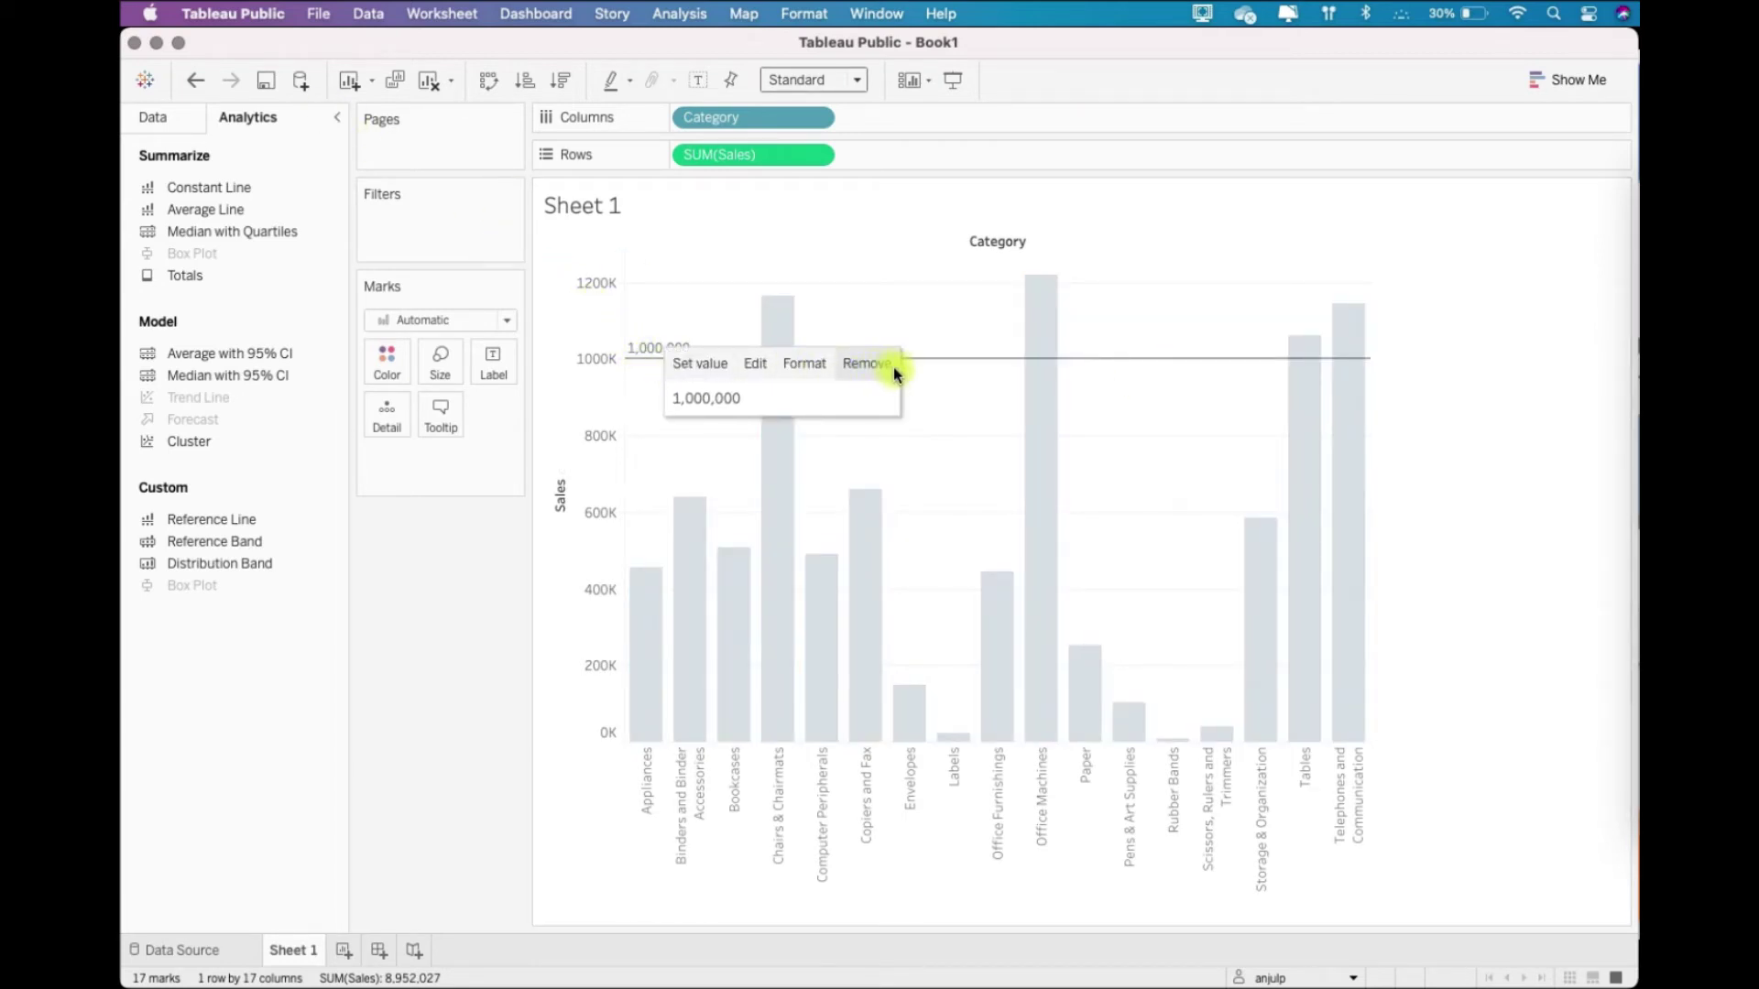
left_click(866, 364)
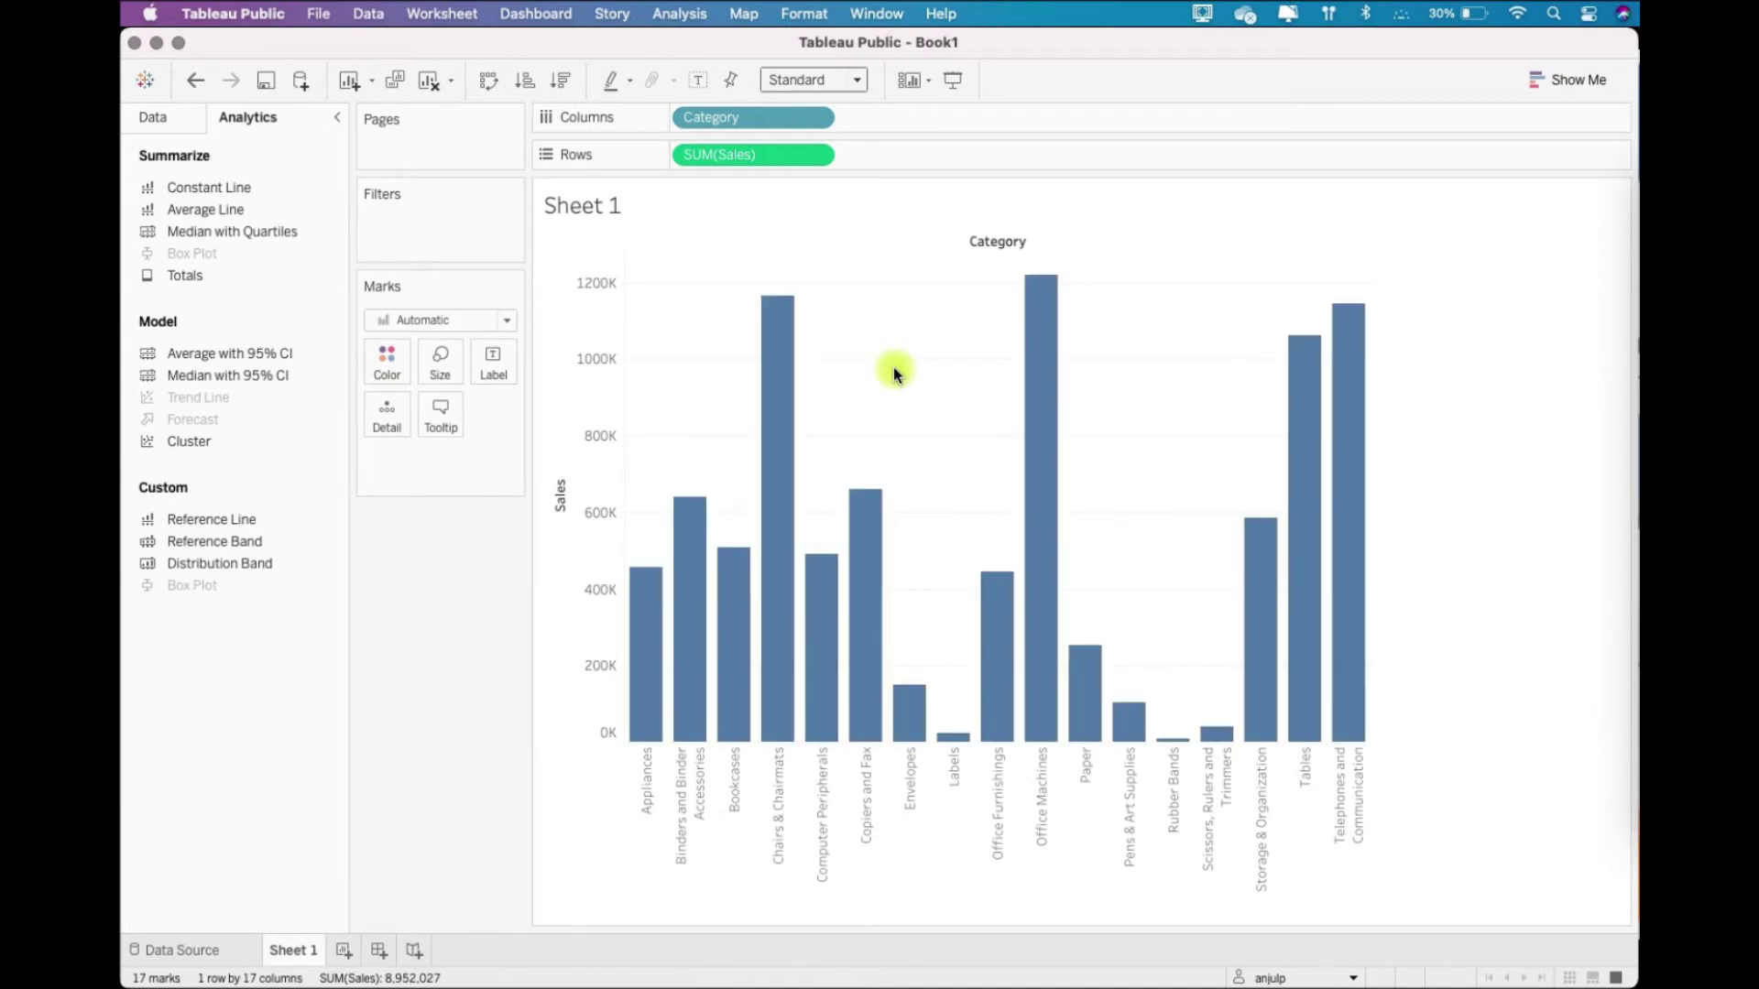
right_click(580, 402)
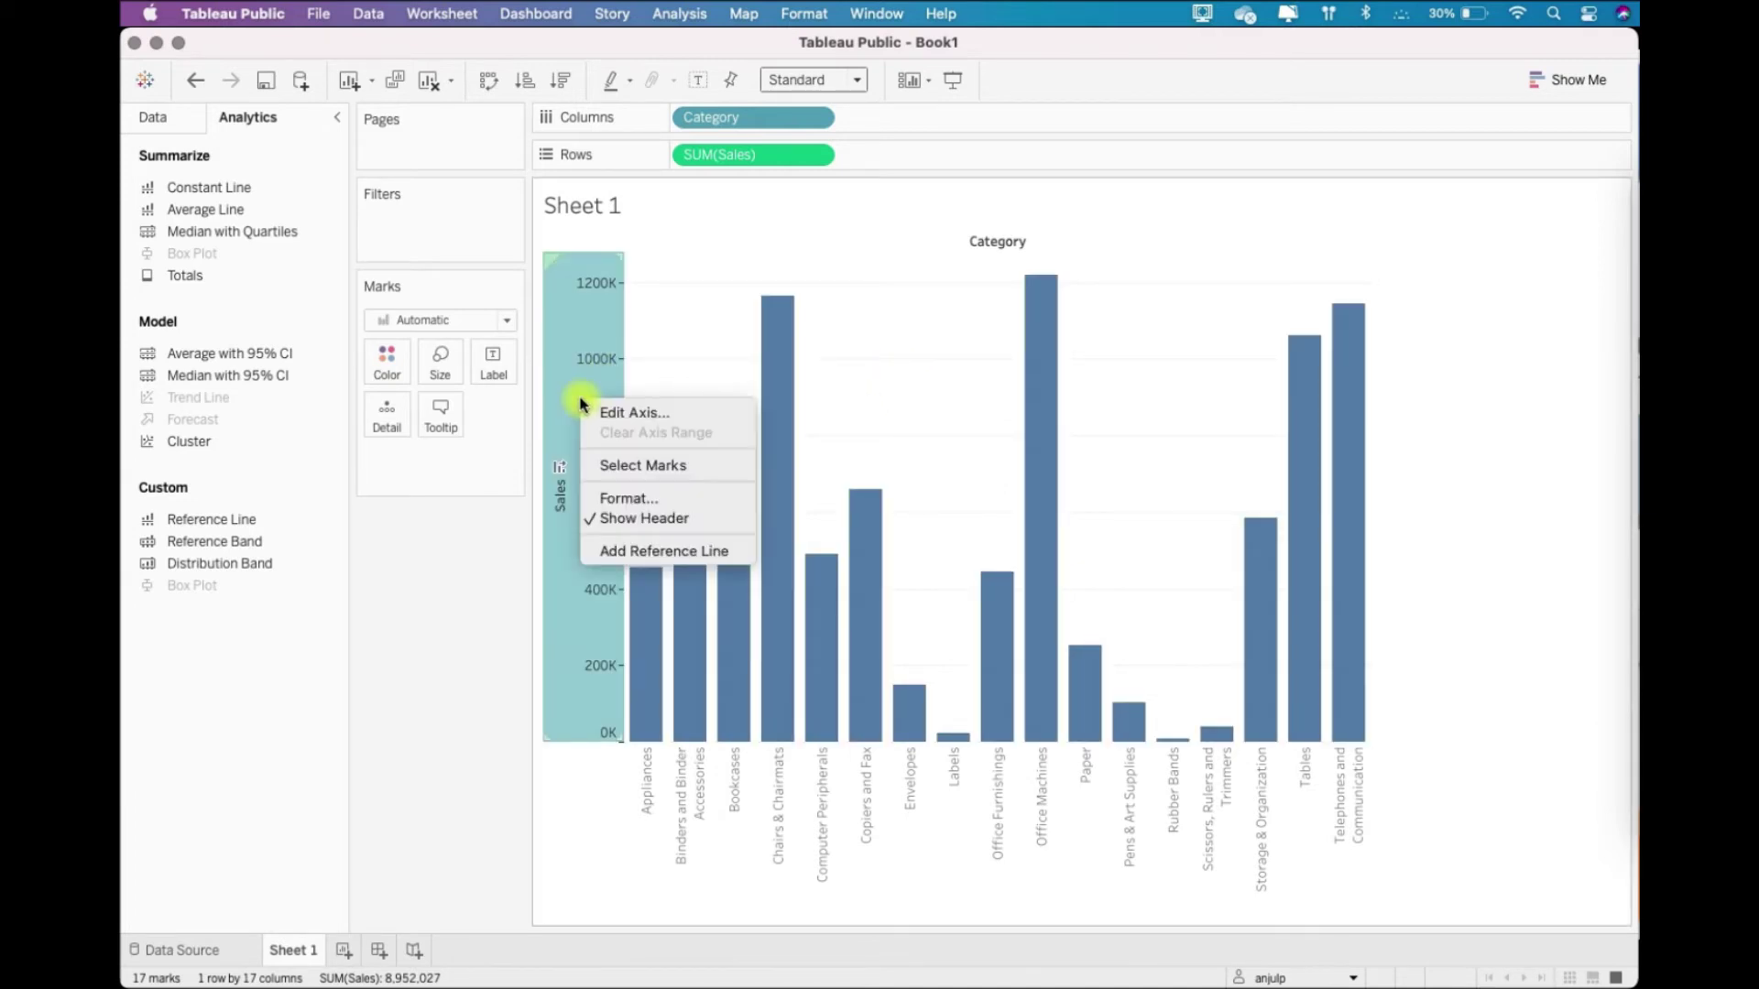
left_click(448, 628)
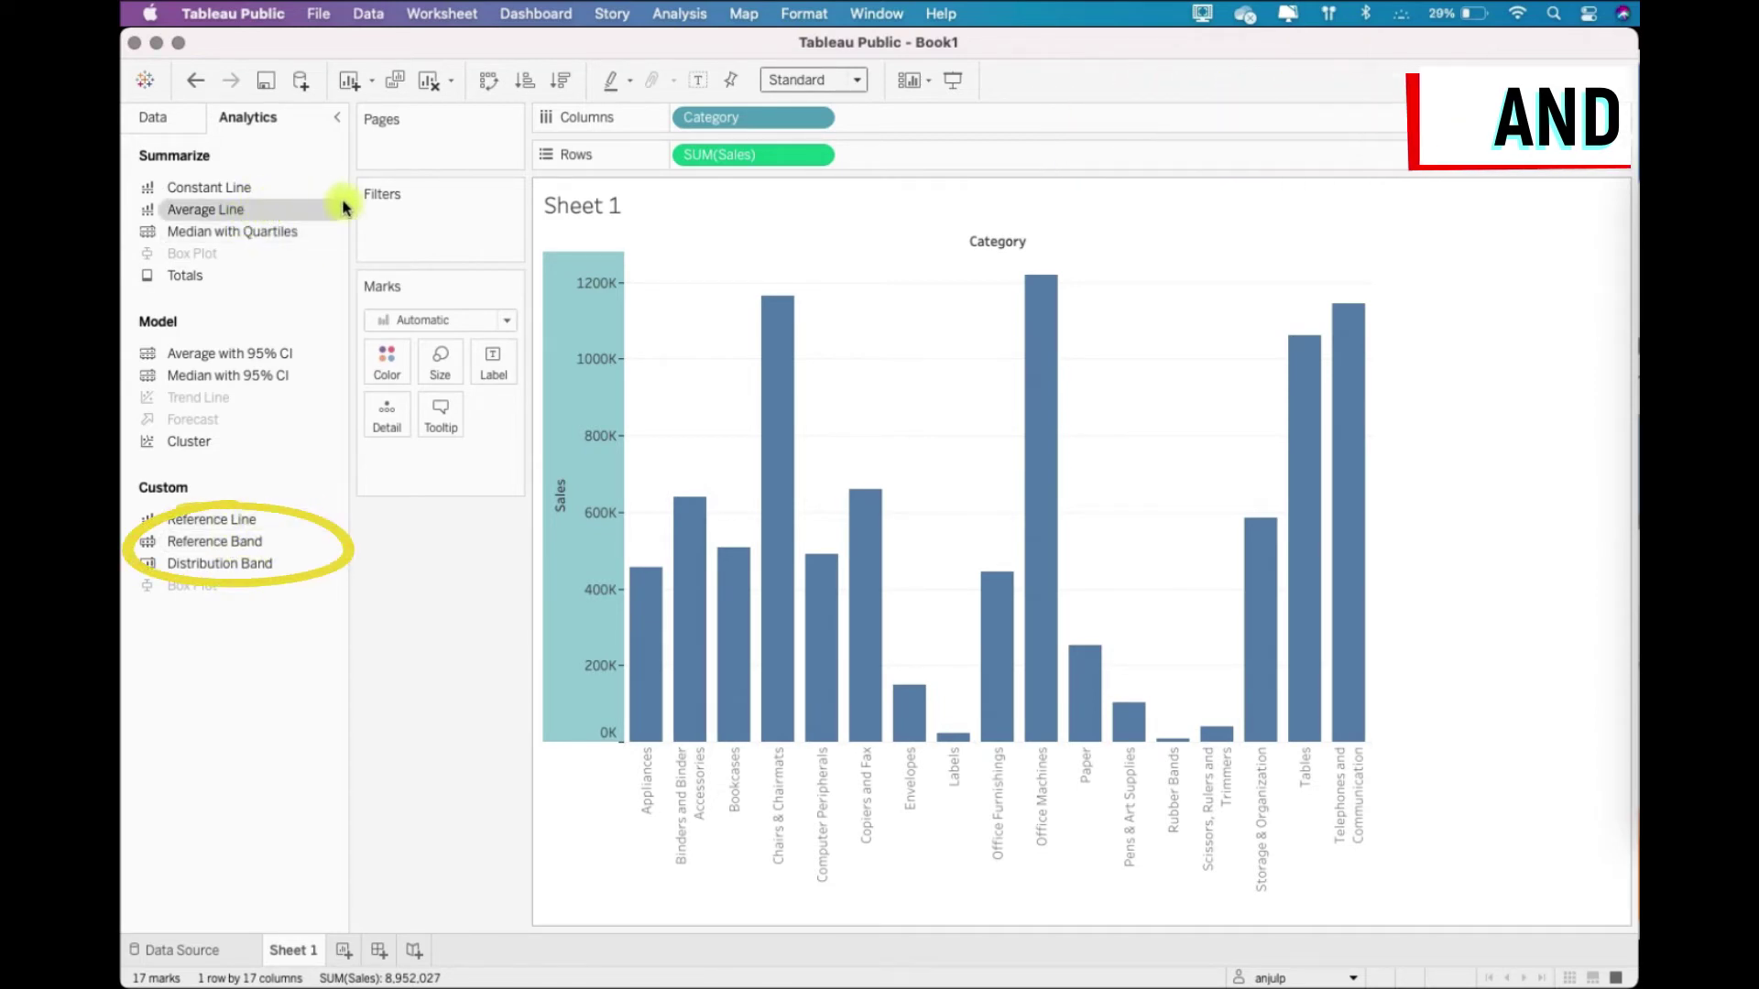
Try an average line across the entire table, first as a custom Reference Line and again as an Average Line, undoing each.
left_click_drag(251, 525, 738, 271)
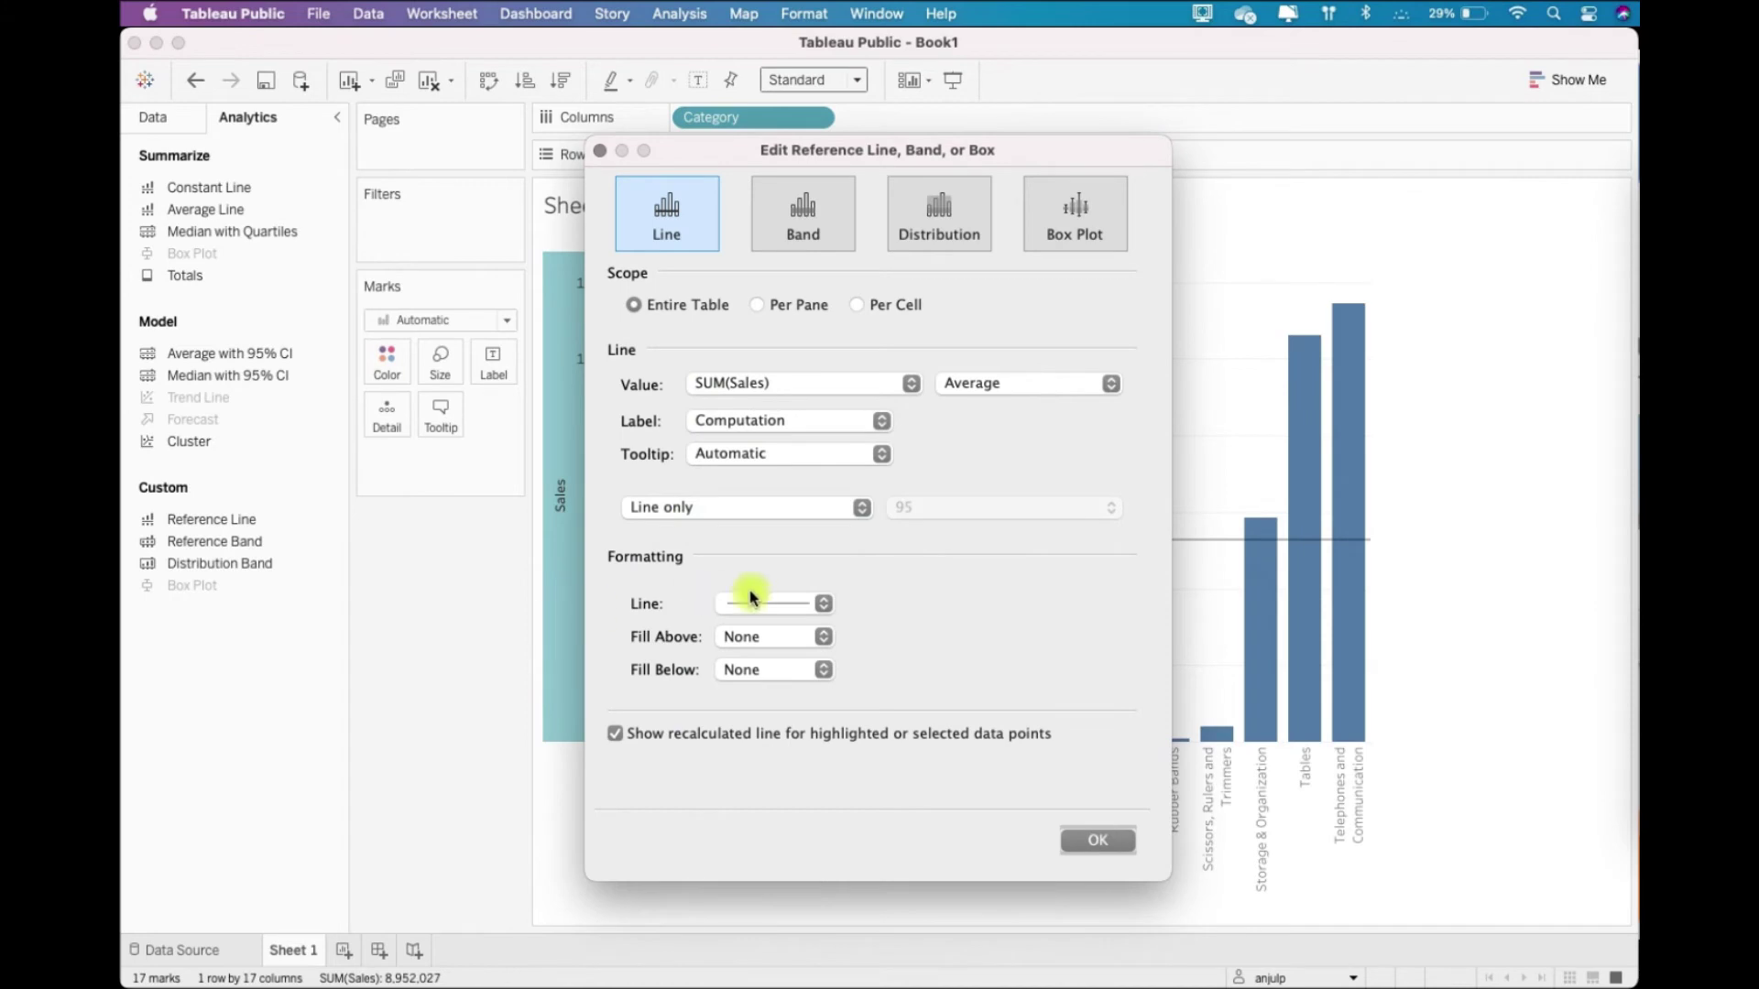
left_click(599, 152)
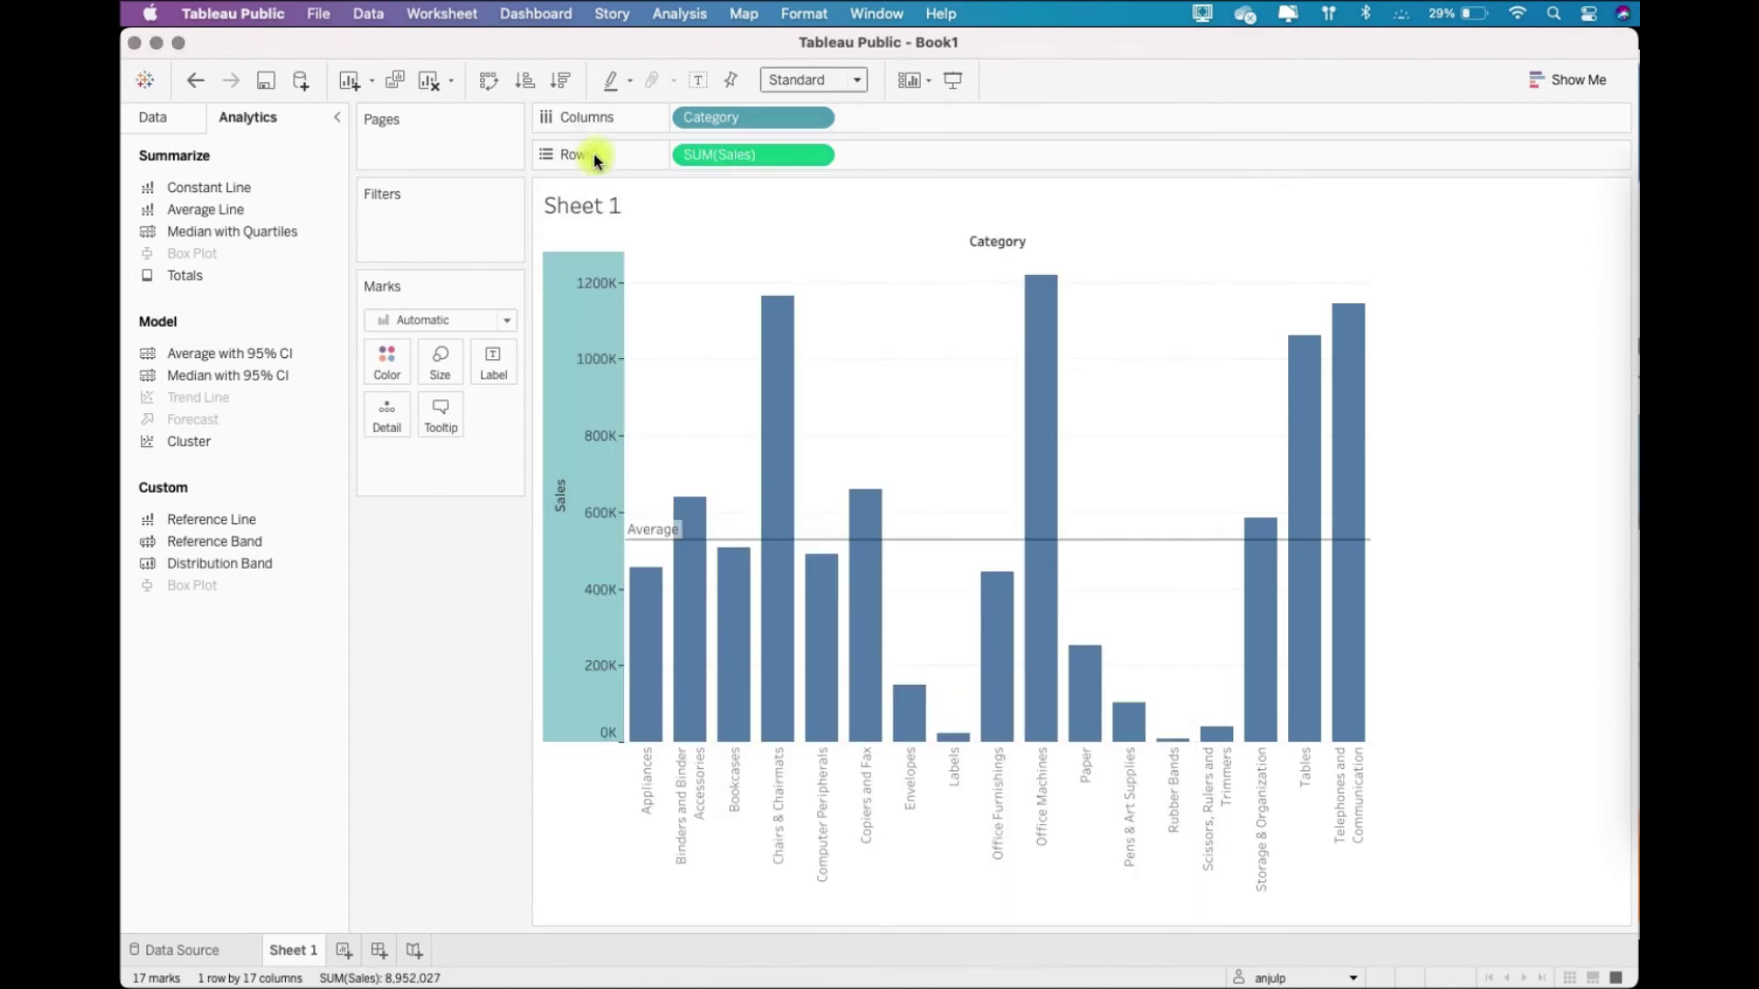
left_click(193, 83)
left_click_drag(243, 211, 740, 264)
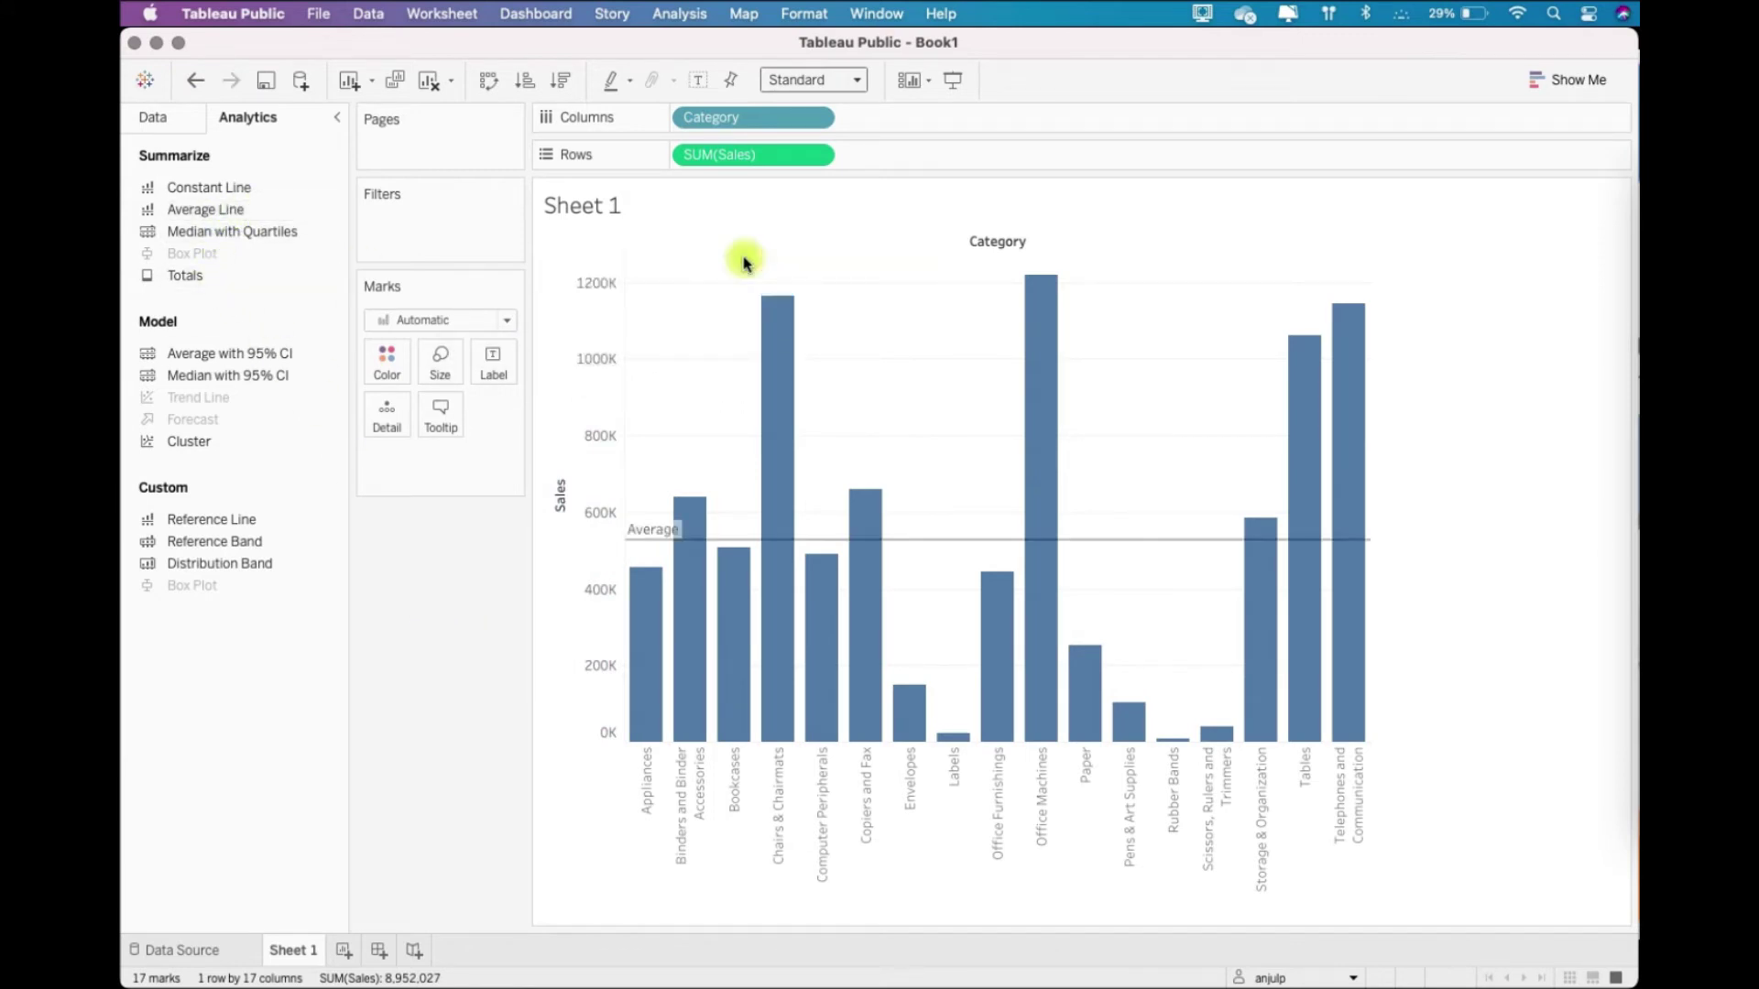
left_click(197, 83)
Add a reference band on Sales across the entire table, running from Minimum to Average.
left_click_drag(209, 543, 736, 280)
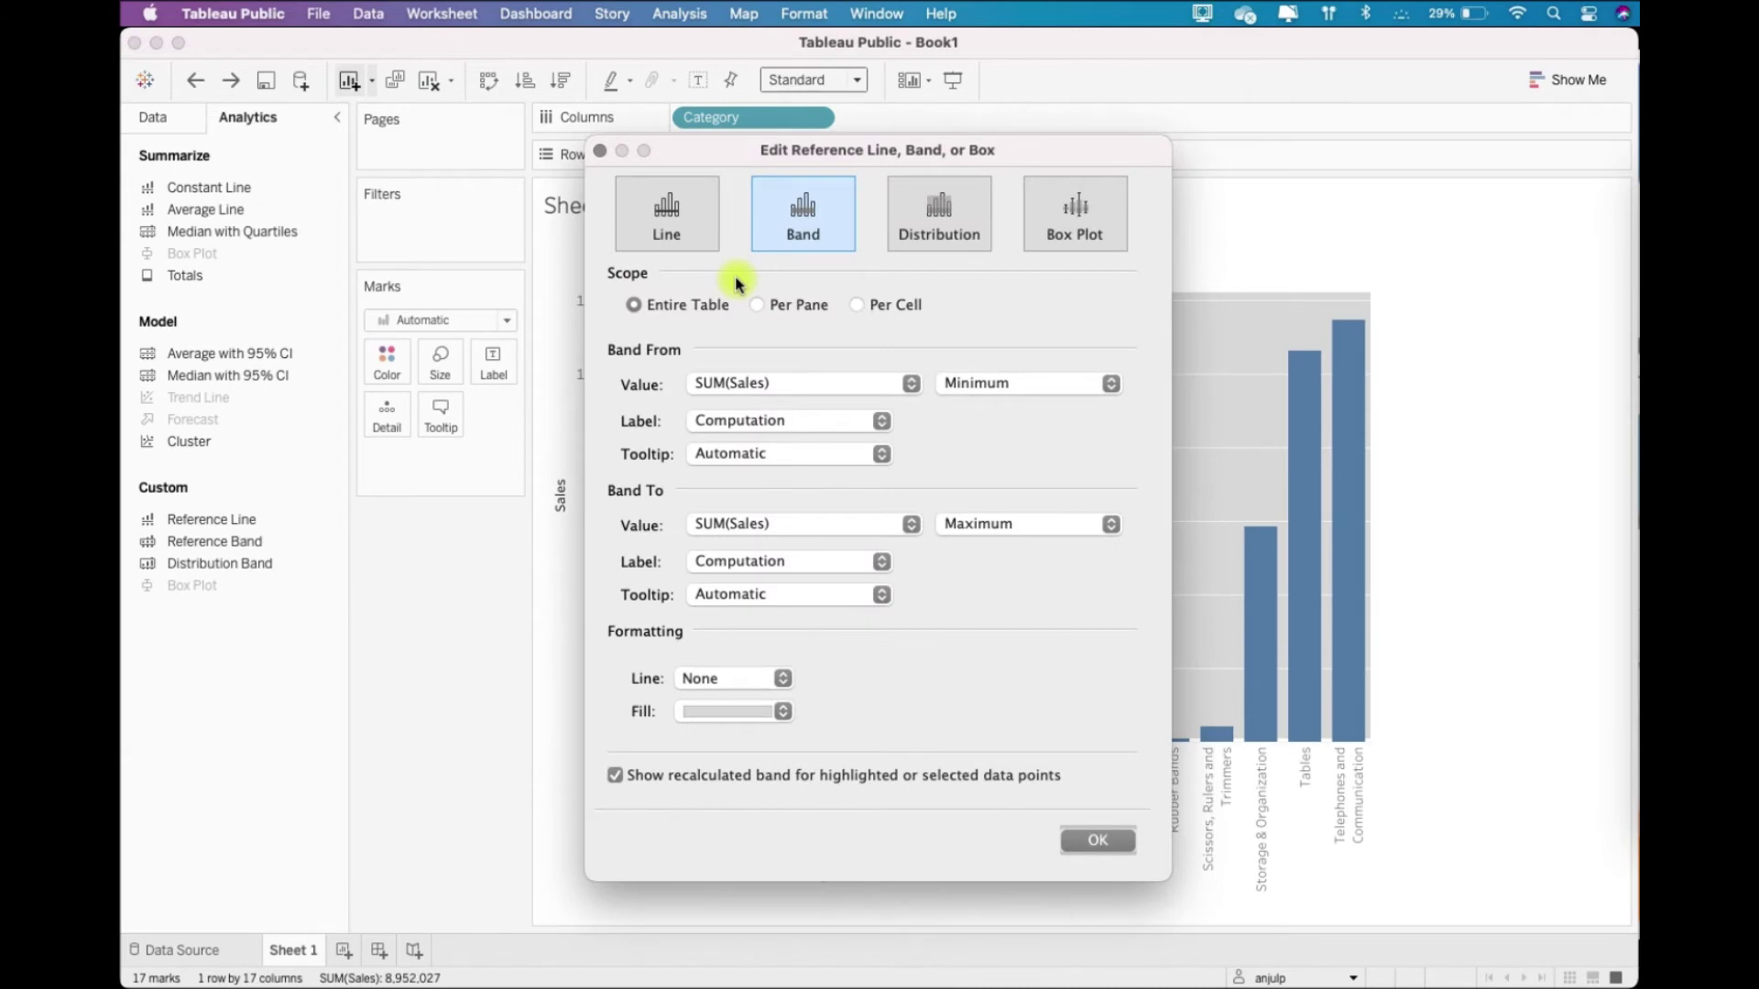
left_click_drag(766, 150, 1176, 167)
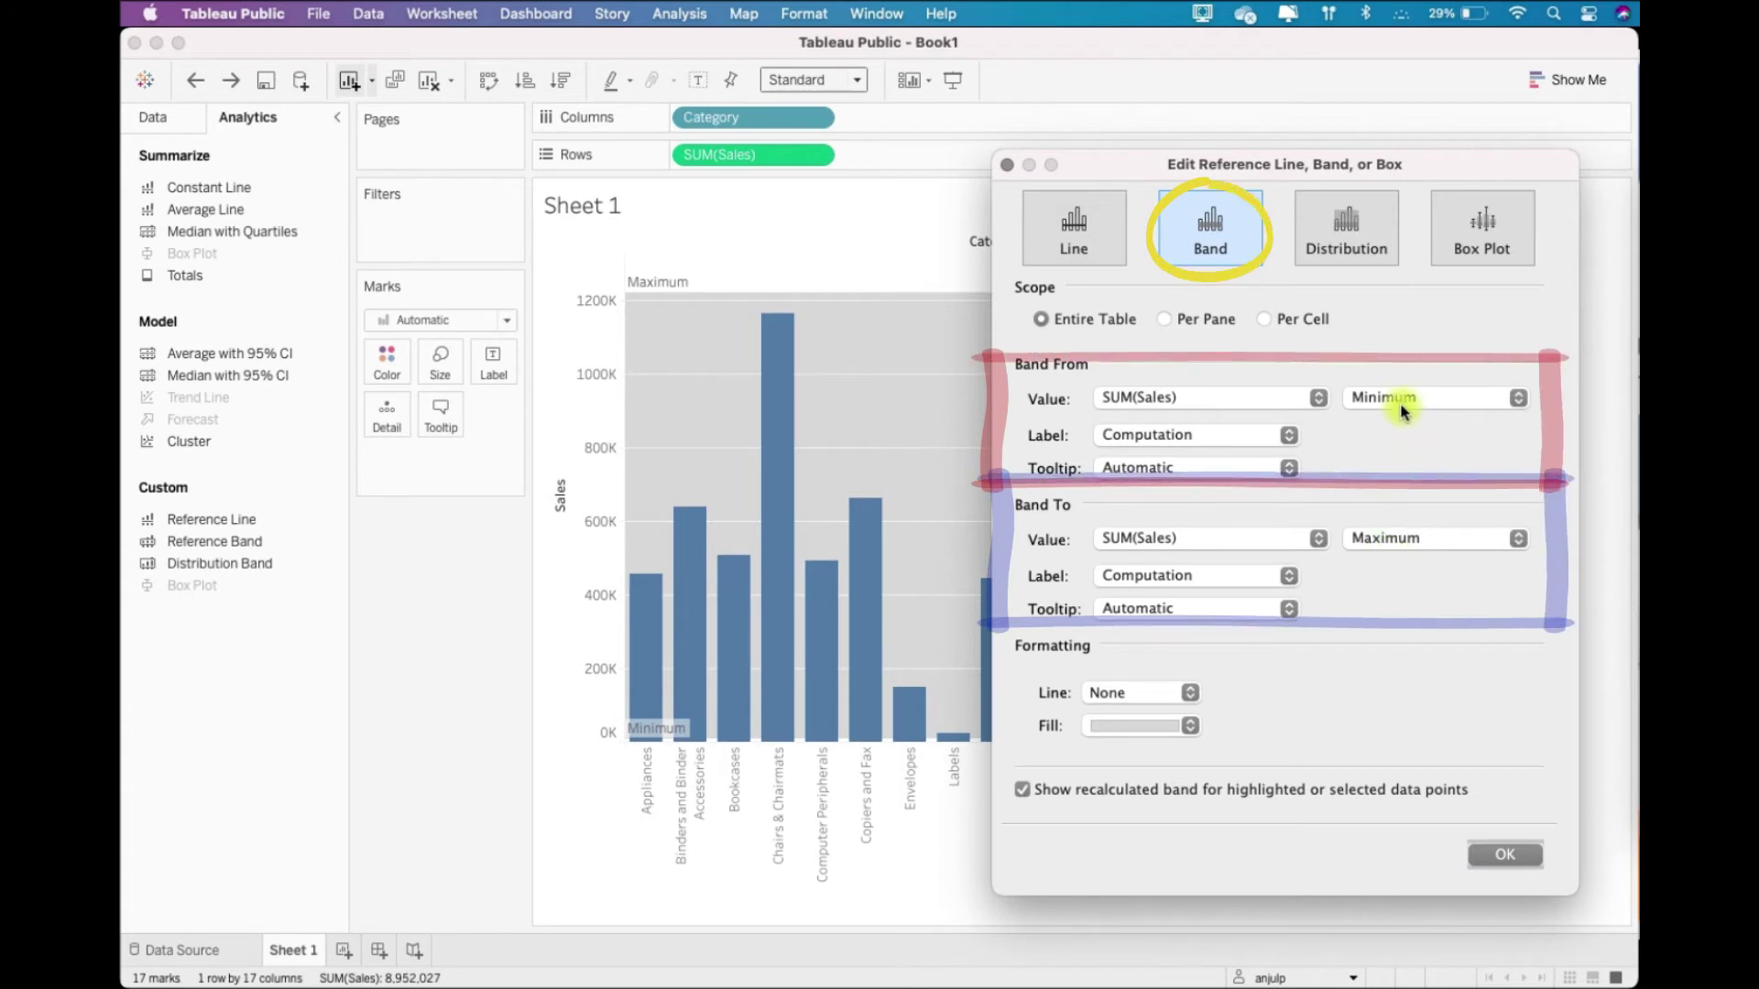
left_click(1387, 539)
left_click(1398, 564)
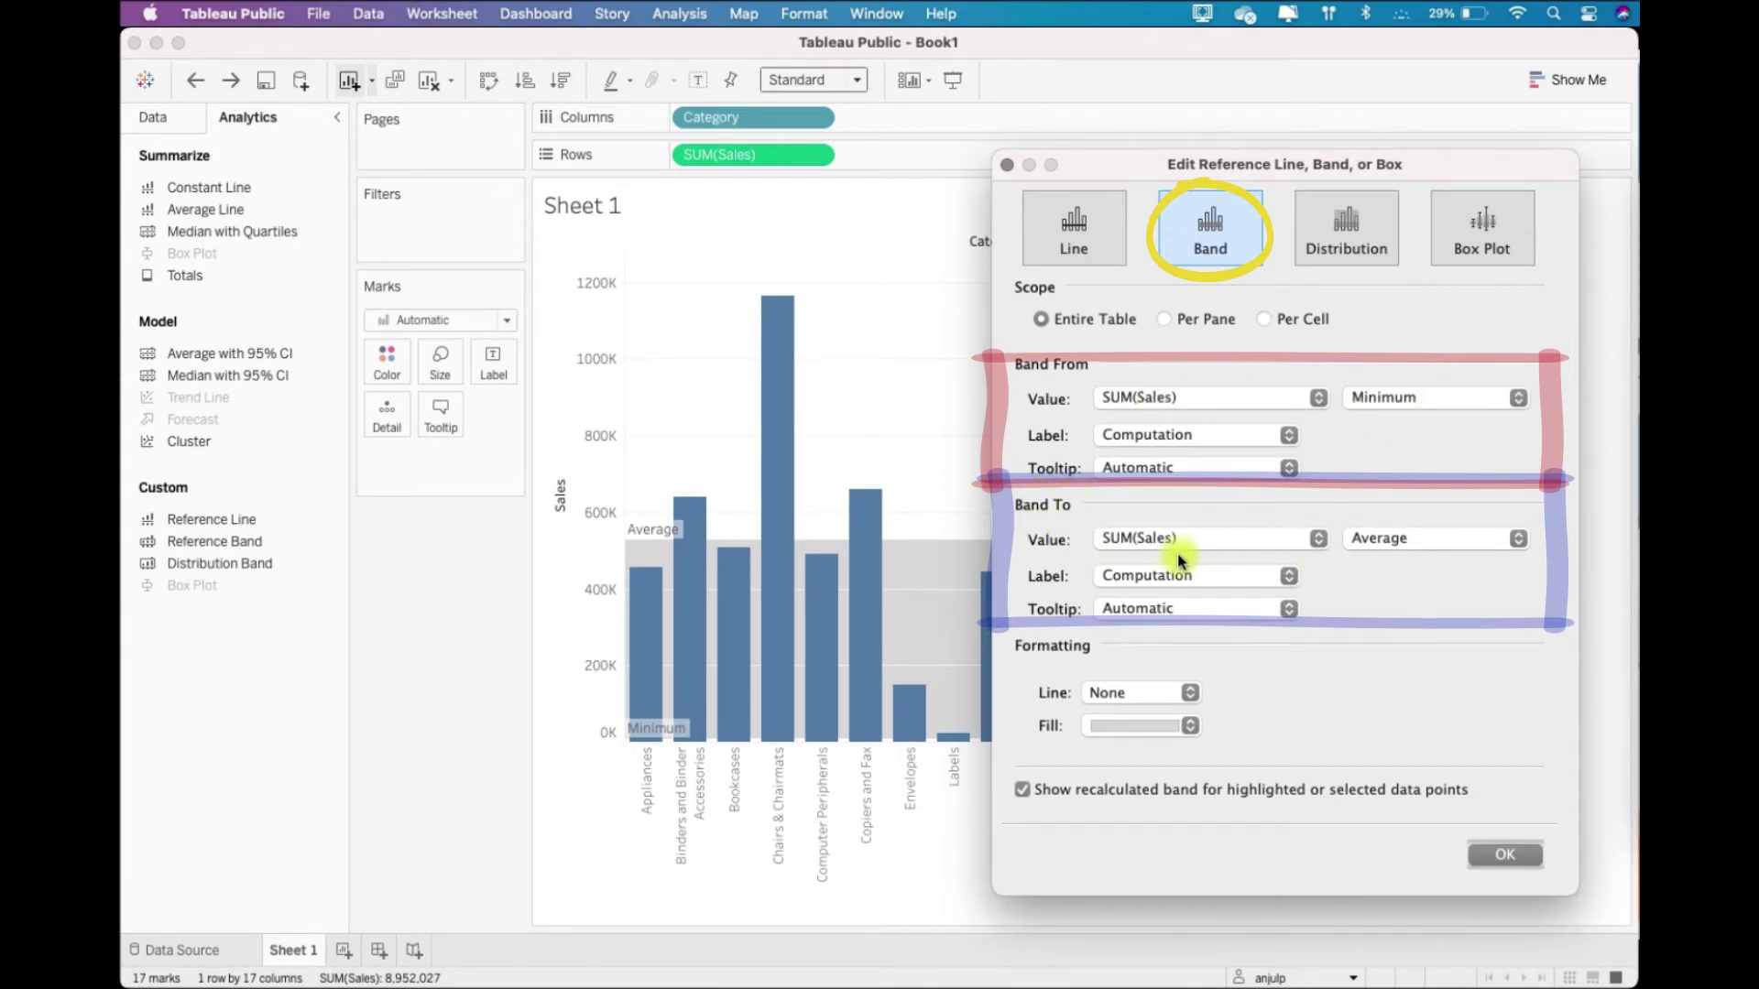
Review the band's label options and set the tooltips of both Band From and Band To to None.
left_click(1182, 436)
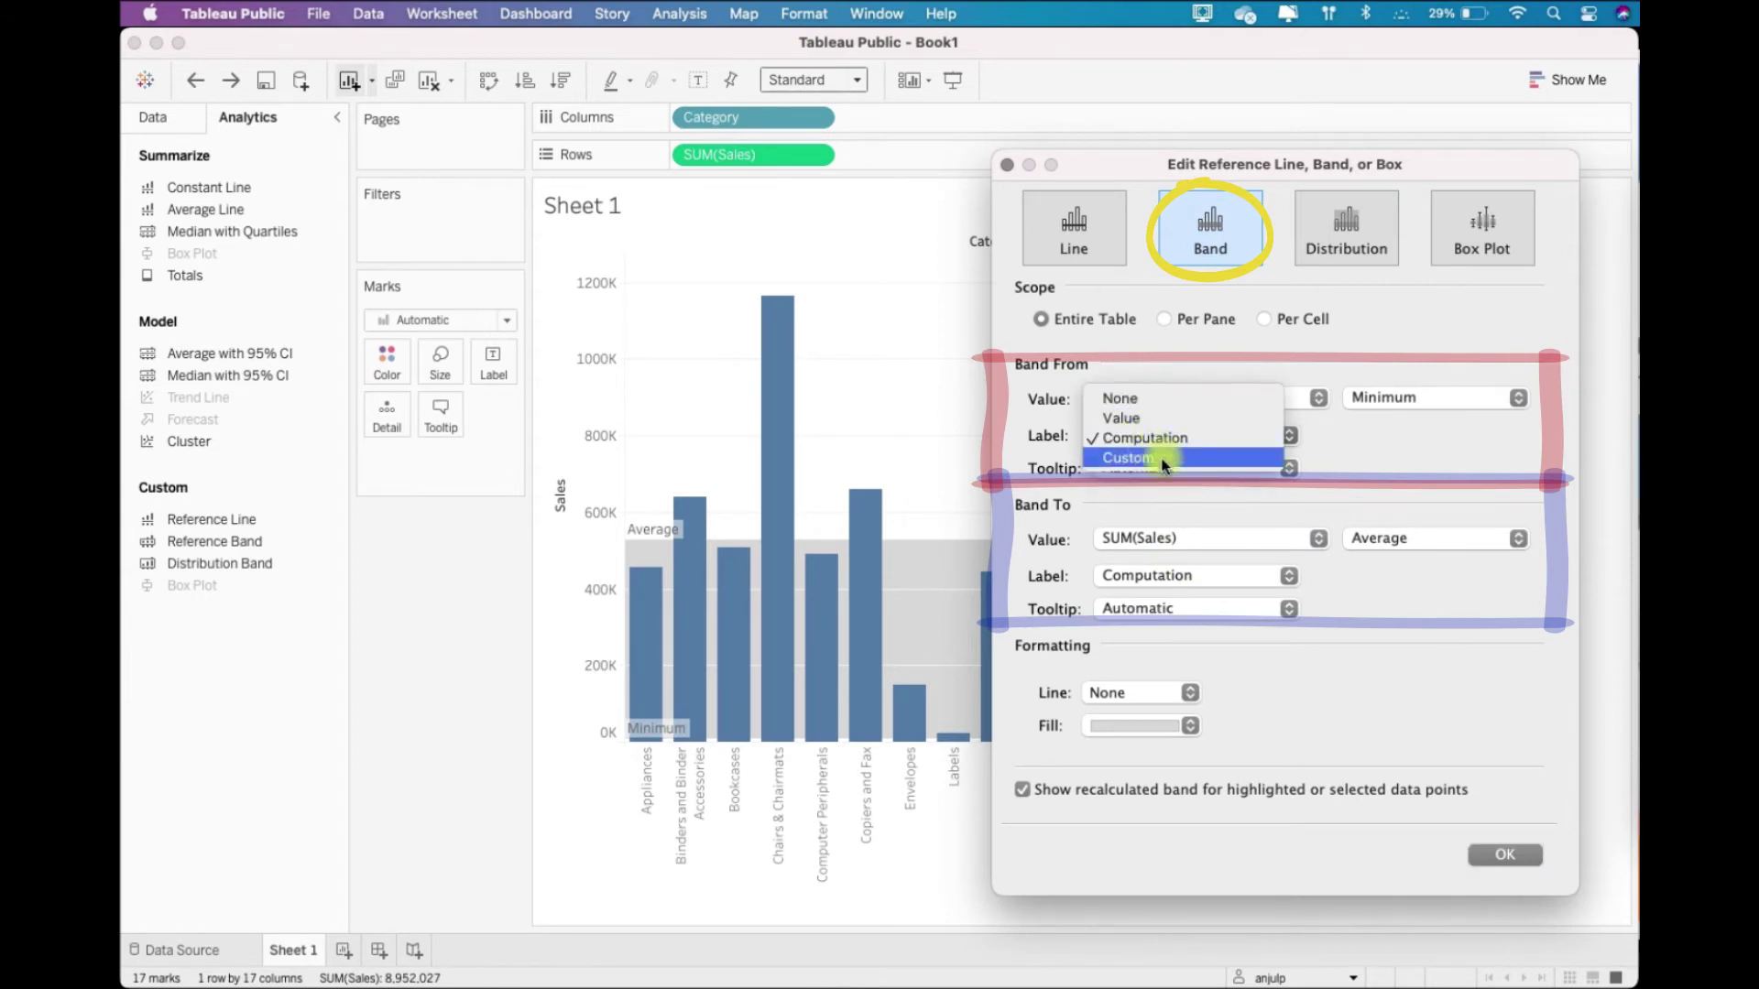
left_click(1236, 520)
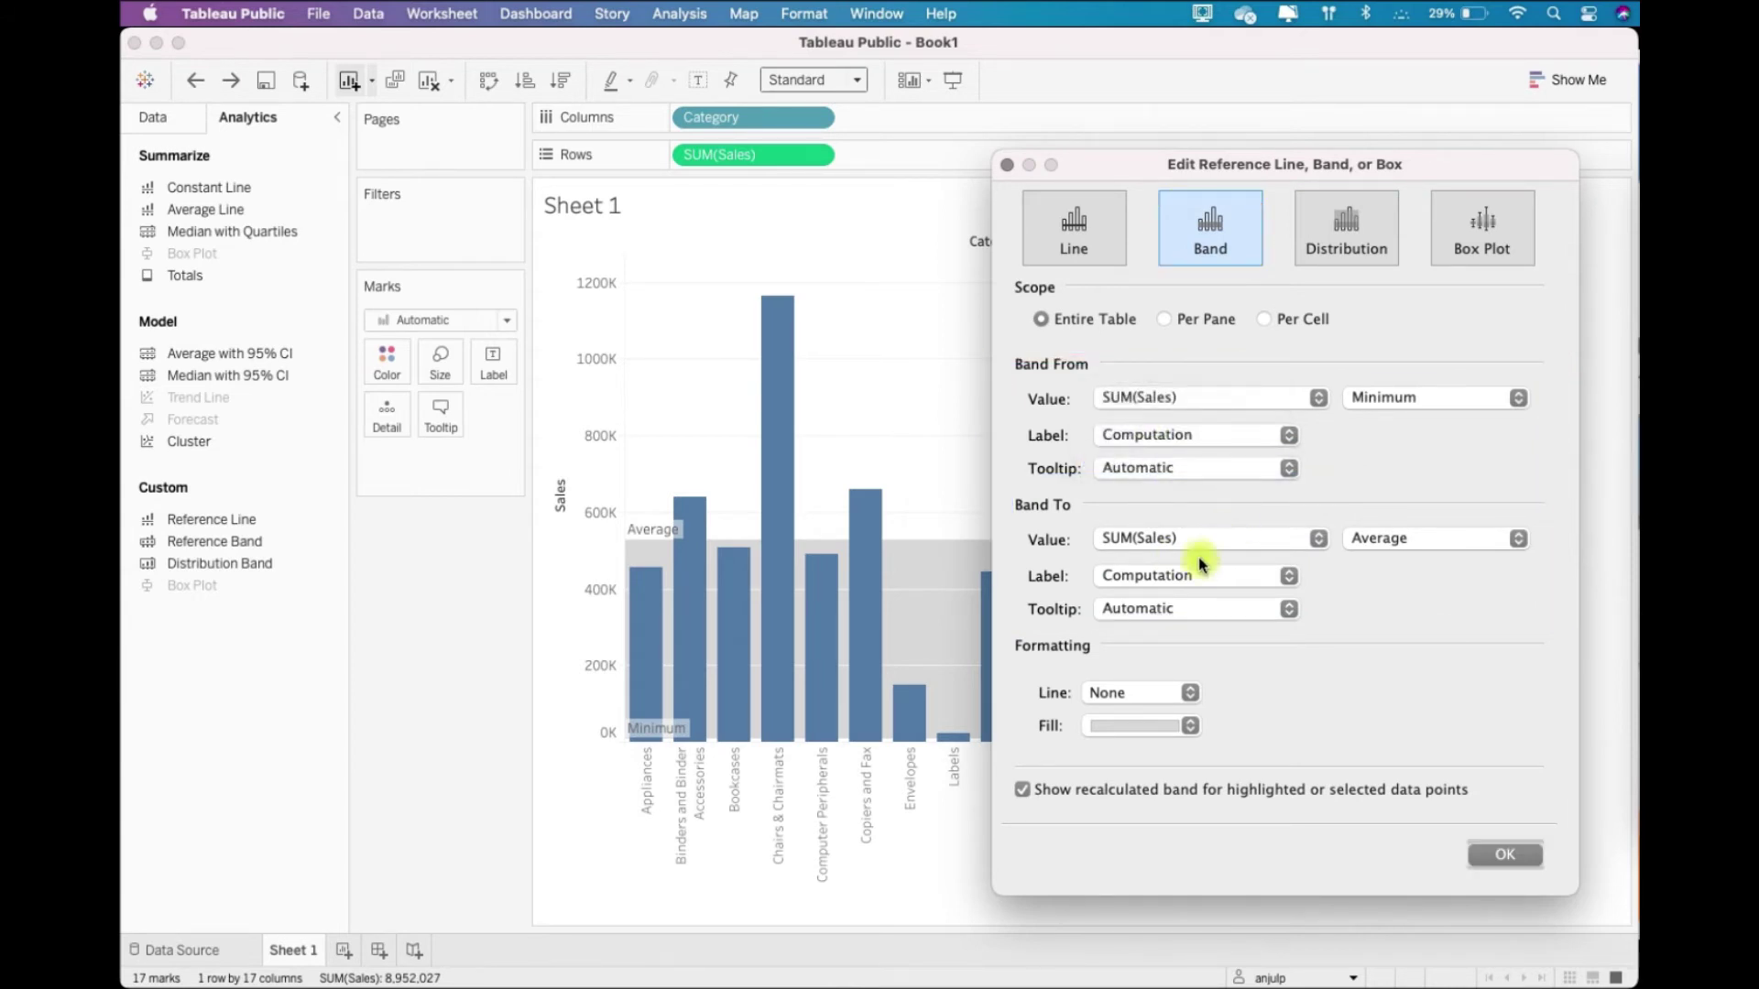
left_click(1169, 473)
left_click(1127, 449)
left_click(1136, 621)
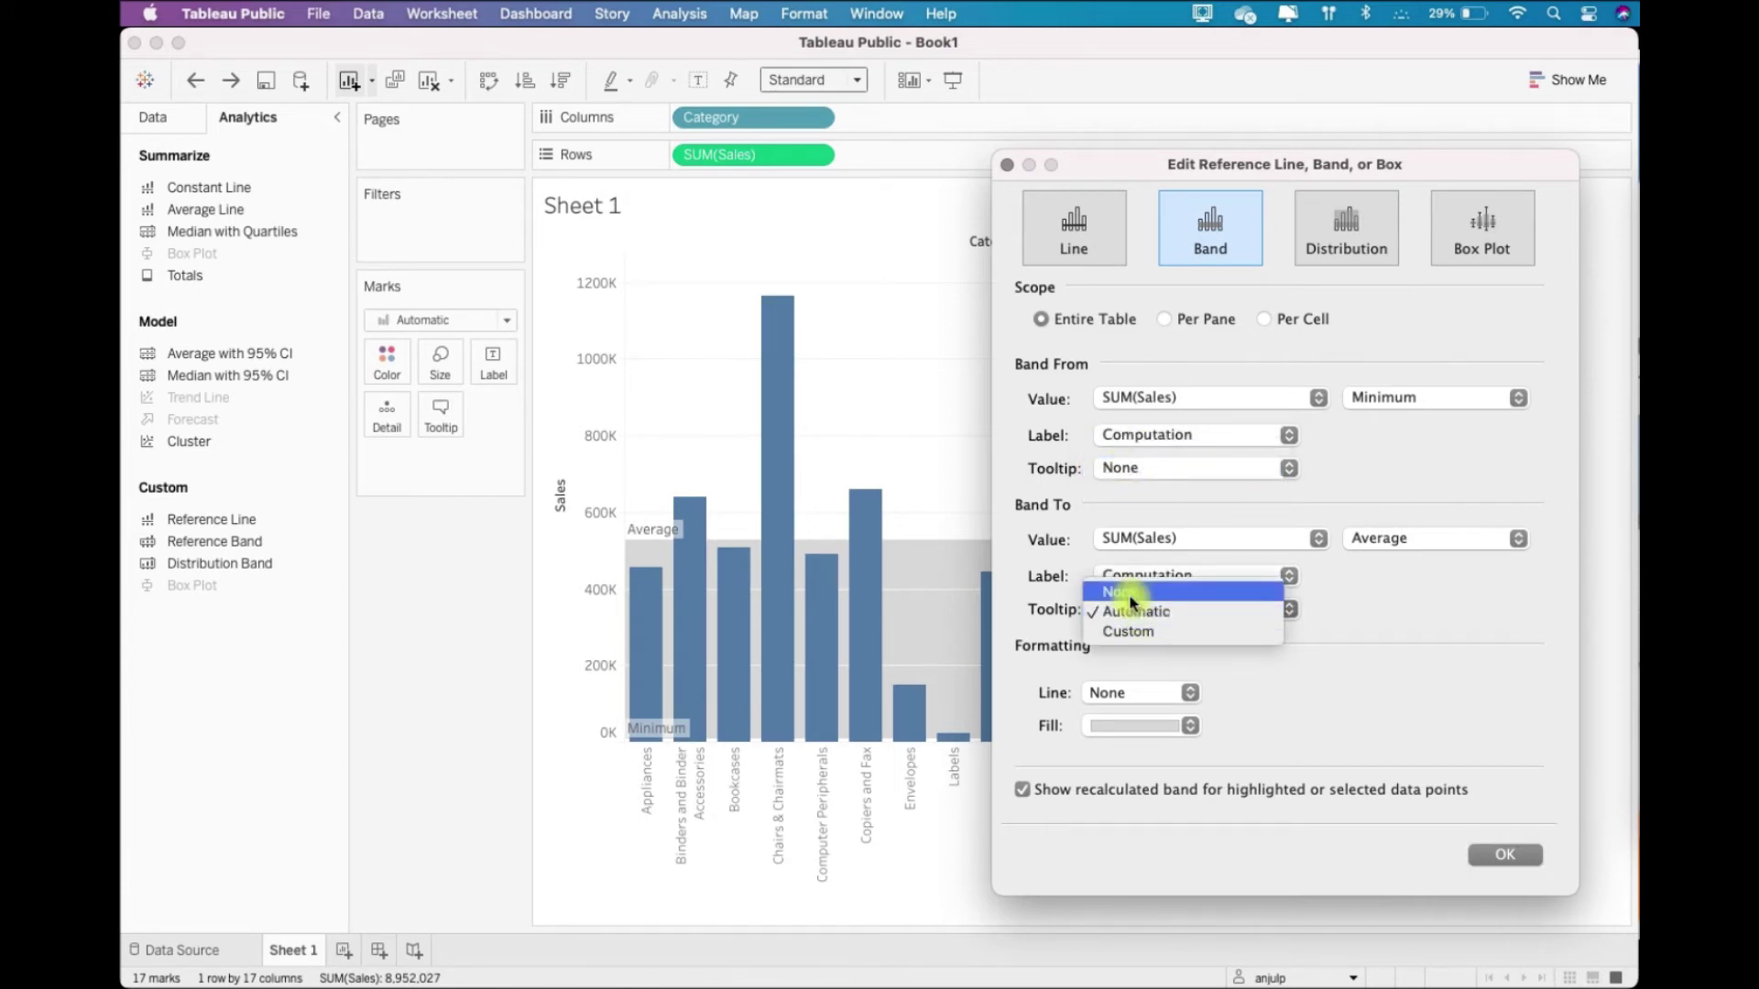
left_click(1139, 587)
Give the band a light beige fill, turn off its recalculation for selected data points, and apply the settings.
left_click(1141, 698)
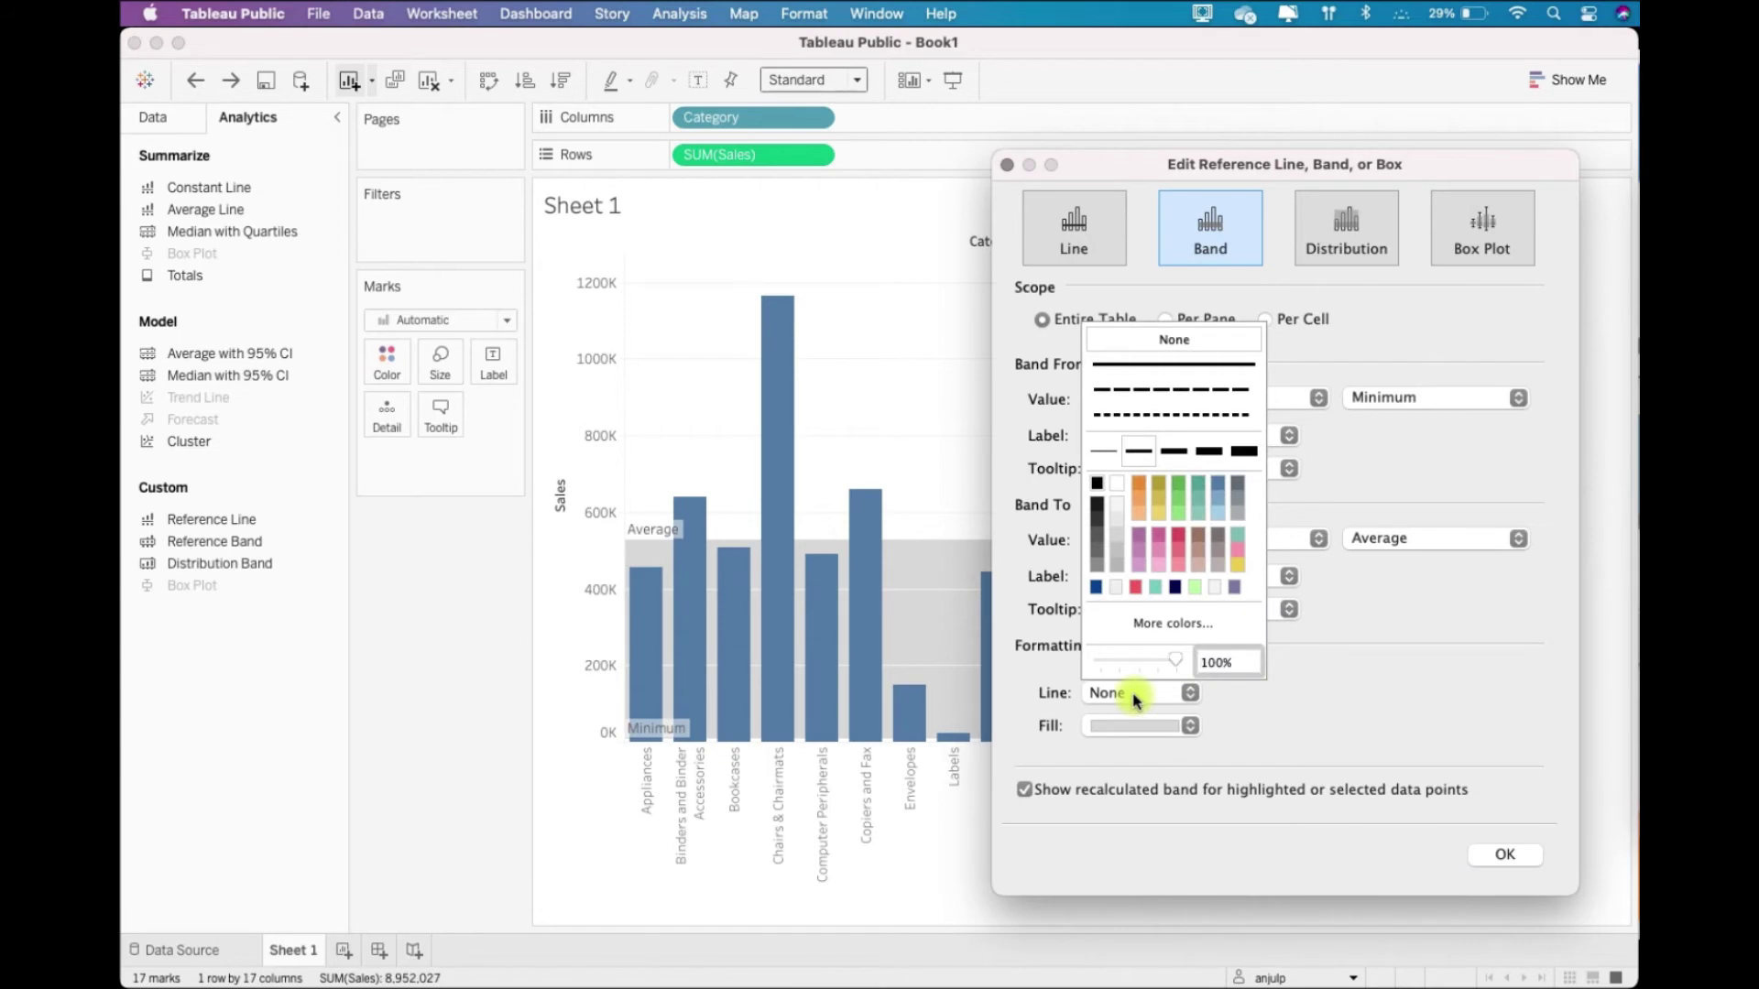
left_click(1230, 723)
left_click(1138, 726)
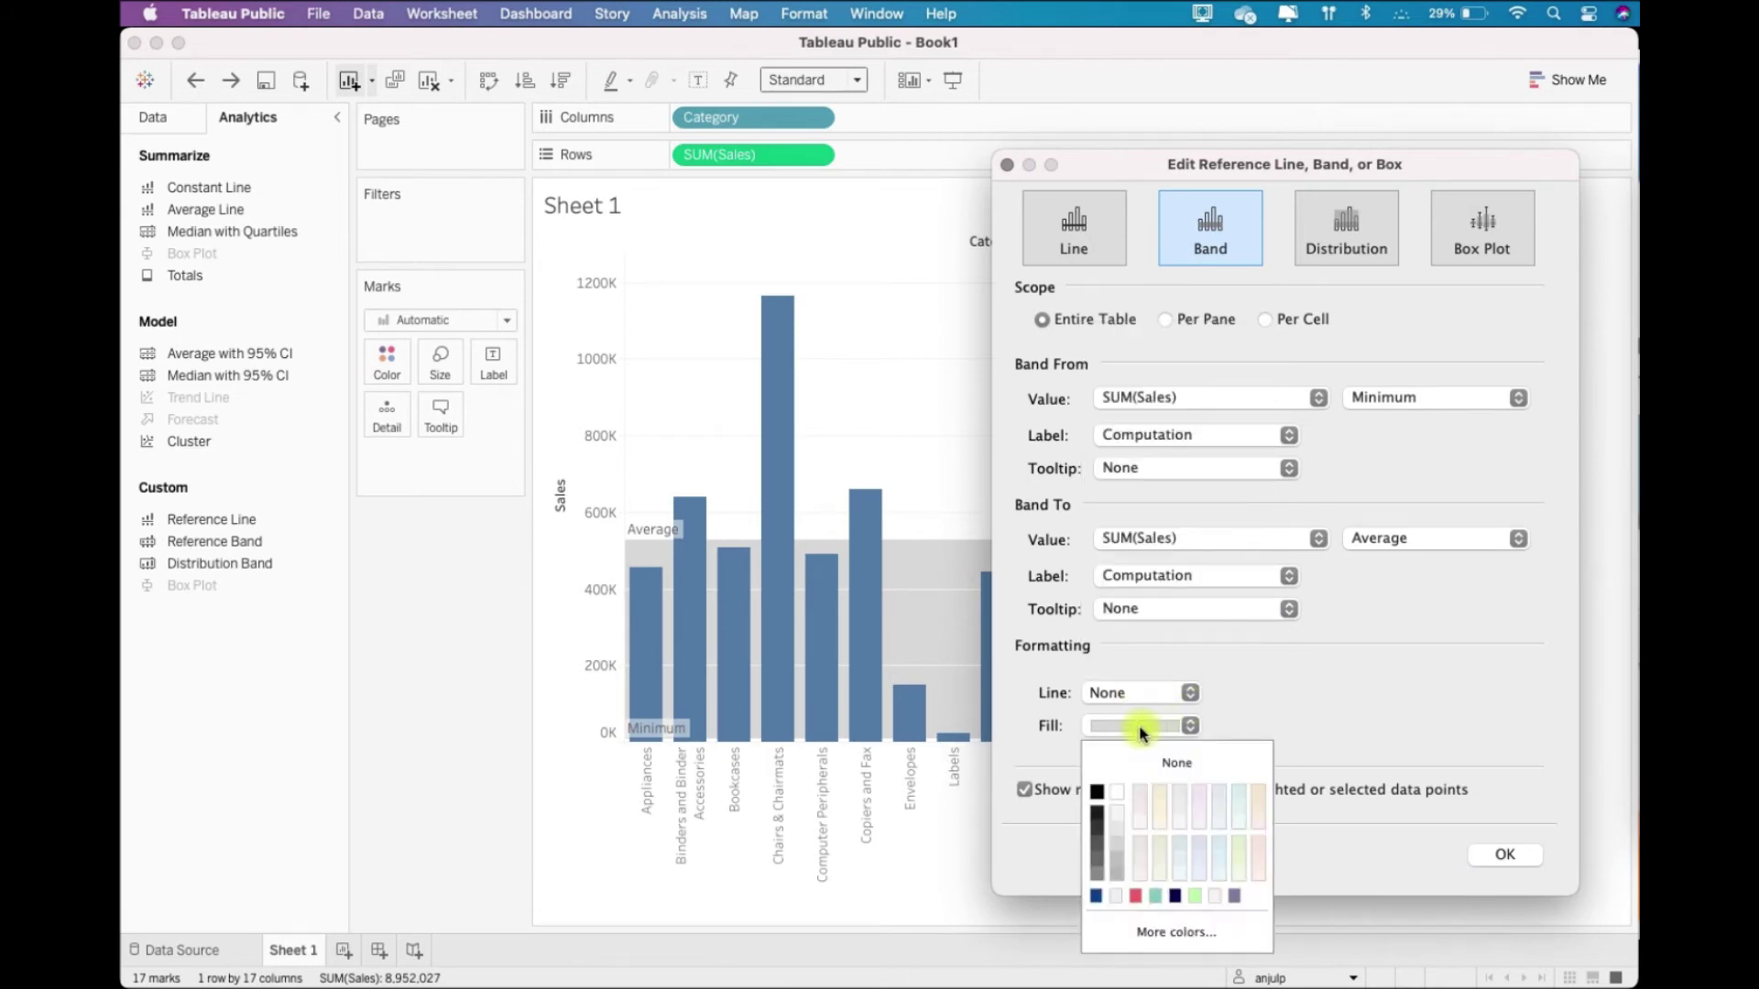
left_click(1159, 797)
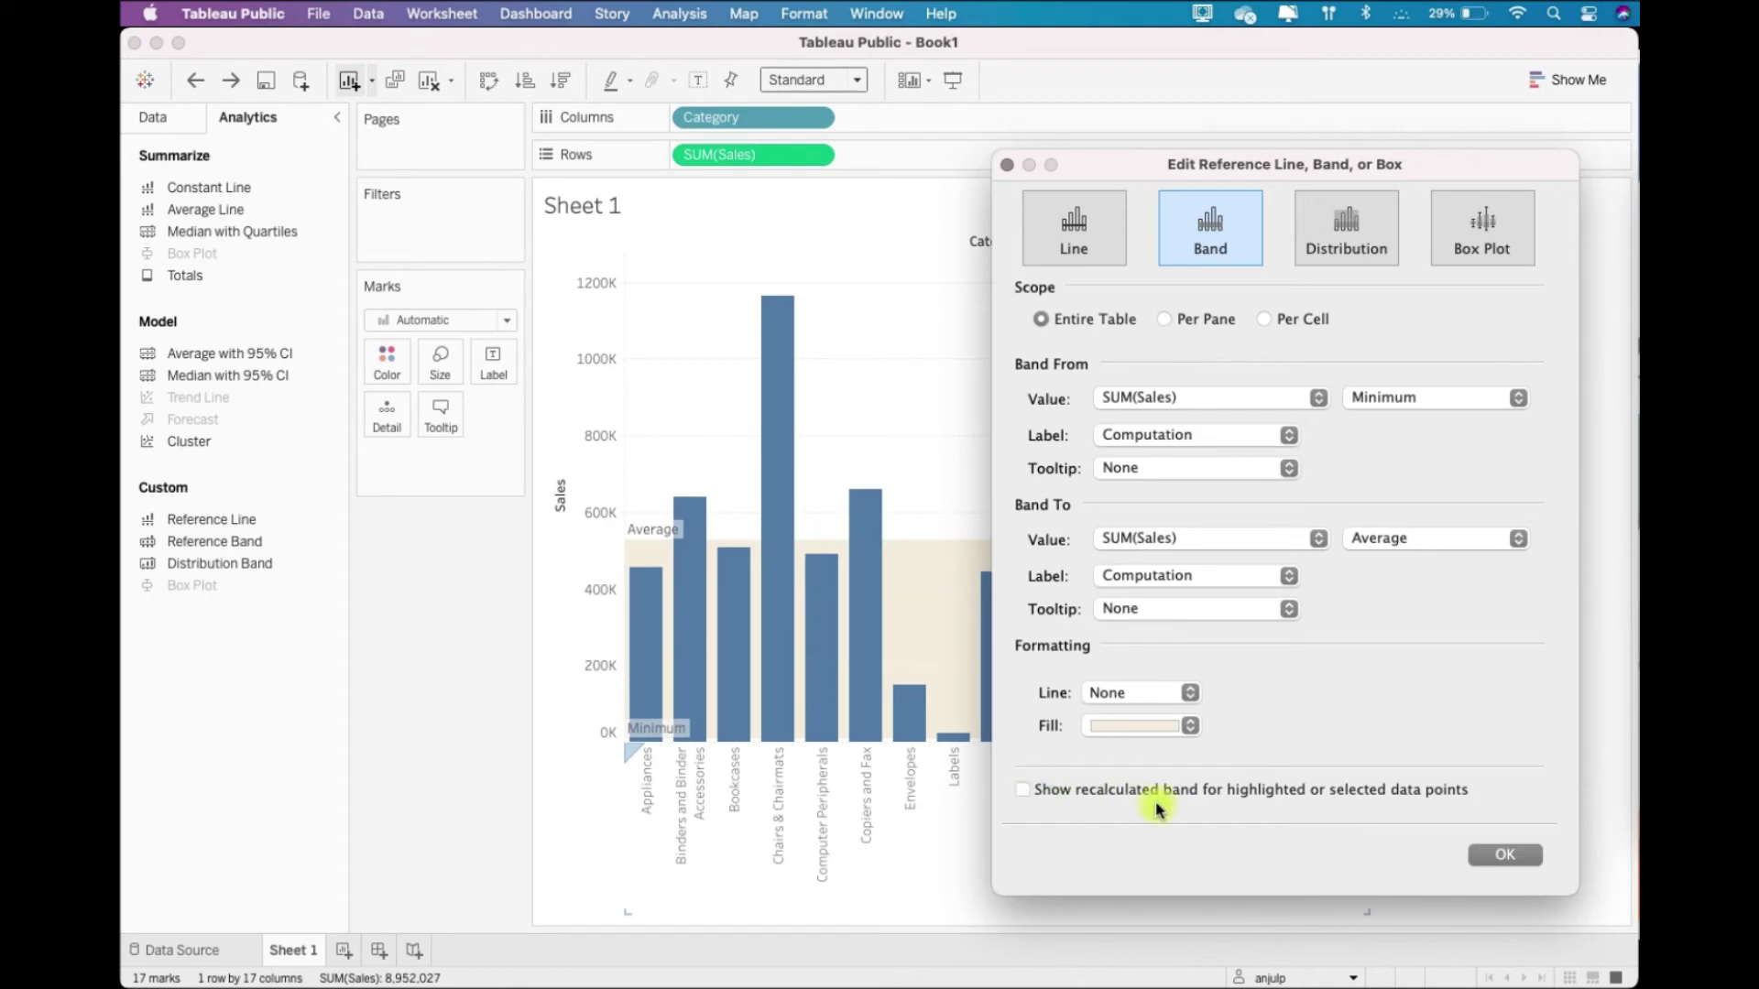
left_click(1503, 856)
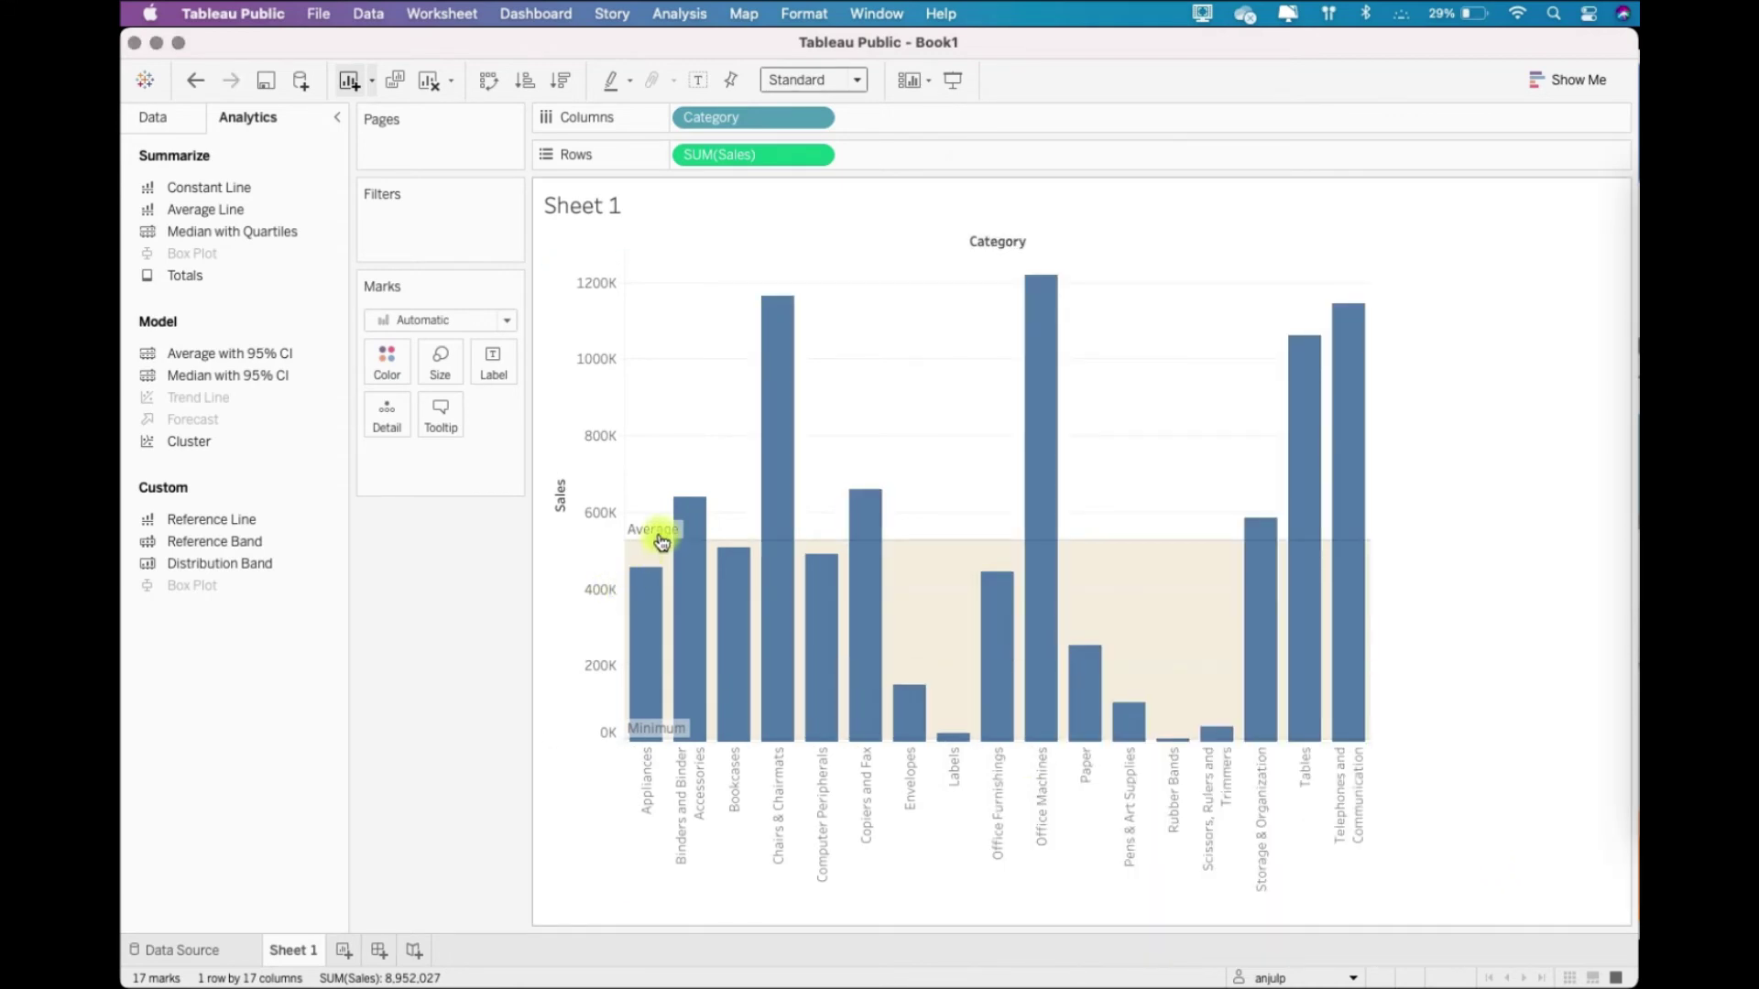
Edit the reference band so that both Band From and Band To use Constant.
mouse_move(667, 717)
left_click(911, 540)
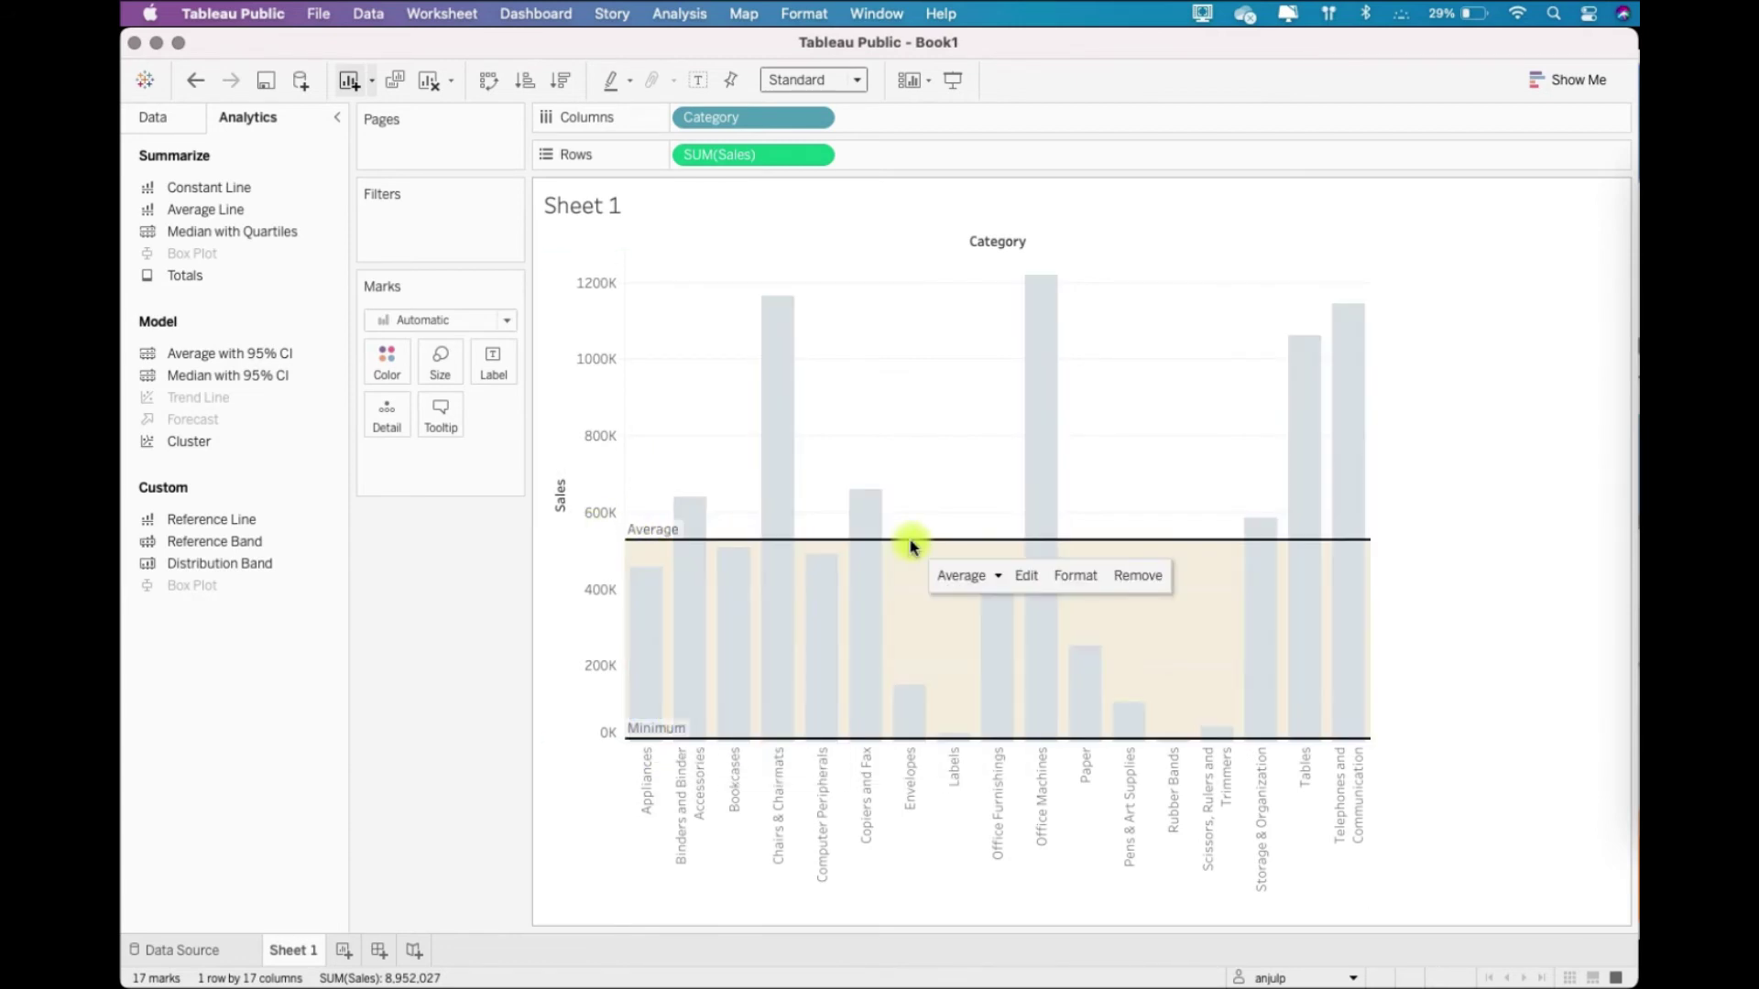
left_click(1025, 575)
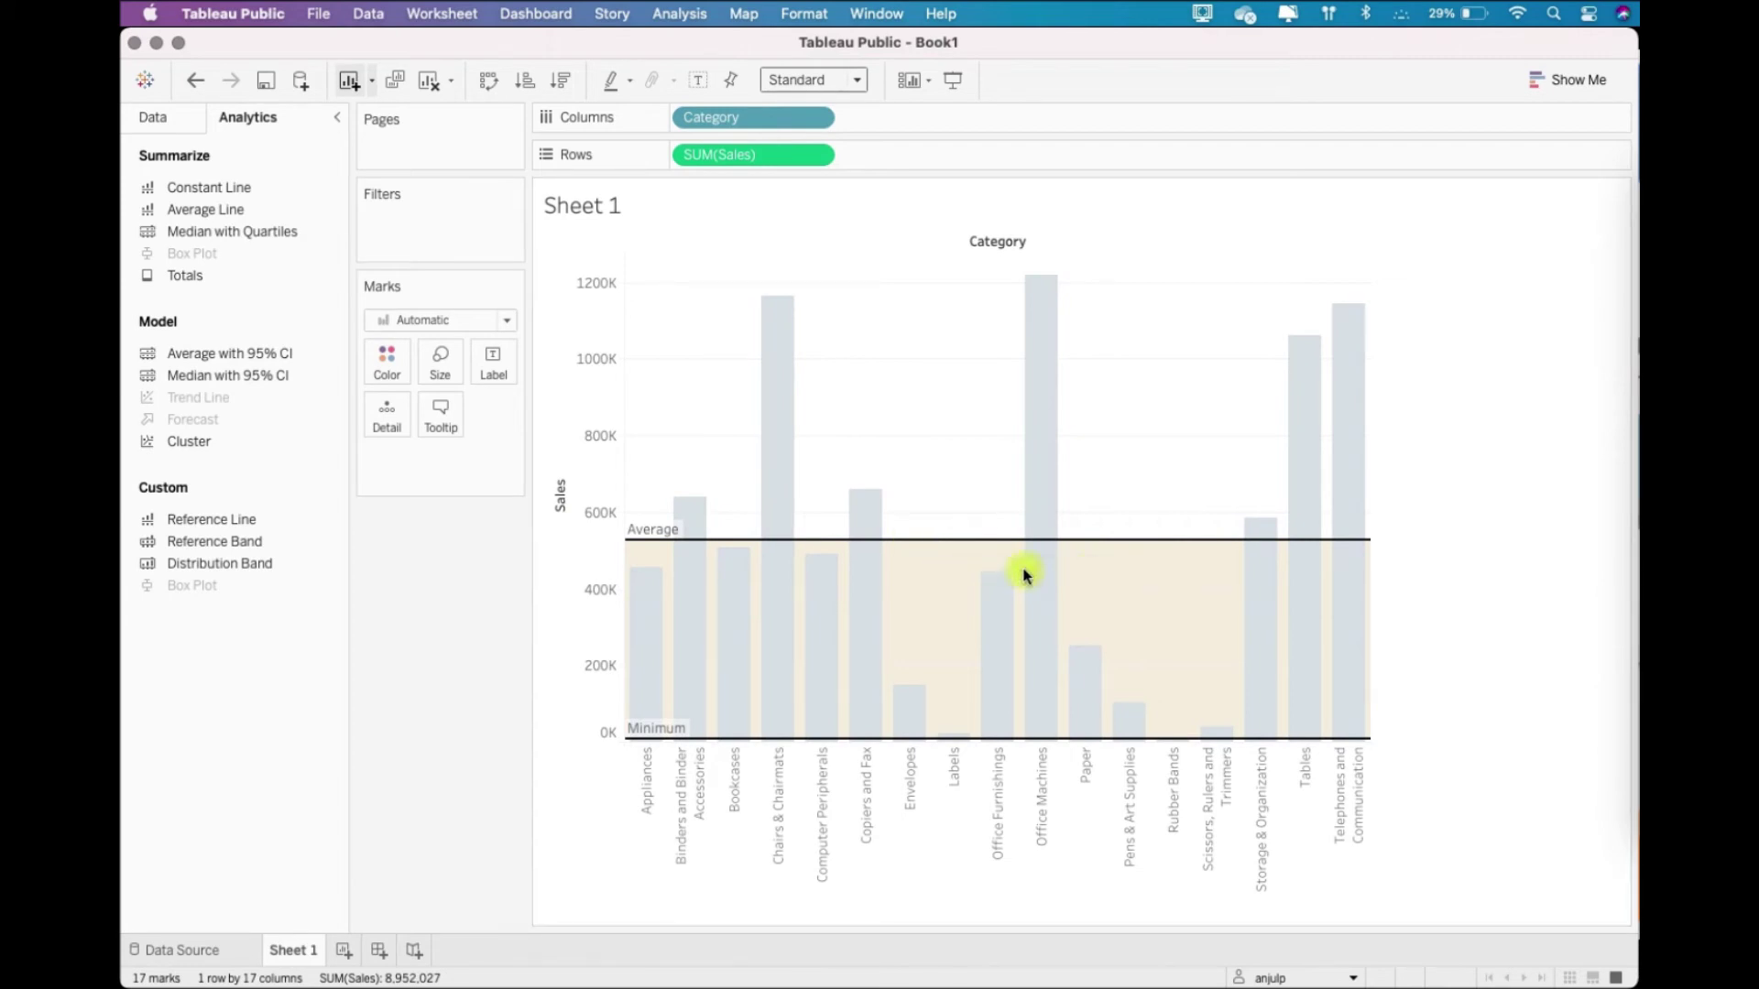
left_click(981, 382)
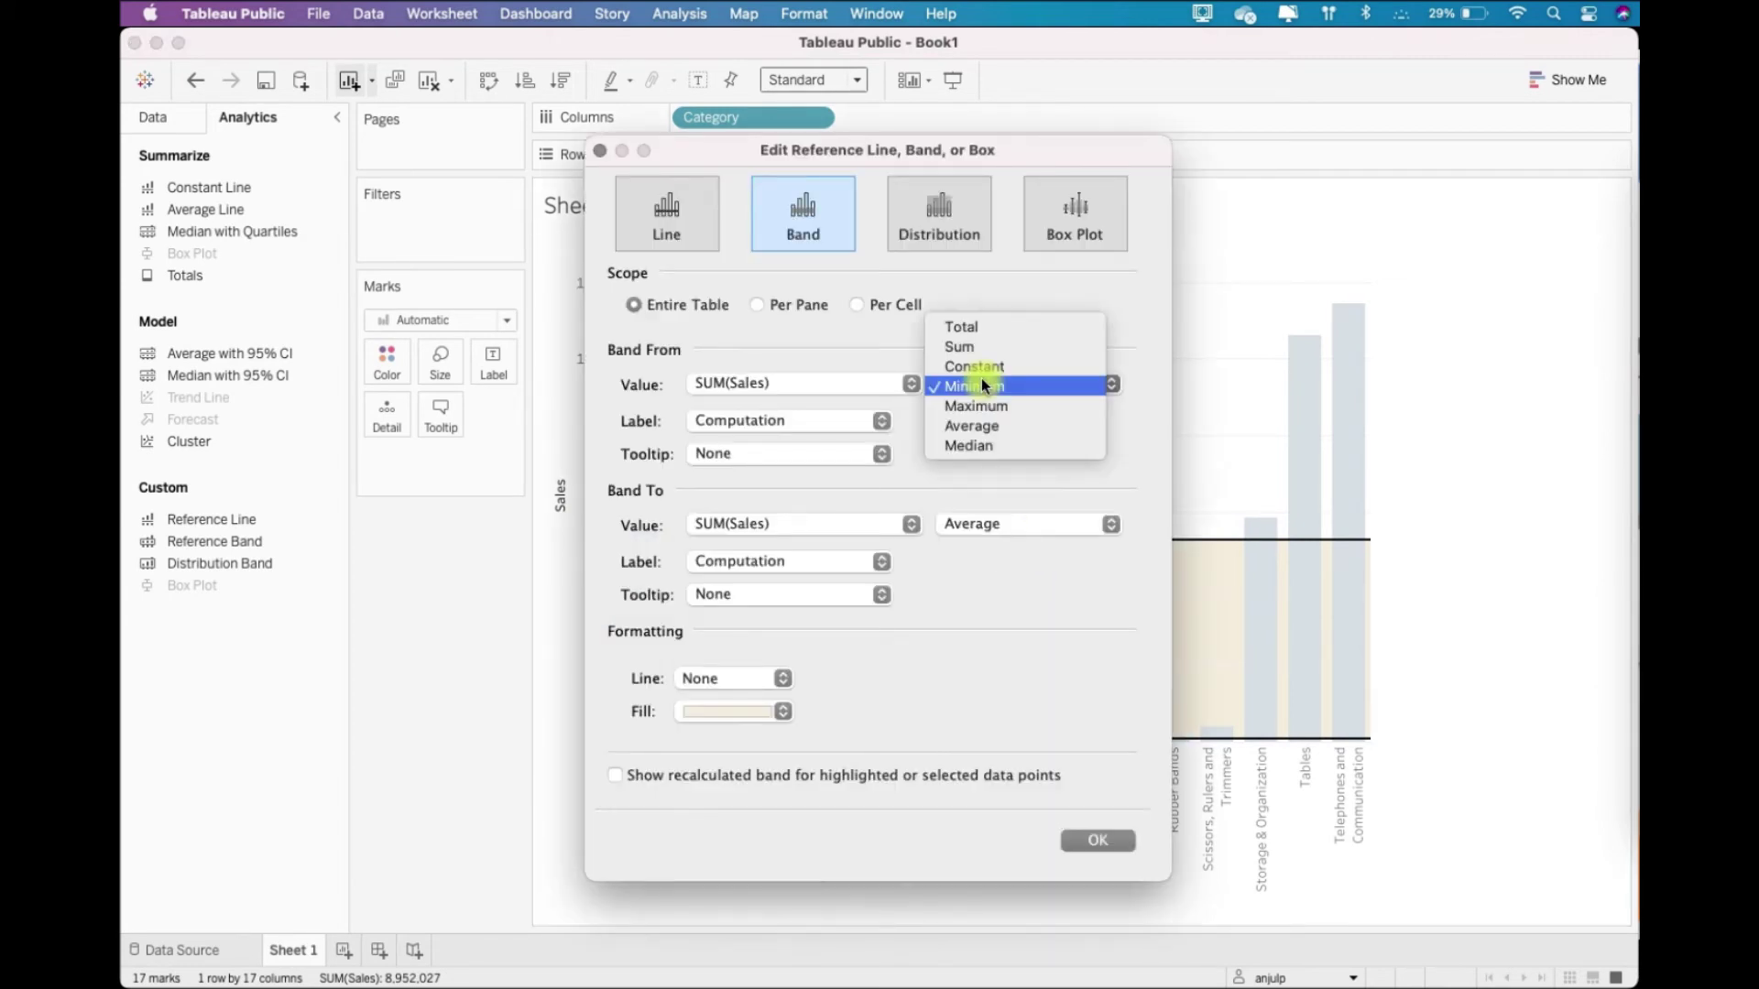
left_click(998, 370)
left_click(995, 529)
left_click(982, 467)
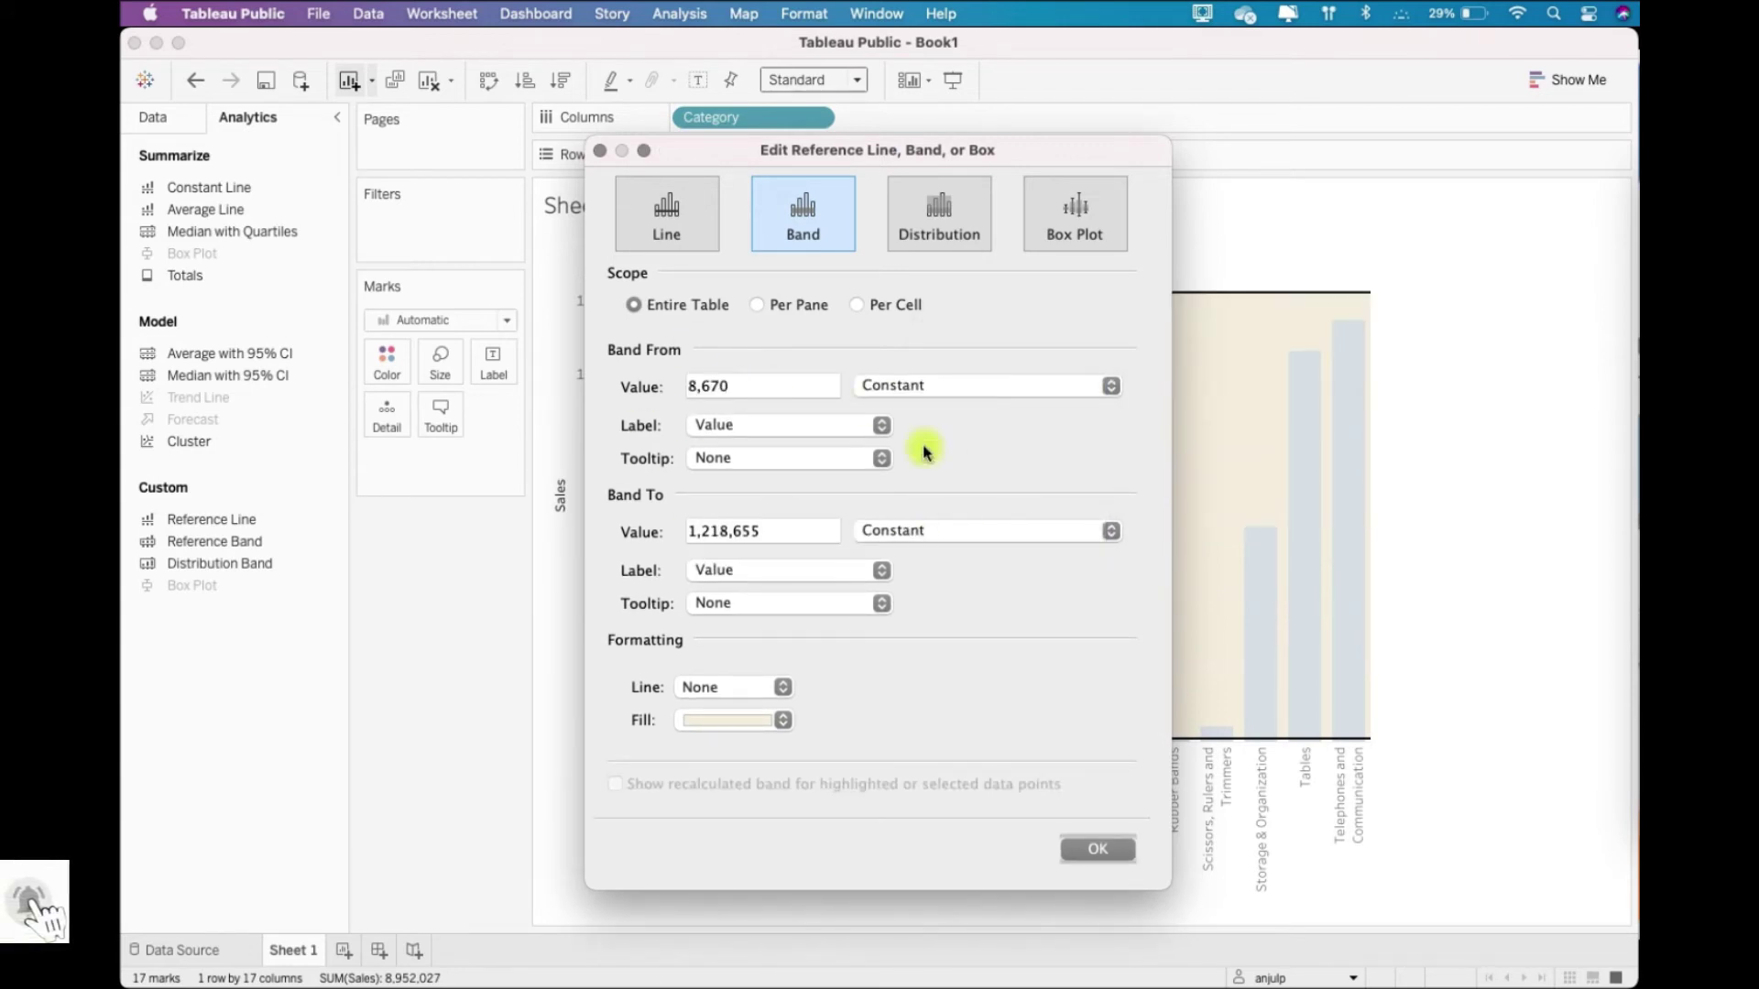
Set the Band To constant value to 1000000.
left_click_drag(870, 161, 1253, 164)
left_click(1071, 534)
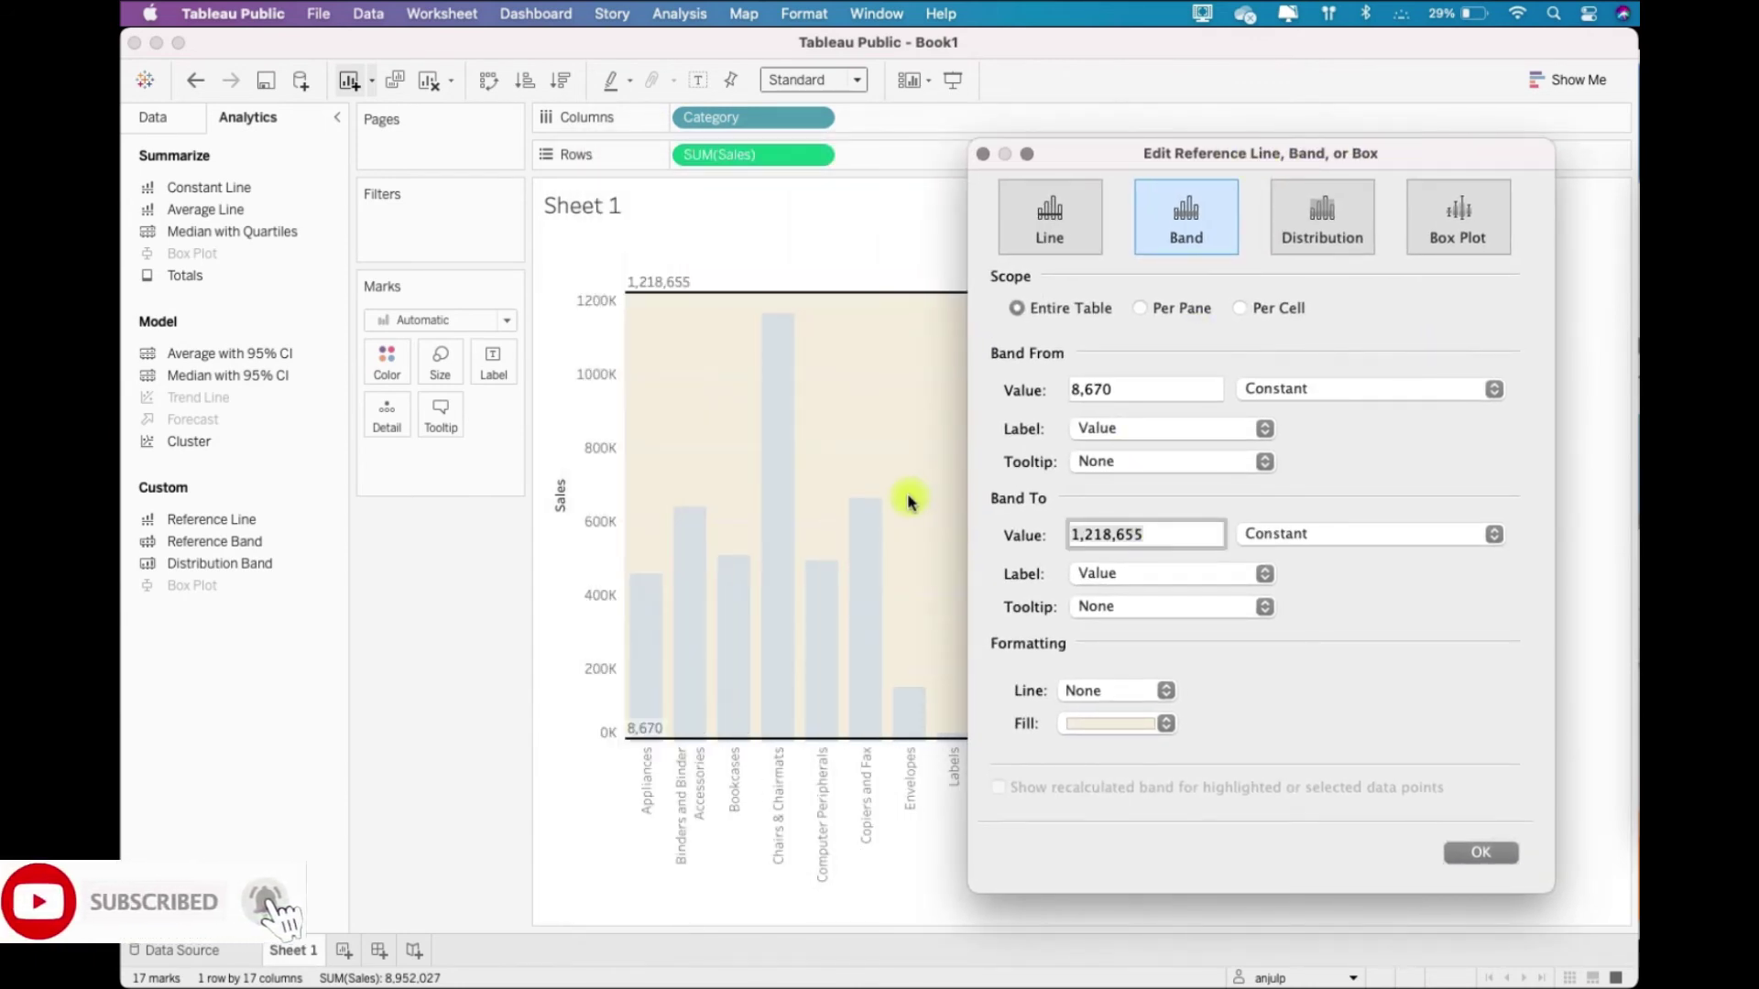
type("1000000")
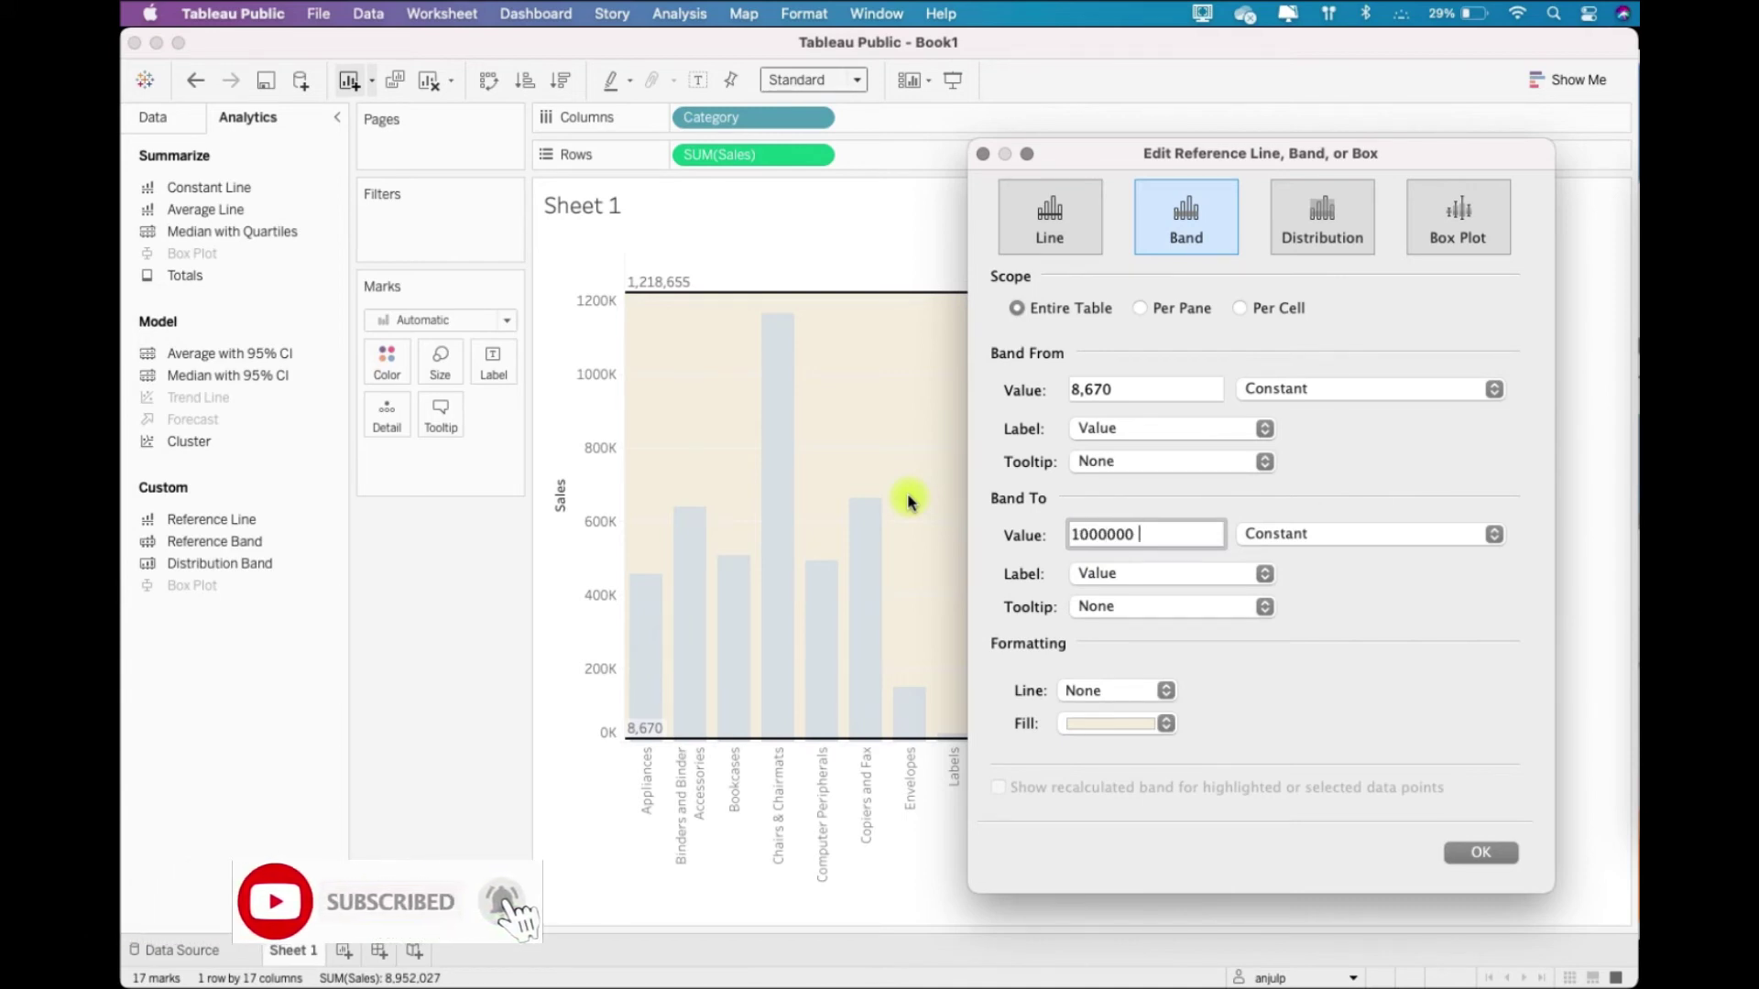
left_click(1144, 539)
key("BackSpace")
Set the Band From constant value to 100000 after trying 50000.
left_click(1115, 385)
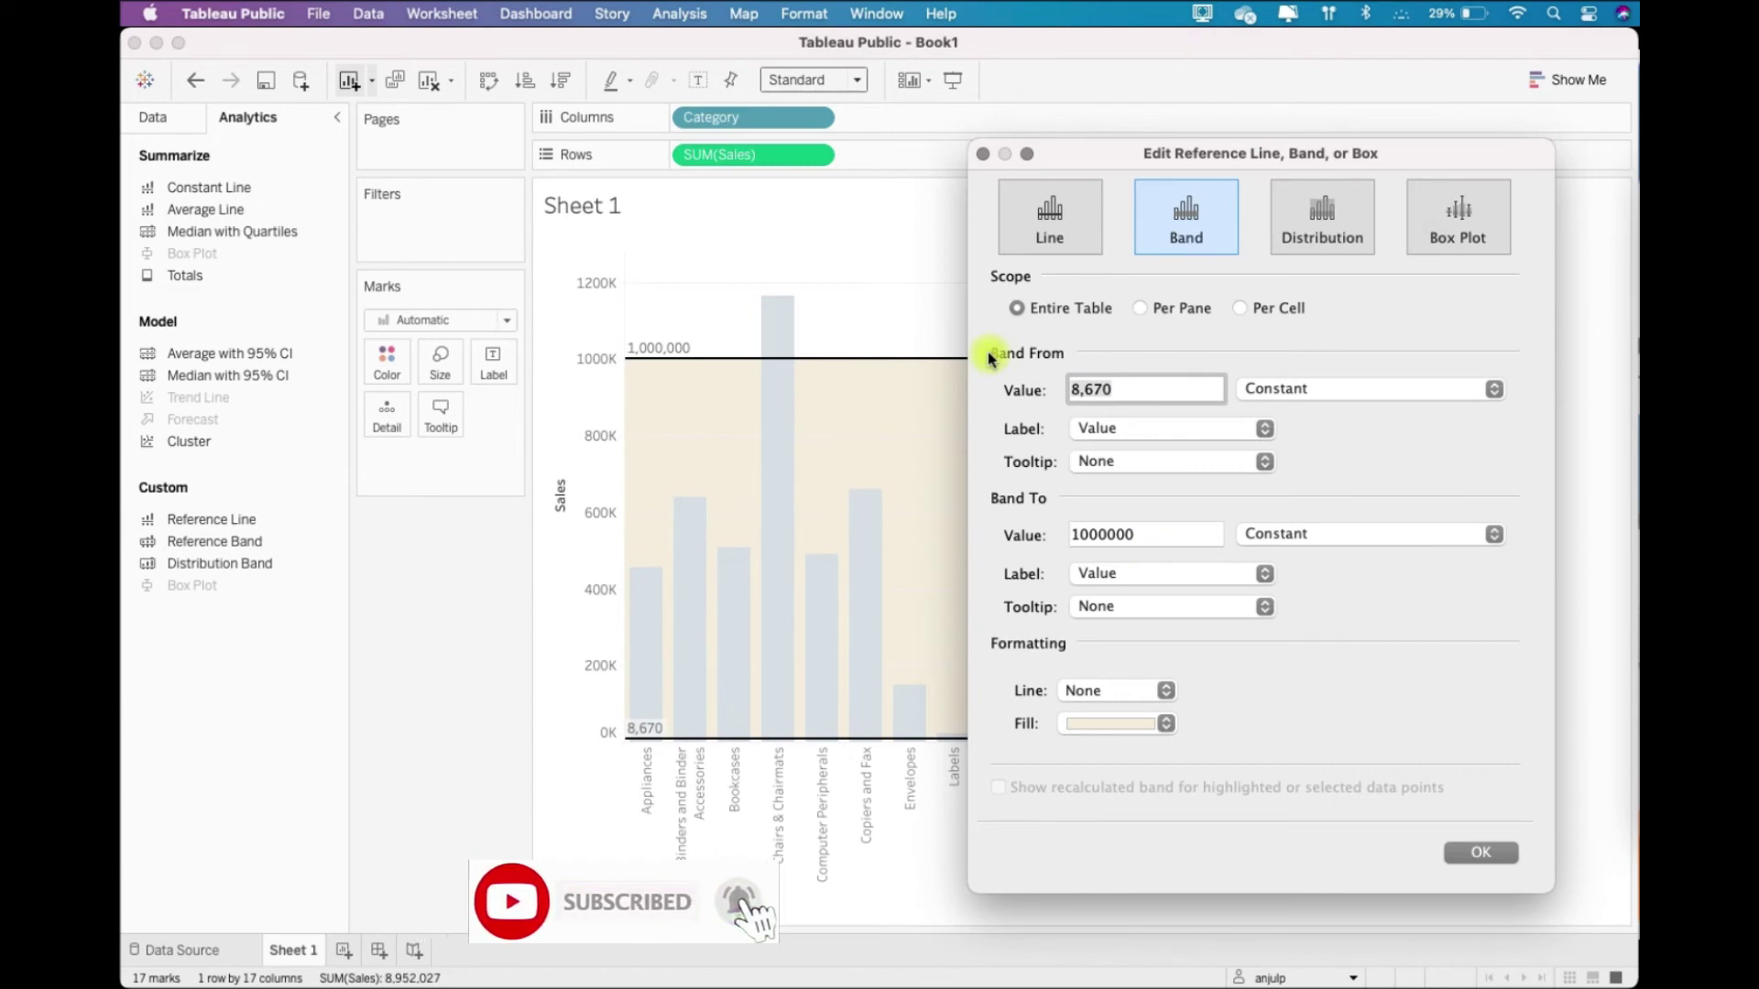
type("50000")
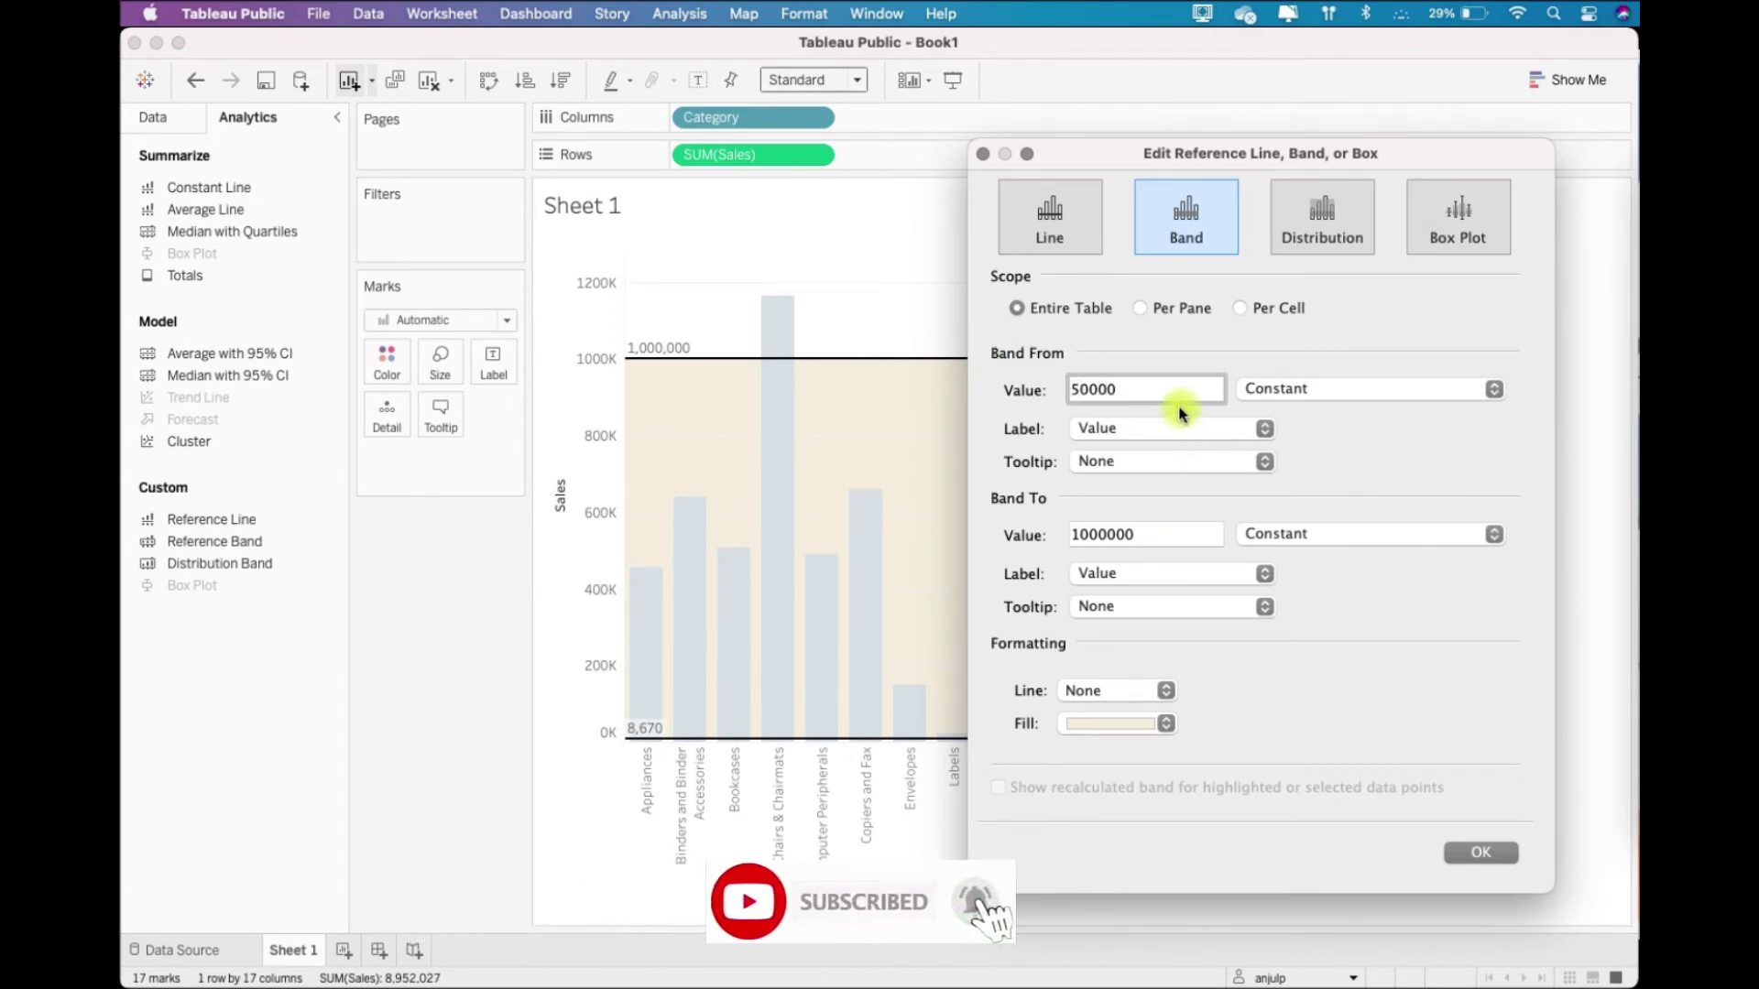
left_click(1169, 463)
left_click(1153, 462)
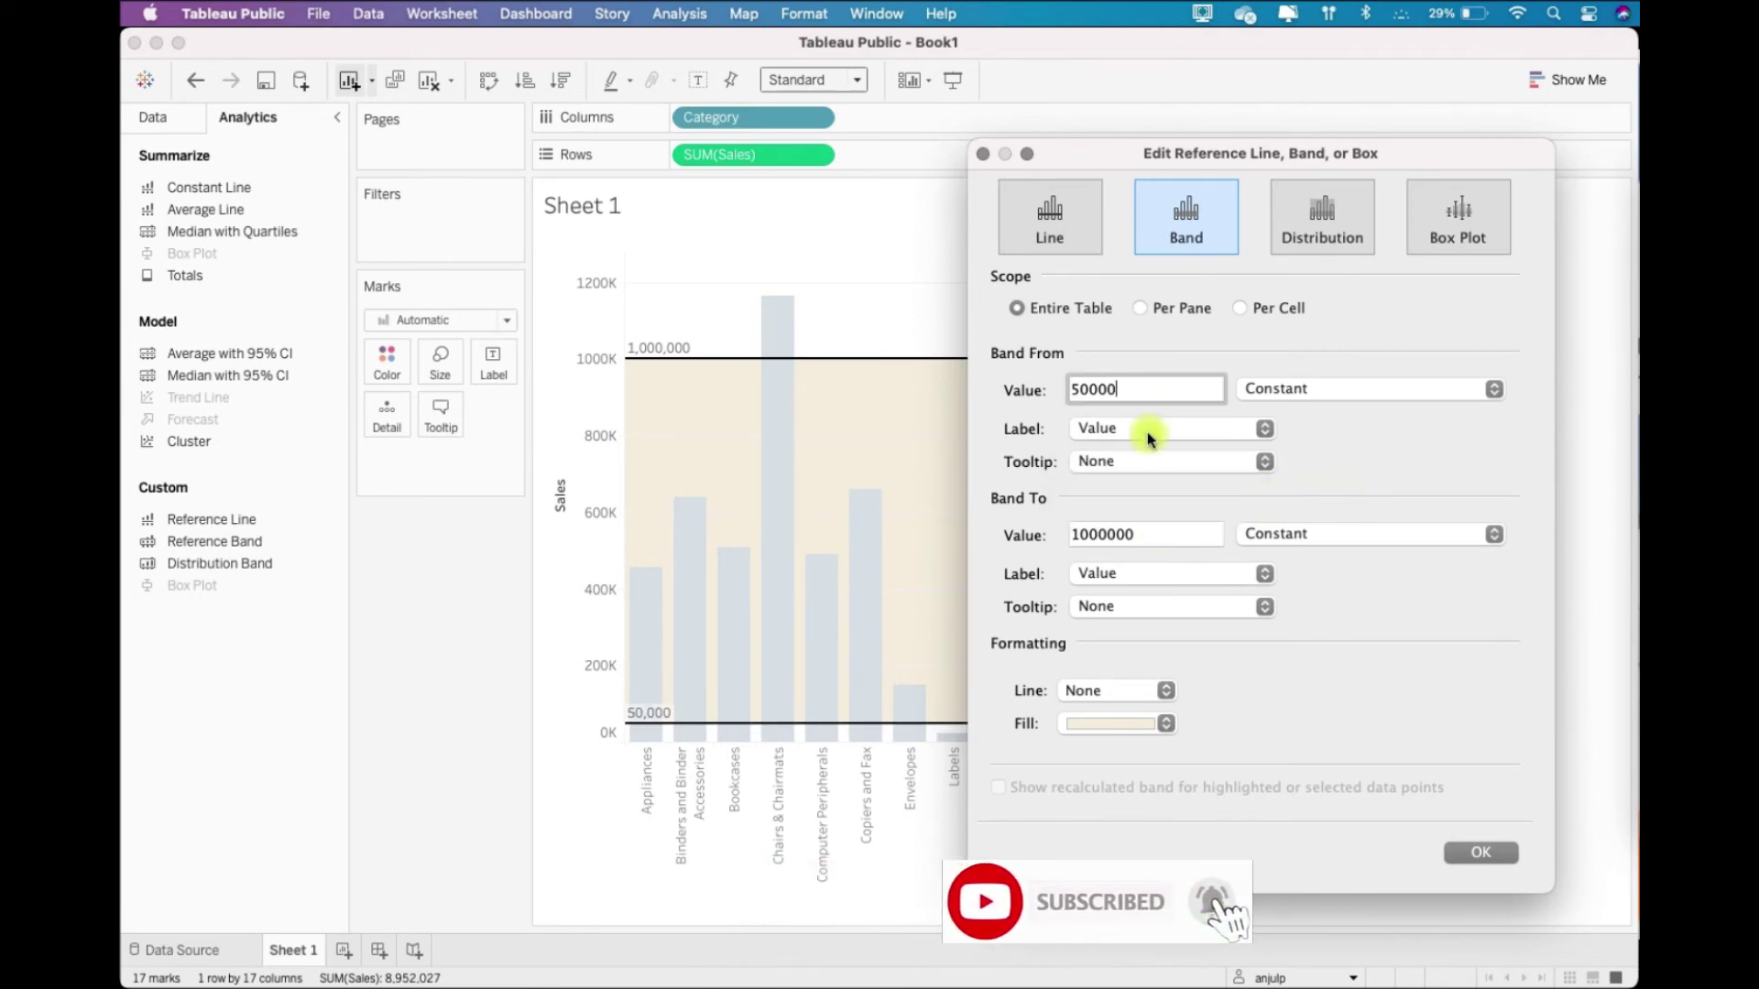
key("super+a")
type("100000")
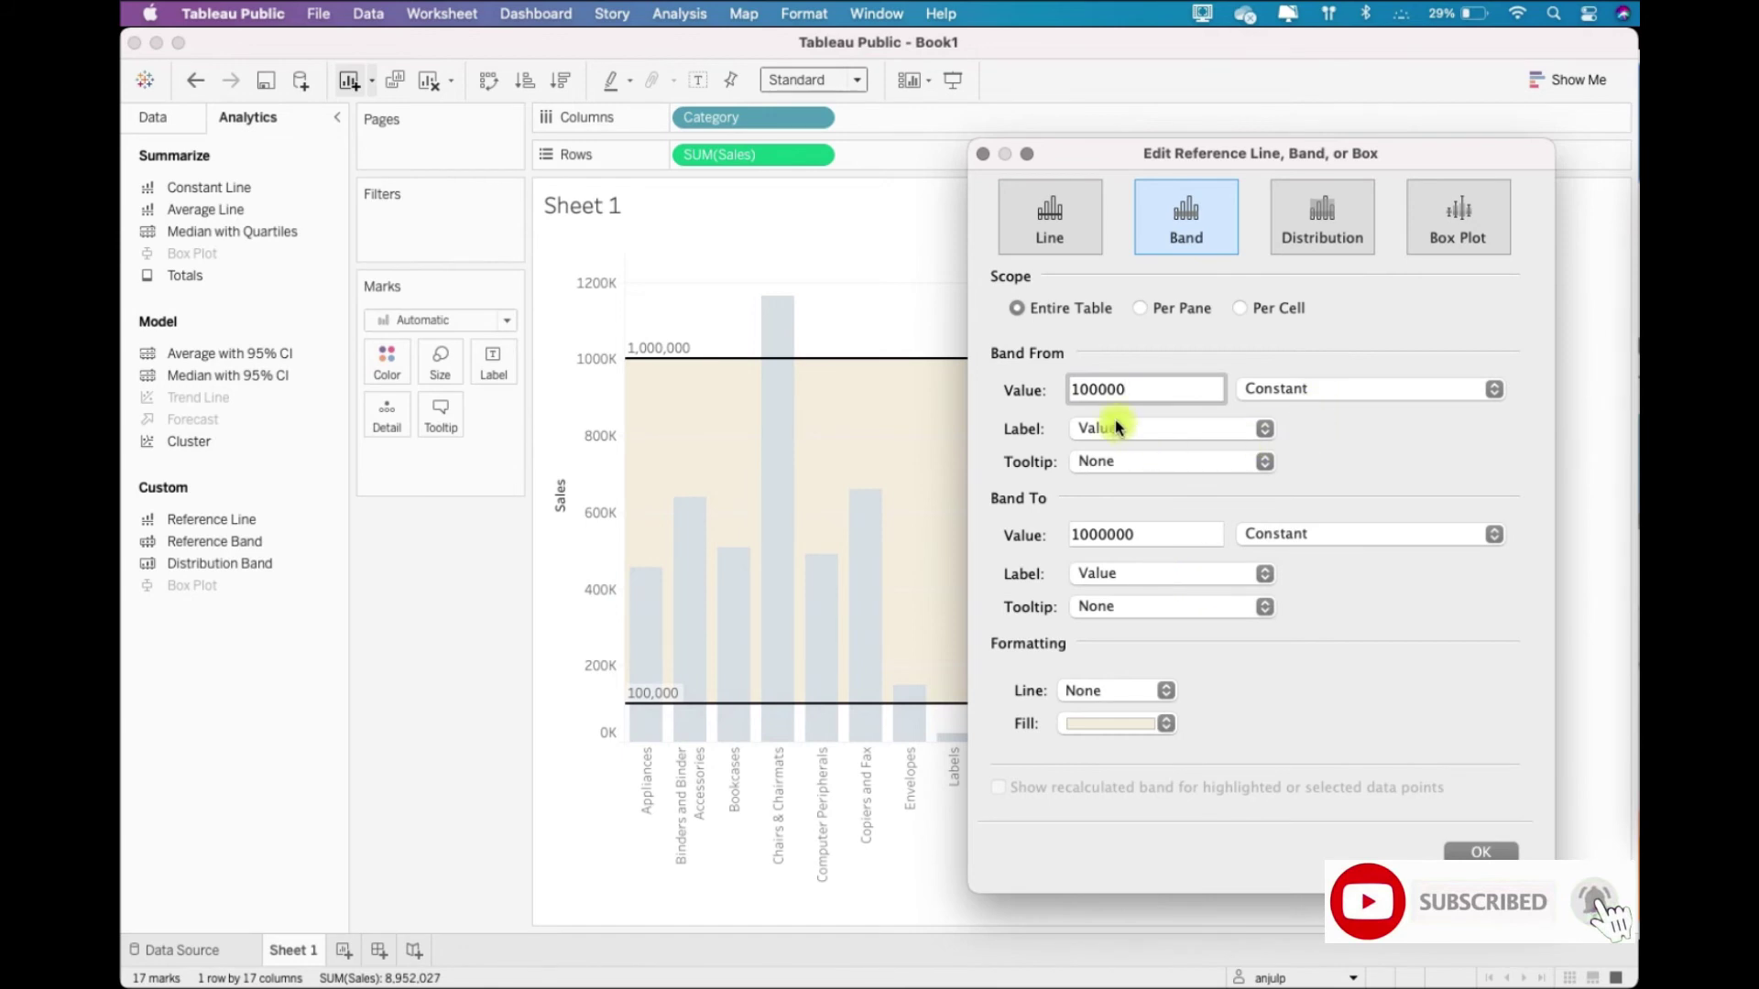
Set Band From to the Maximum of SUM(Sales), check its value source choices, and apply the band.
left_click(1317, 392)
left_click(1130, 346)
left_click(1327, 392)
left_click(1302, 431)
left_click(1271, 394)
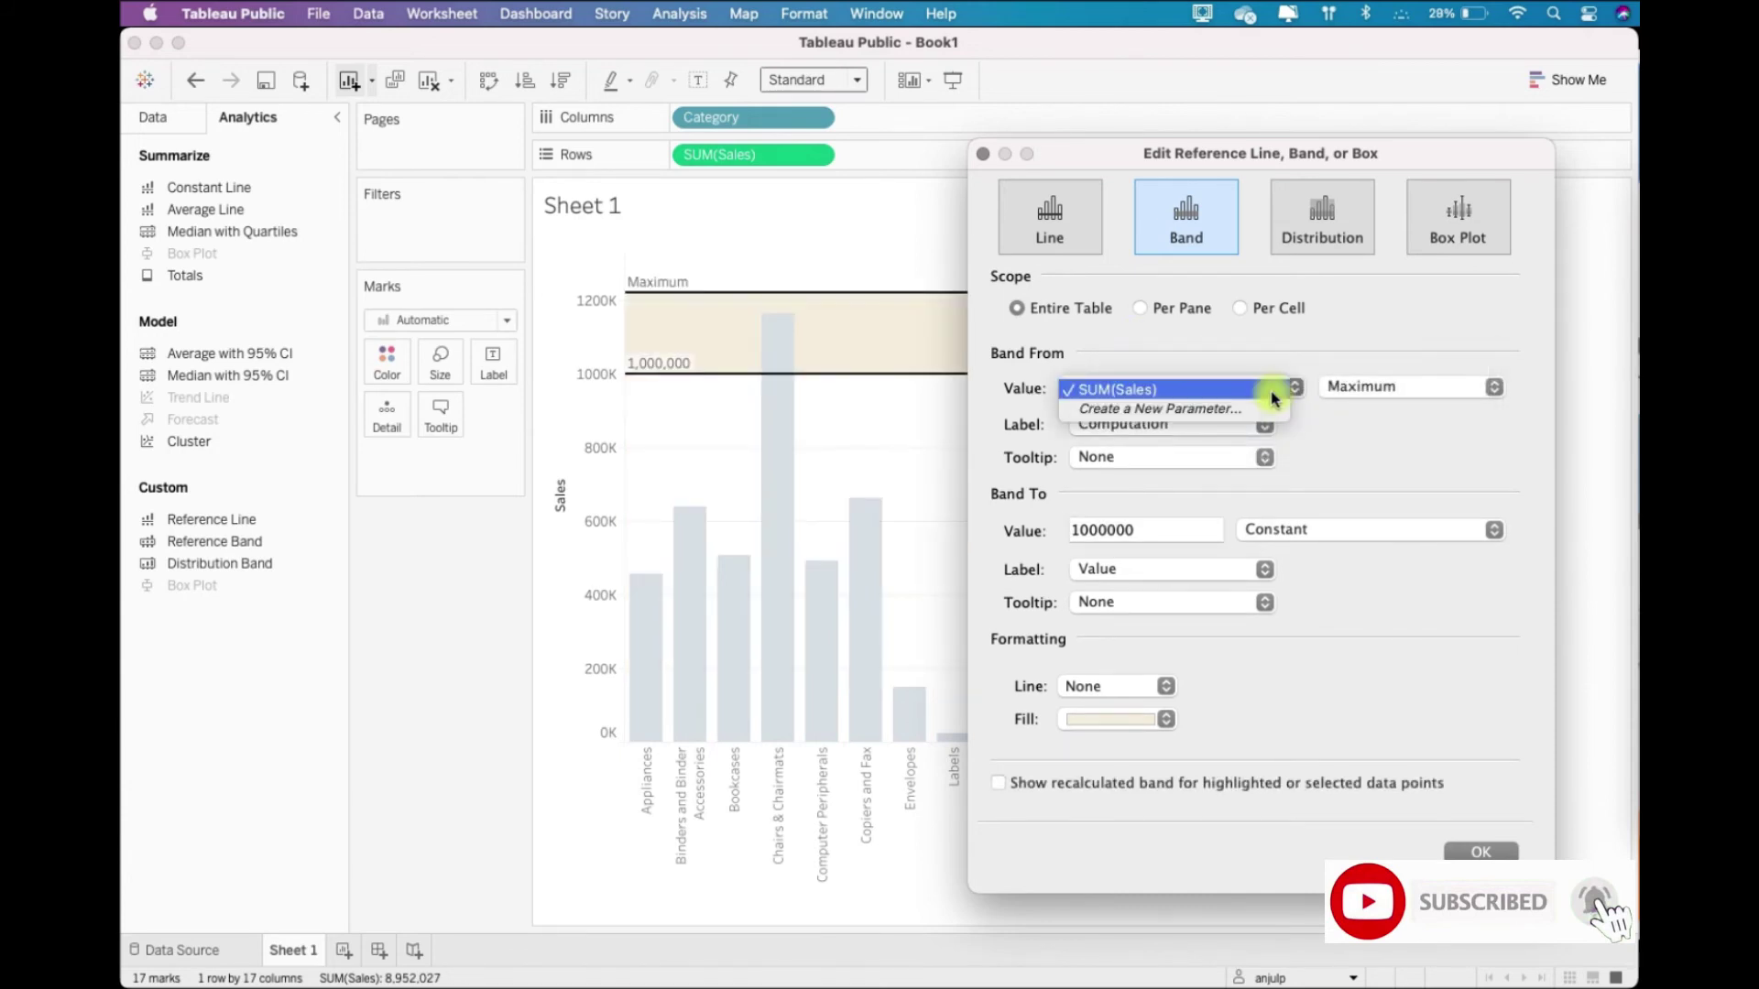
left_click(1398, 499)
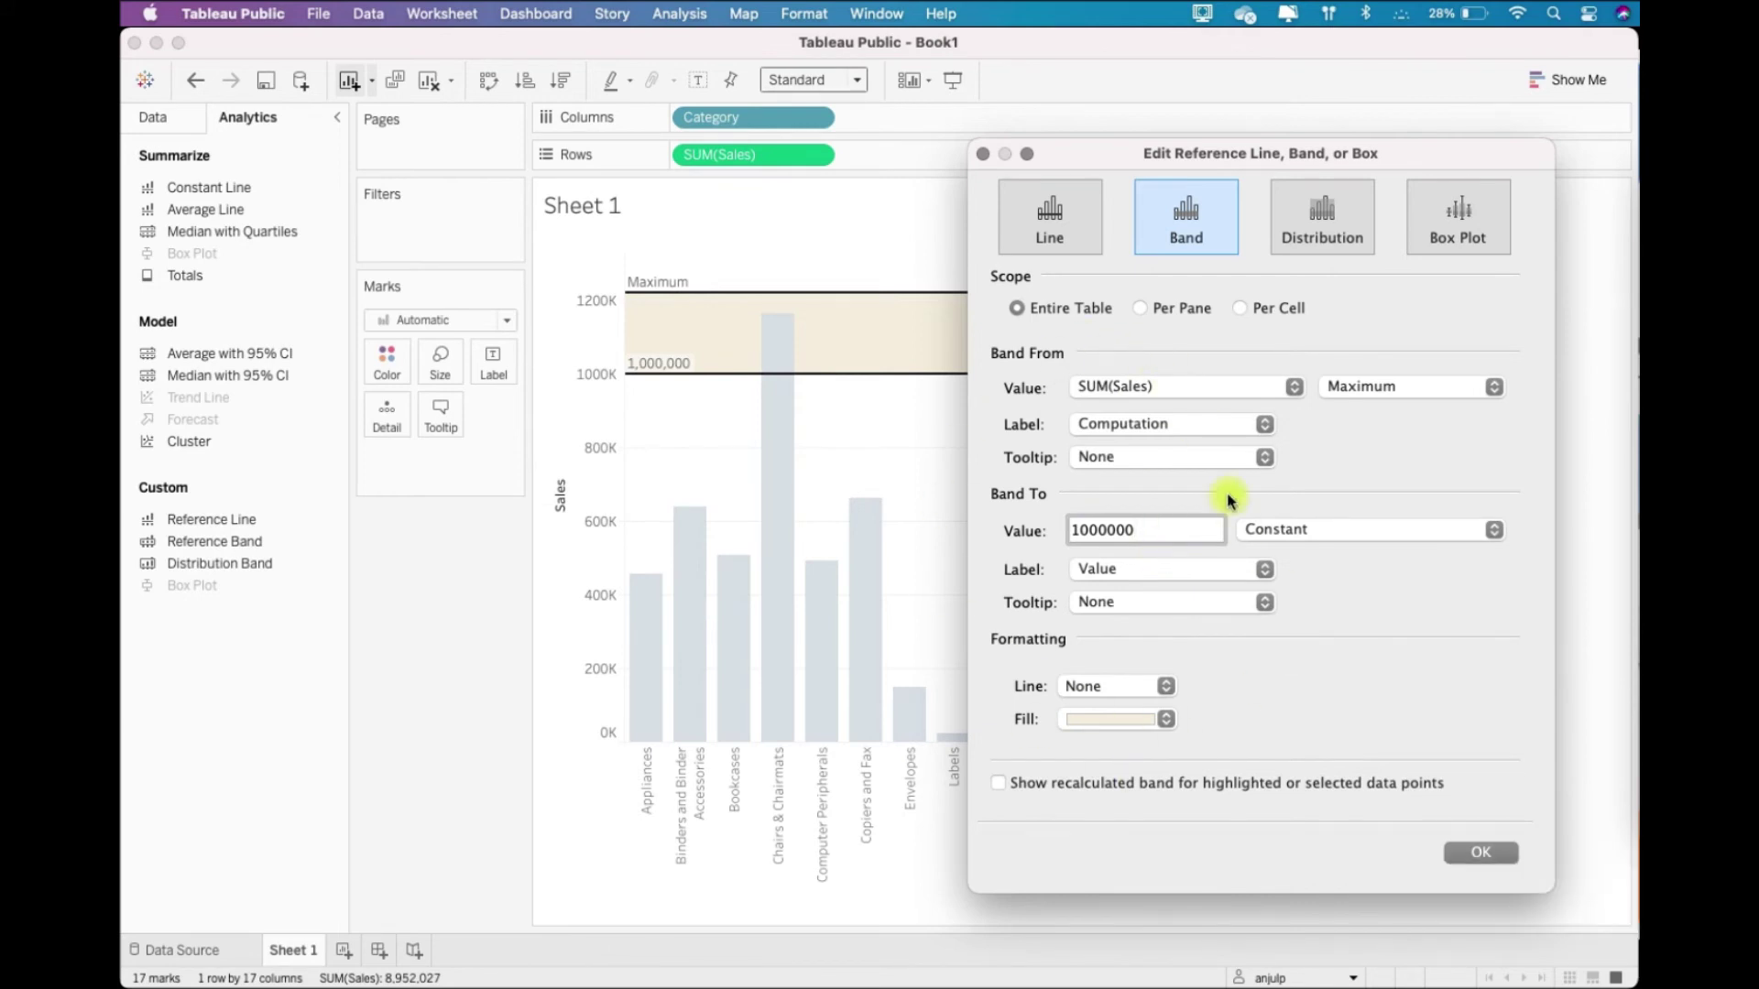
left_click(1482, 854)
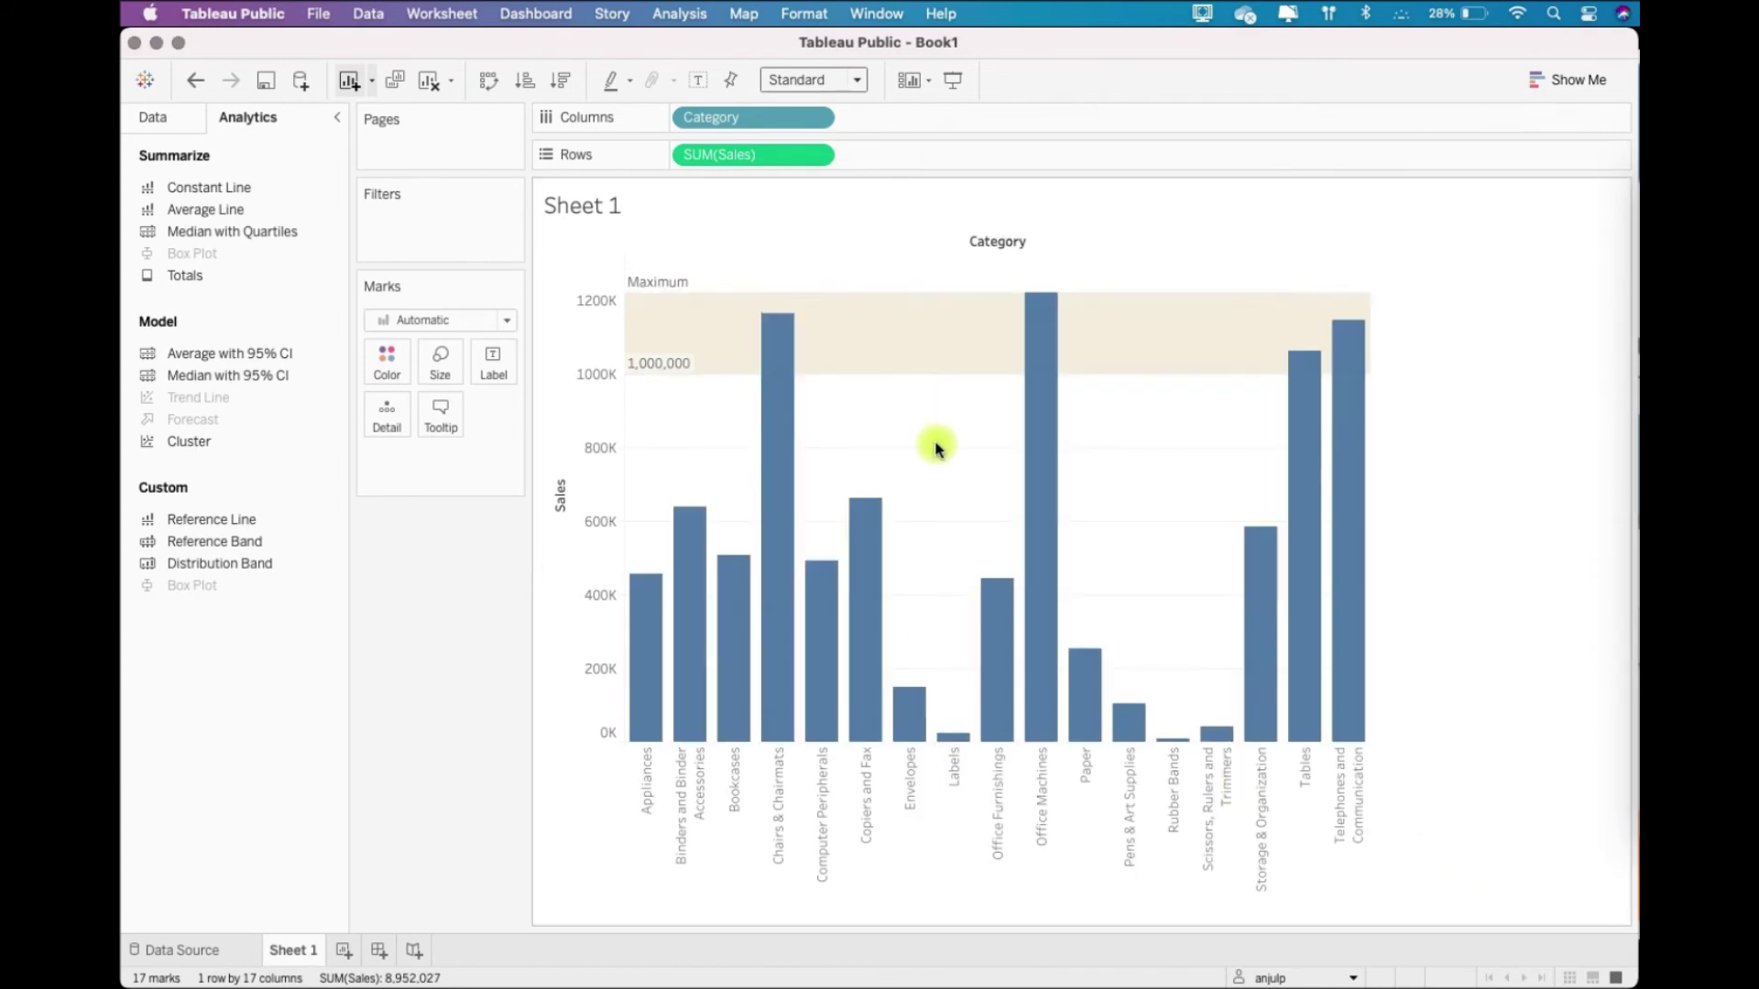
Remove the reference band from the Sales chart.
left_click(975, 293)
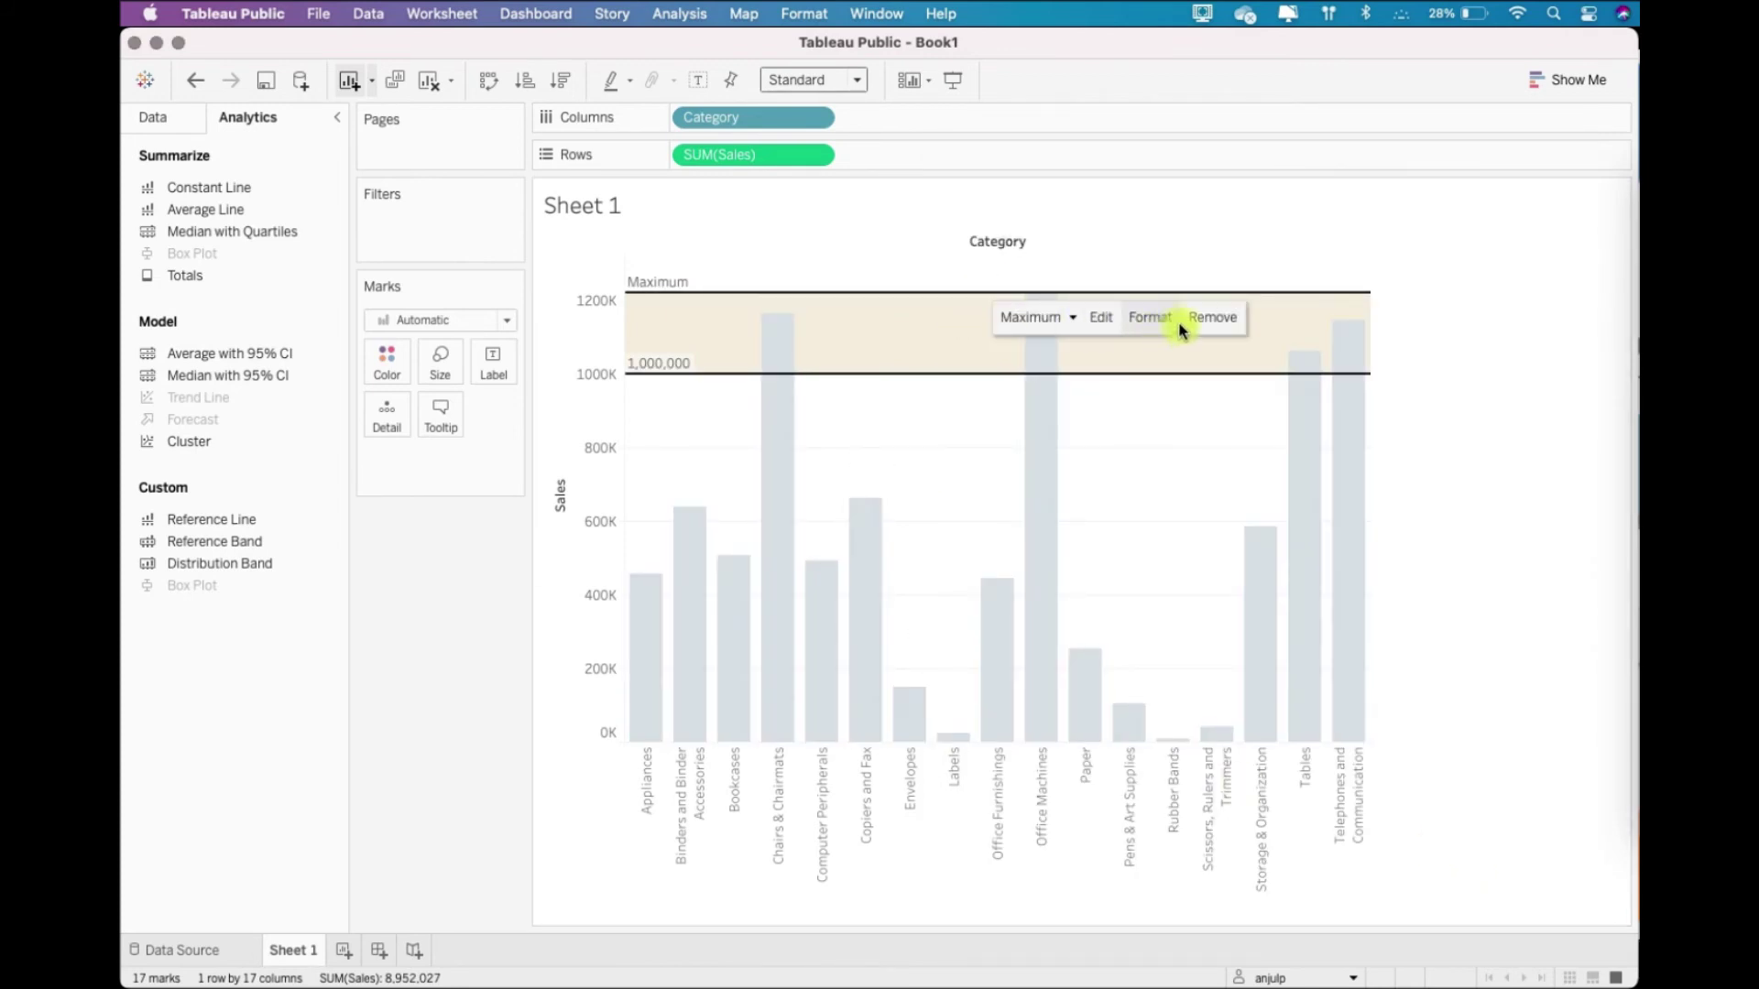
left_click(1214, 319)
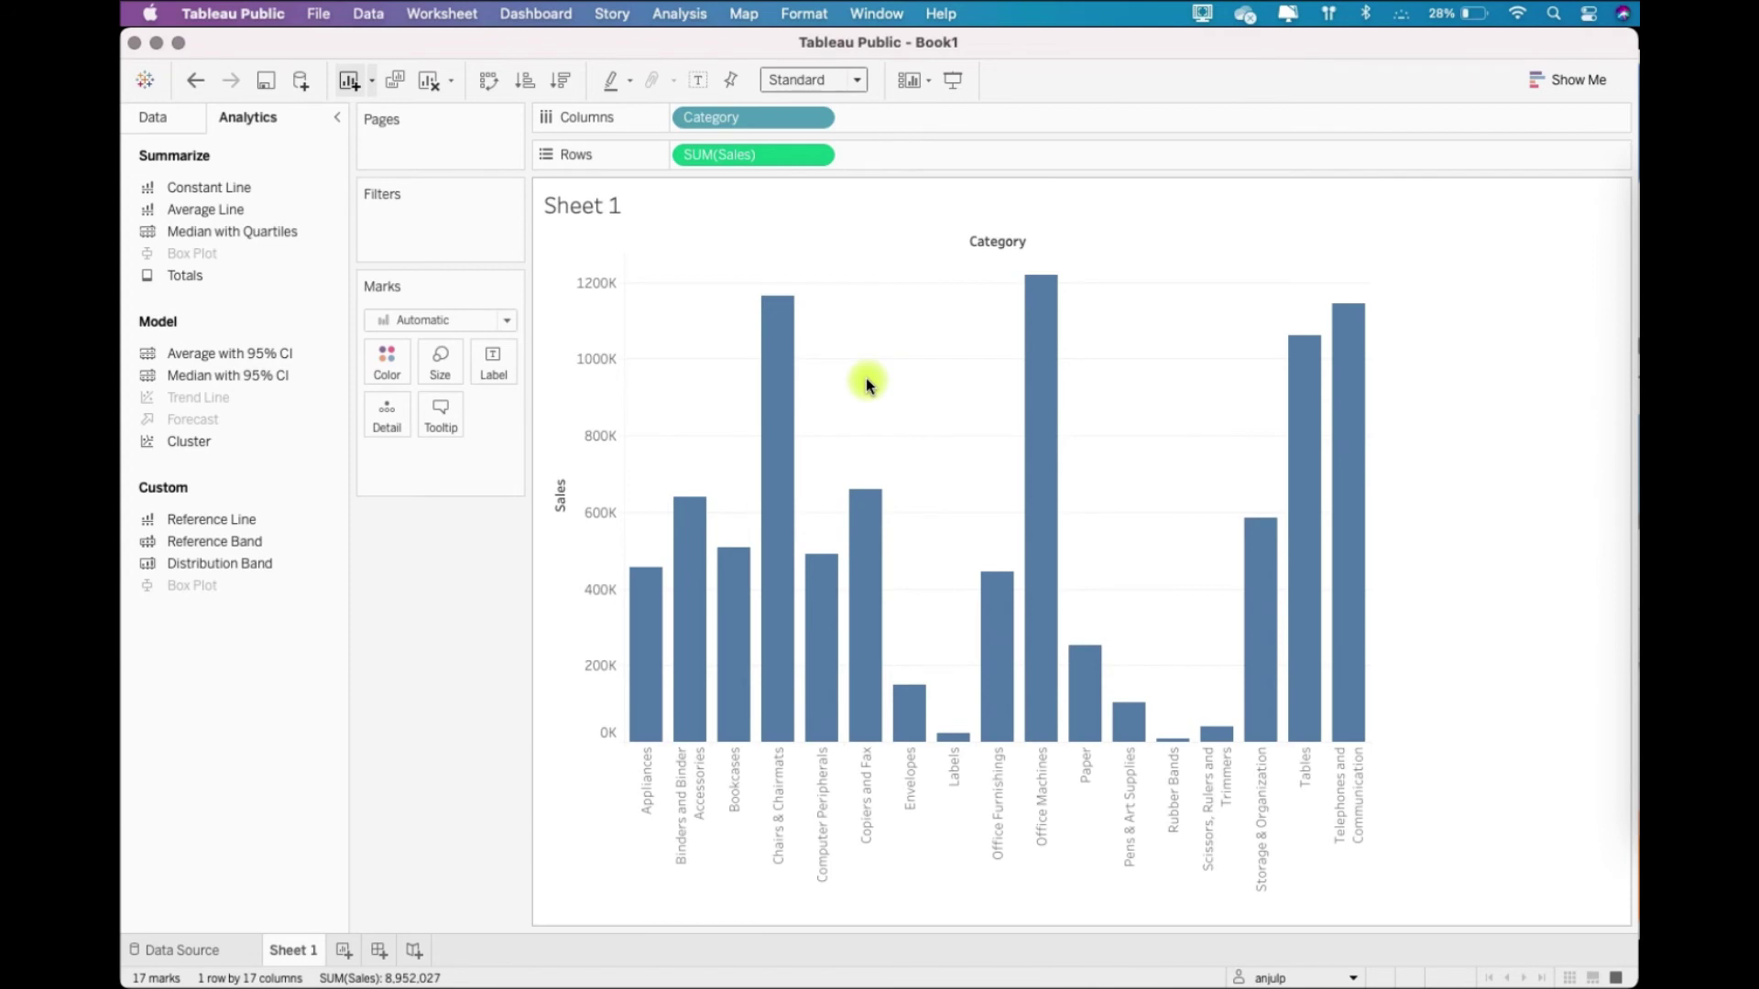
Add Region ahead of Category on the columns and bring back the analytics options.
left_click(173, 124)
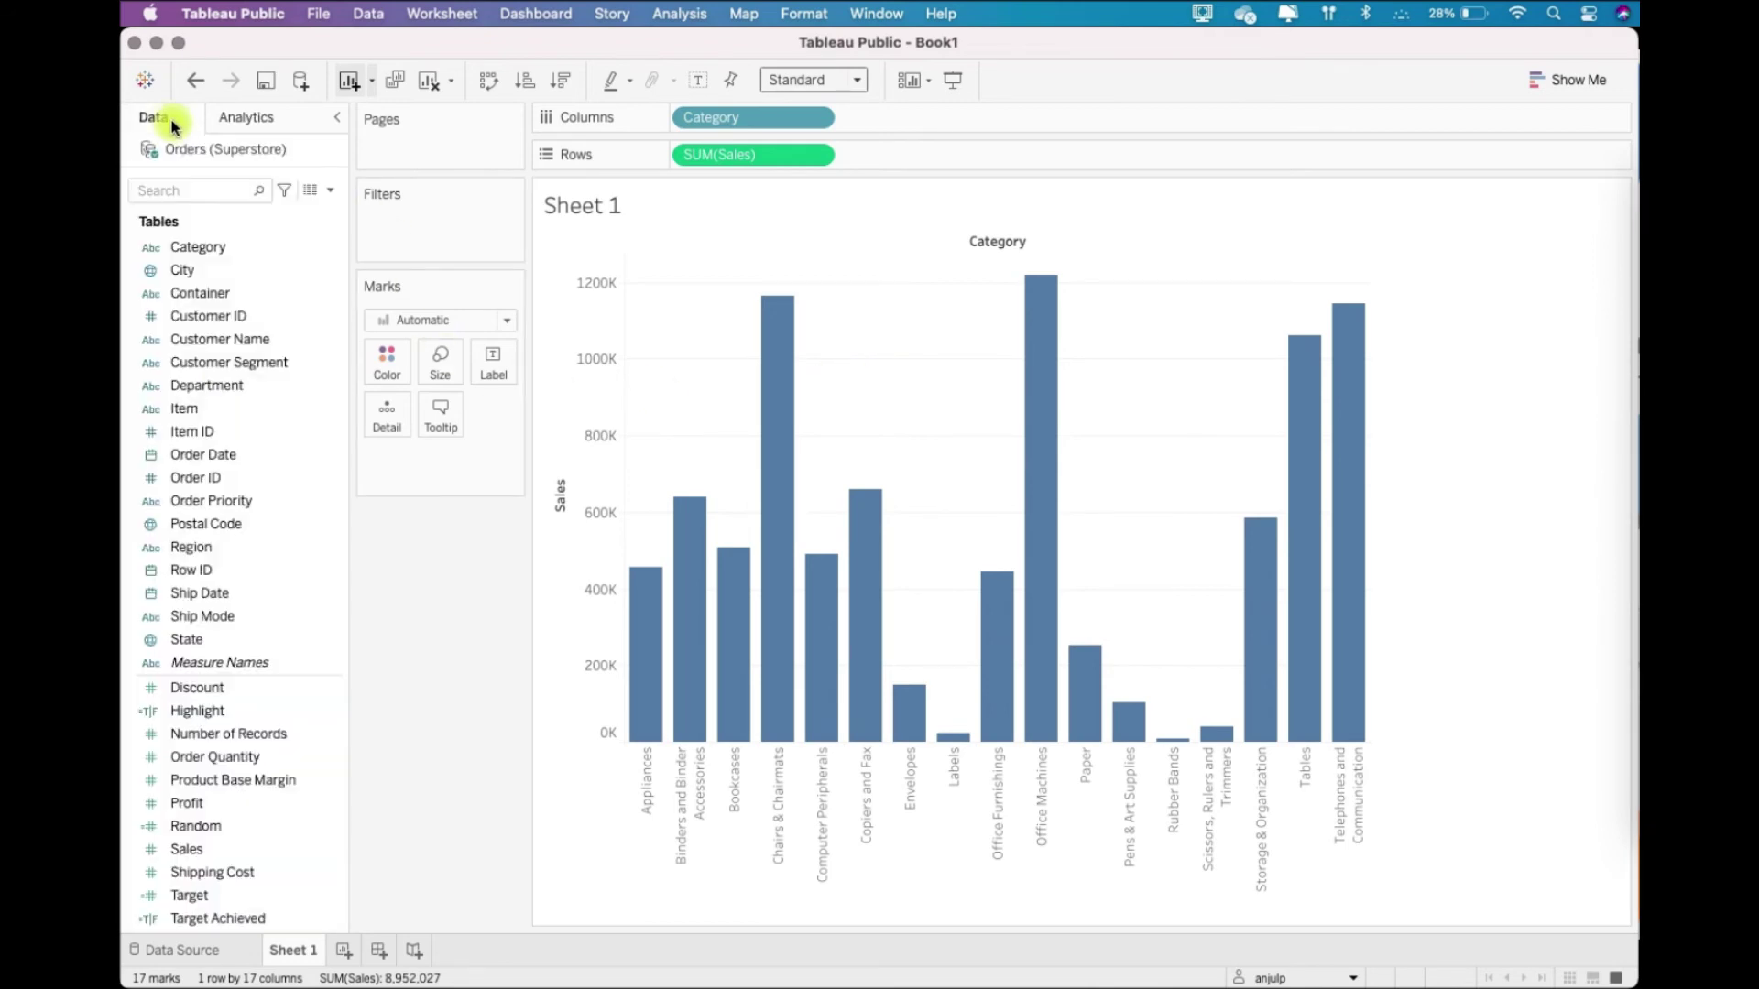
left_click_drag(194, 562, 670, 121)
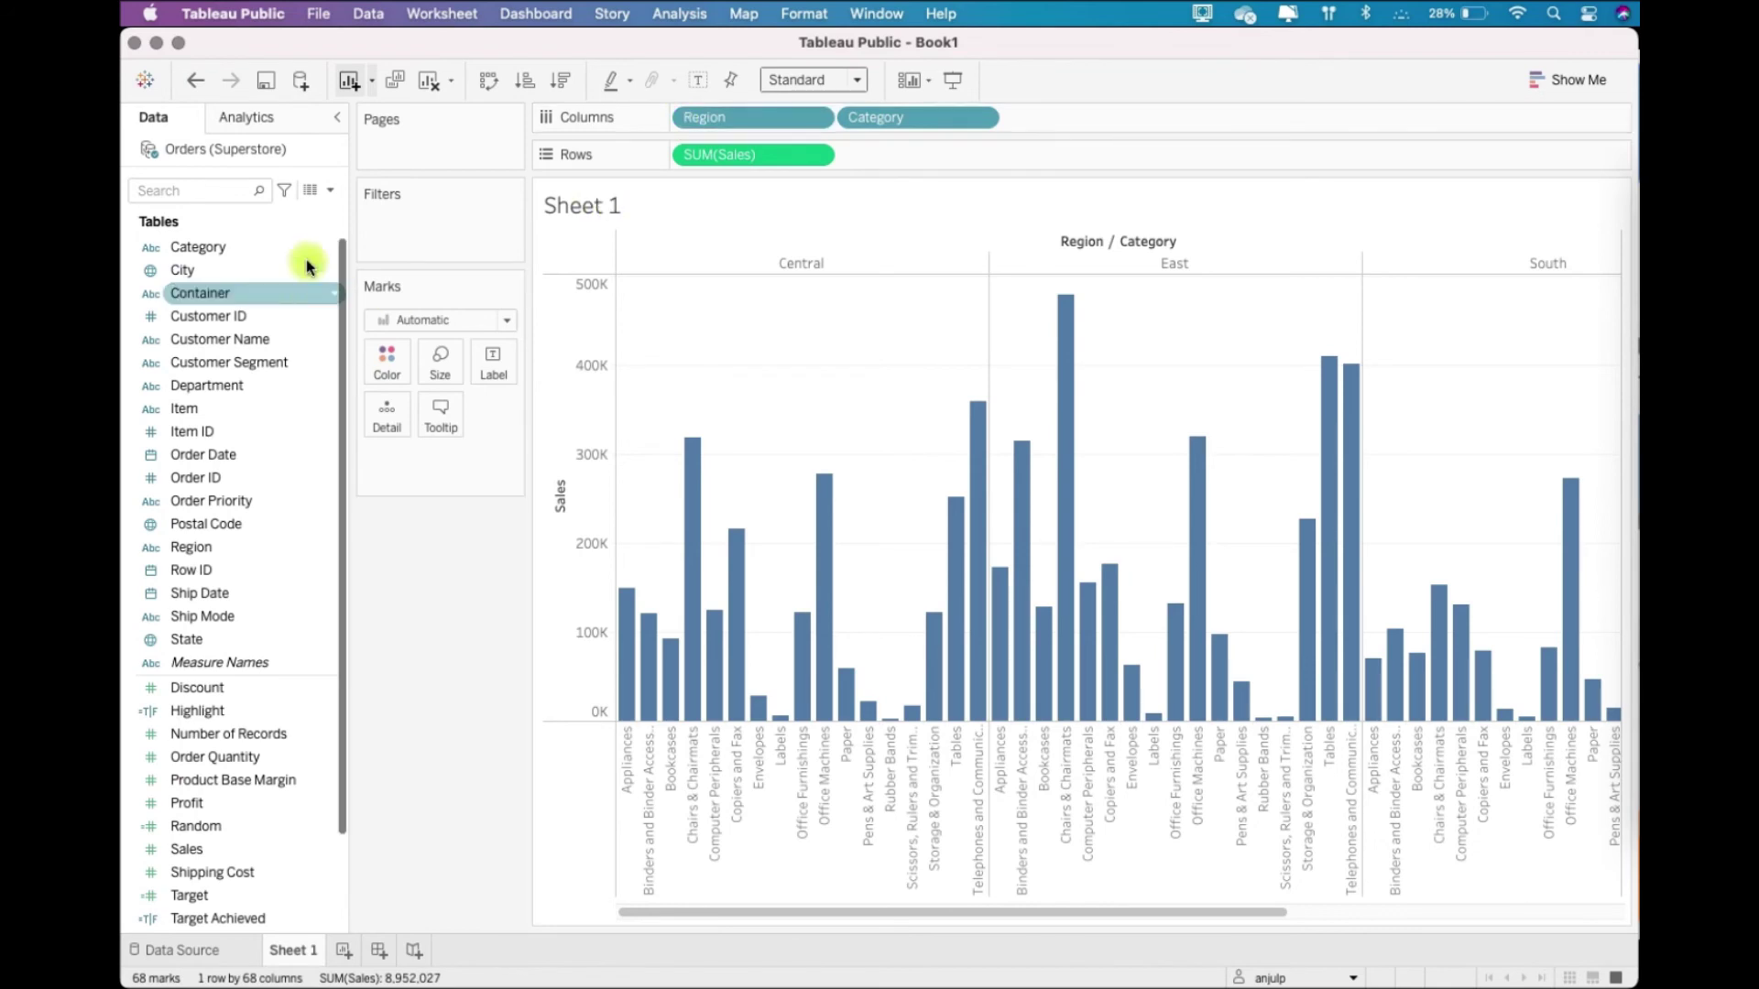
left_click(255, 116)
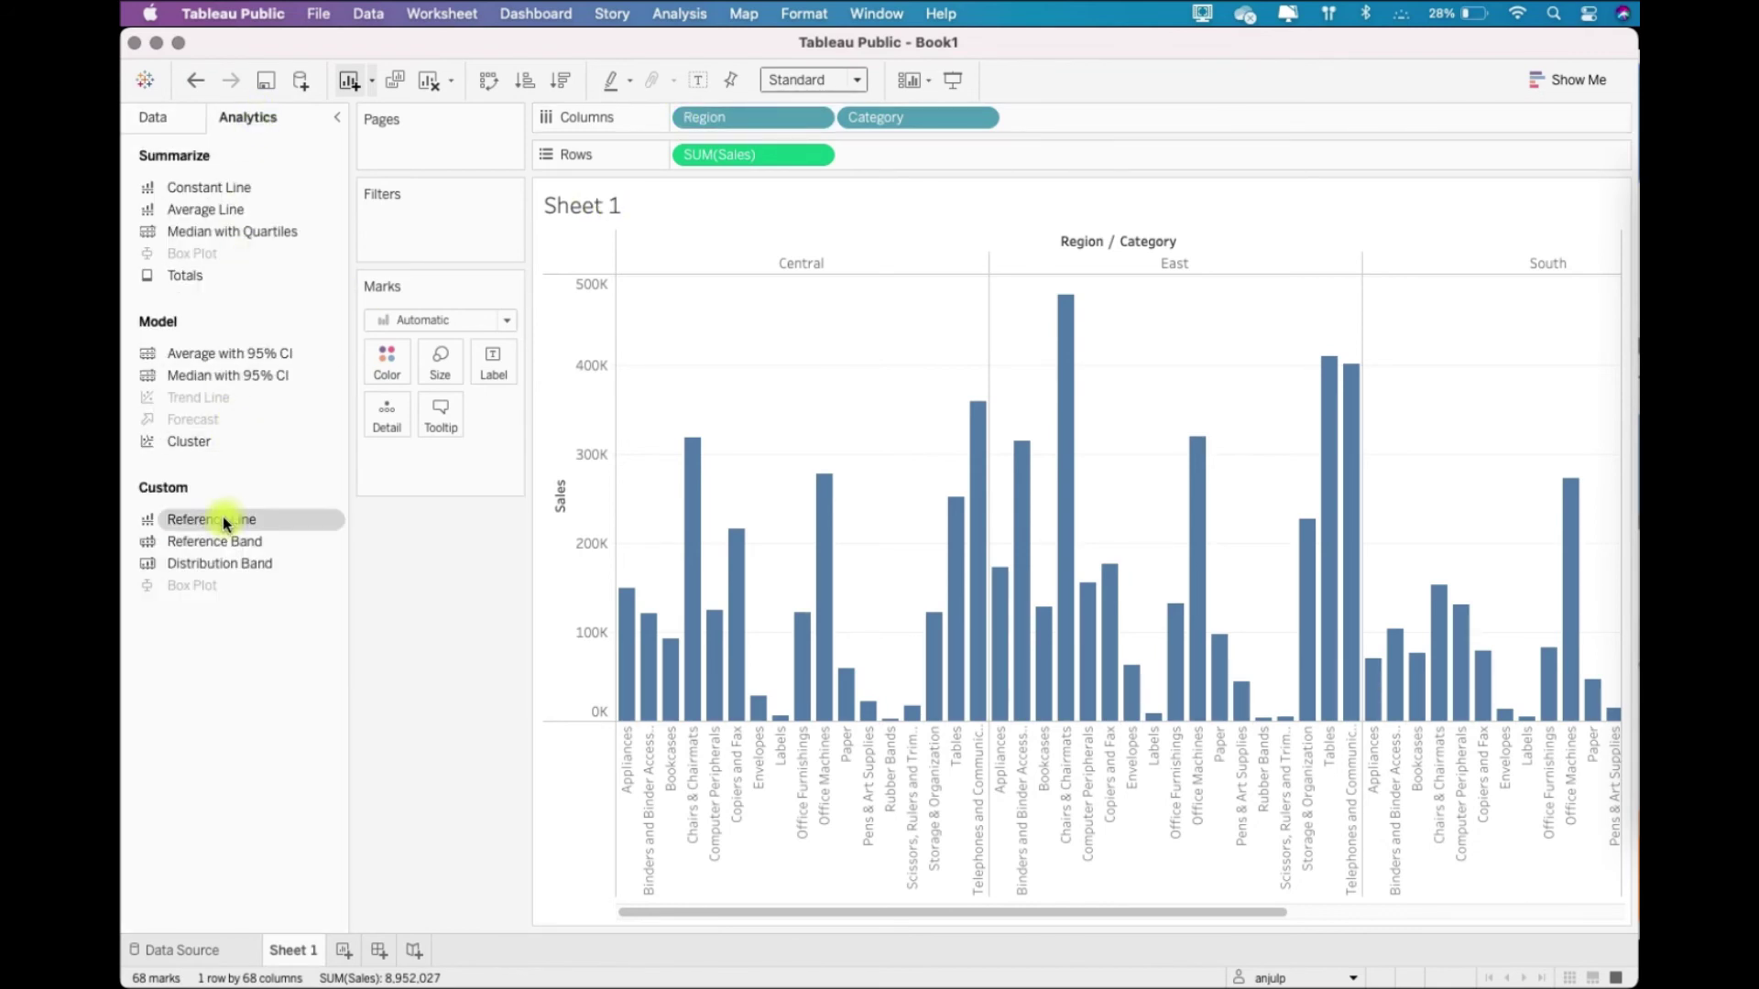
Add a reference line to the Sales chart showing the average of SUM(Sales), with its scope set to Per Pane.
left_click_drag(223, 527, 730, 278)
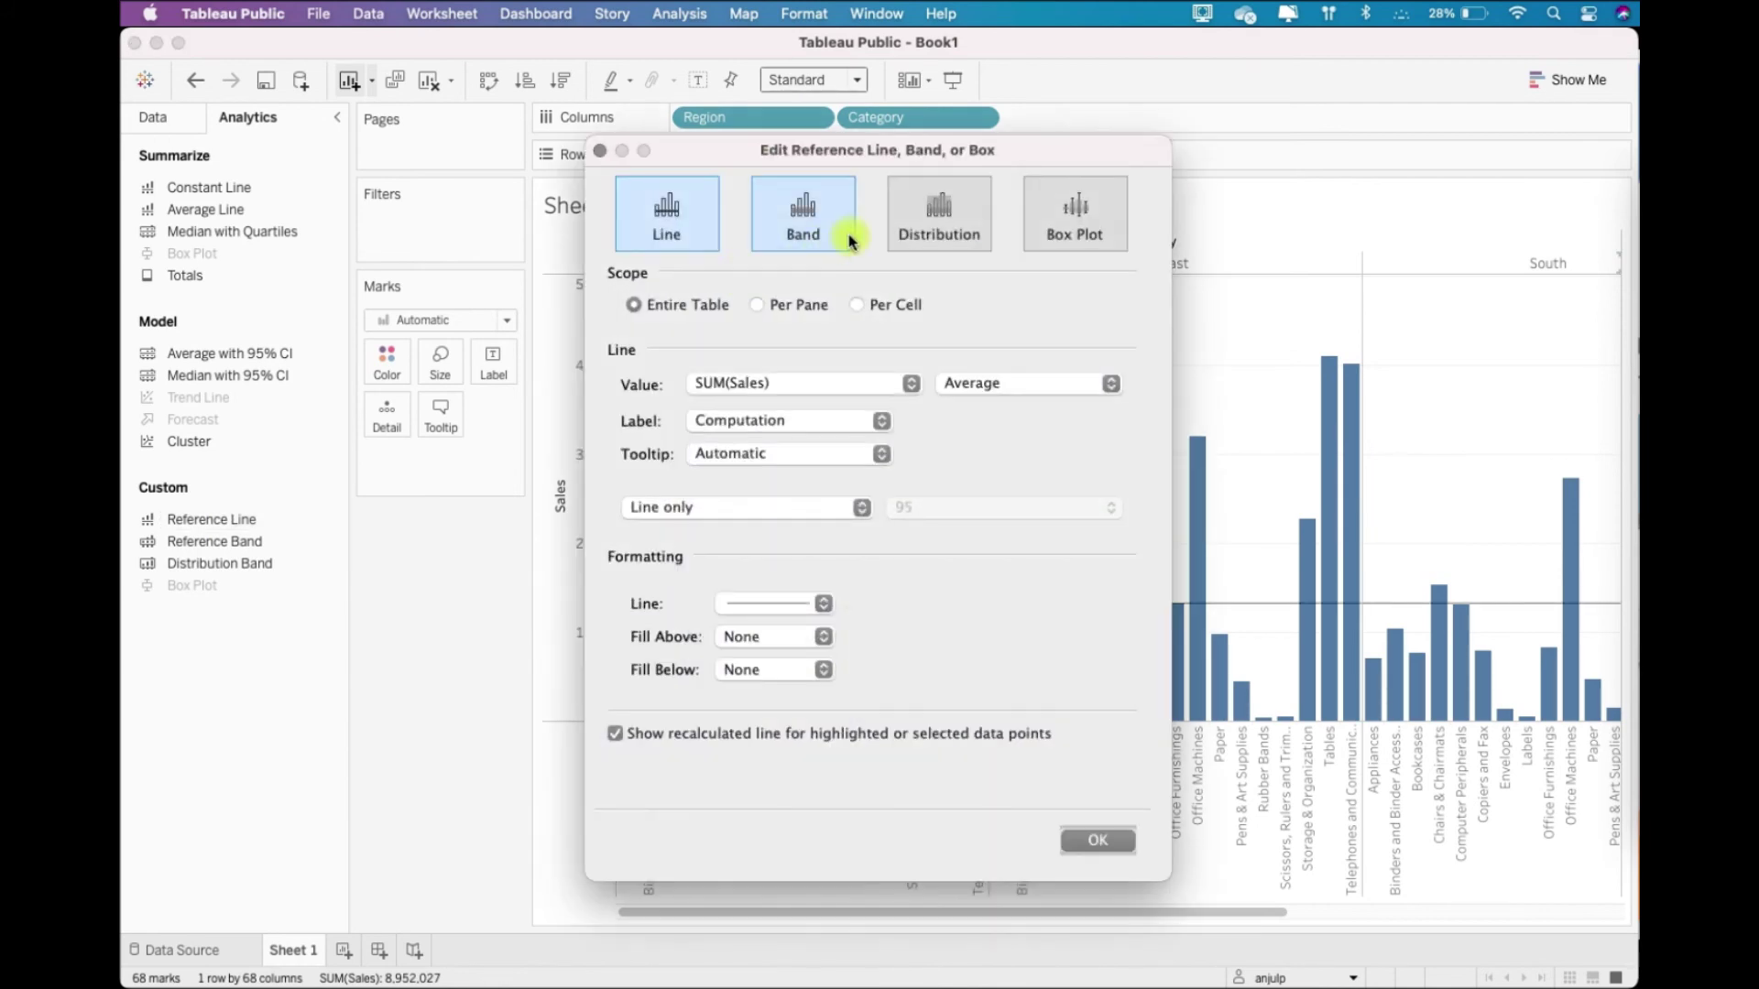
left_click_drag(825, 152, 212, 181)
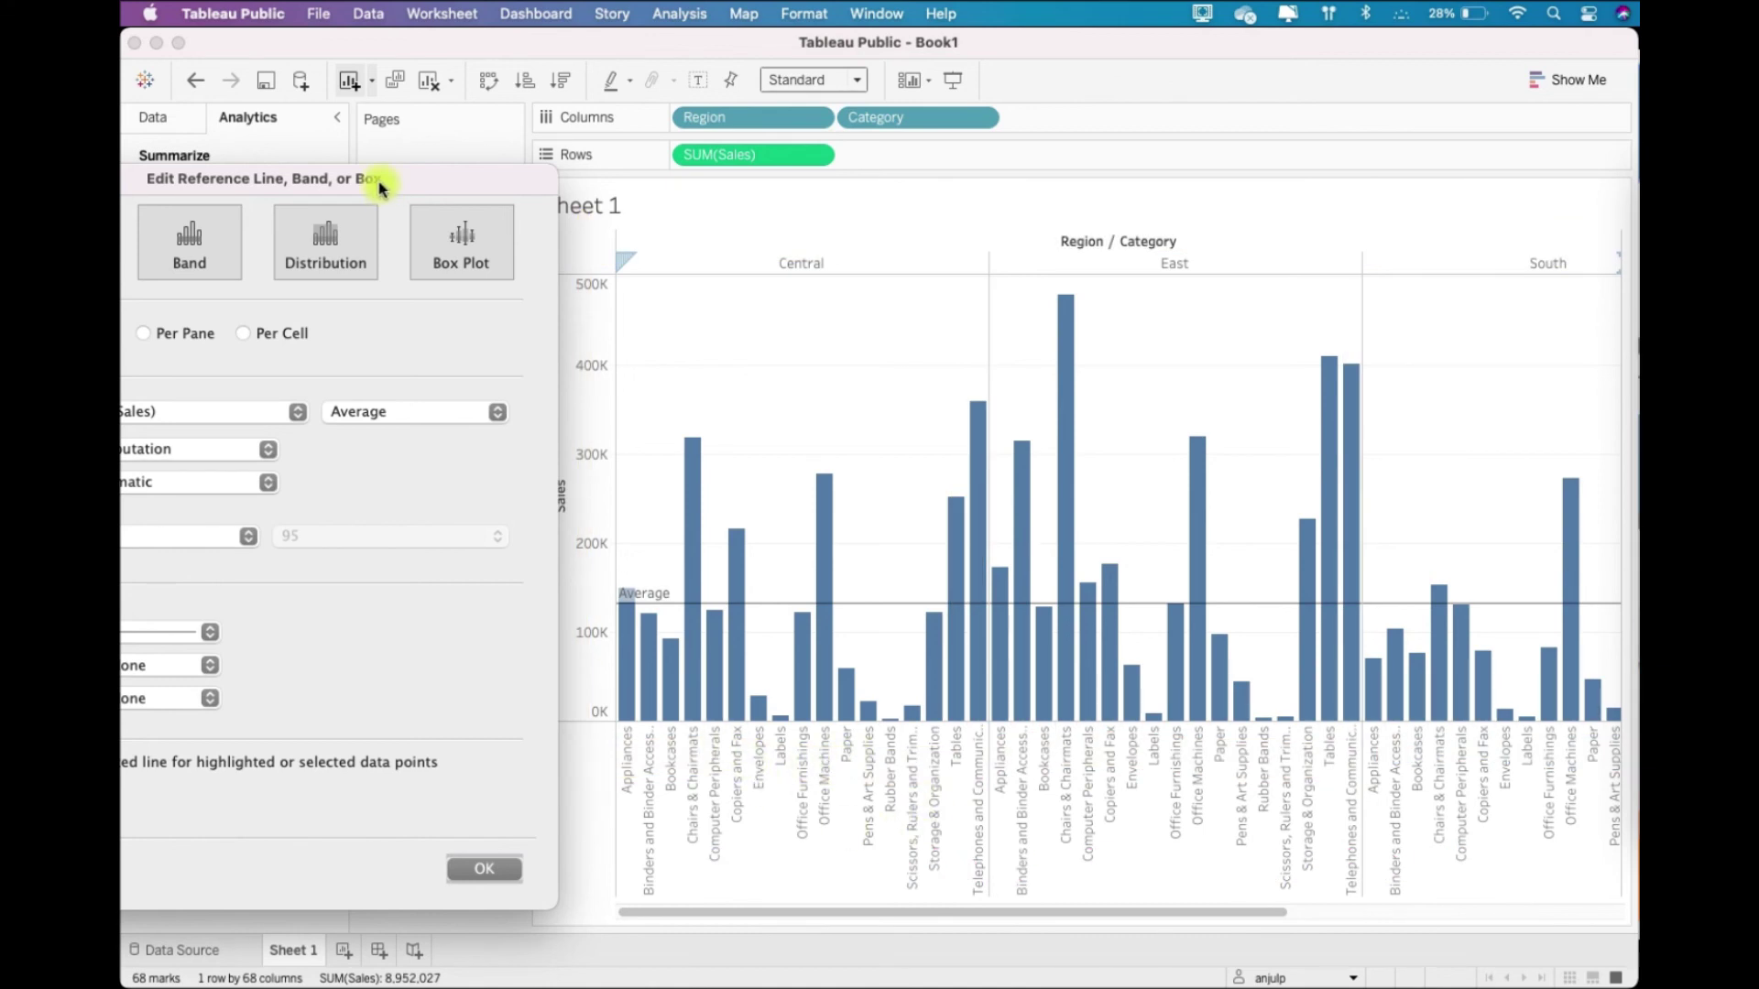
left_click_drag(379, 187, 482, 185)
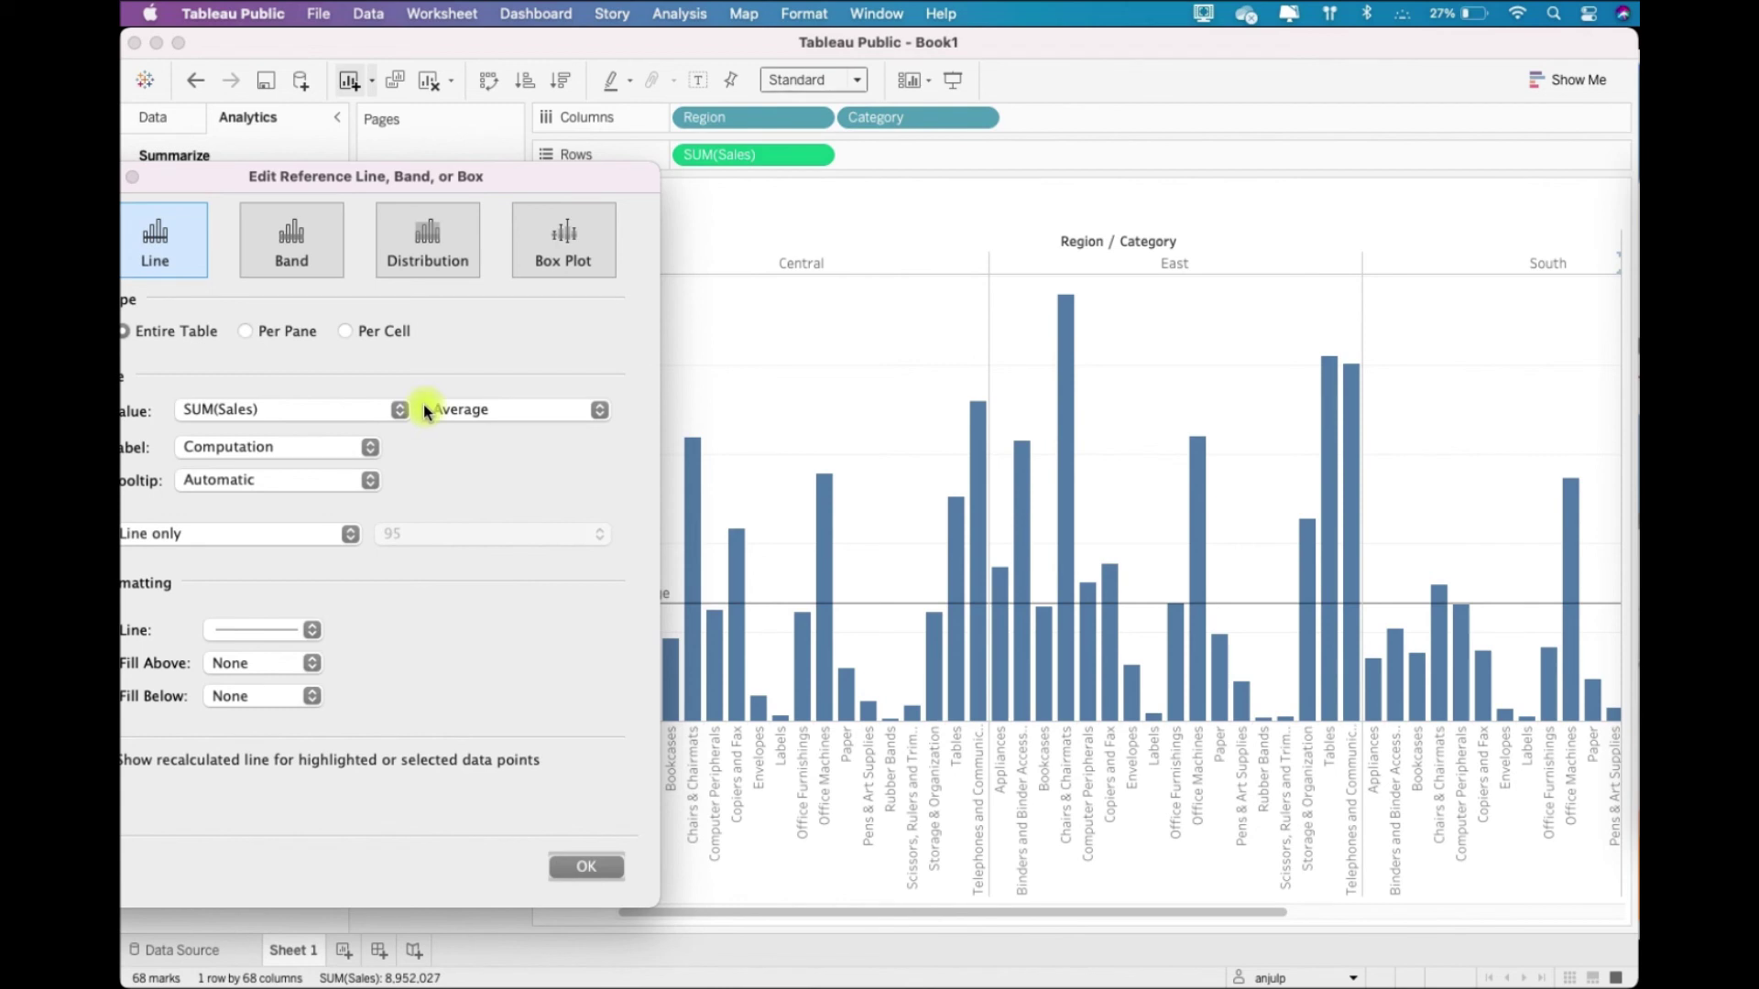
left_click(248, 334)
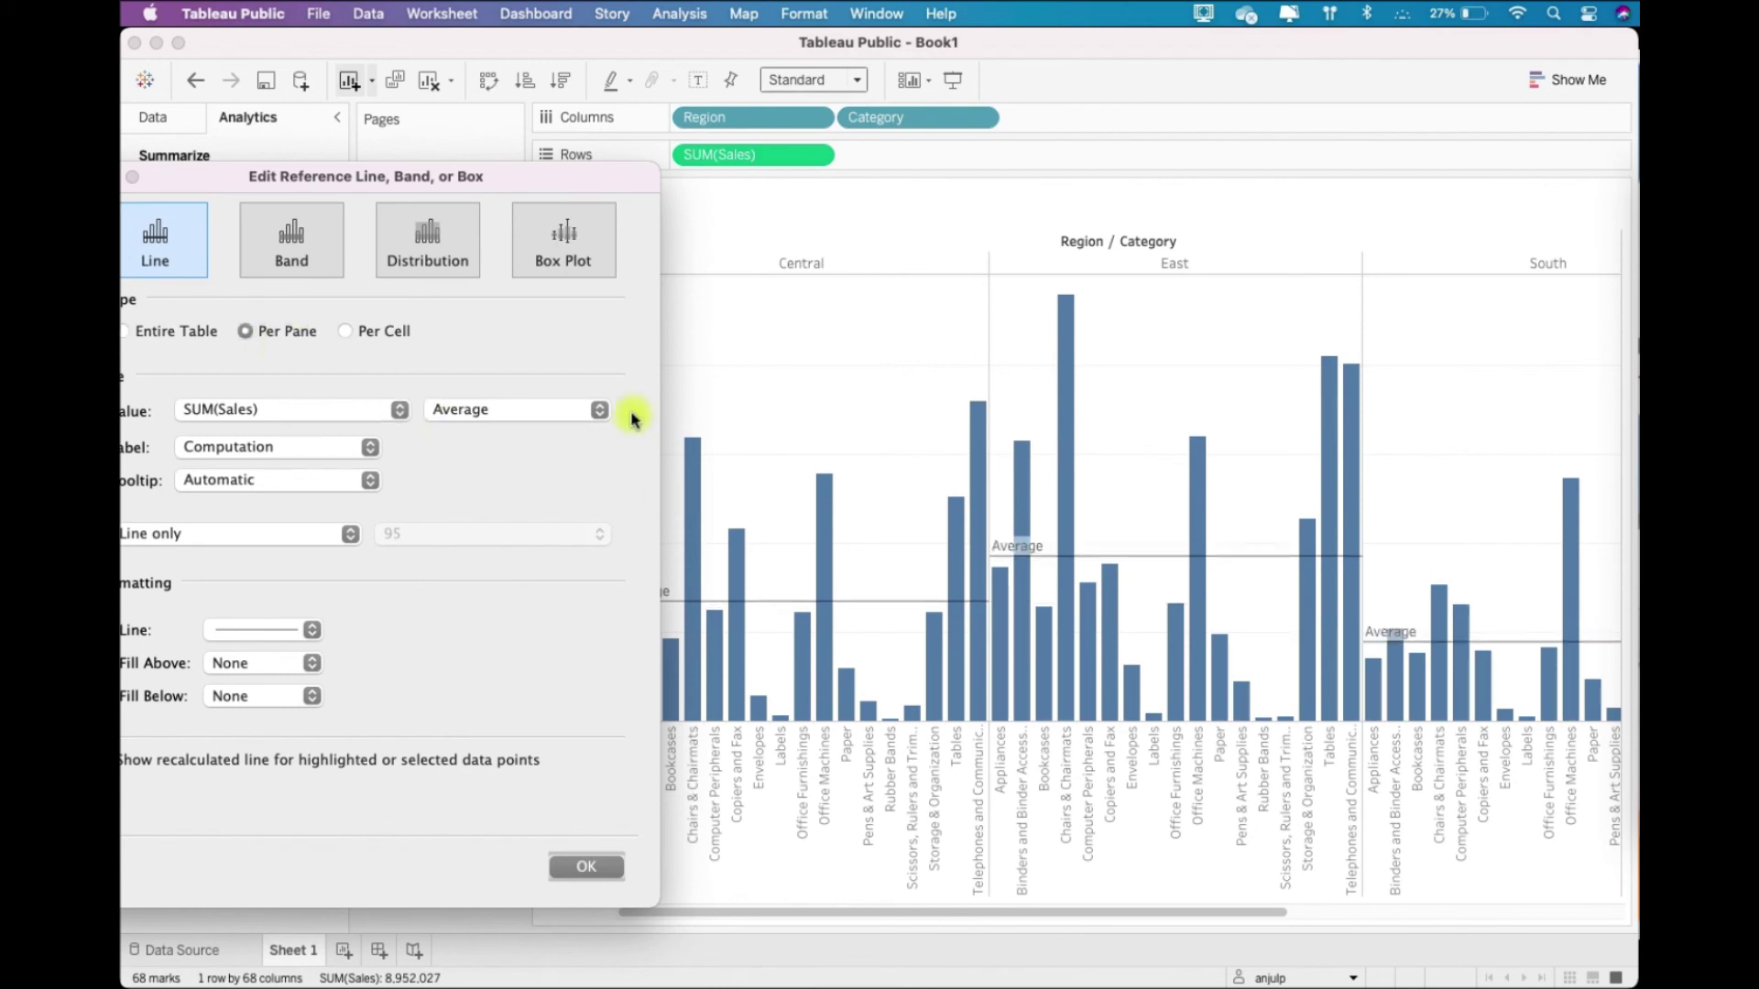
left_click(577, 868)
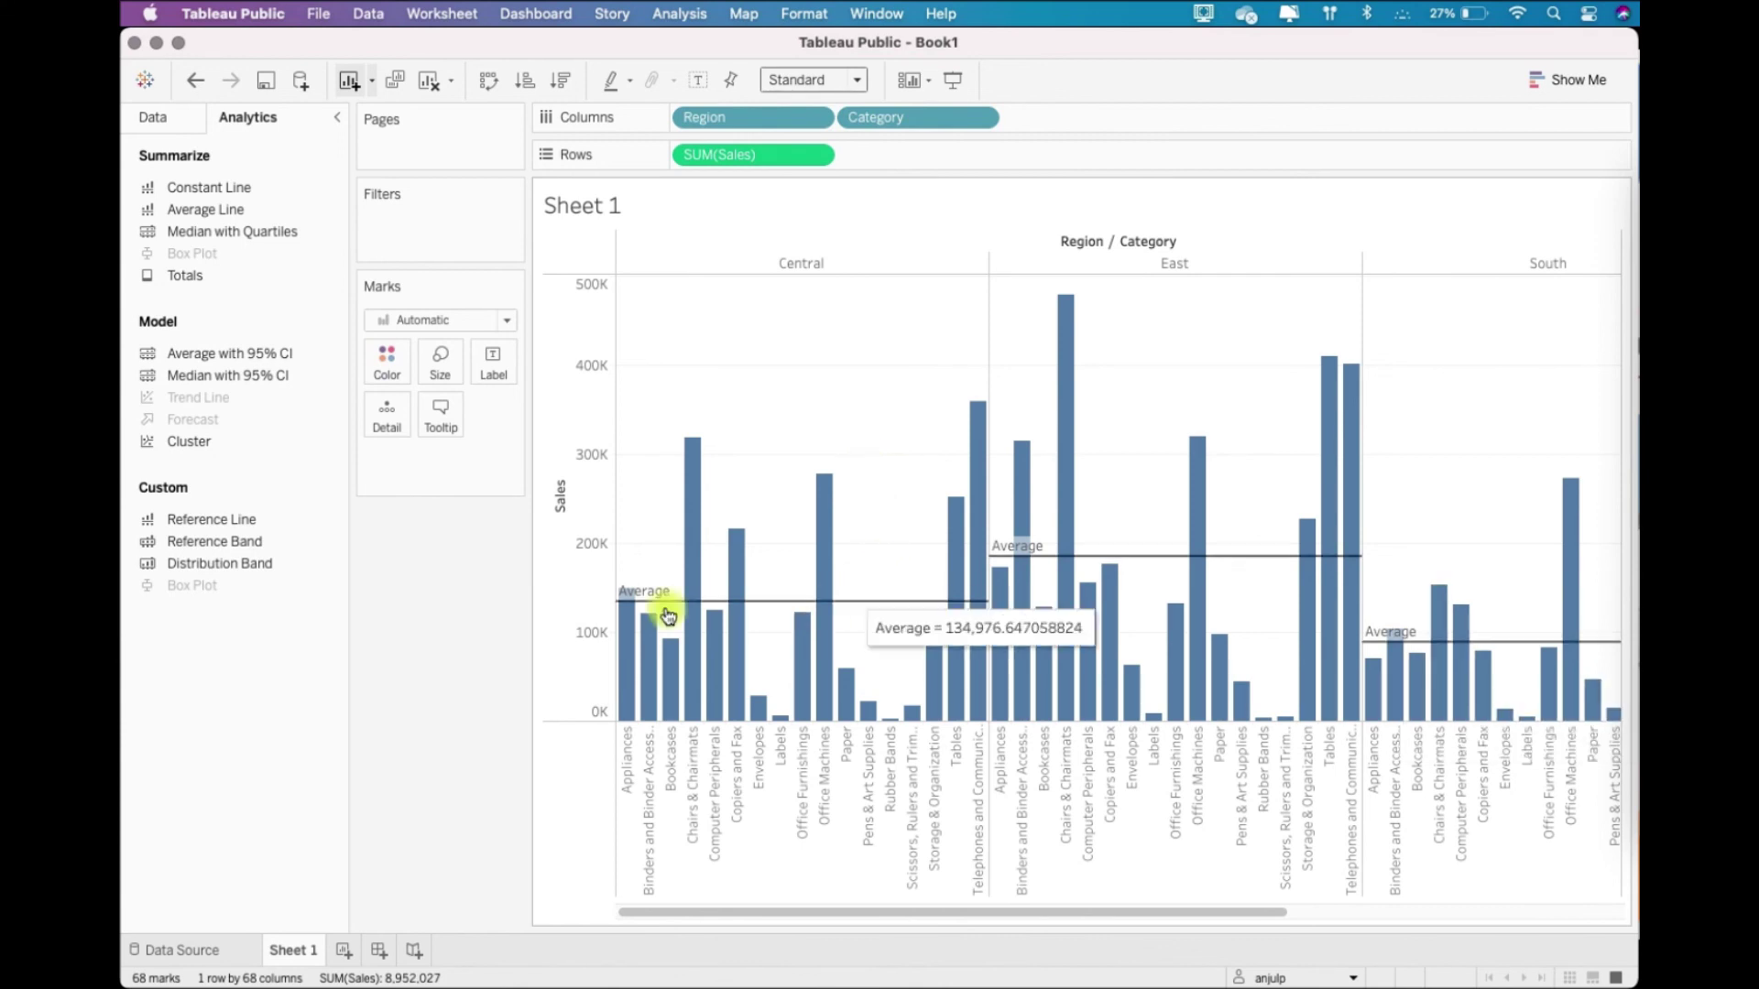
Examine the average line in each region's pane, comparing Central, East, South and West.
mouse_move(623, 608)
mouse_move(902, 602)
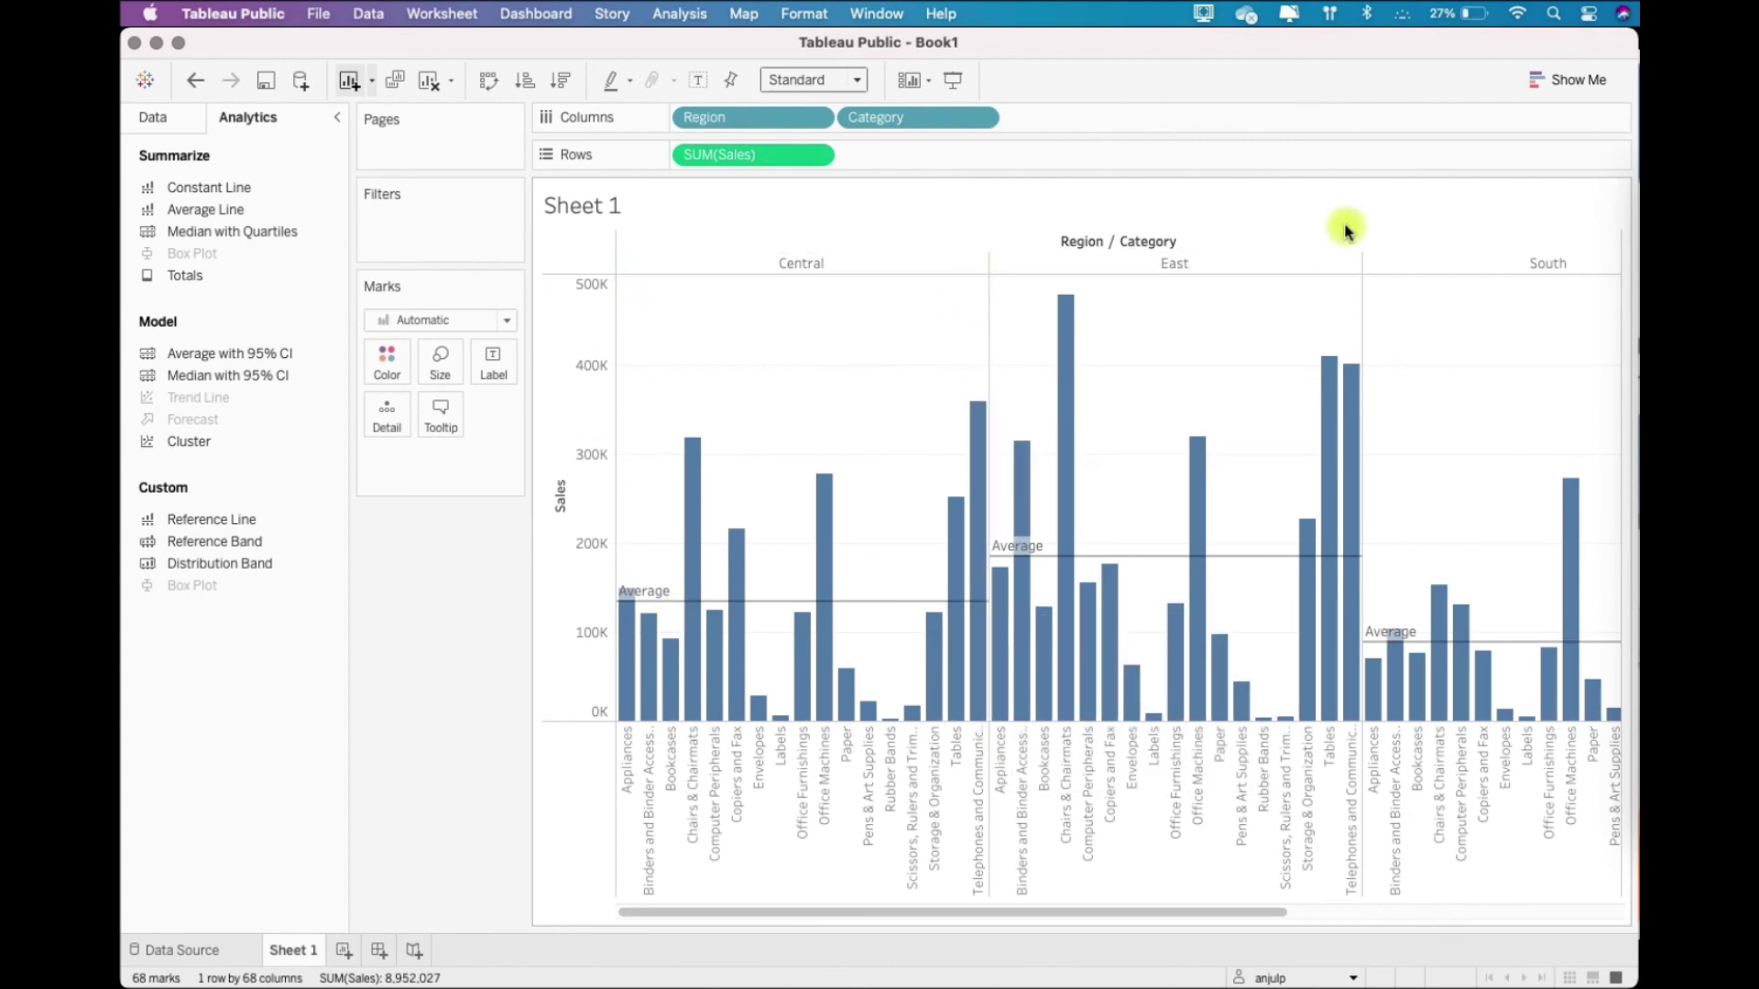
scroll(1402, 685, "right", 10)
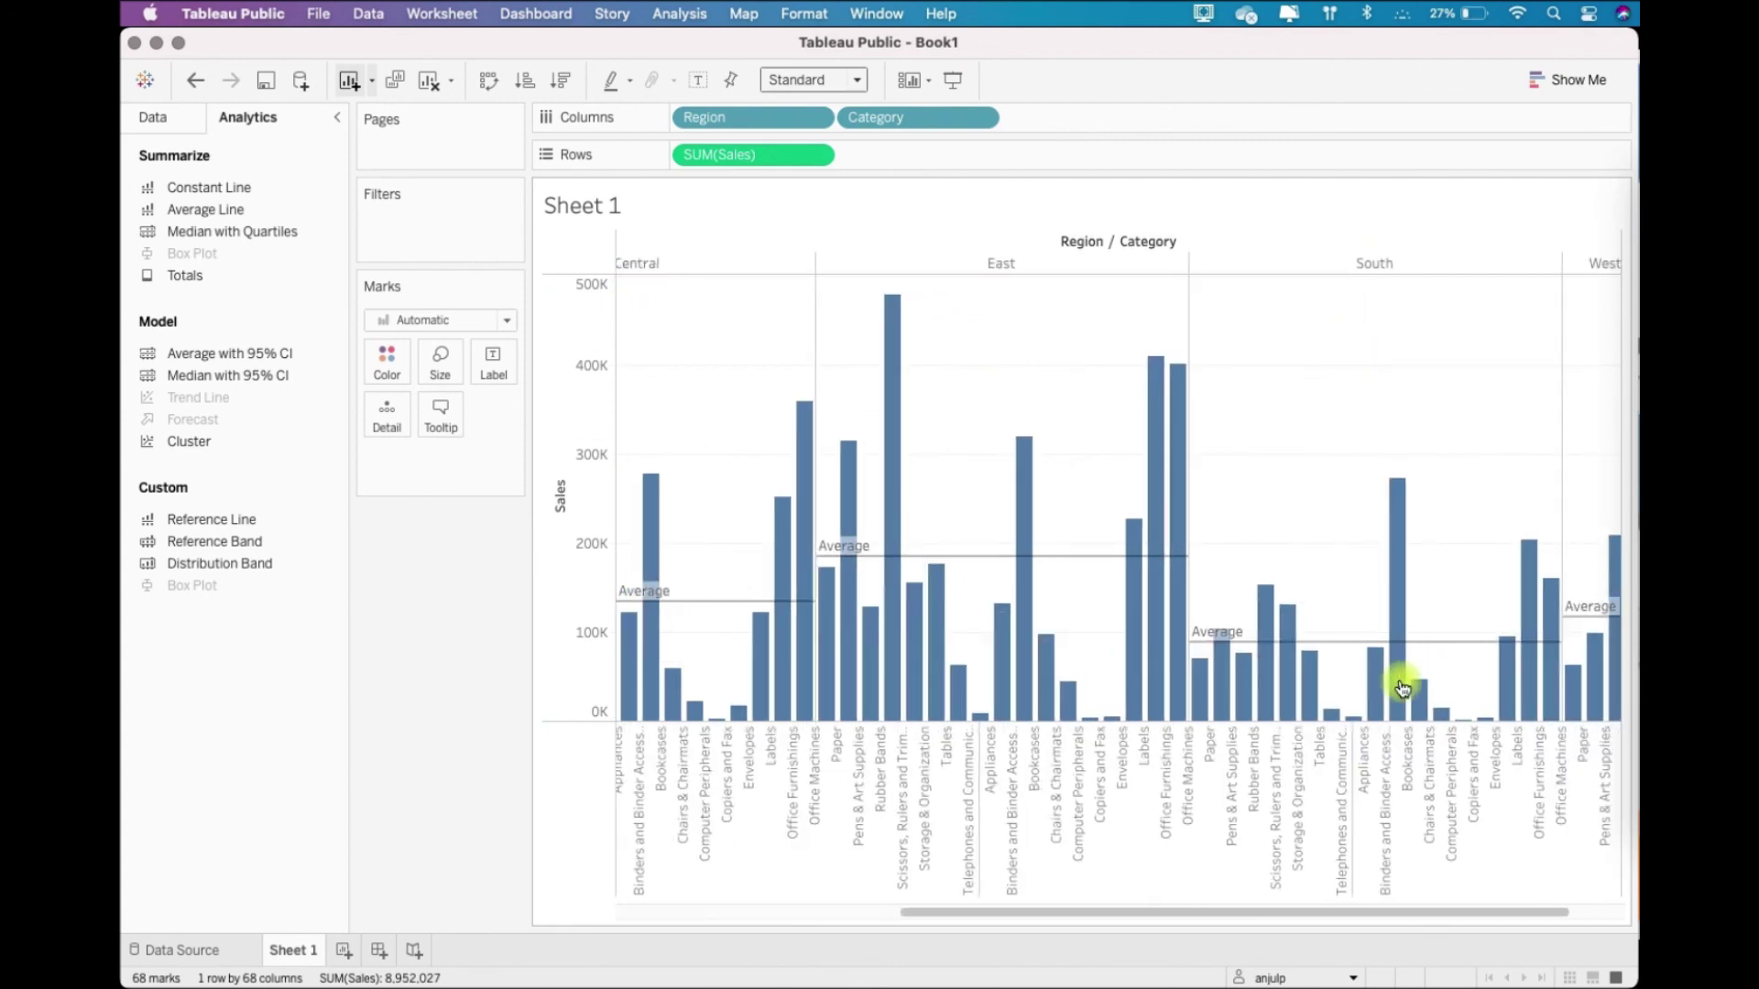
mouse_move(1069, 654)
scroll(1070, 654, "left", 10)
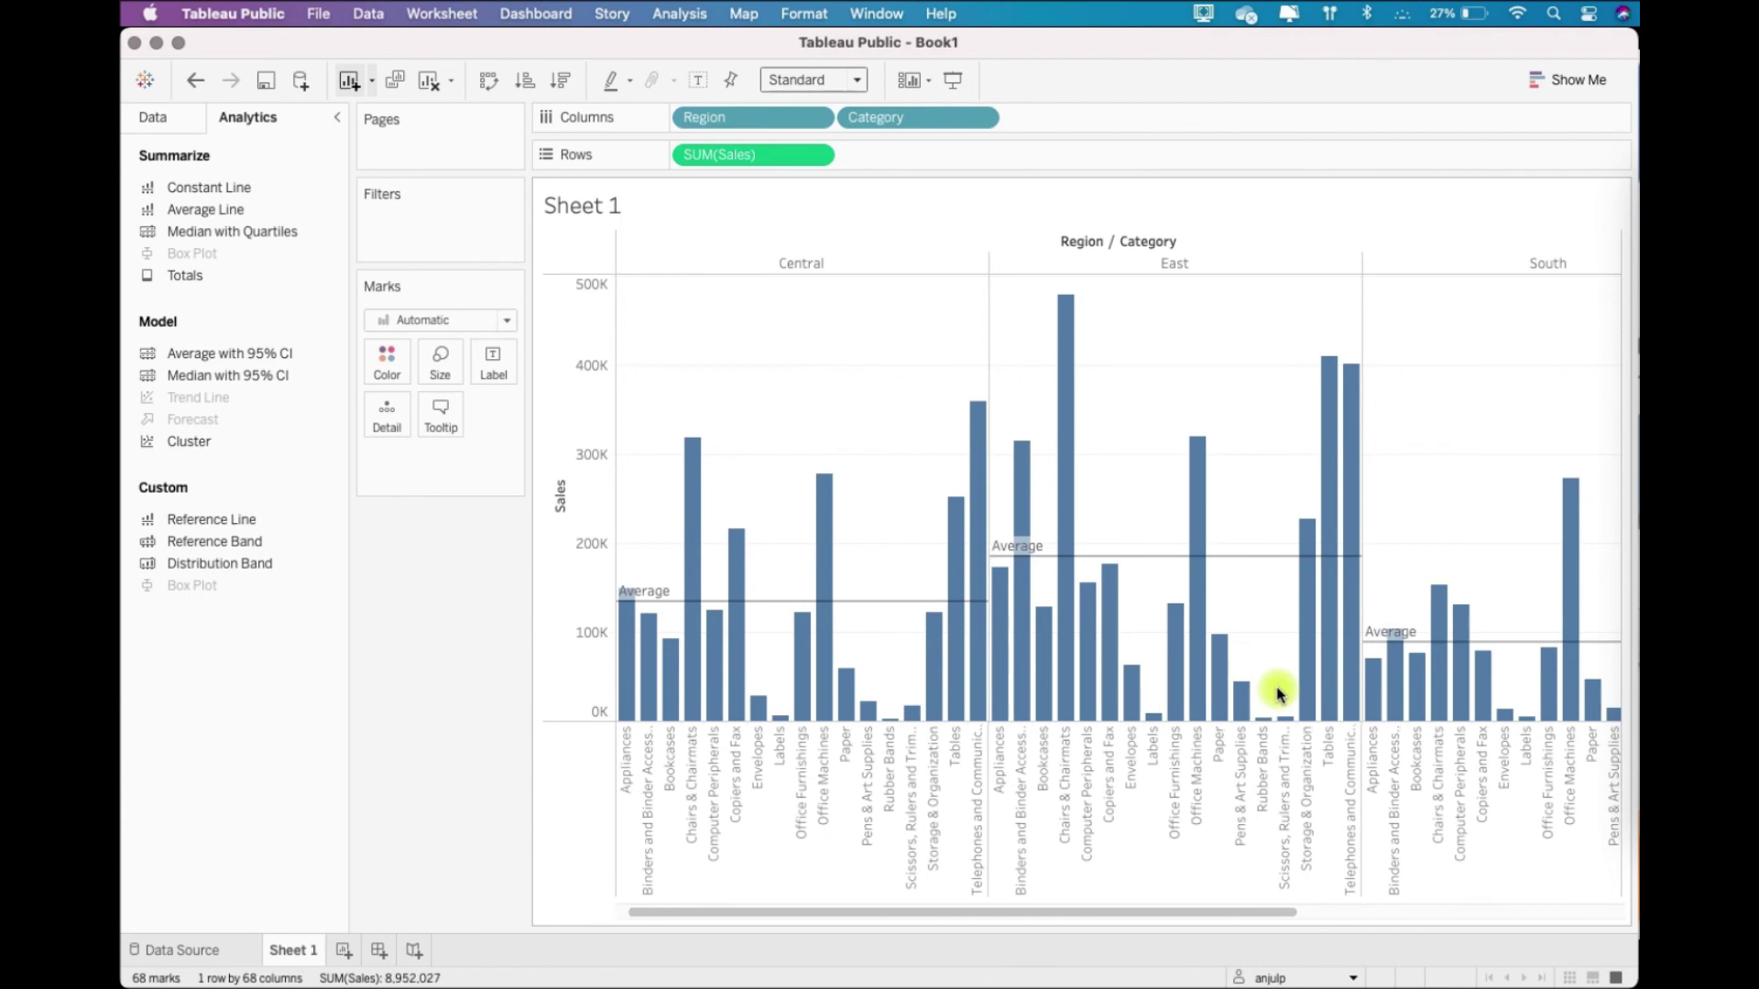
scroll(1276, 691, "right", 5)
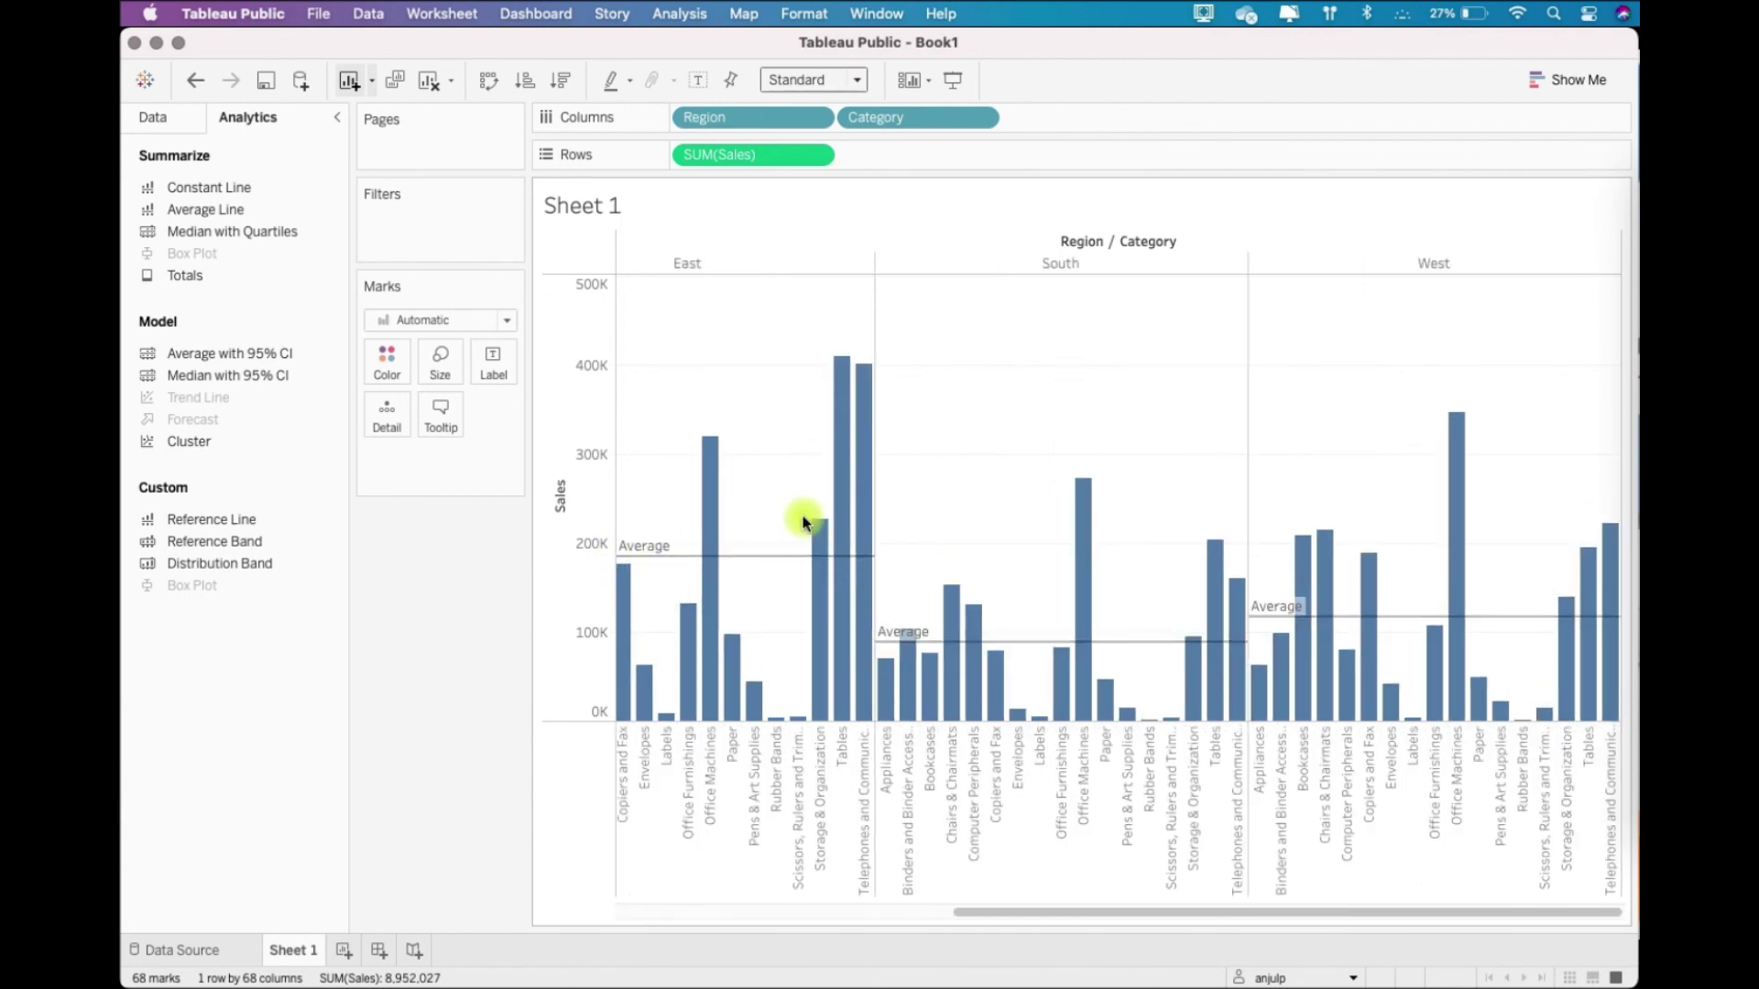
Edit the average reference line so its scope is Entire Table, and apply the change.
scroll(800, 518, "left", 2)
left_click(810, 557)
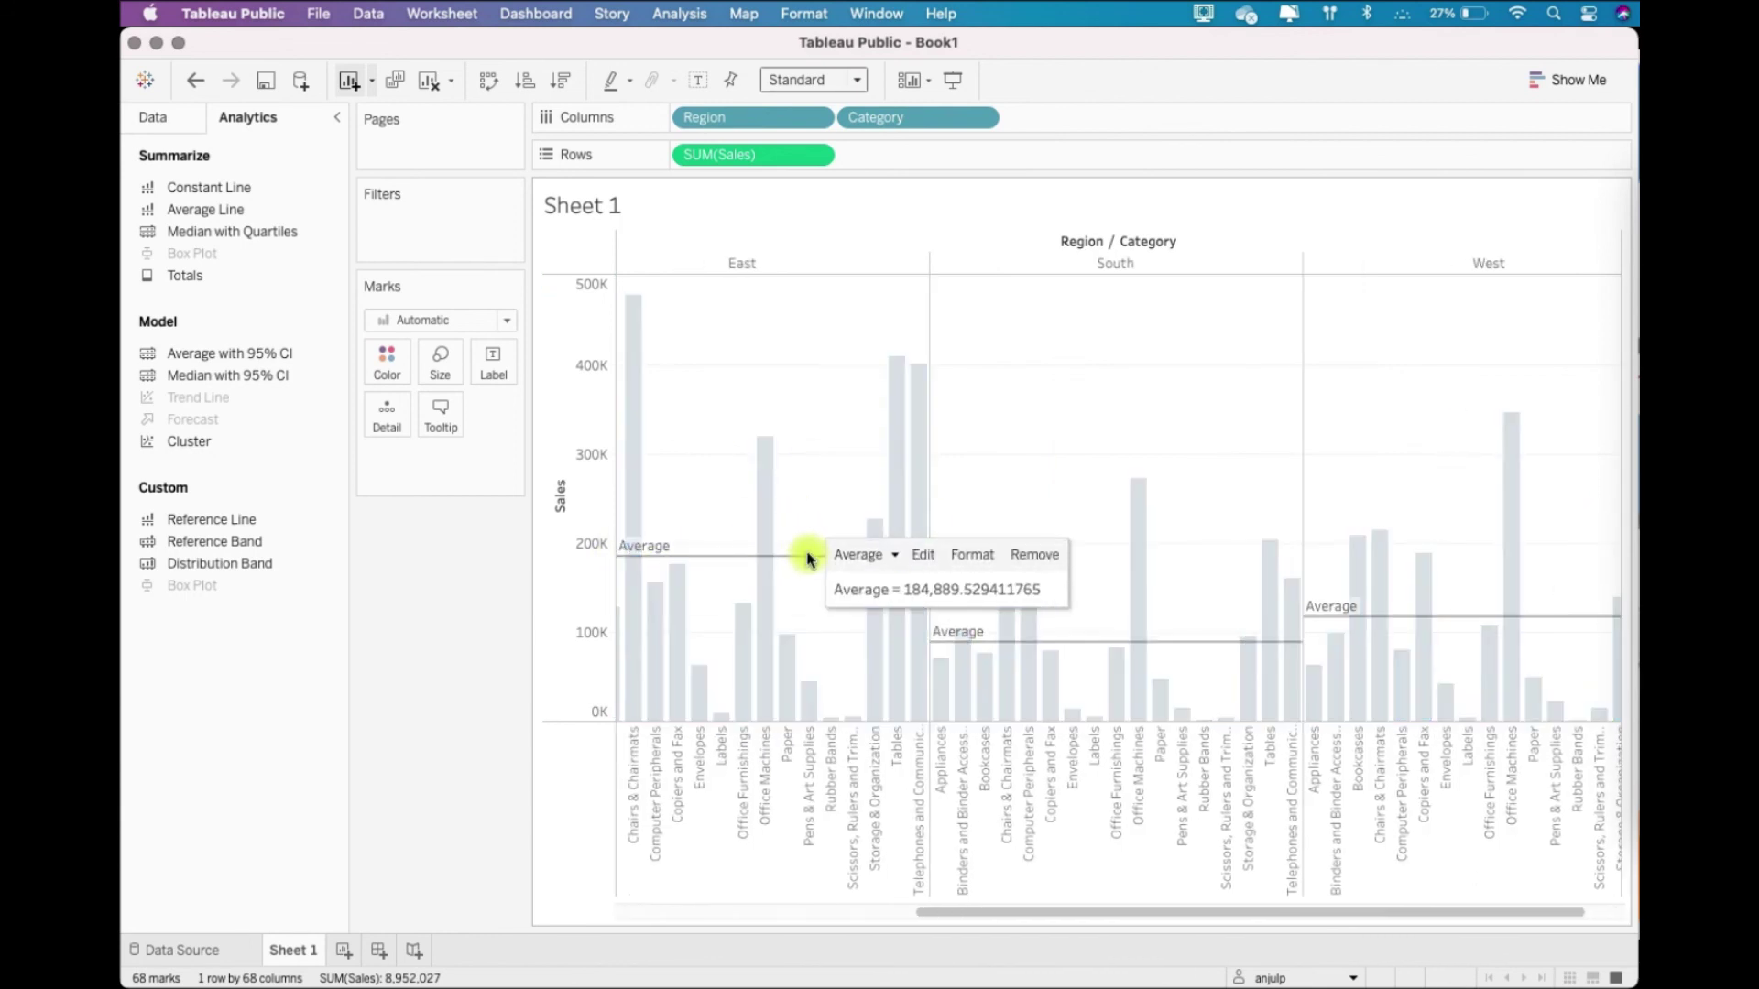
double_click(937, 557)
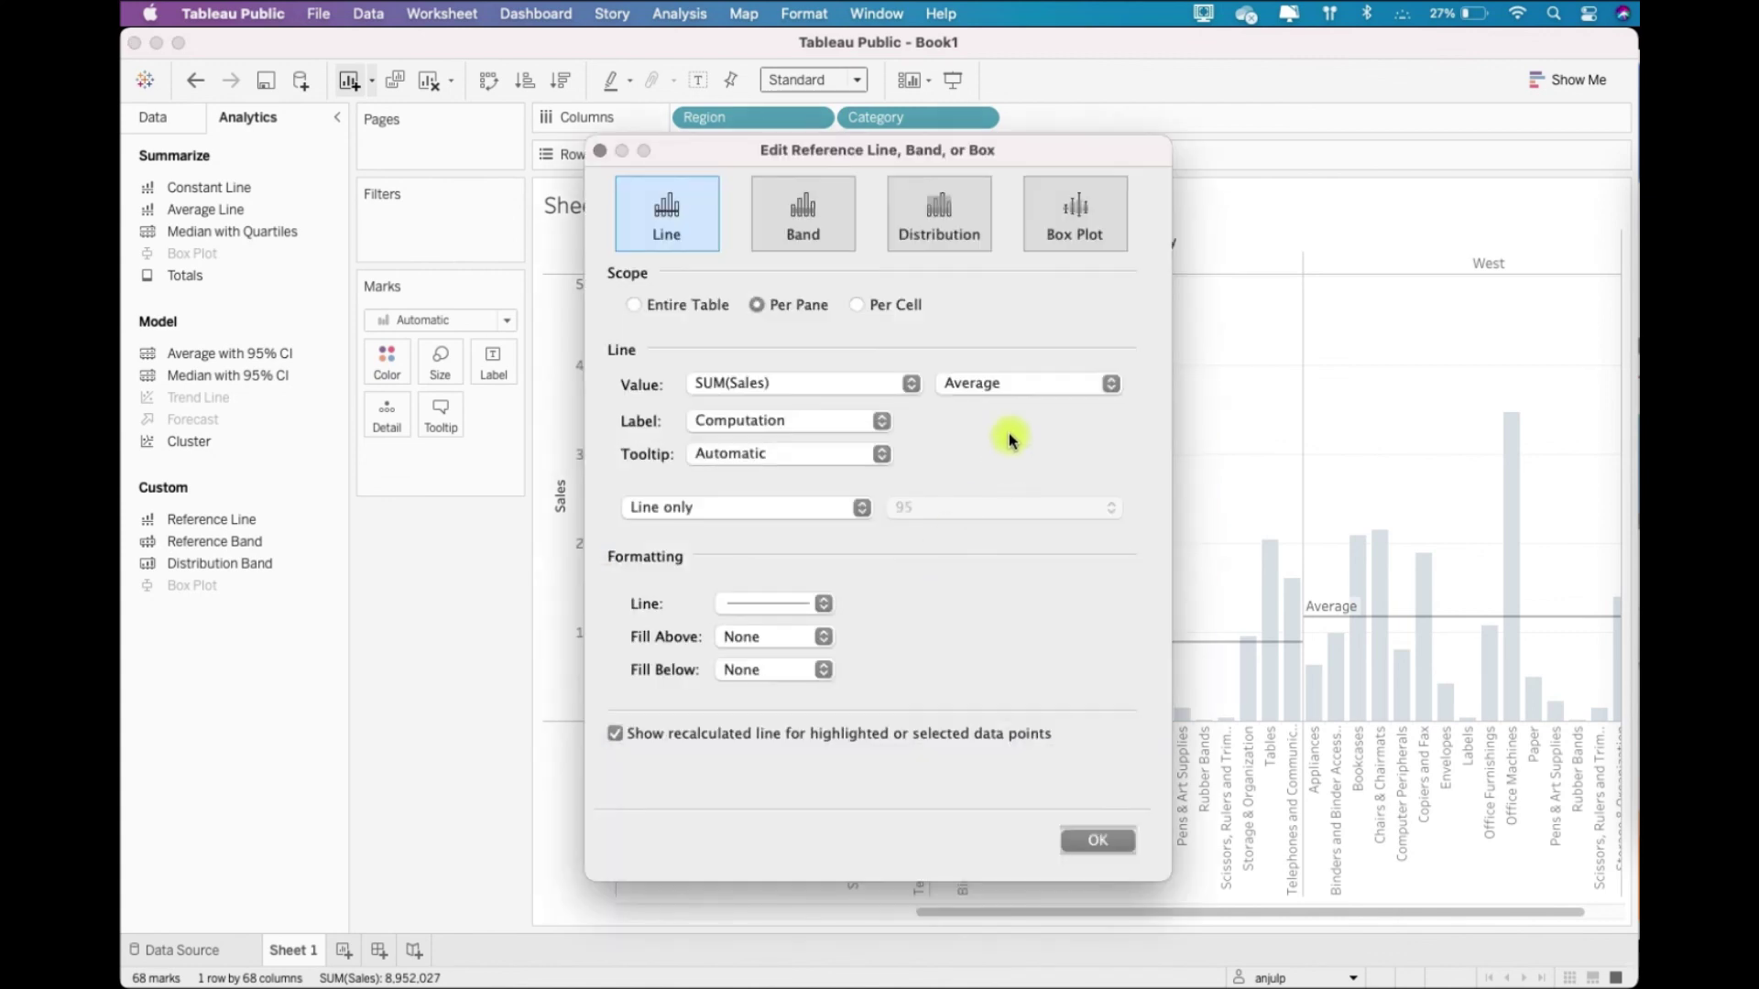
left_click(639, 307)
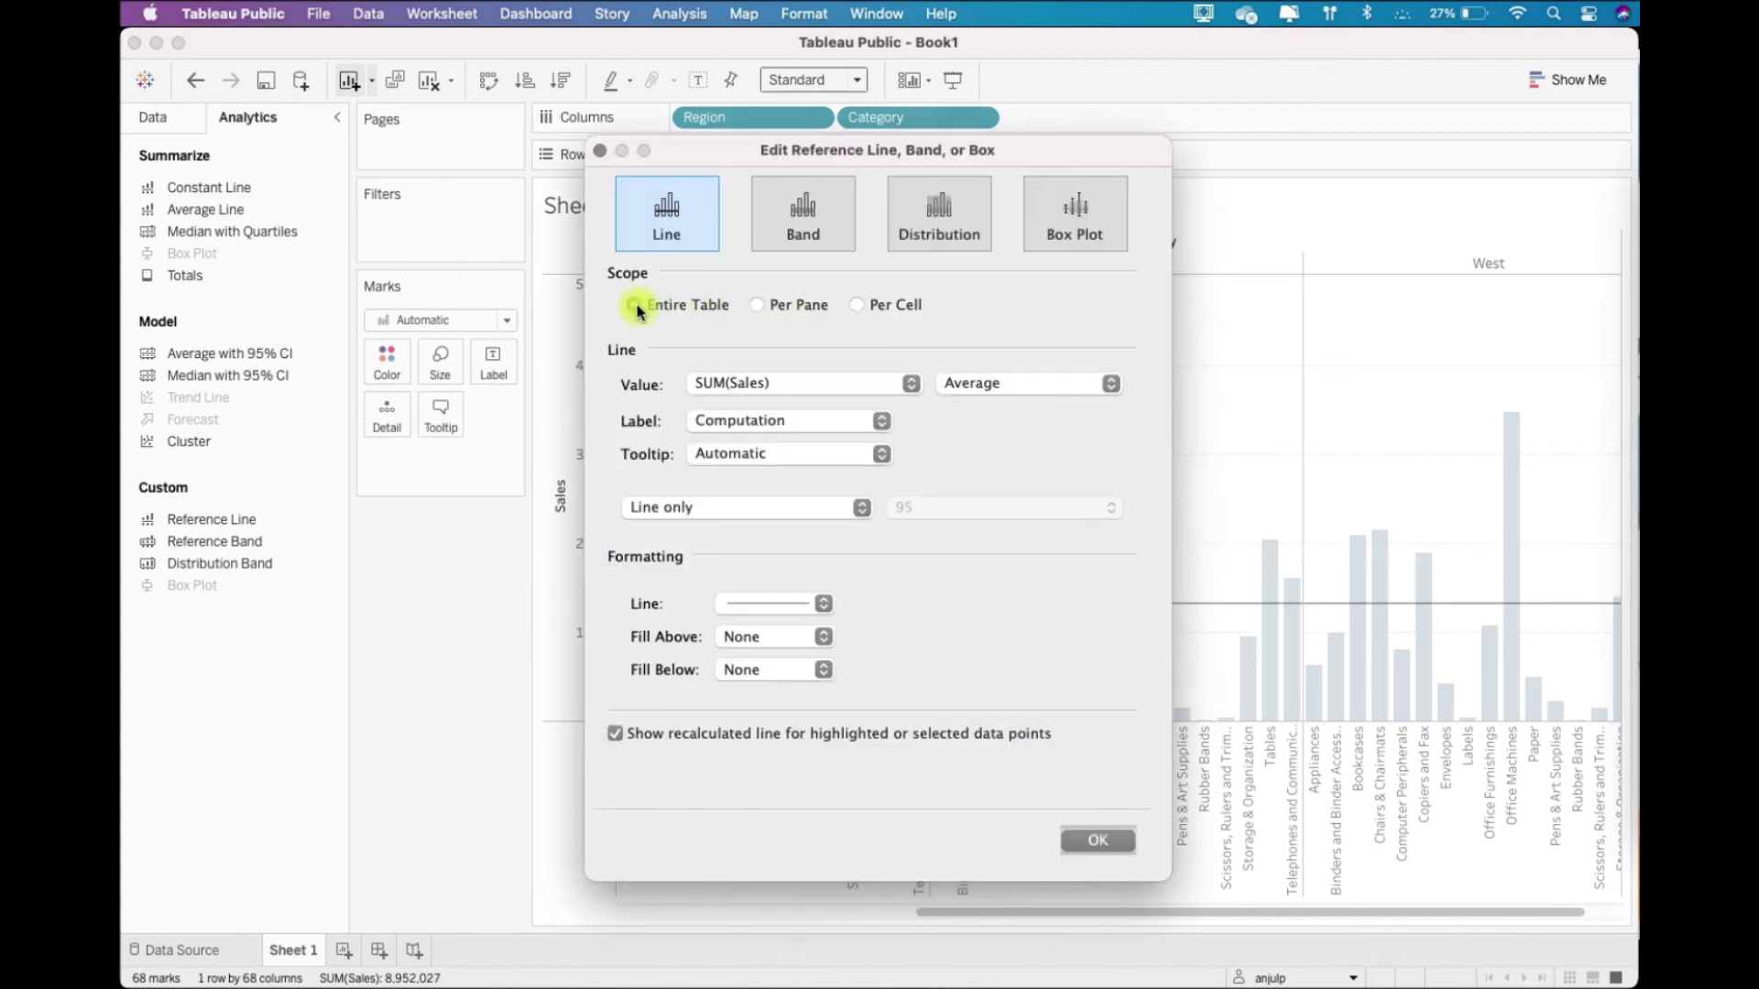
left_click(1097, 839)
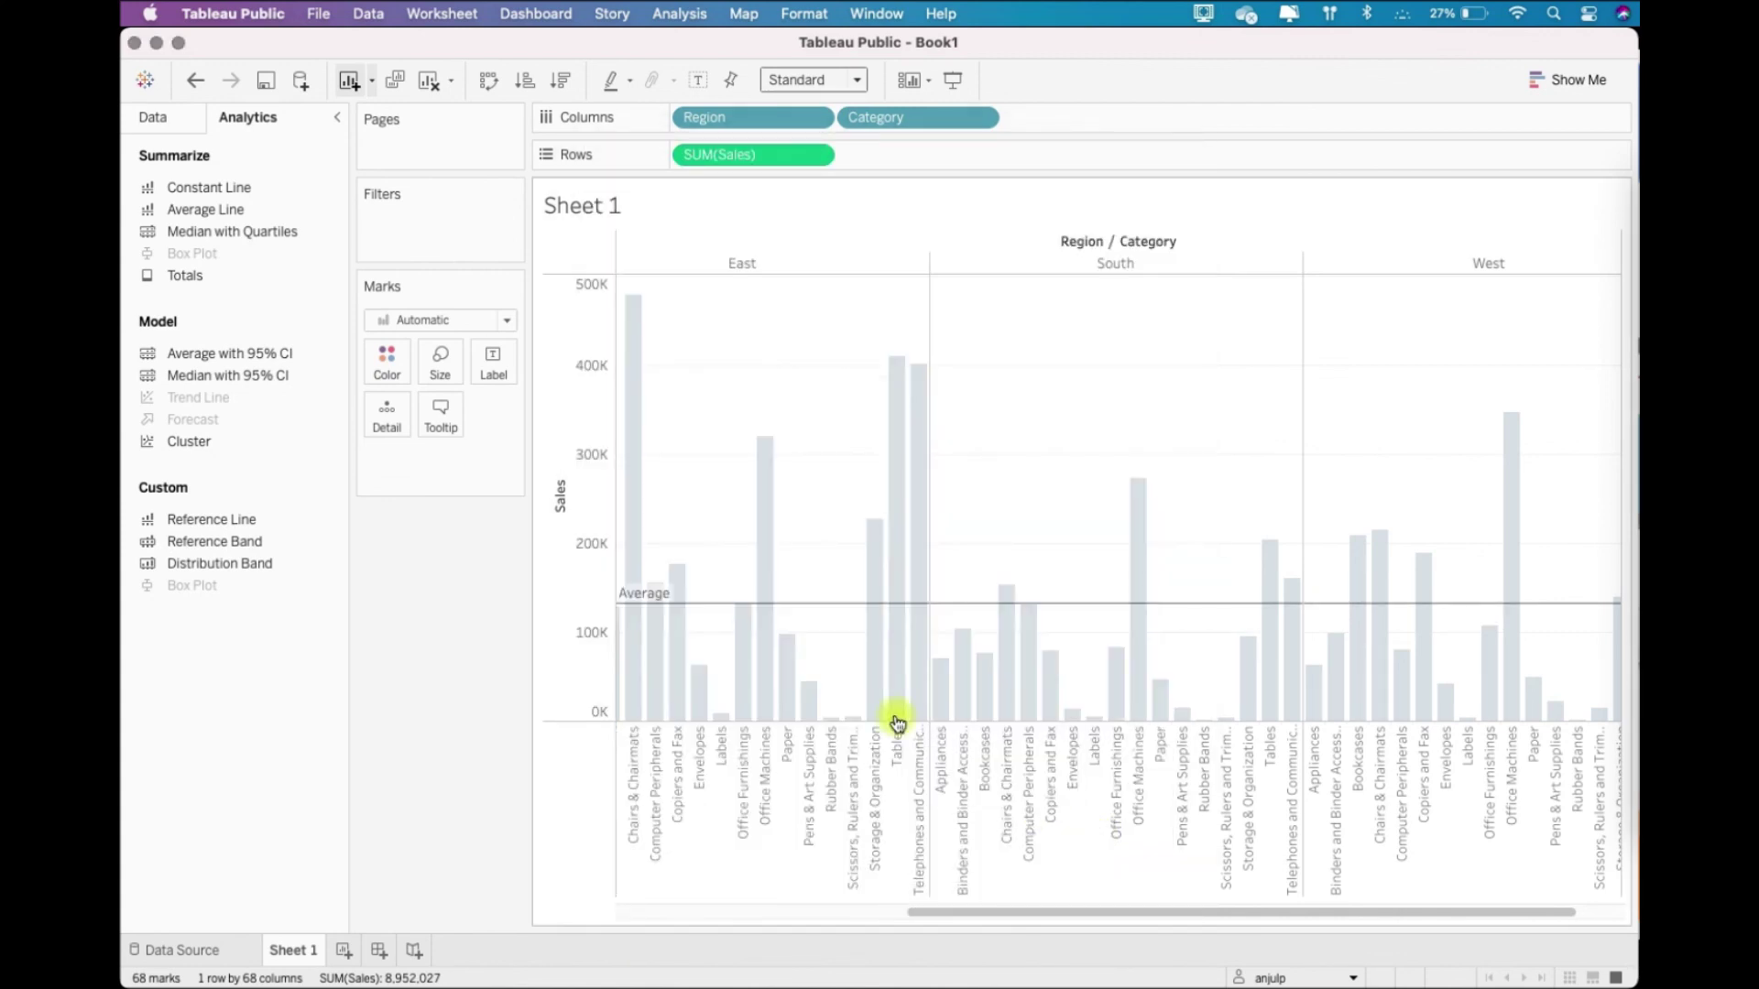